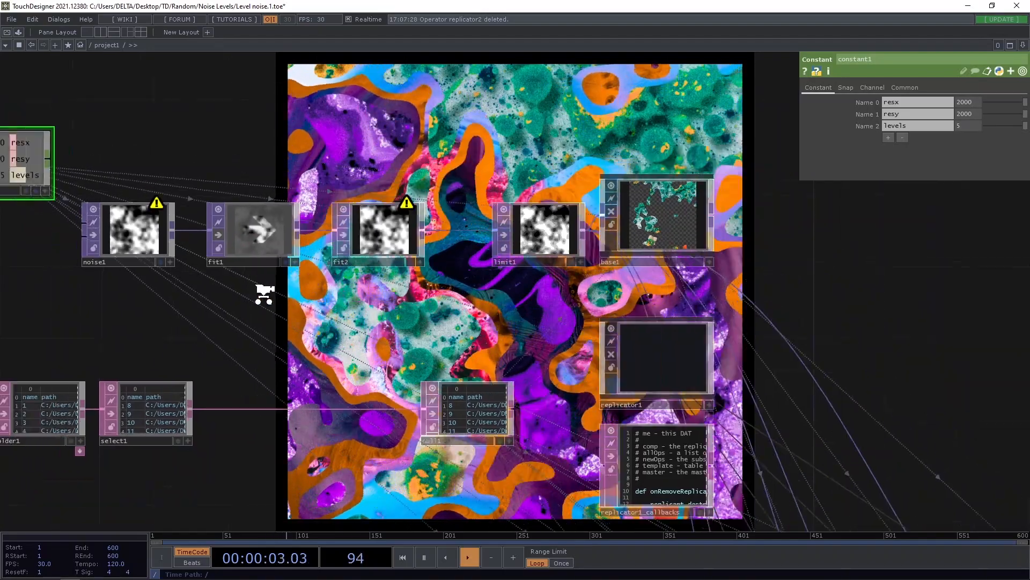
Step: Look over the finished noise-level network and its output, and switch to the empty NewProject file
drag(880, 310, 520, 241)
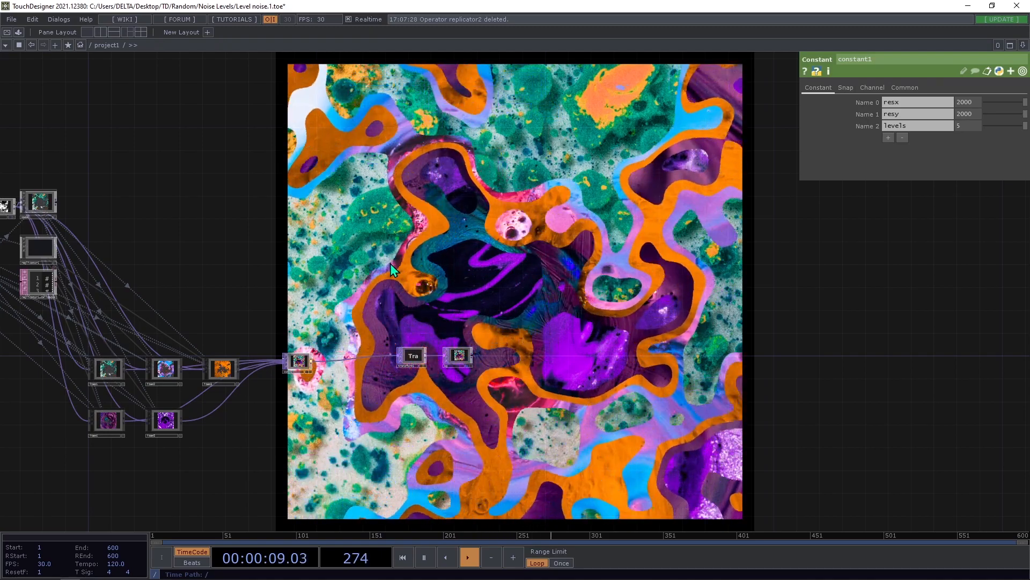
drag(388, 272, 467, 274)
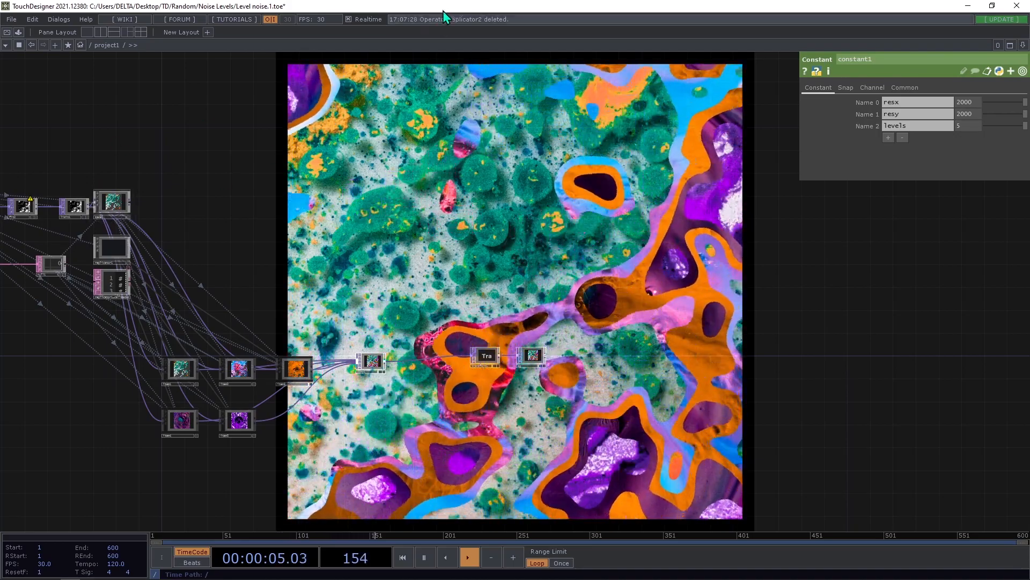
click(968, 6)
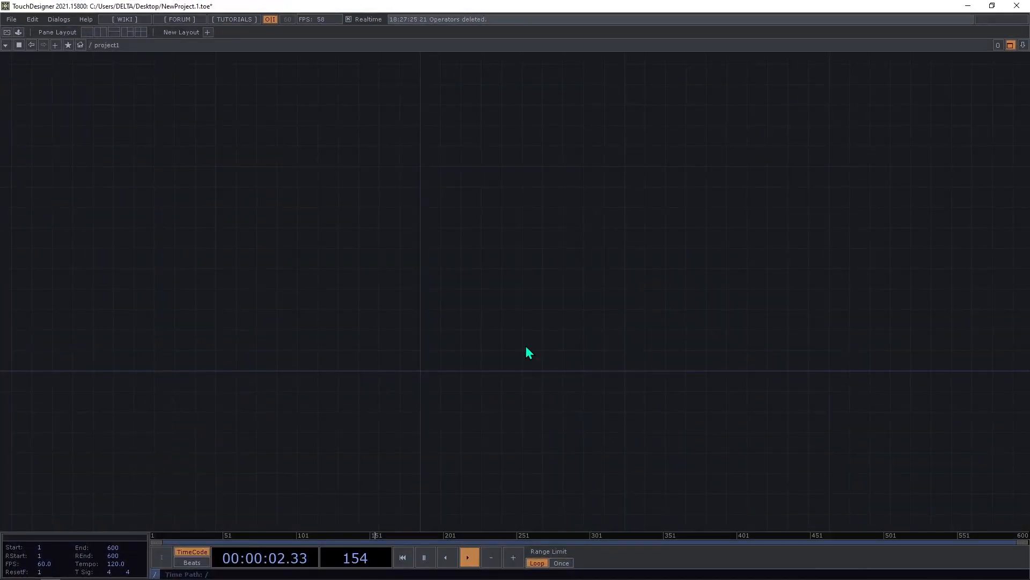
Step: Add a Noise TOP to the empty project1 network
drag(353, 326, 352, 311)
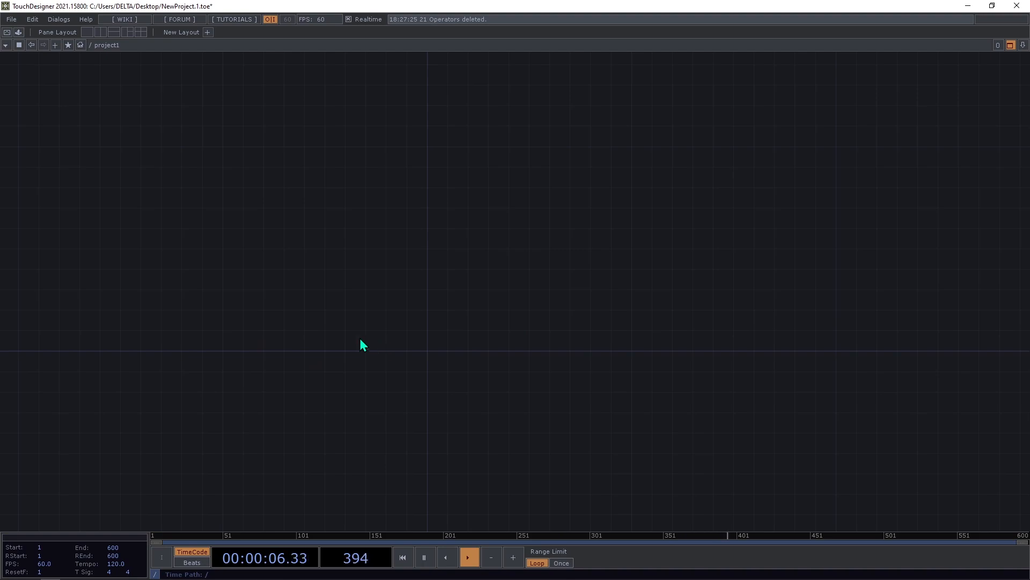
scroll(232, 349, up, 3)
drag(224, 396, 332, 391)
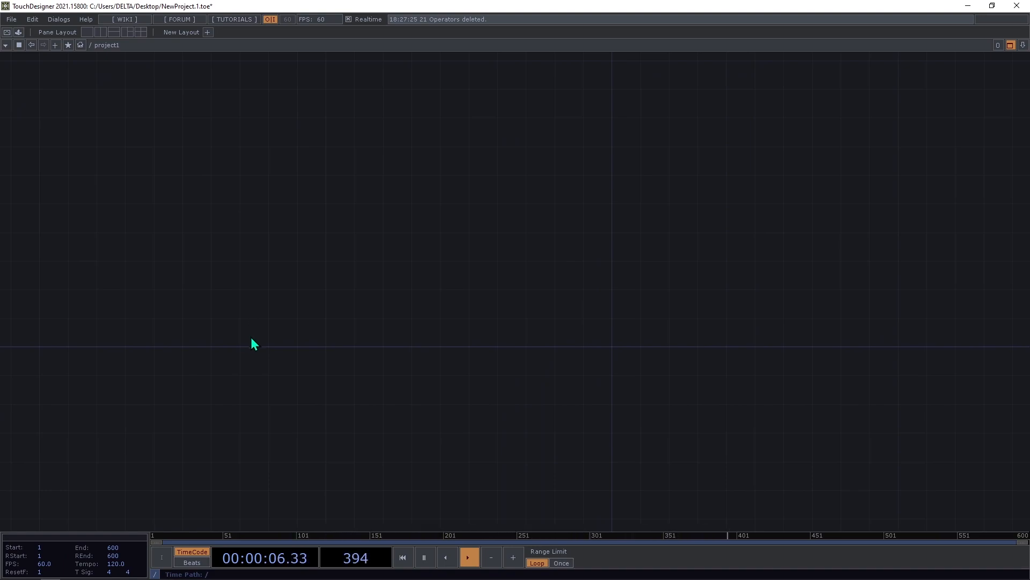
key(Tab)
click(232, 290)
scroll(279, 331, up, 4)
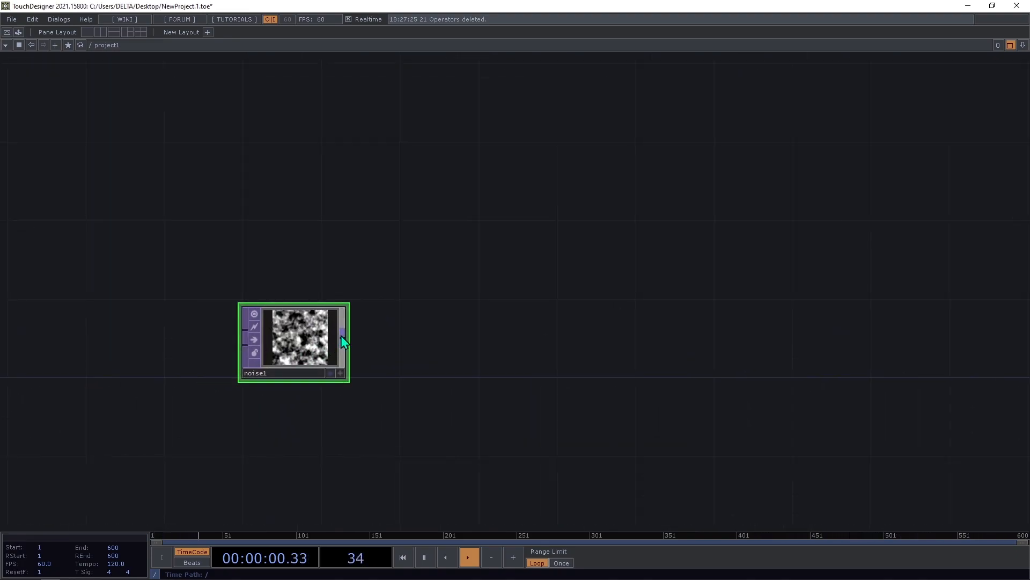
Step: Add a Limit TOP connected to the output of noise1
click(342, 339)
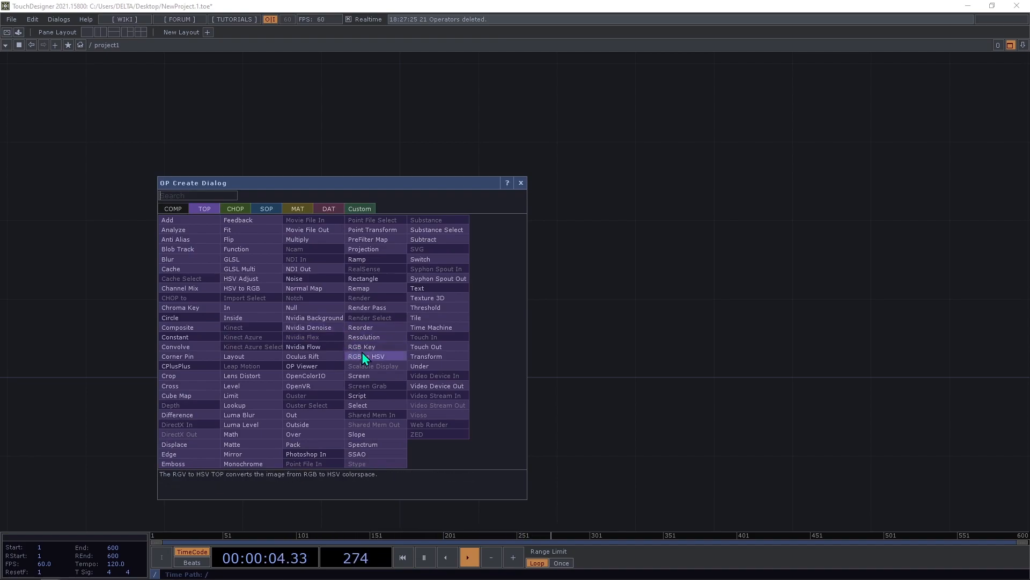
text(t)
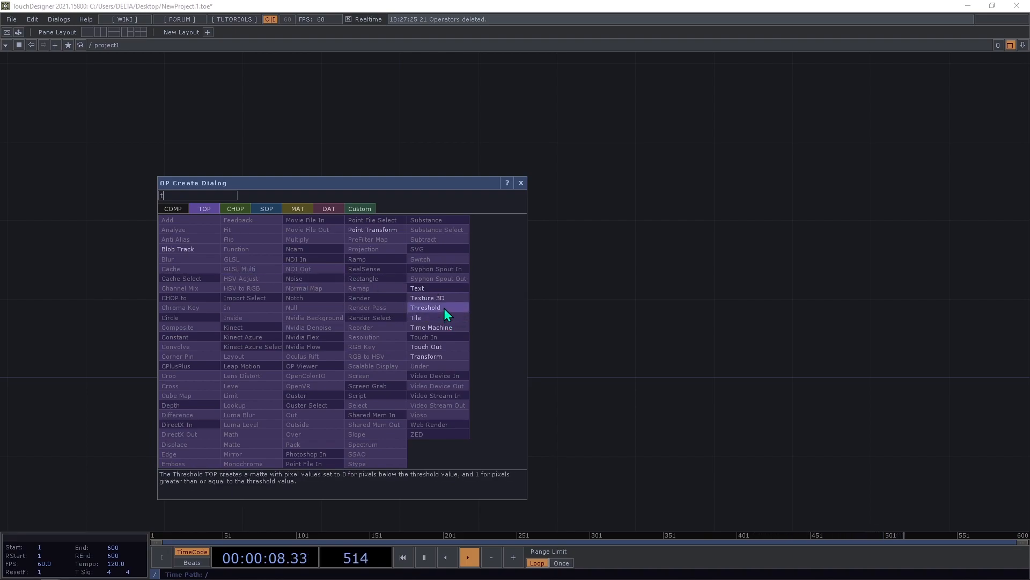
key(BackSpace)
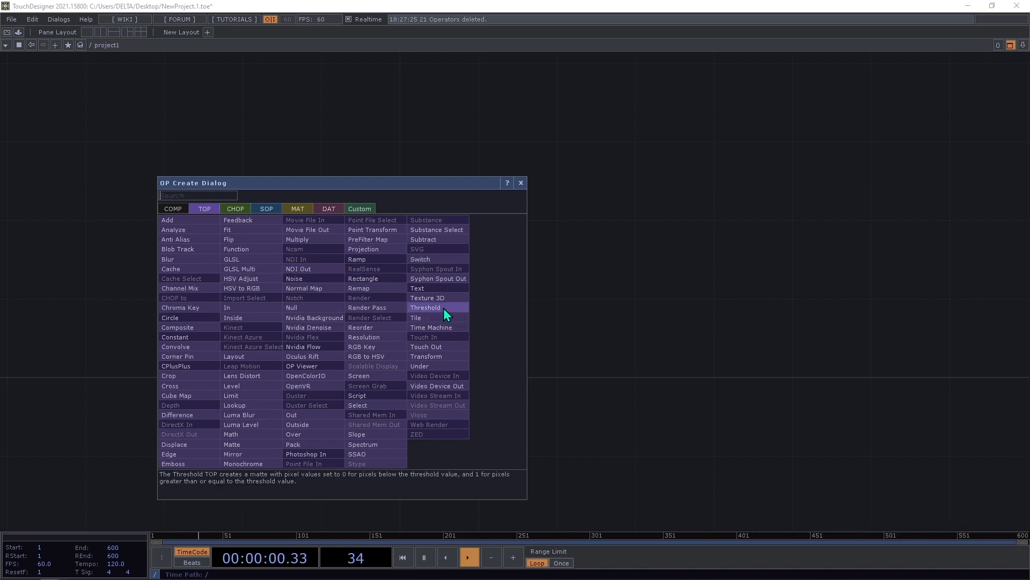
click(250, 398)
click(410, 350)
Step: Add a Threshold TOP connected to the output of limit1
right_click(462, 343)
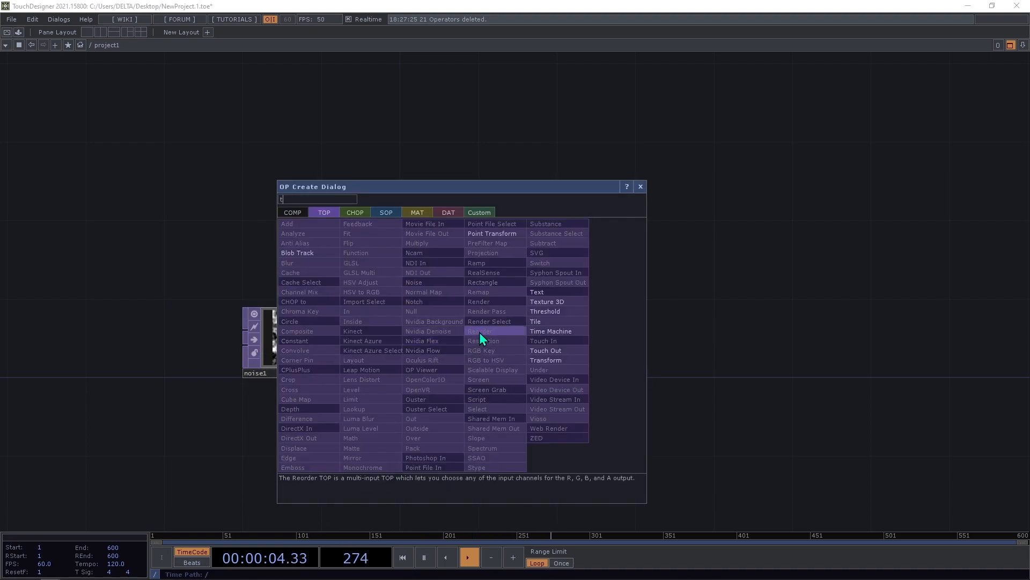
click(534, 312)
click(539, 338)
drag(510, 447, 379, 375)
scroll(355, 270, up, 5)
scroll(505, 350, down, 5)
Step: Space out the Noise, Limit and Threshold operators in one row, with limit1 closer to noise1 than to thresh1
right_drag(575, 375, 312, 294)
click(894, 138)
scroll(692, 232, up, 5)
drag(655, 273, 805, 188)
drag(535, 362, 706, 302)
click(297, 267)
drag(353, 412, 466, 400)
drag(393, 266, 283, 267)
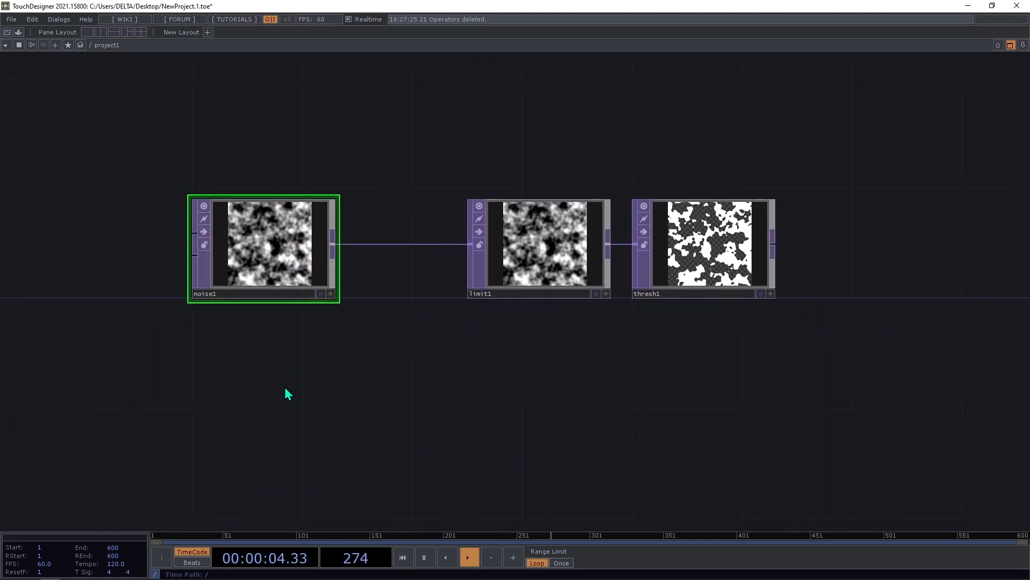
drag(287, 391, 281, 395)
drag(542, 271, 472, 278)
Step: Display the parameters of limit1 and set its Quantize Value to Floor
click(446, 266)
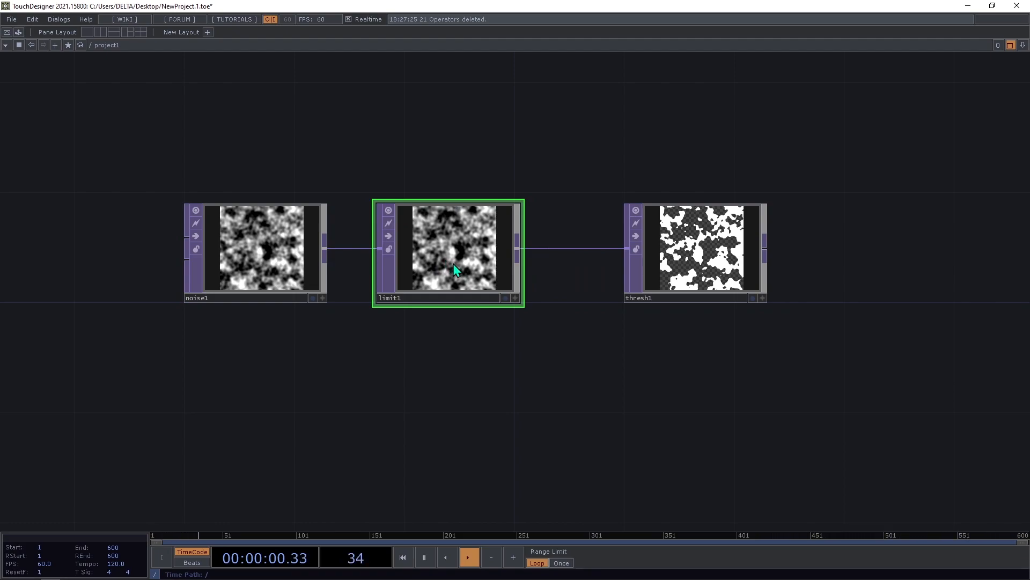
key(p)
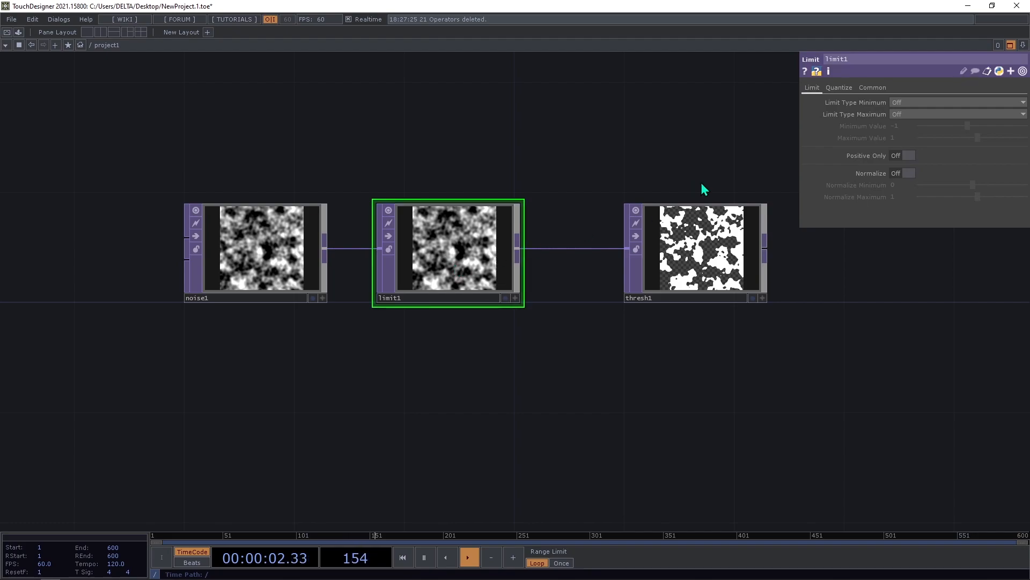
click(850, 88)
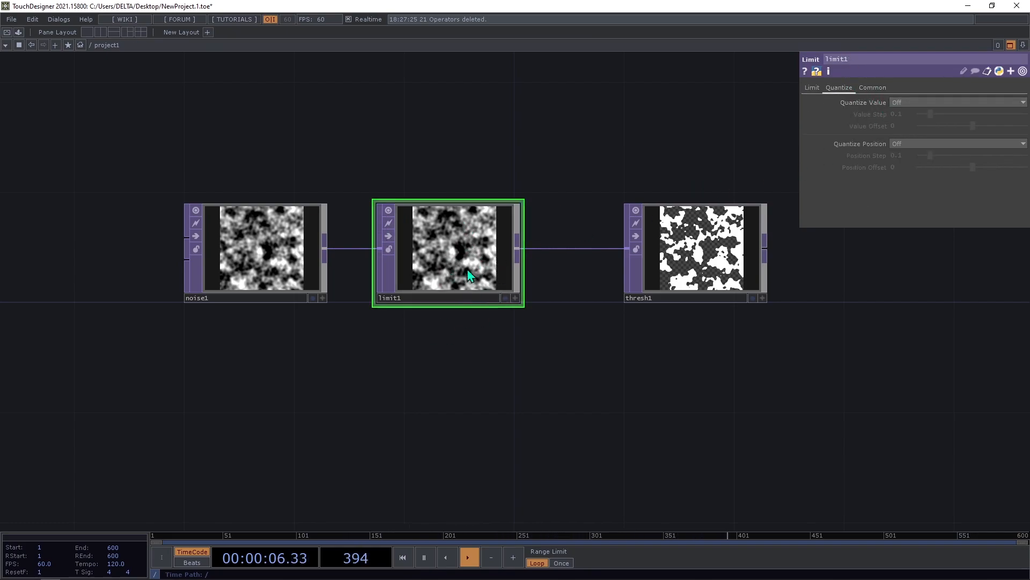
click(923, 102)
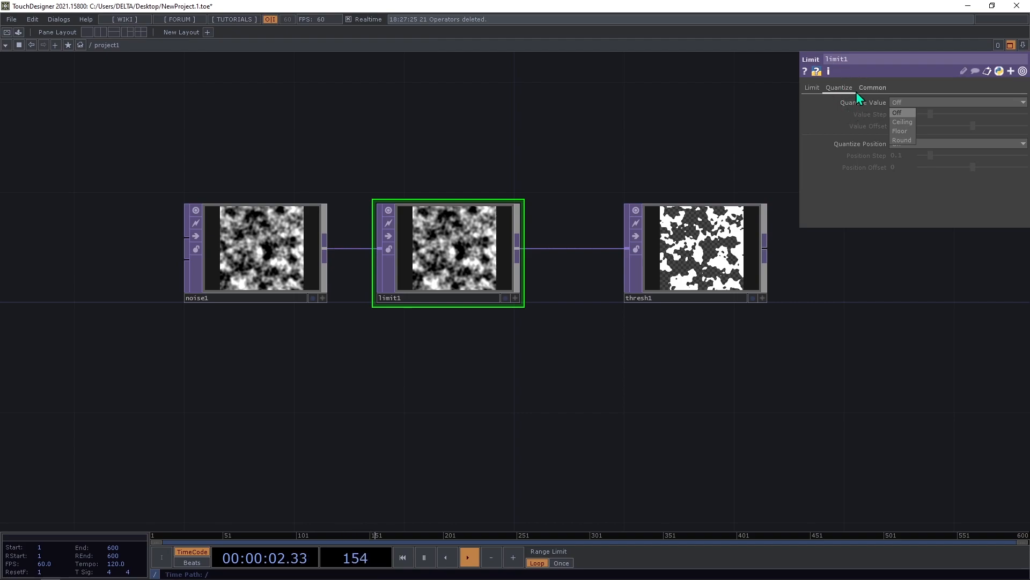
click(908, 133)
Step: Set the Value Step of limit1 to the expression 1/2
scroll(504, 210, up, 4)
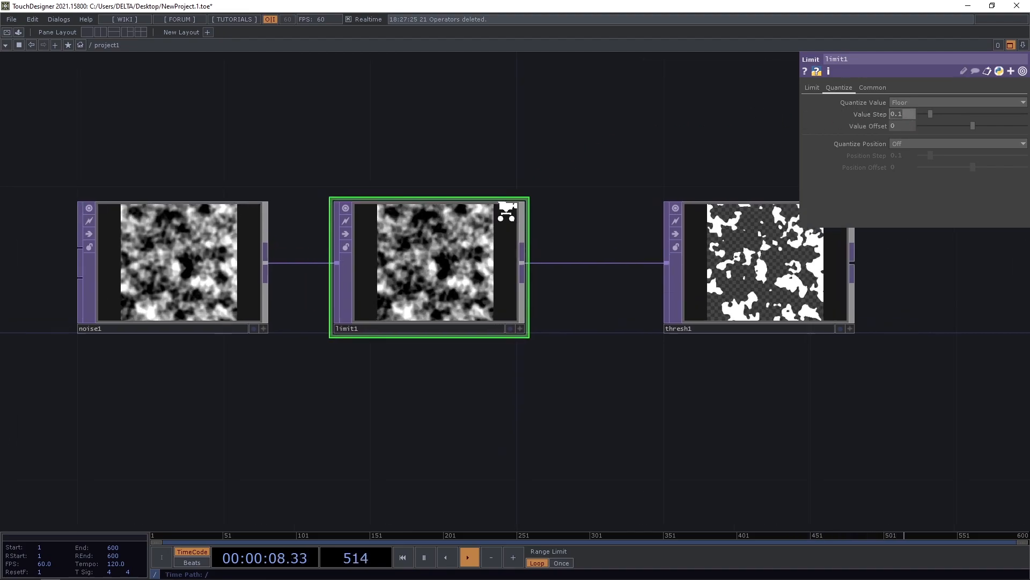
scroll(637, 156, down, 4)
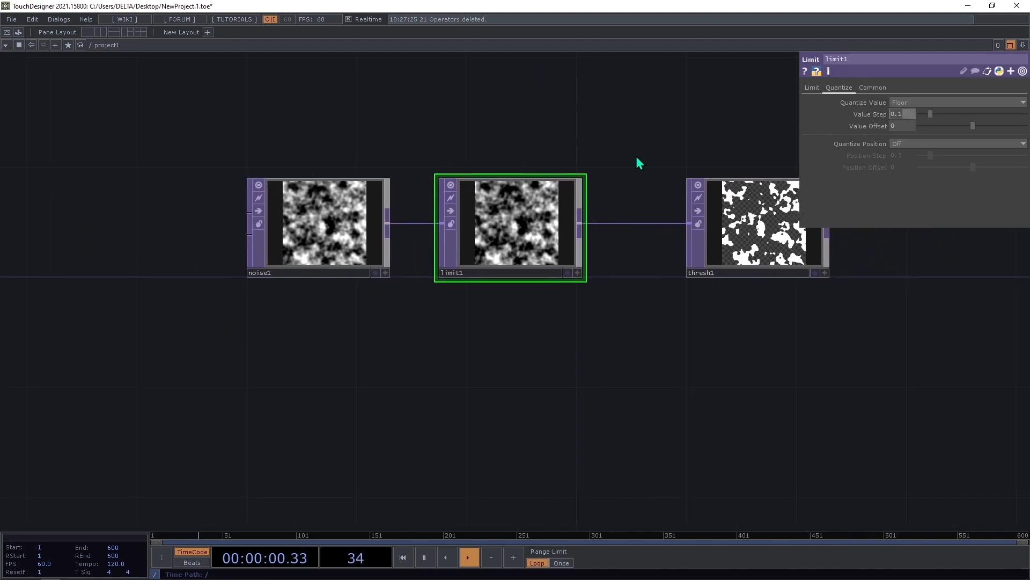
drag(933, 114, 1026, 113)
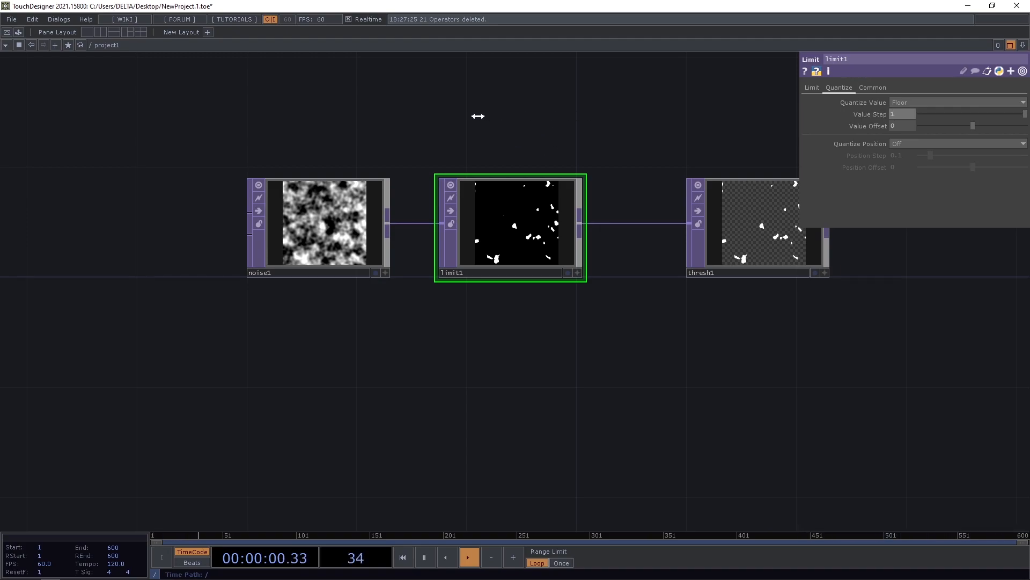
key(Return)
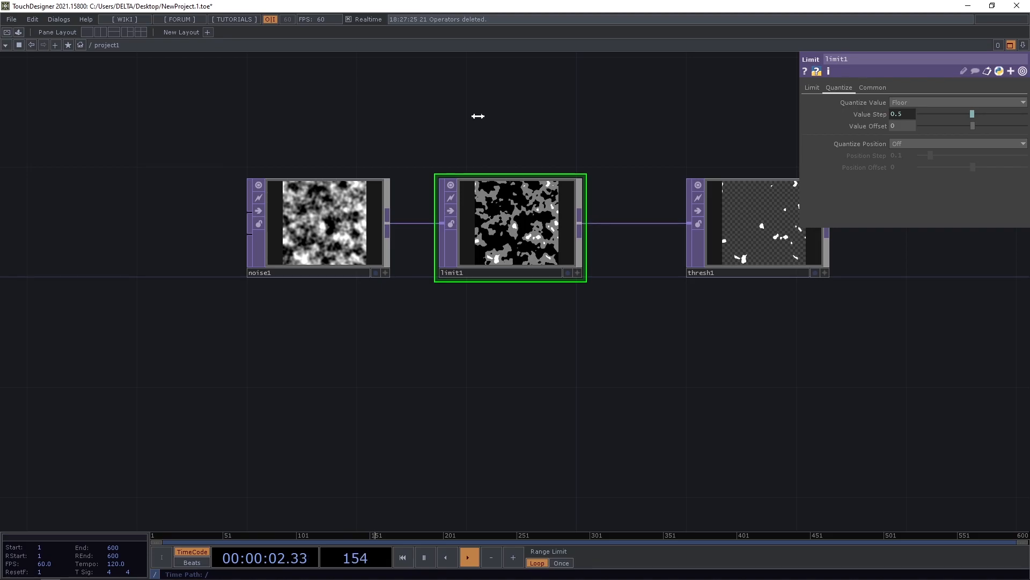
click(805, 114)
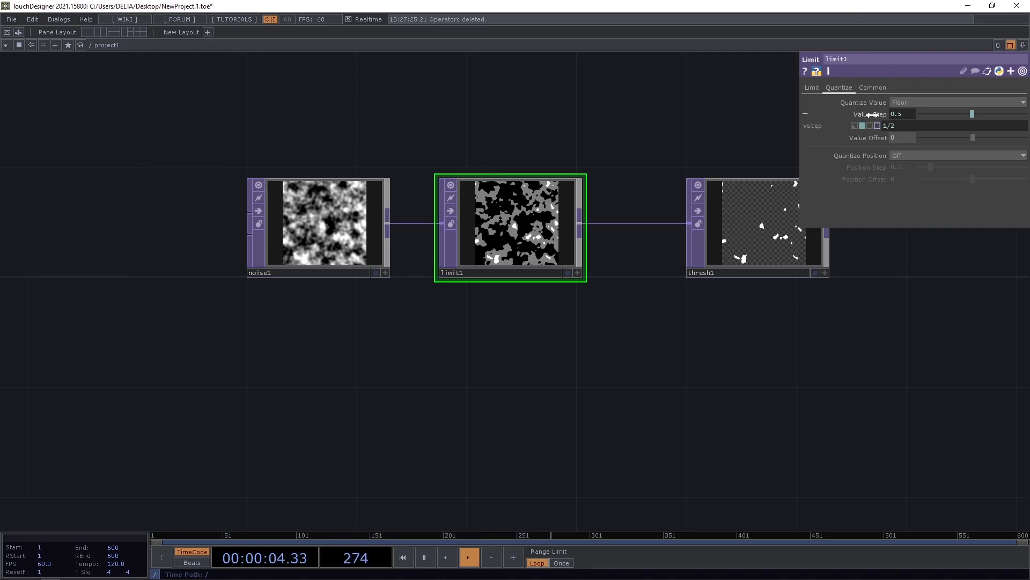
Step: Examine the quantized image of limit1 up close and compare its grey levels with the neighbouring operators
scroll(518, 212, up, 3)
scroll(518, 214, down, 2)
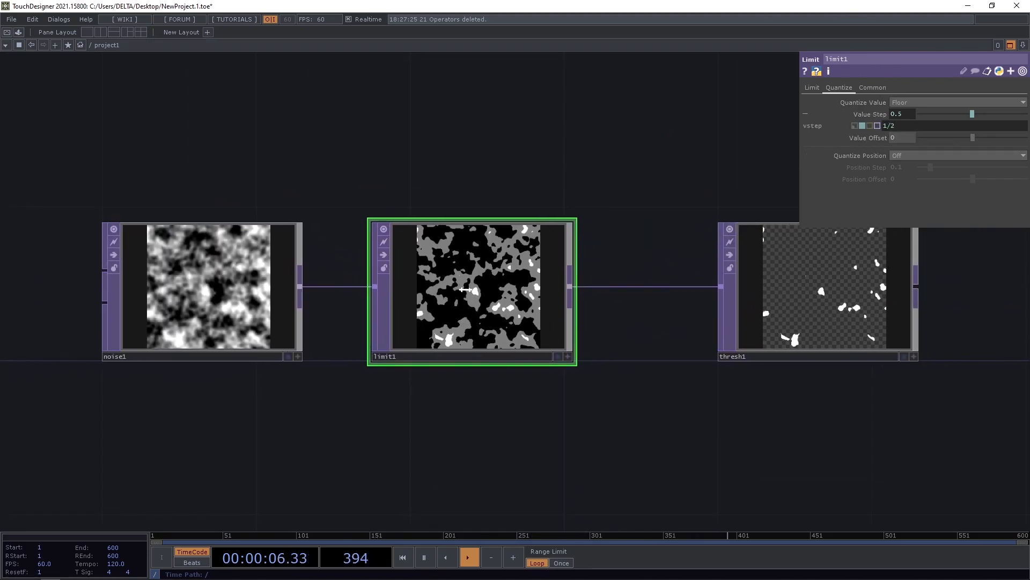
scroll(465, 290, up, 5)
scroll(466, 333, down, 2)
scroll(469, 380, up, 4)
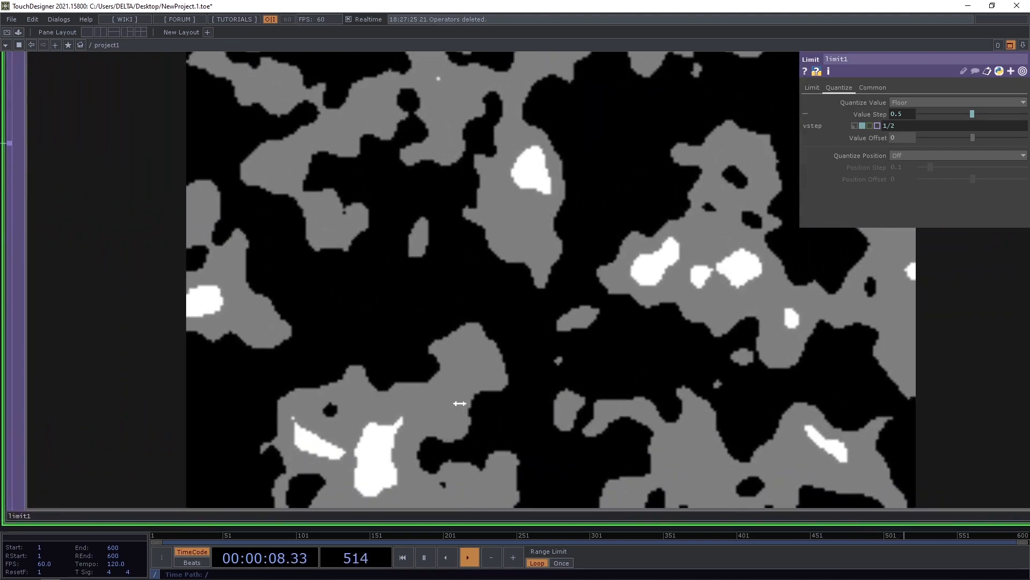
scroll(461, 403, down, 5)
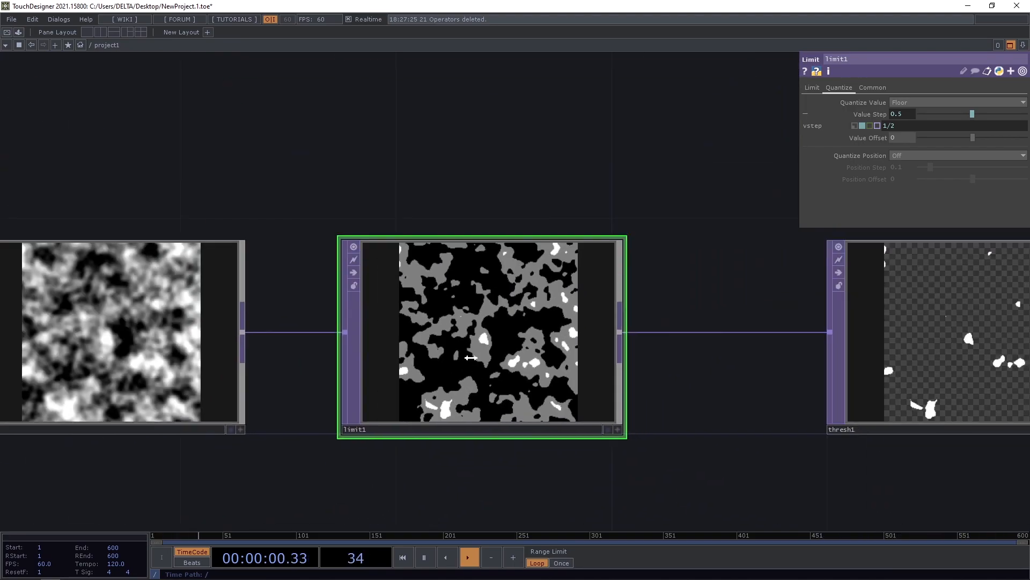
scroll(466, 386, up, 4)
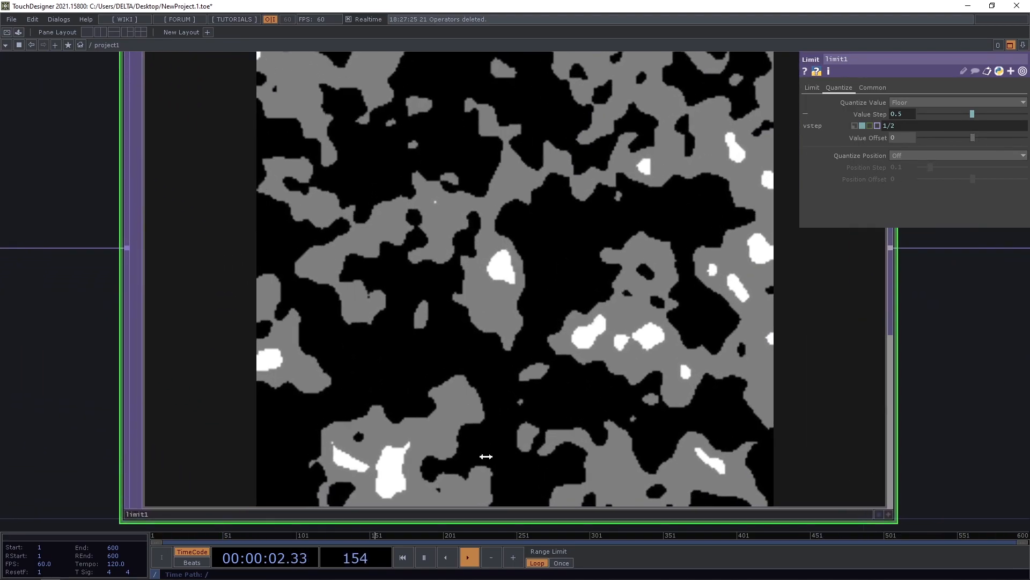
scroll(452, 318, down, 5)
drag(617, 450, 533, 382)
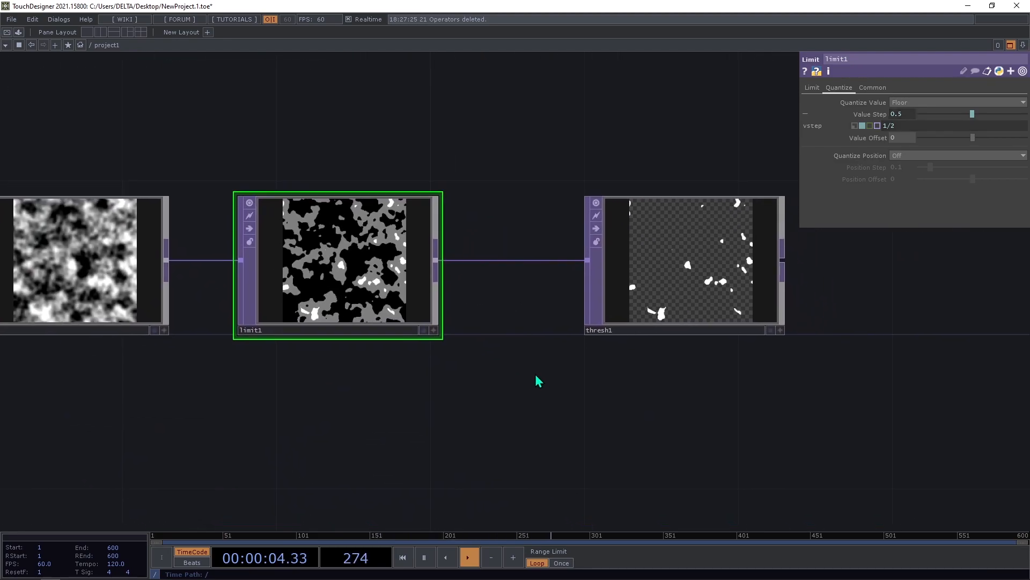
Step: Set the Threshold value of thresh1 to 0
scroll(534, 381, down, 3)
click(638, 330)
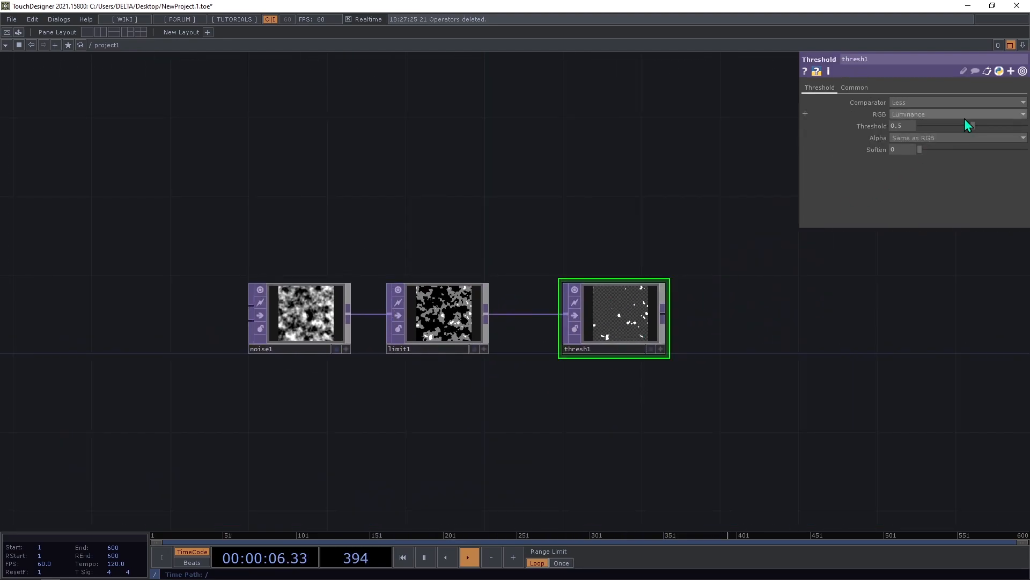
drag(963, 125, 854, 136)
drag(727, 304, 742, 202)
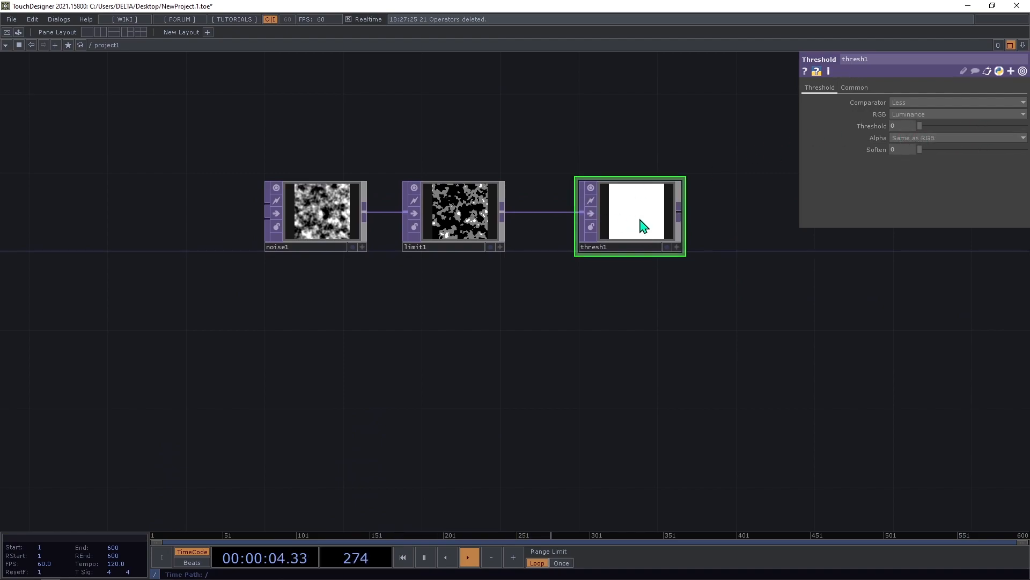
Step: Duplicate thresh1 below the original, fed by limit1, and set the copy's Threshold to 0.5
drag(655, 297, 672, 227)
key(ctrl+c)
key(ctrl+v)
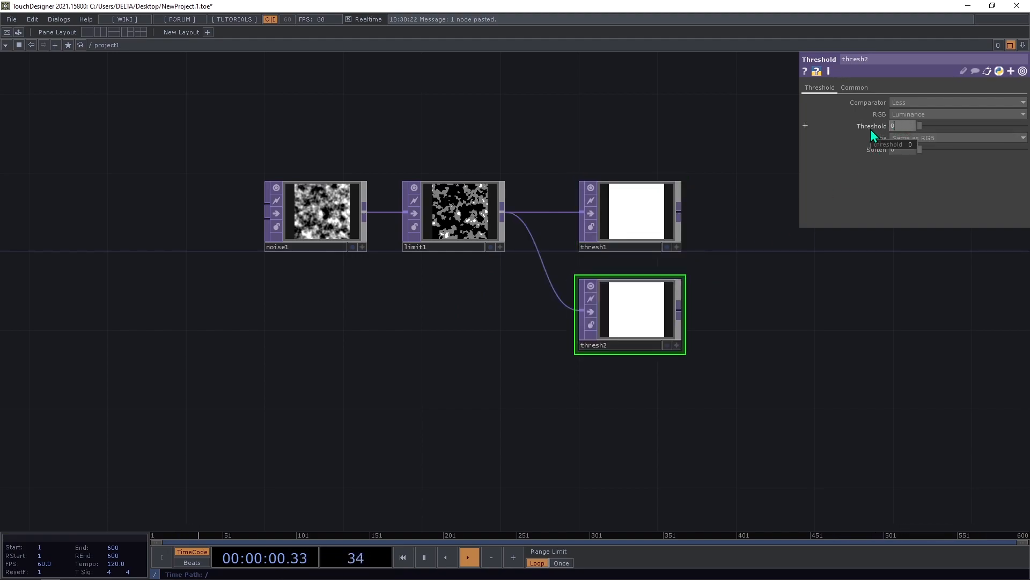
text(5)
key(Return)
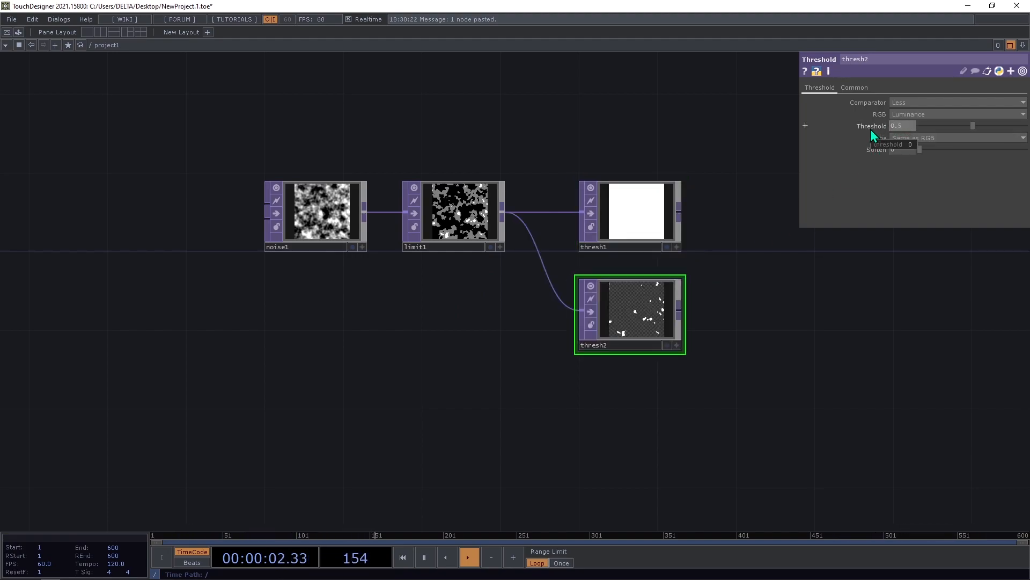
Step: Change the Seed of noise1 to 5837
scroll(589, 334, up, 1)
scroll(589, 333, up, 1)
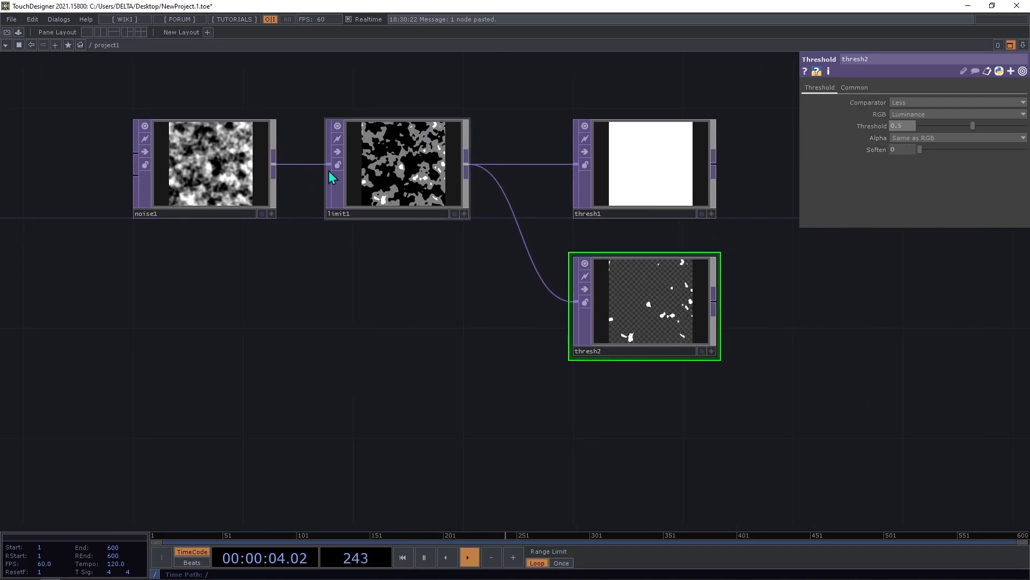
click(242, 171)
drag(919, 114, 982, 114)
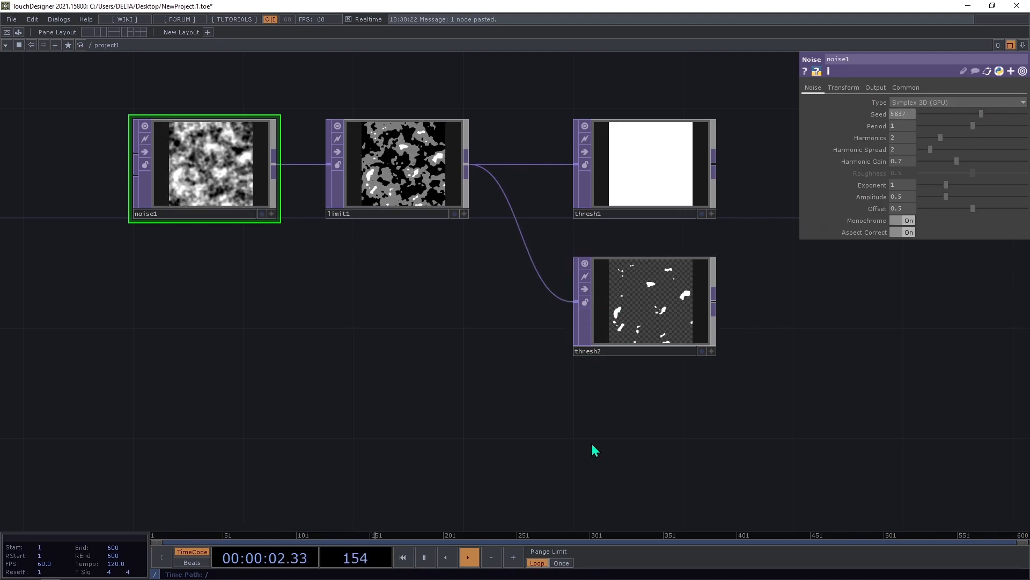
Step: Add a Movie File In TOP in the empty area below noise1
drag(437, 437, 345, 416)
scroll(538, 294, up, 3)
scroll(537, 291, down, 5)
drag(566, 380, 524, 373)
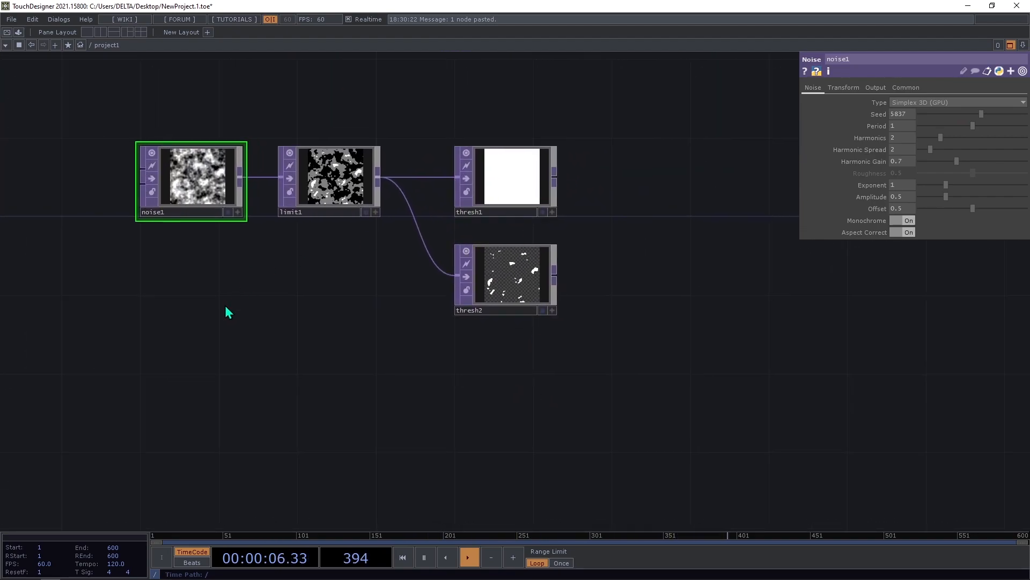
key(Tab)
text(m)
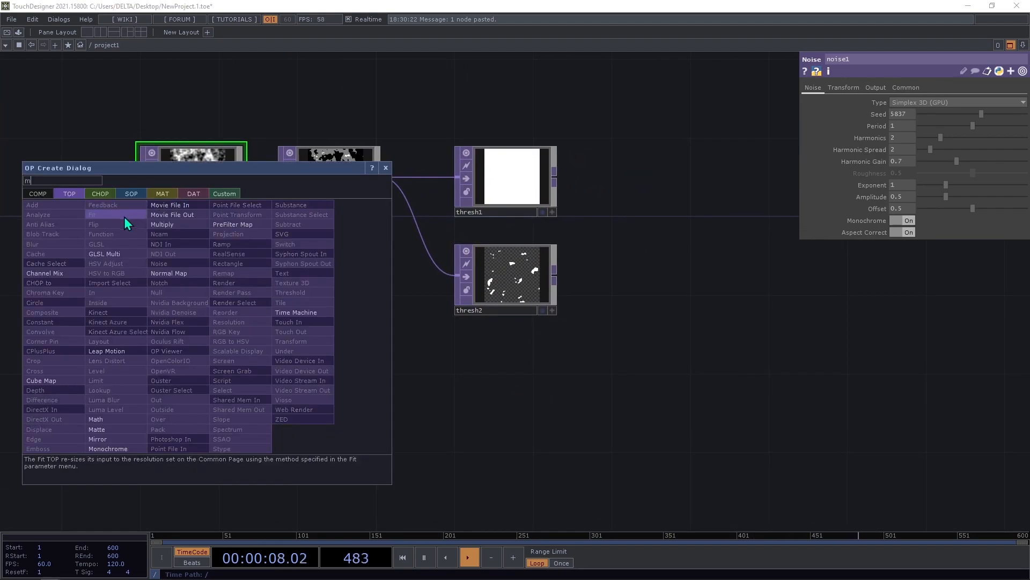
click(188, 208)
click(209, 304)
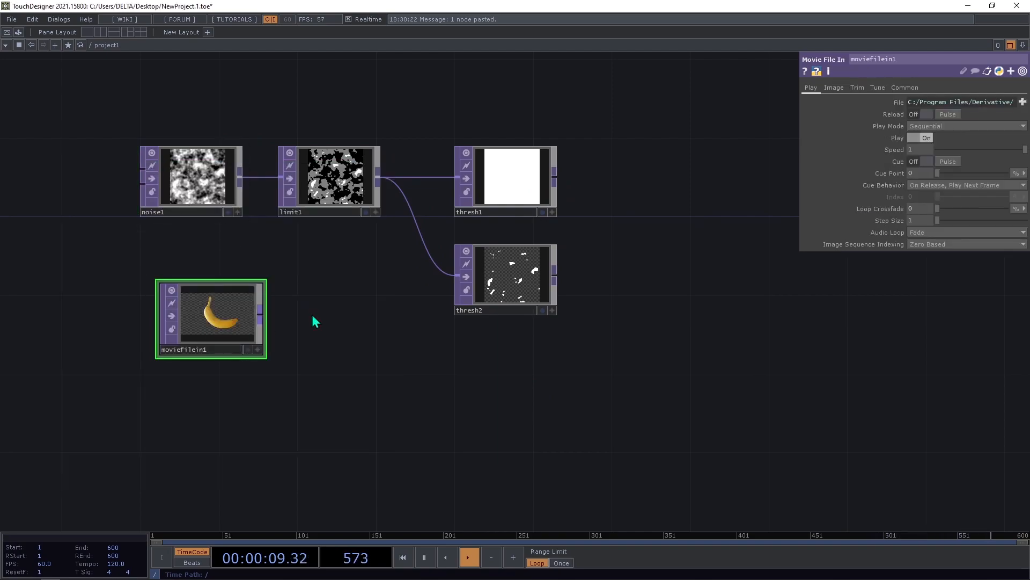
Step: Load Movie.1 from the Nature samples into moviefilein1, and duplicate that node below with Movie.2 loaded in the copy
click(1023, 101)
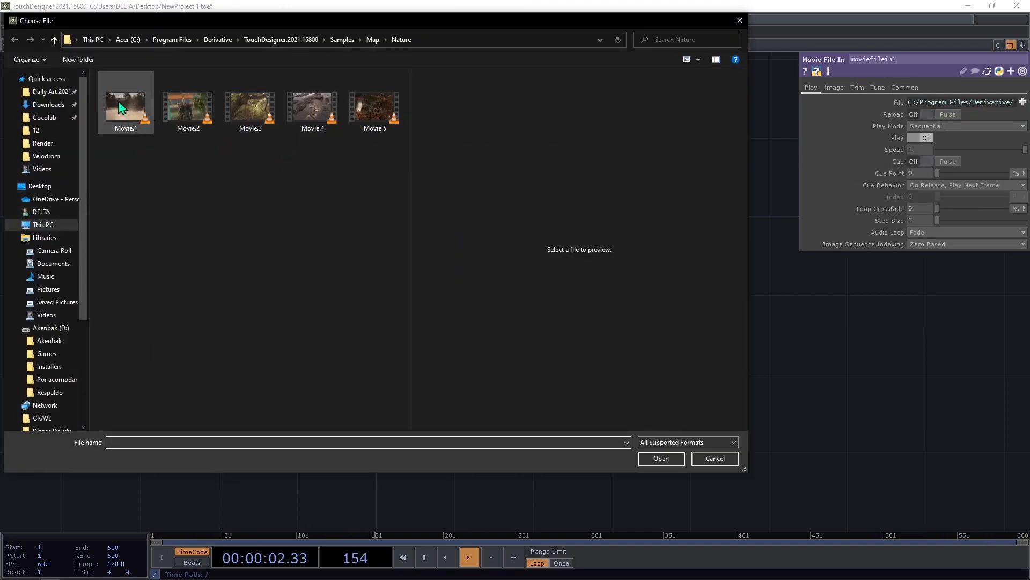
double_click(127, 110)
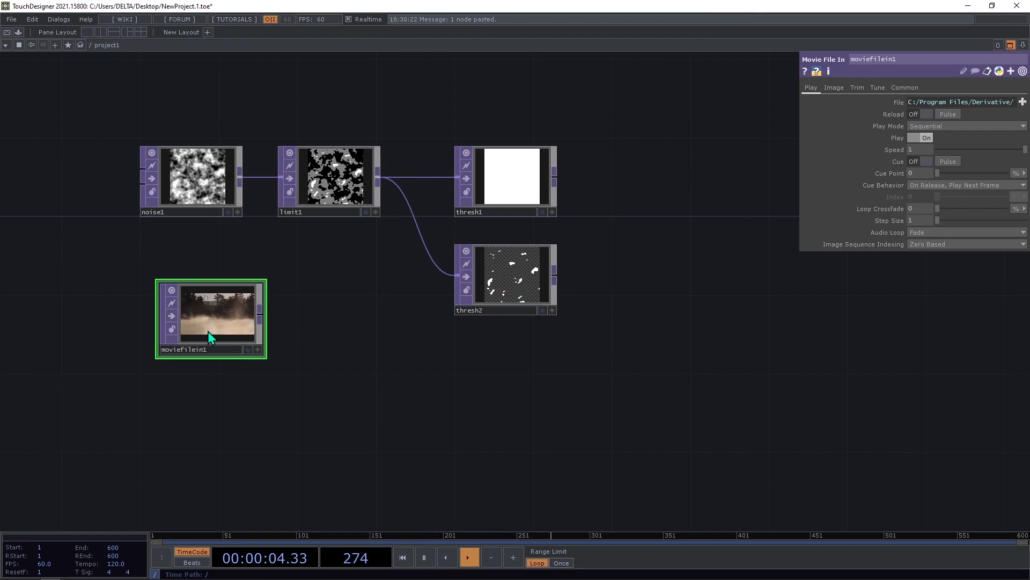
key(ctrl+c)
key(ctrl+v)
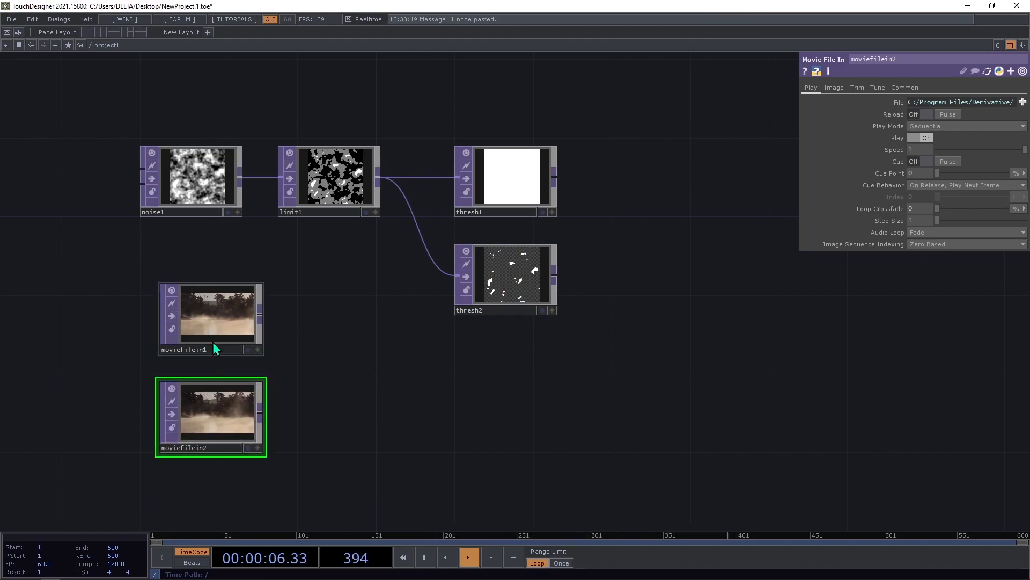
click(1022, 102)
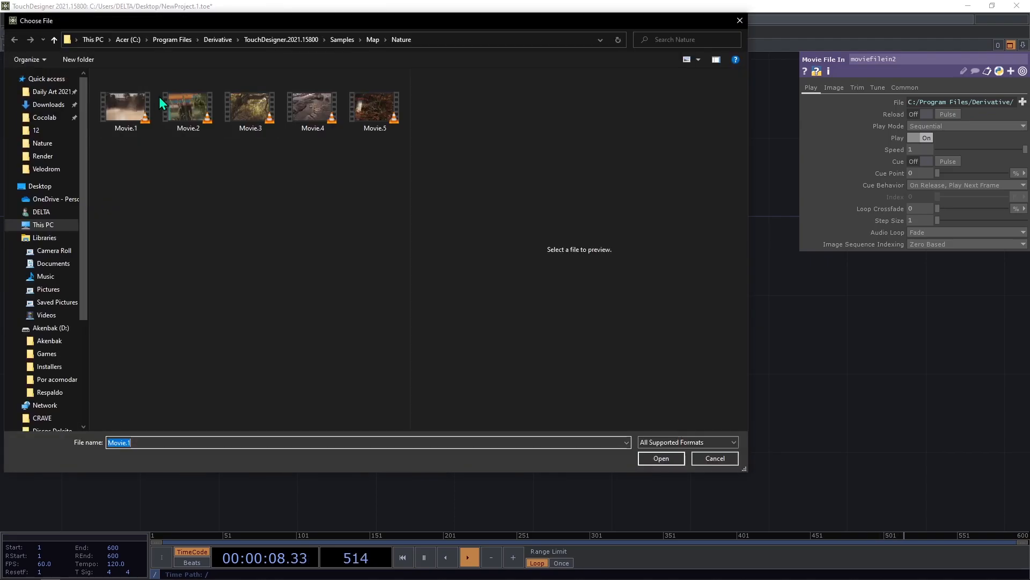
double_click(173, 102)
drag(322, 318, 295, 326)
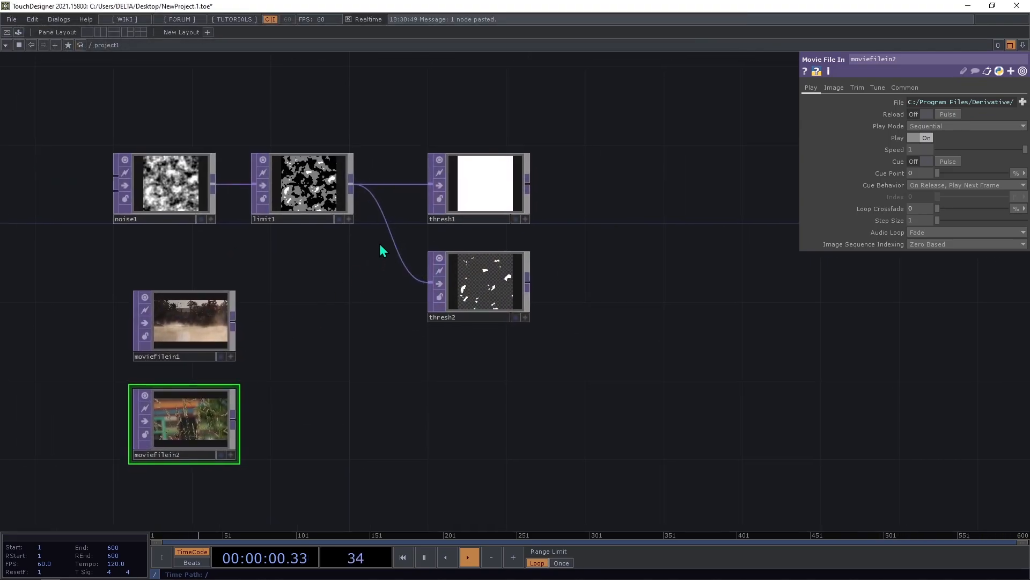
right_click(527, 179)
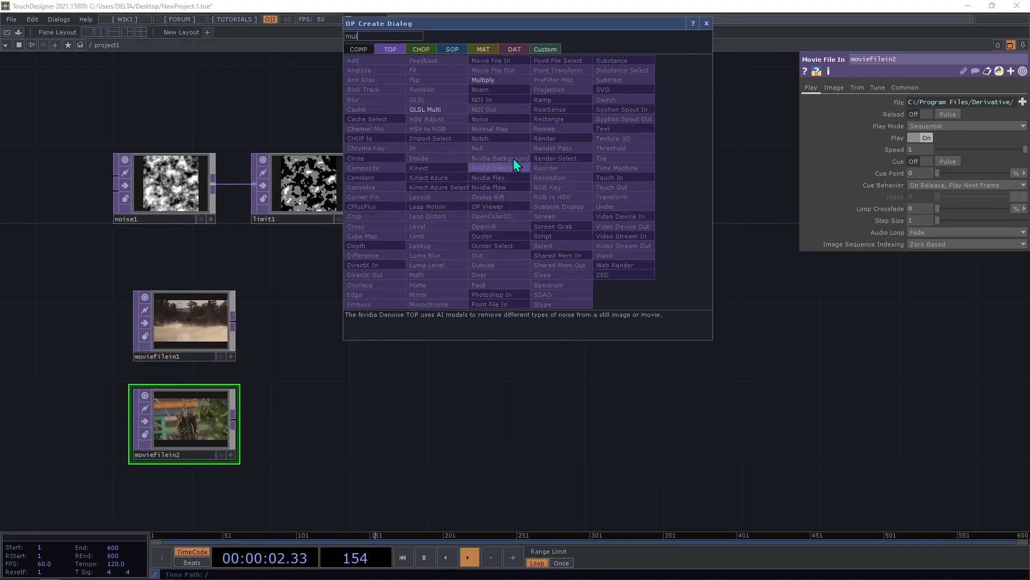
text(mul)
click(504, 86)
key(Escape)
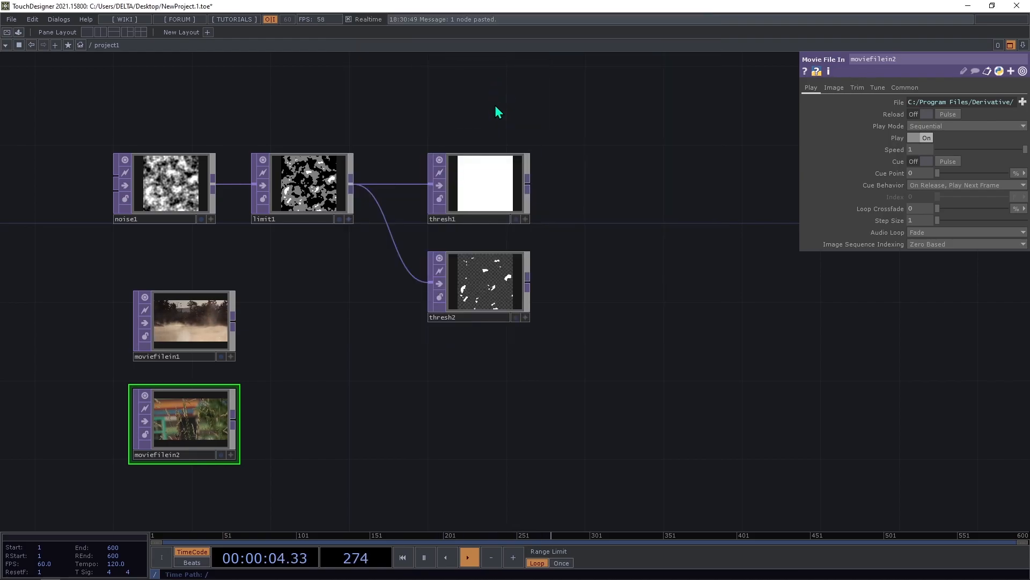
right_click(530, 182)
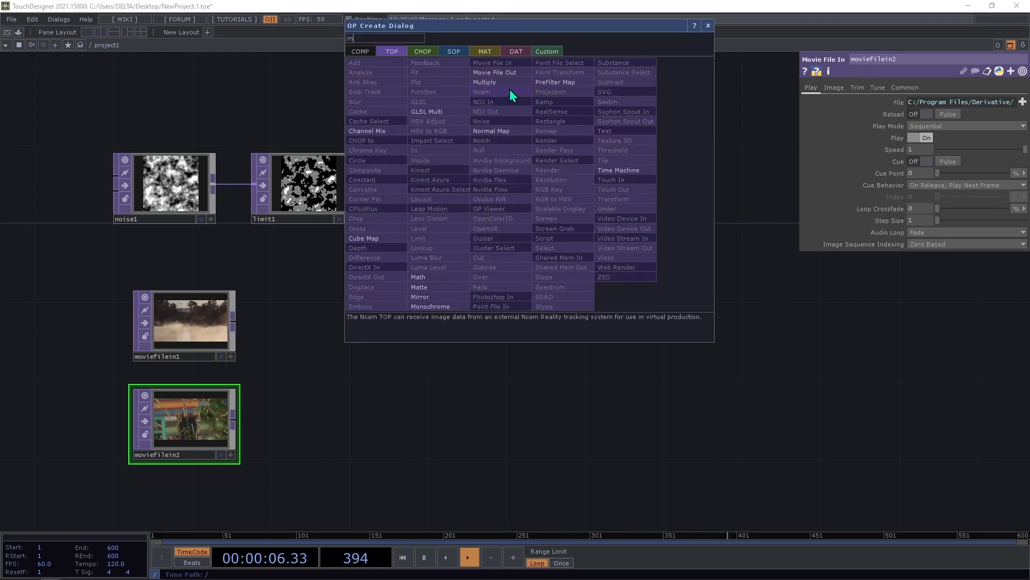
click(510, 91)
key(Escape)
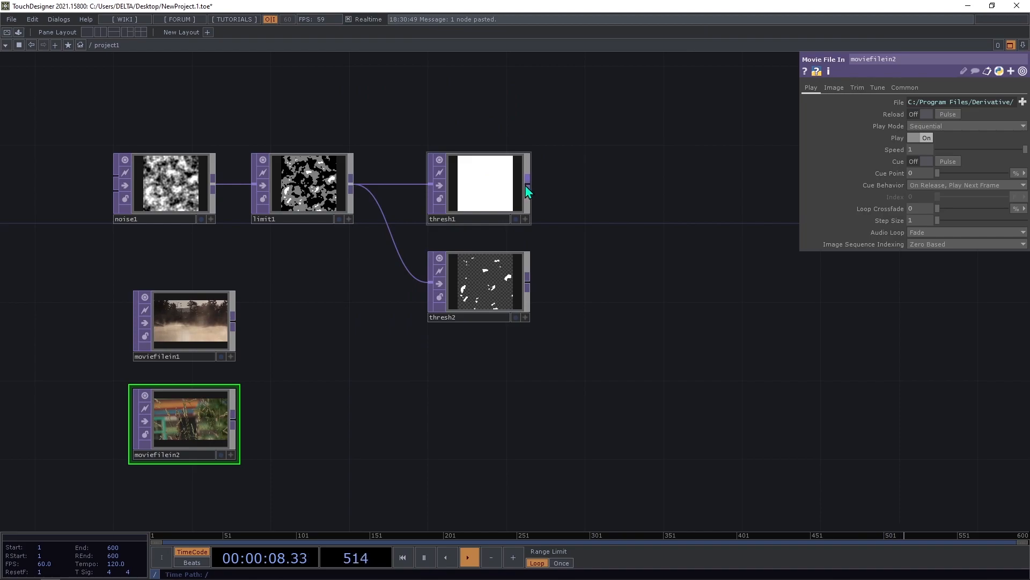
Step: Add a Multiply TOP fed by the output of thresh1, placed in the empty area beyond the threshold nodes
right_click(526, 185)
click(494, 90)
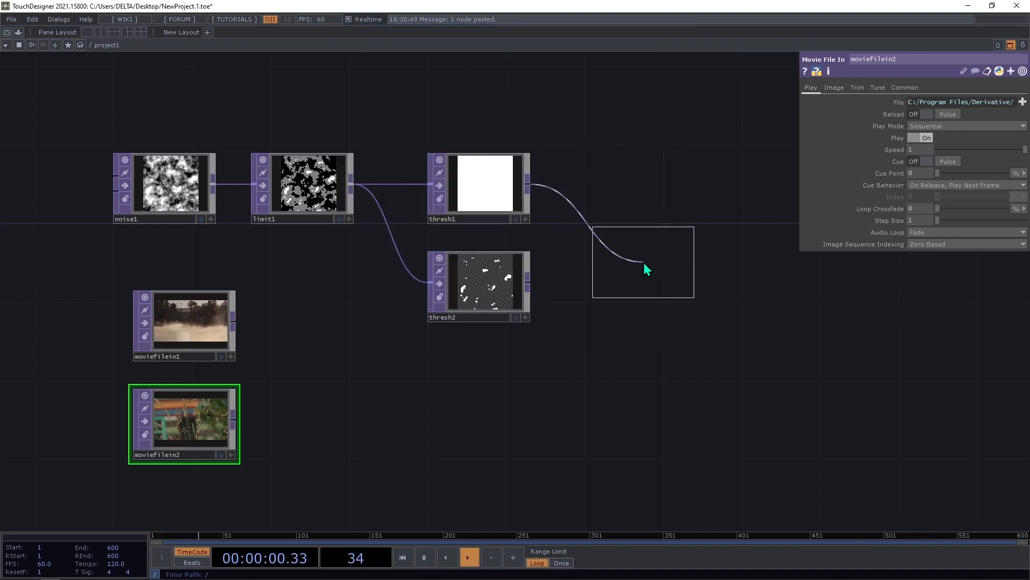
click(645, 267)
drag(299, 314, 322, 291)
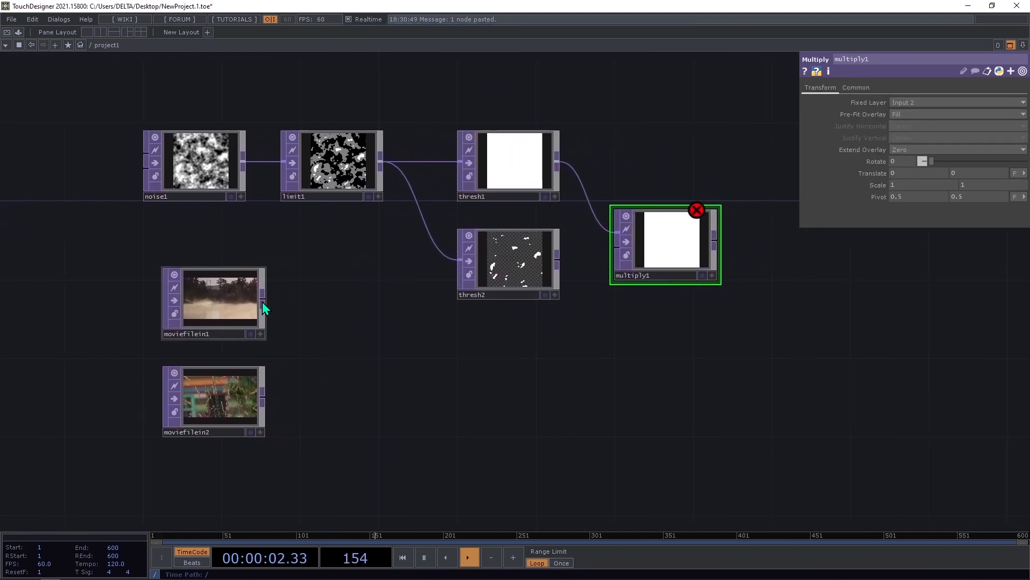
drag(259, 301, 611, 249)
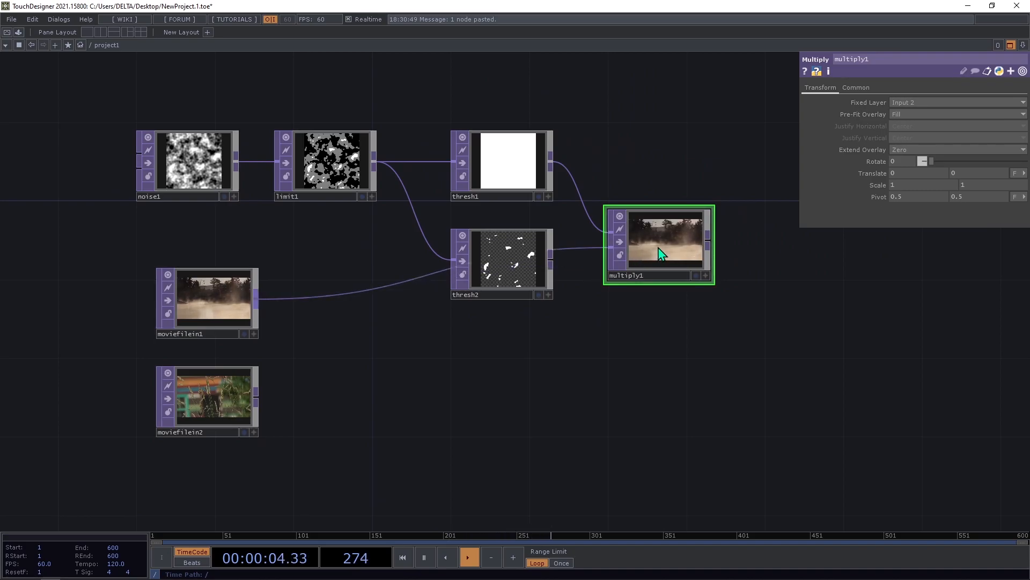
key(ctrl+v)
key(alt+l)
drag(659, 430, 578, 409)
key(ctrl+z)
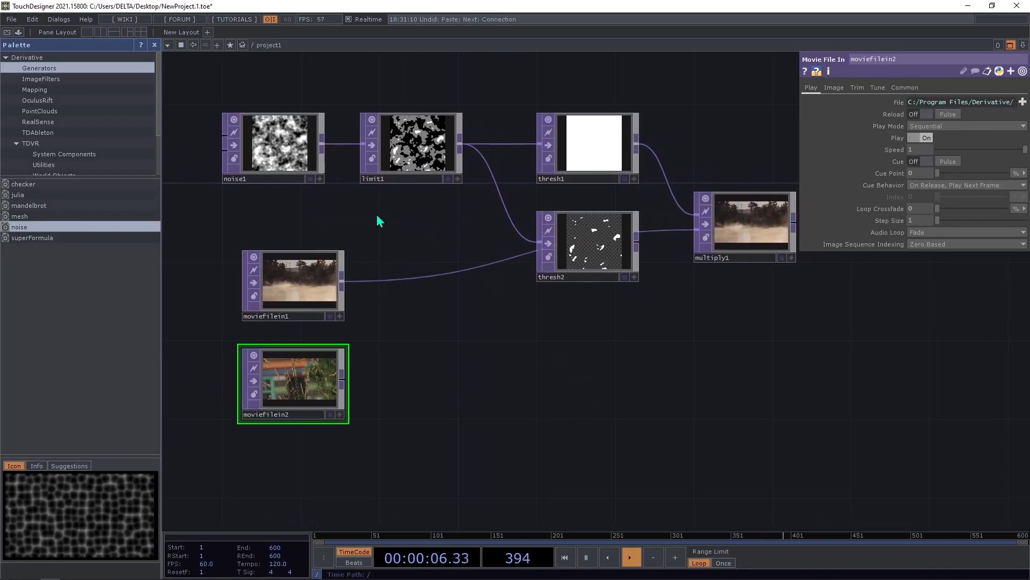
click(155, 45)
click(588, 229)
key(ctrl+c)
key(alt+l)
key(ctrl+z)
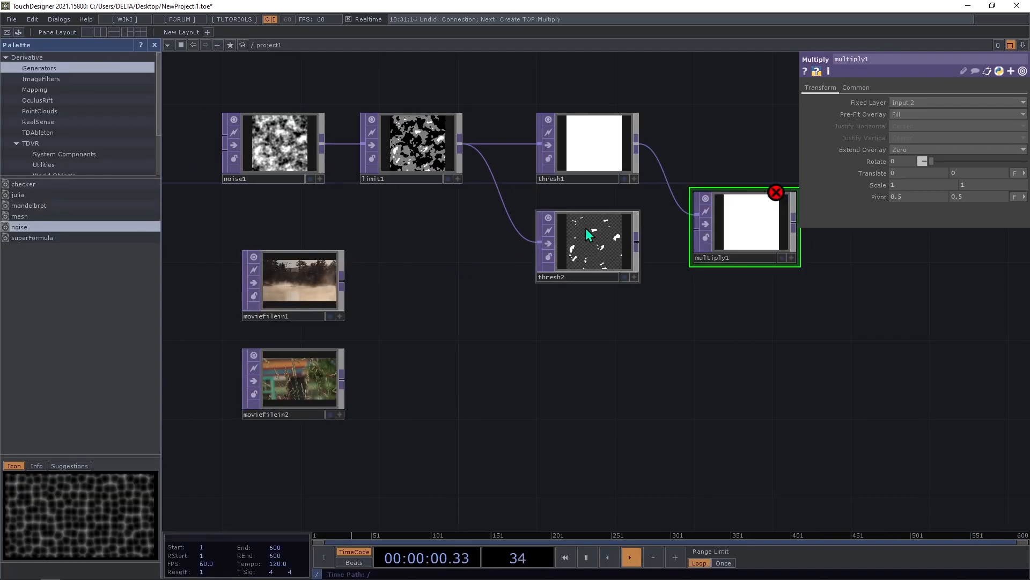
click(155, 44)
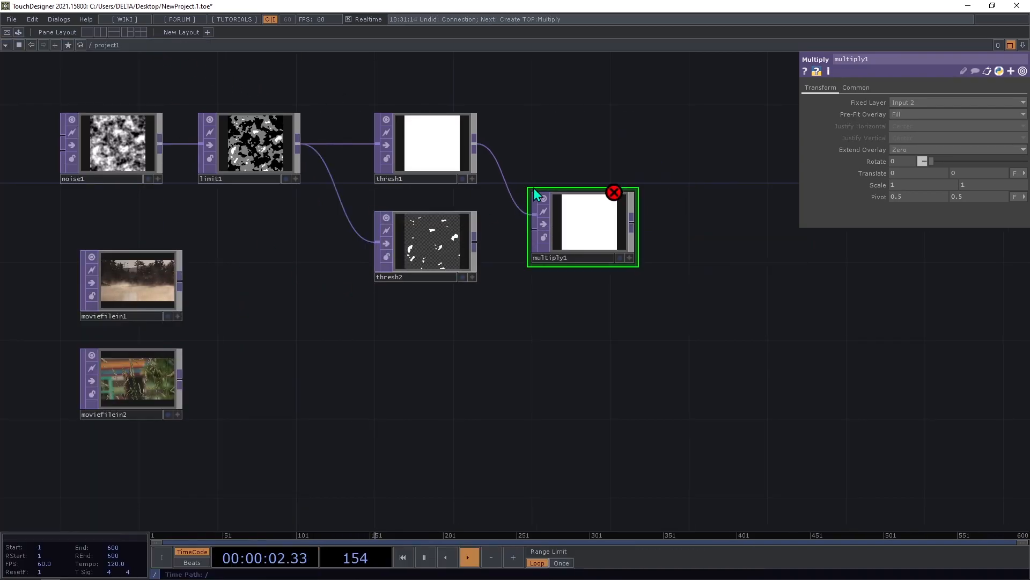
Step: Feed moviefilein1 into multiply1's second input, and duplicate multiply1 below with thresh2 and moviefilein2 as the copy's inputs
drag(179, 279, 569, 236)
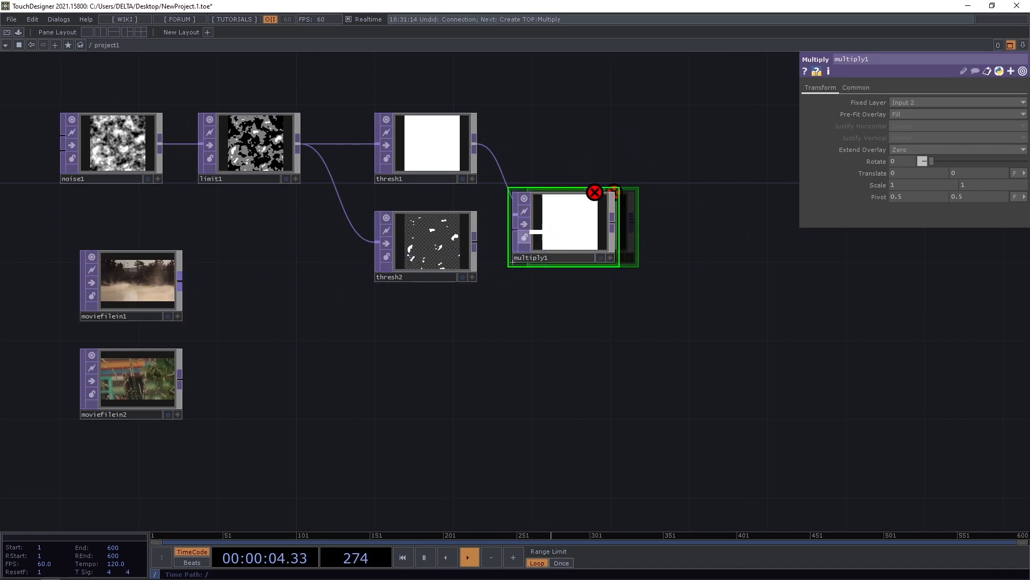
drag(180, 280, 605, 226)
key(ctrl+c)
key(ctrl+v)
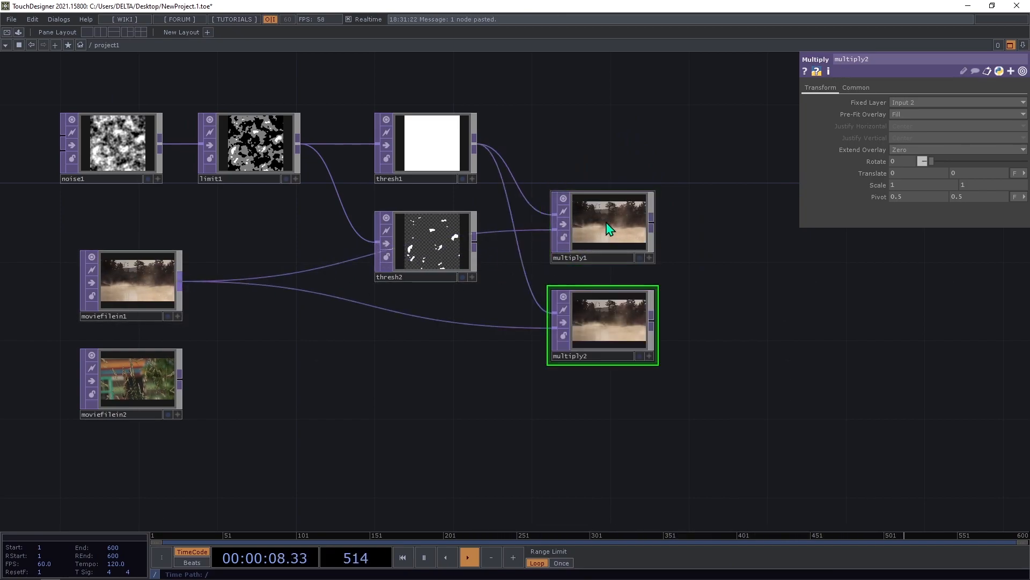
drag(182, 380, 555, 326)
drag(481, 252, 601, 307)
Step: Set the Fixed Layer of both multiply1 and multiply2 to Input 1
drag(665, 294, 630, 292)
scroll(488, 223, up, 3)
click(459, 225)
right_drag(588, 406, 445, 224)
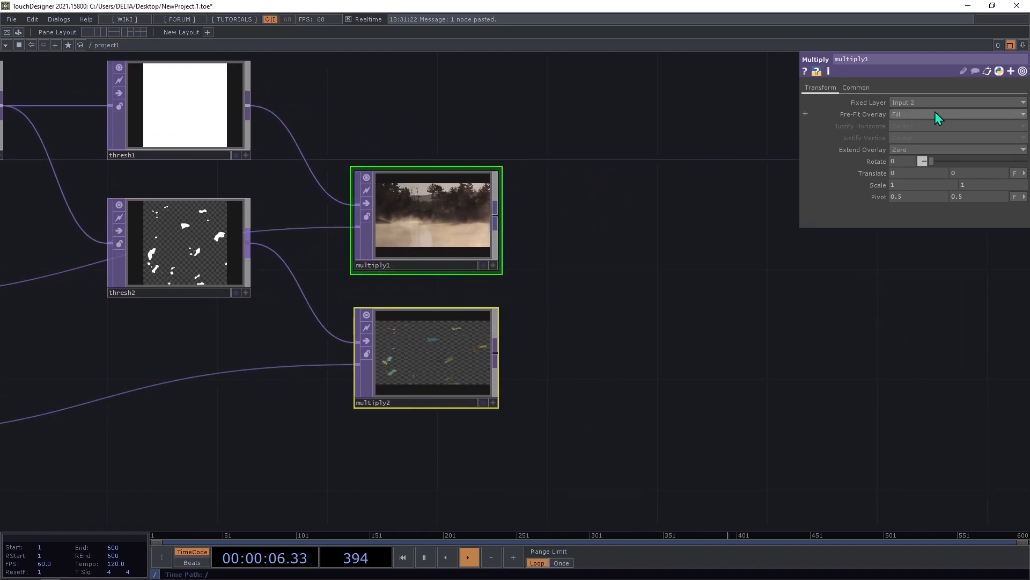
click(910, 102)
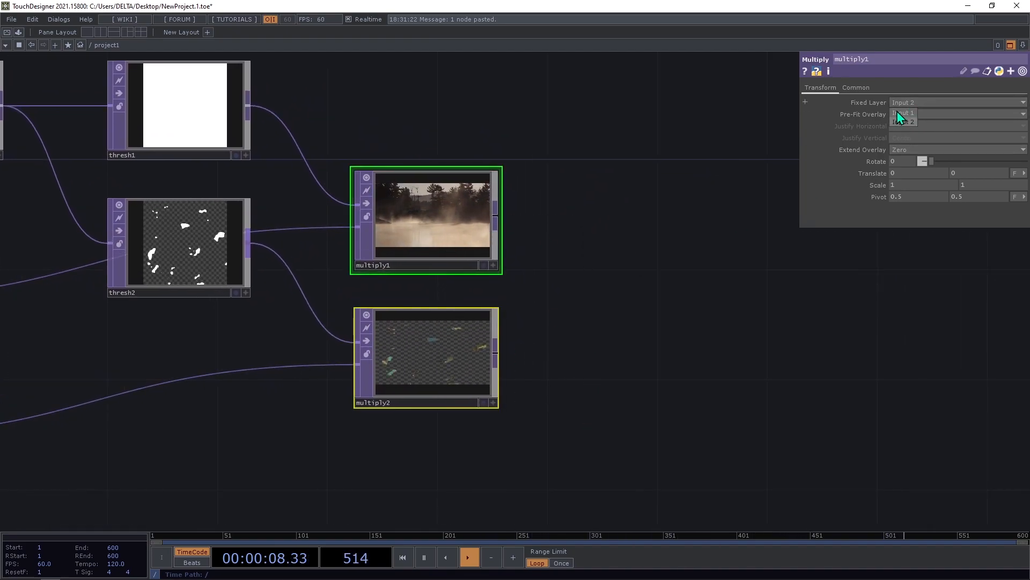
click(897, 112)
scroll(420, 330, up, 5)
scroll(408, 370, down, 5)
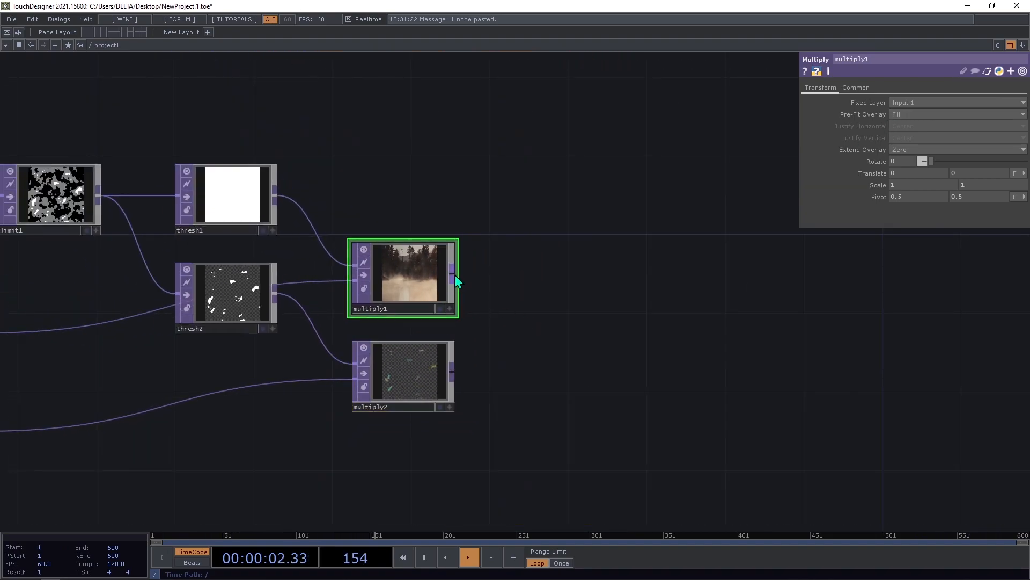
Step: Add an Over TOP after the Multiply nodes, with multiply2 as its first input and multiply1 as its second
right_click(456, 275)
text(over)
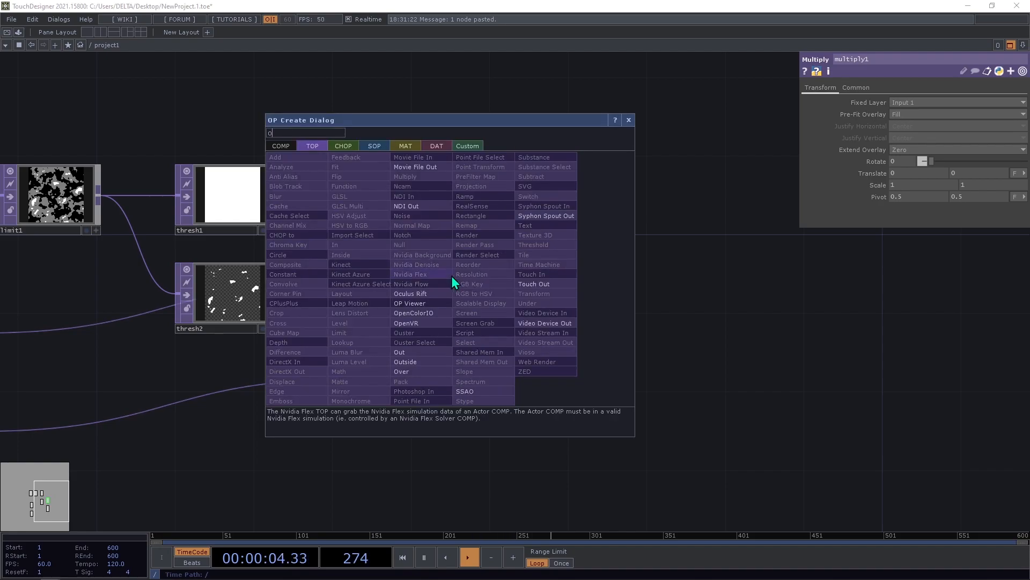
click(433, 372)
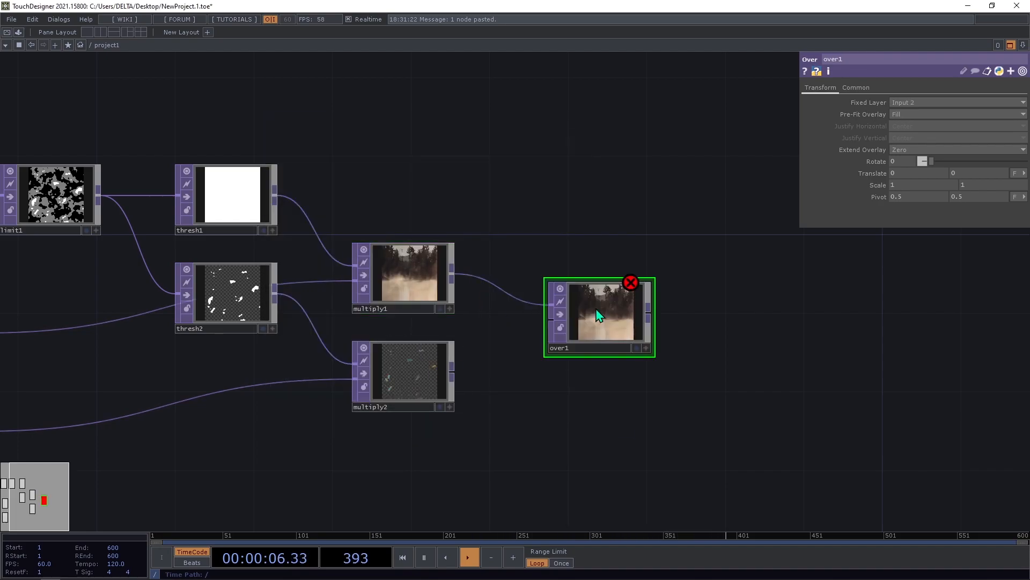
drag(452, 371, 551, 305)
drag(452, 273, 549, 321)
Step: Split the workspace into two side-by-side panes, make the new one a TOP Viewer and display over1 in it
scroll(640, 329, up, 8)
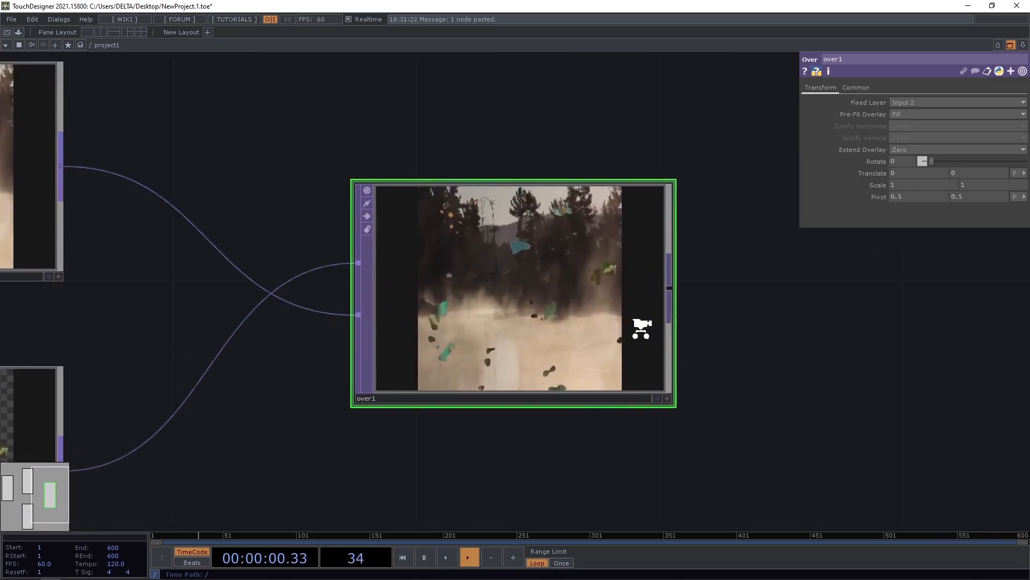
scroll(437, 344, up, 3)
scroll(437, 341, down, 12)
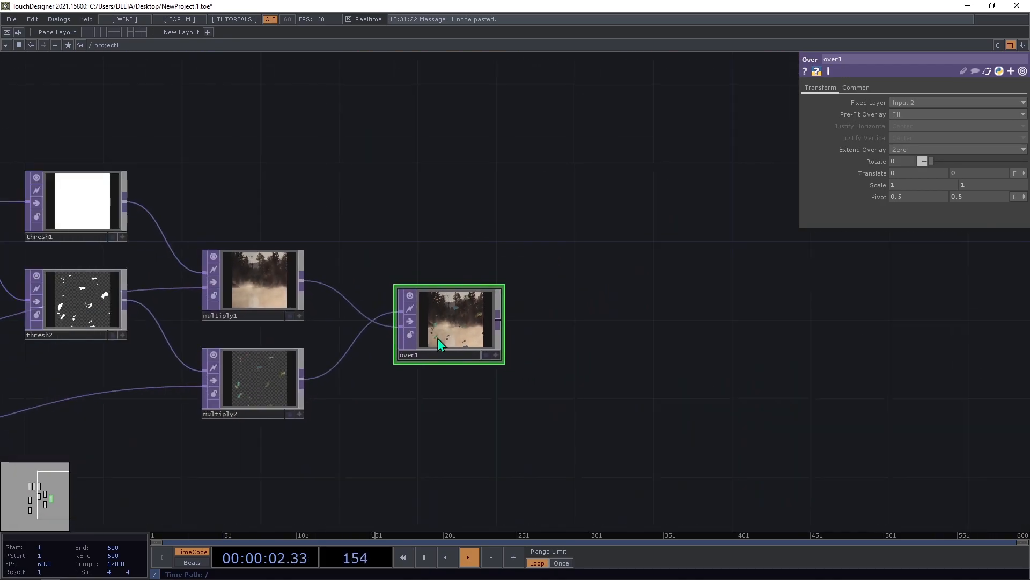
click(486, 356)
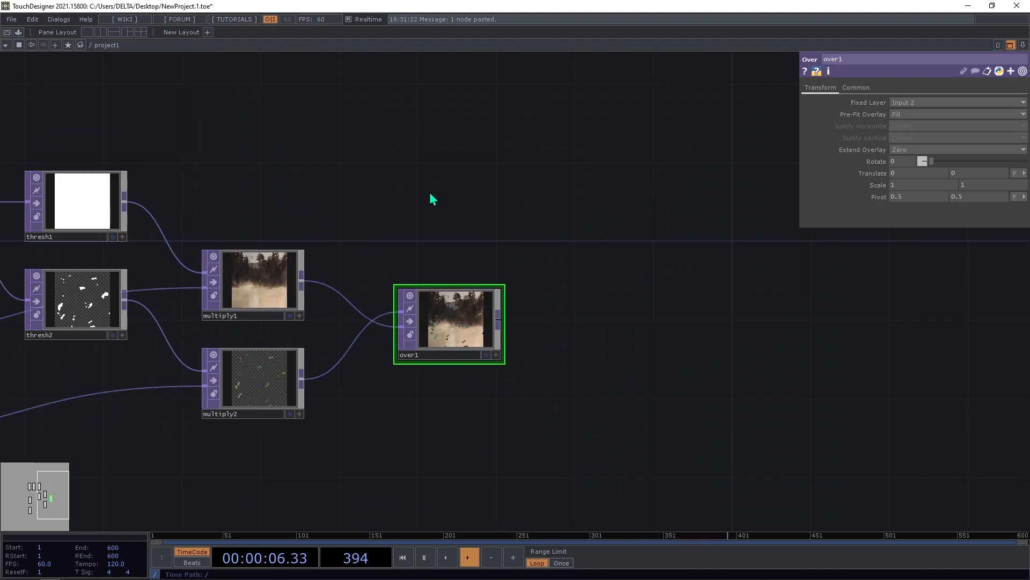
drag(429, 208, 534, 279)
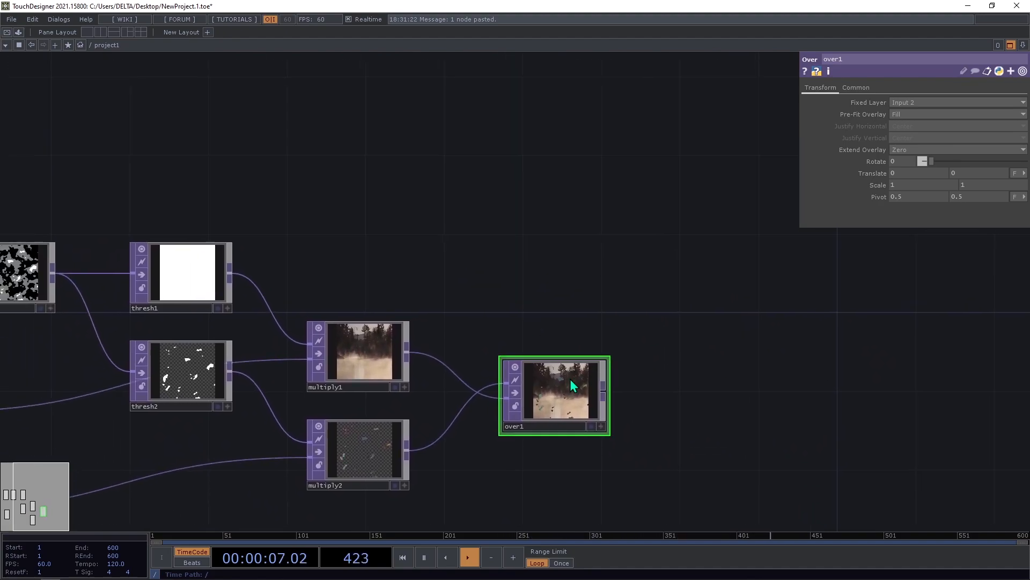
click(1010, 47)
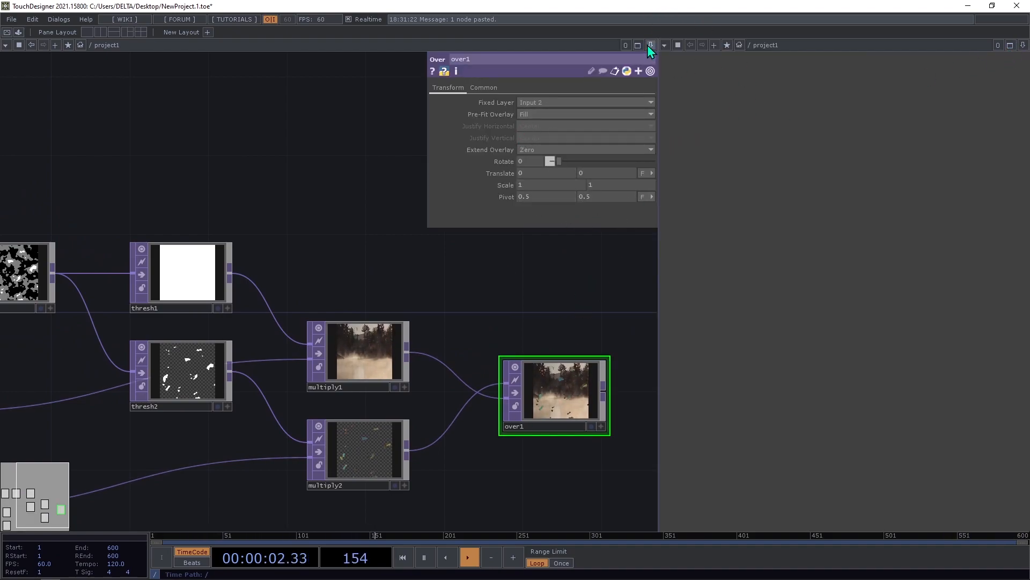
click(664, 45)
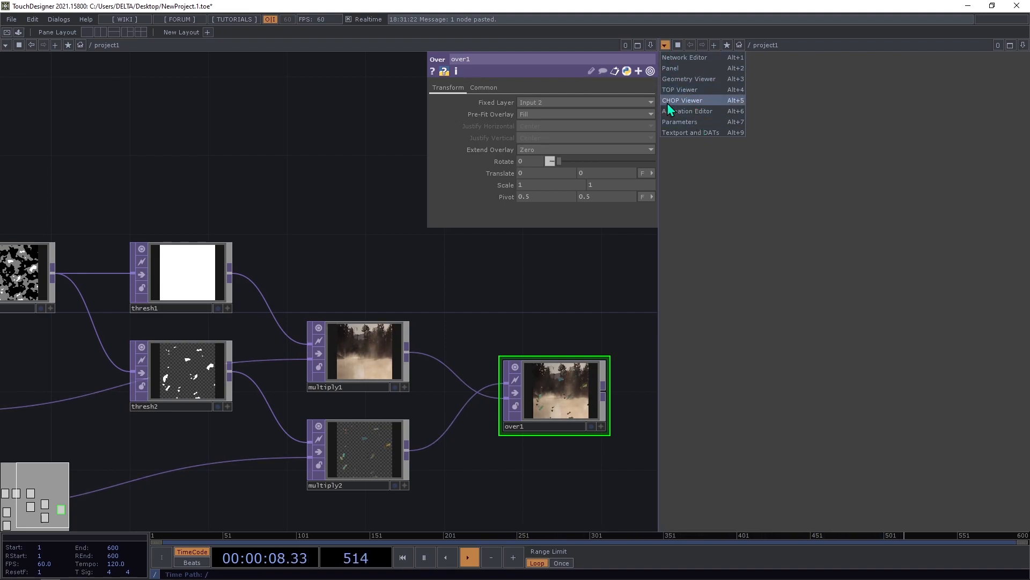
click(591, 426)
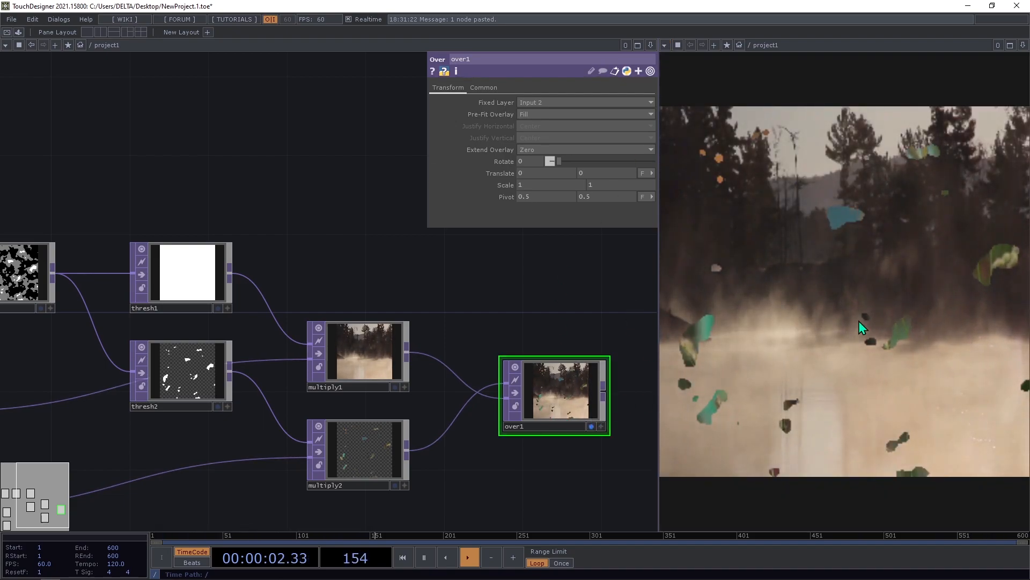
Step: Set the Seed of noise1 to 5330 and its Period to 2
drag(348, 276, 449, 288)
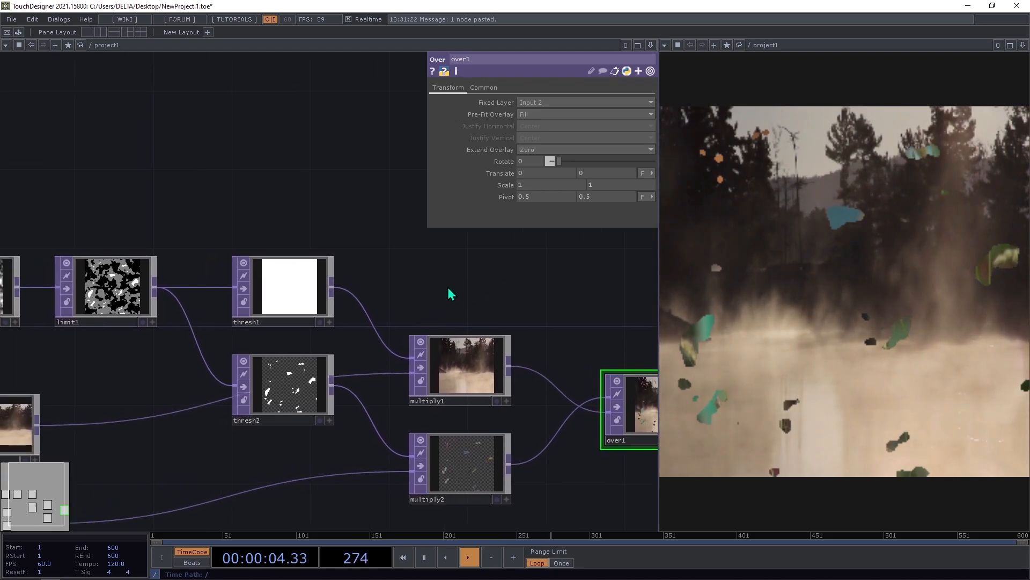
scroll(449, 289, down, 4)
scroll(284, 279, up, 4)
click(253, 303)
mouse_move(598, 117)
mouse_down()
mouse_move(560, 113)
mouse_move(653, 134)
mouse_move(564, 120)
mouse_move(620, 127)
mouse_move(605, 128)
mouse_up()
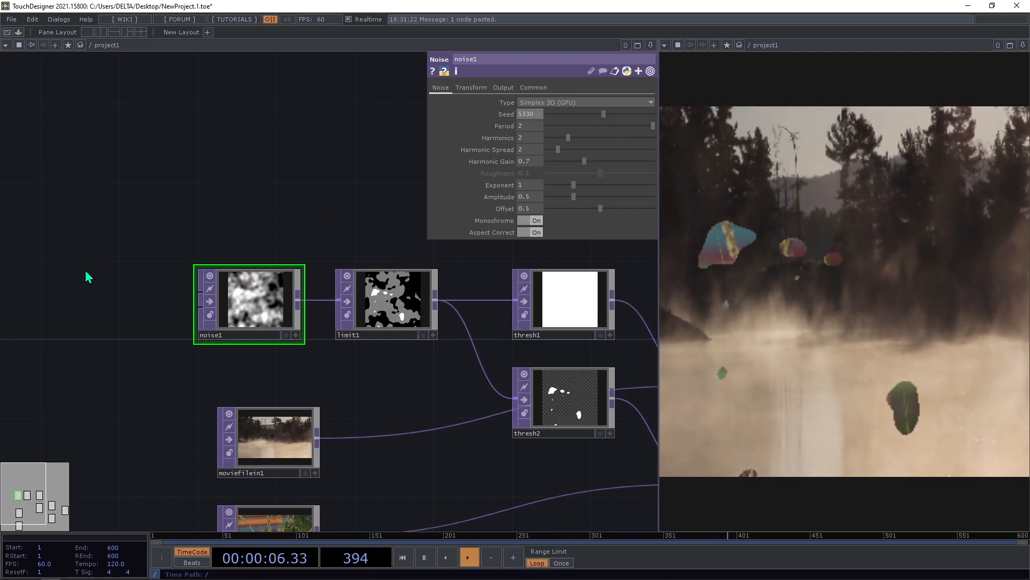
Step: Delete thresh2, both Movie File In nodes, both Multiply nodes and over1, keeping noise1, limit1 and thresh1
scroll(129, 274, down, 5)
scroll(312, 354, up, 3)
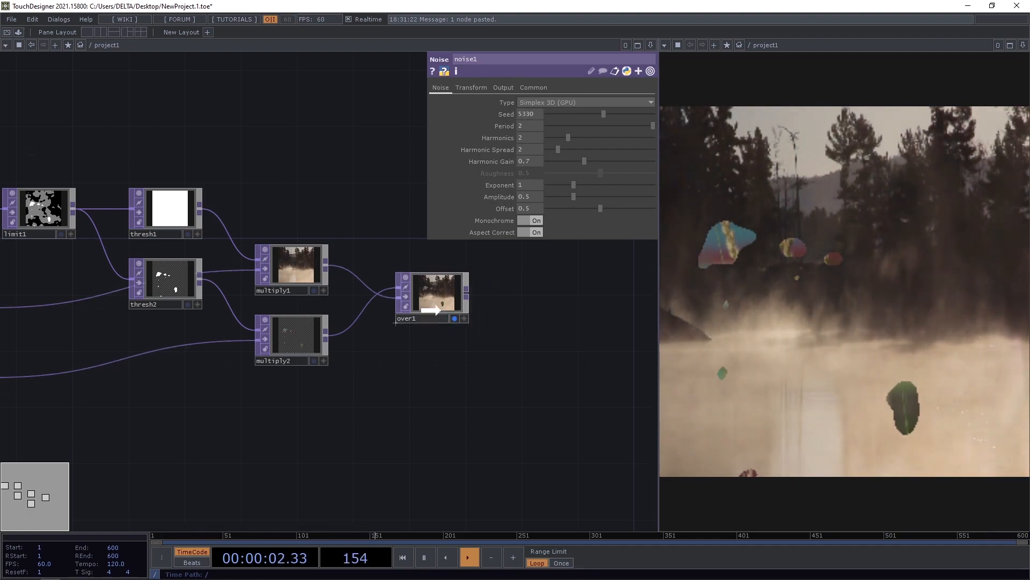
drag(378, 384, 504, 338)
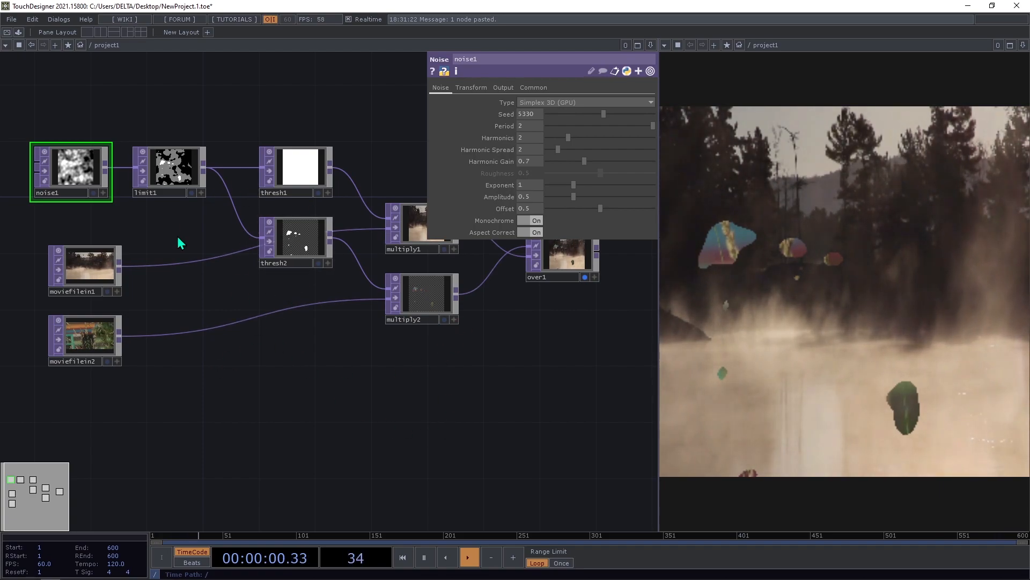
scroll(312, 355, down, 5)
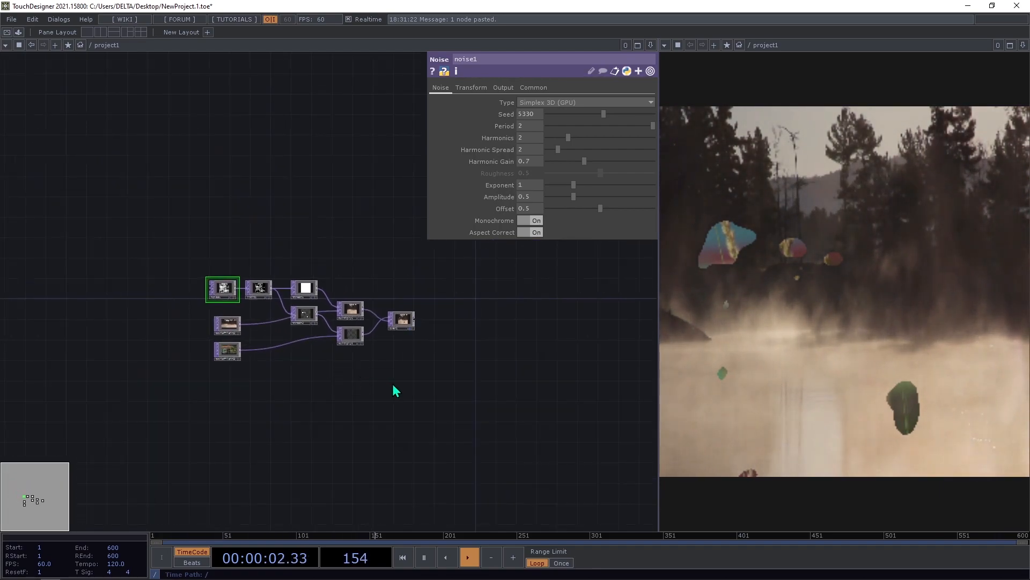
scroll(341, 361, up, 2)
drag(436, 369, 119, 294)
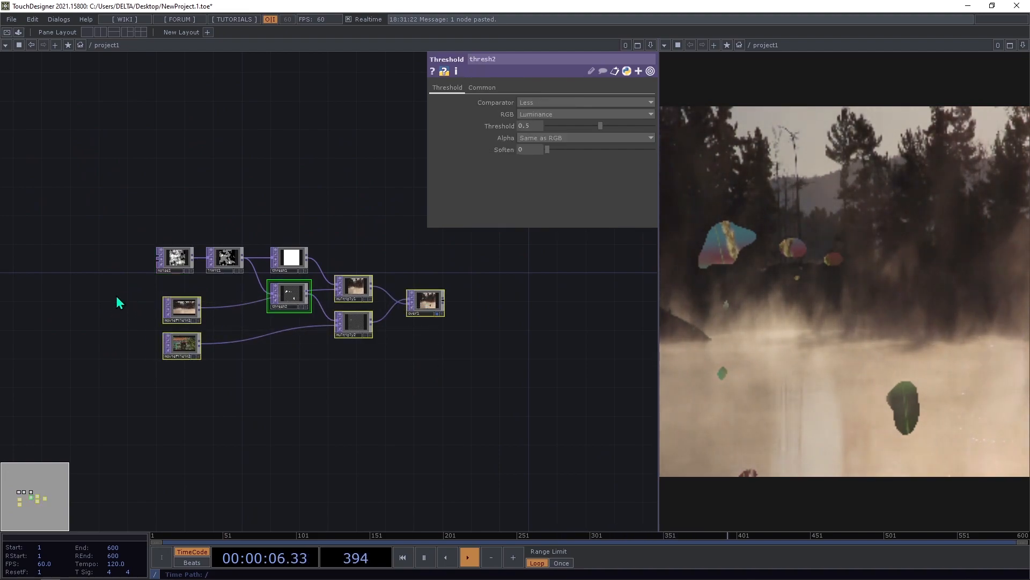
key(Delete)
click(284, 266)
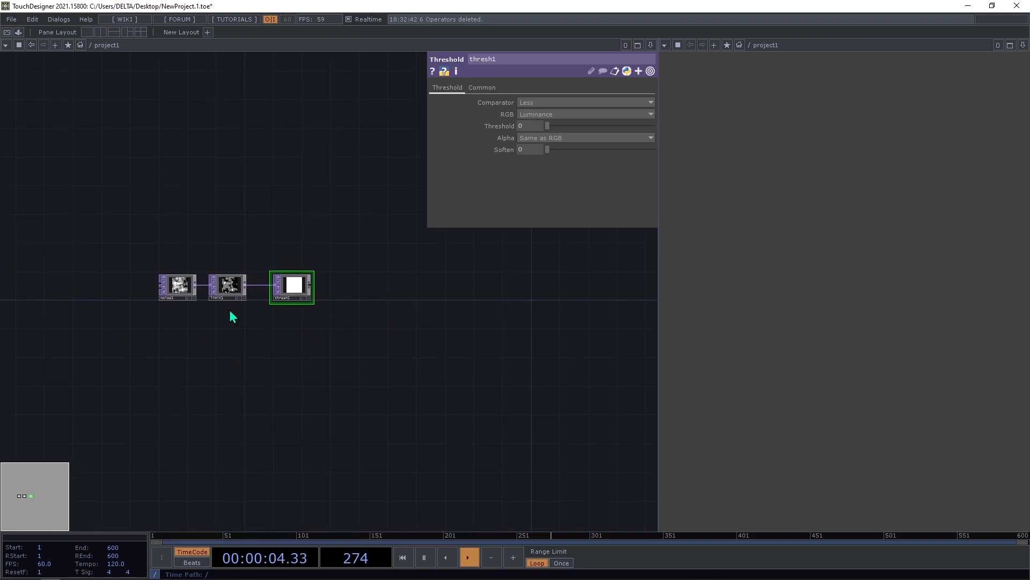
scroll(230, 311, up, 3)
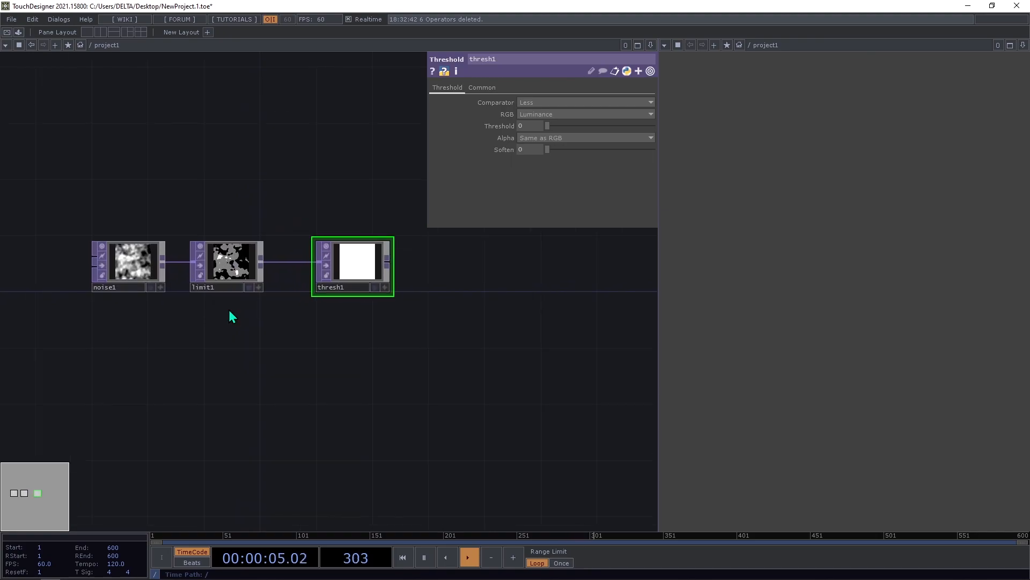
click(138, 272)
key(Tab)
text(c)
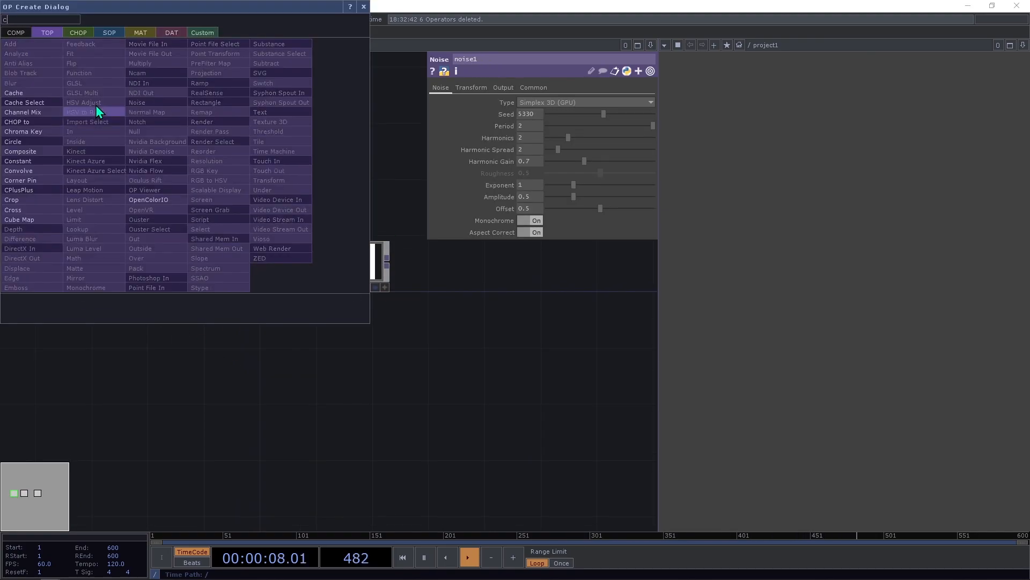
click(82, 32)
click(104, 72)
key(Escape)
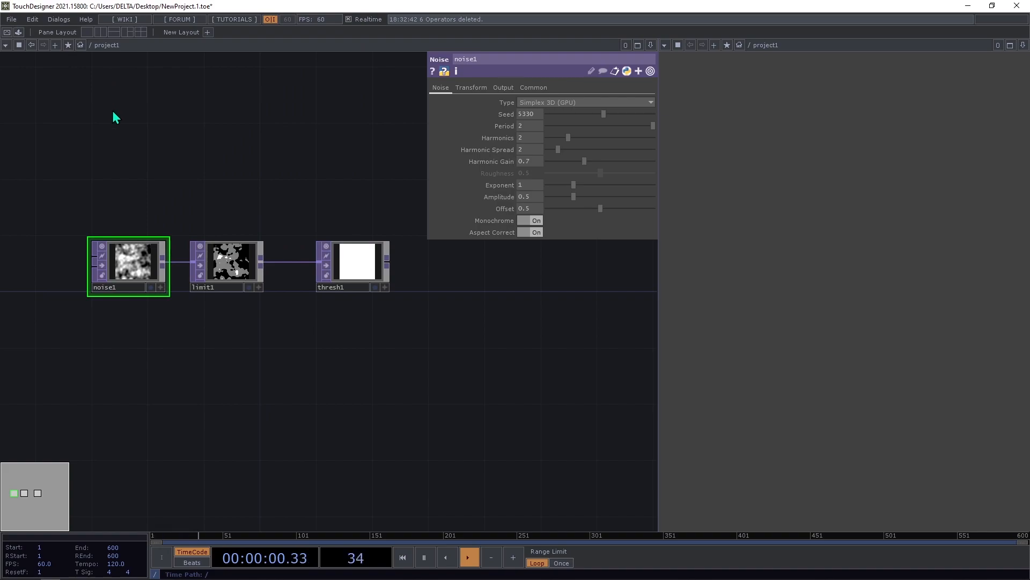
Step: Add a Constant CHOP above noise1 and name its first channel resX with a value of 1280
key(Tab)
click(106, 85)
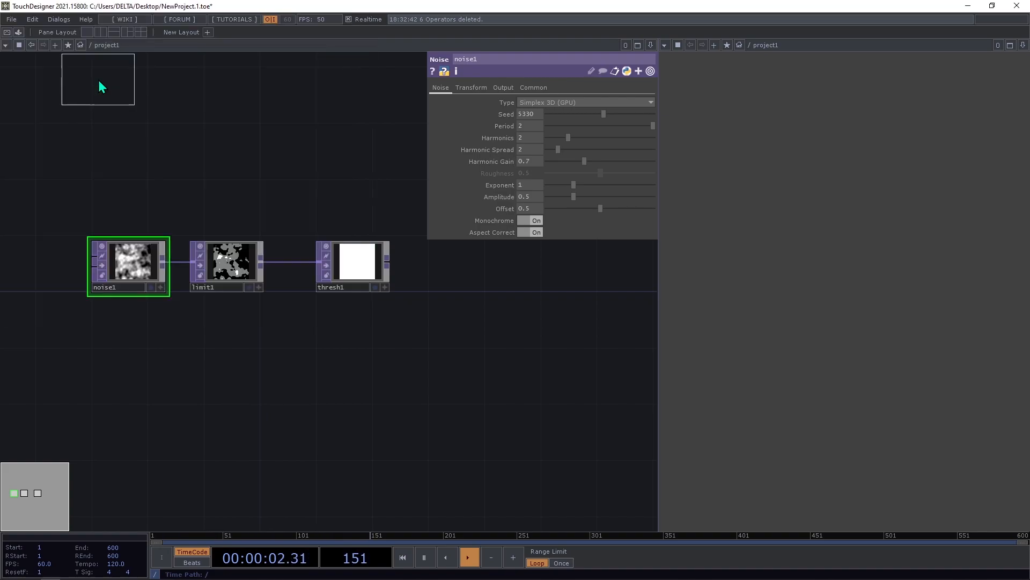
click(125, 101)
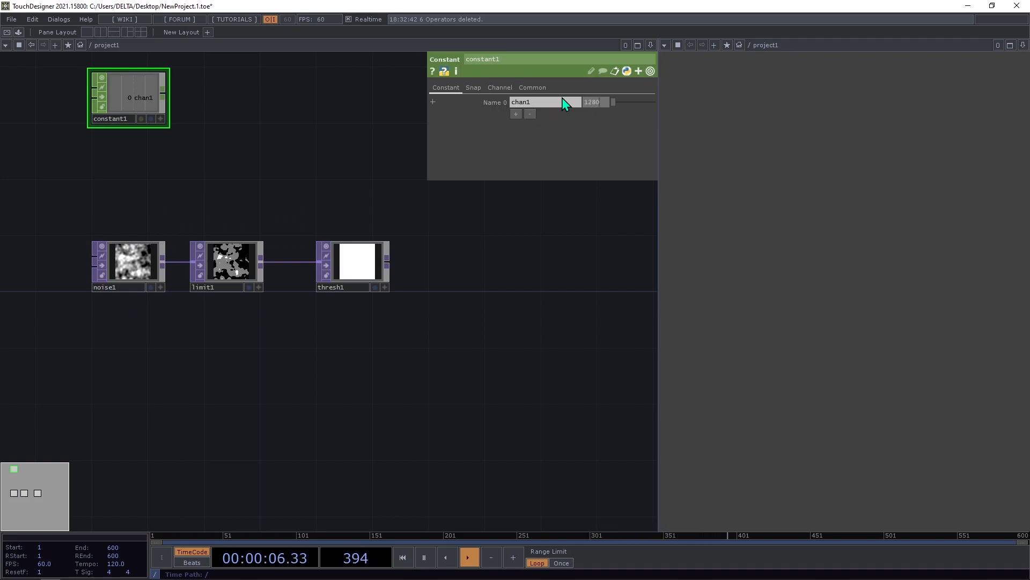
click(509, 102)
text(resX)
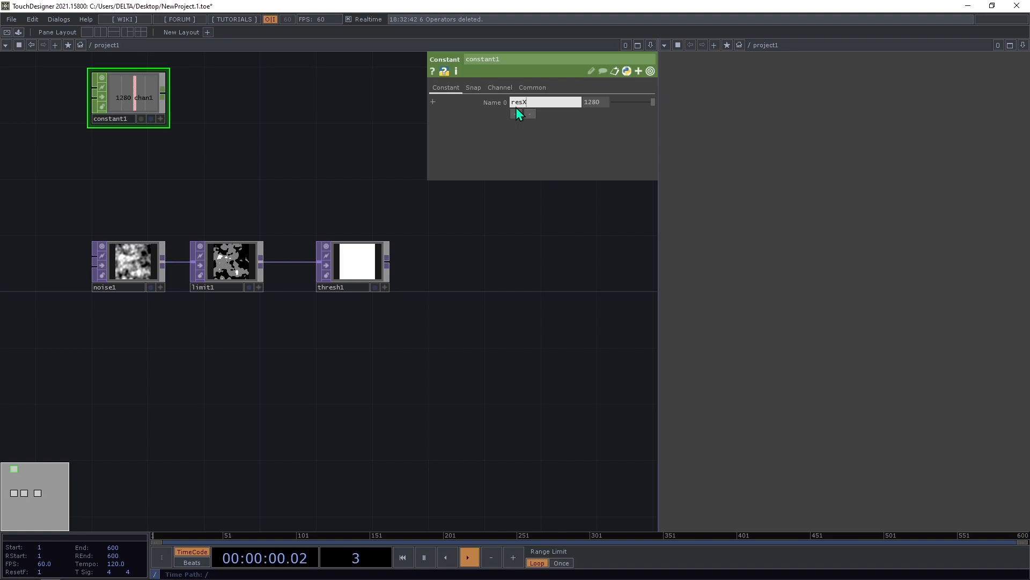
Step: Add a resY channel with value 1280 and a levels channel with value 5 to constant1
click(518, 110)
click(521, 115)
text(resY)
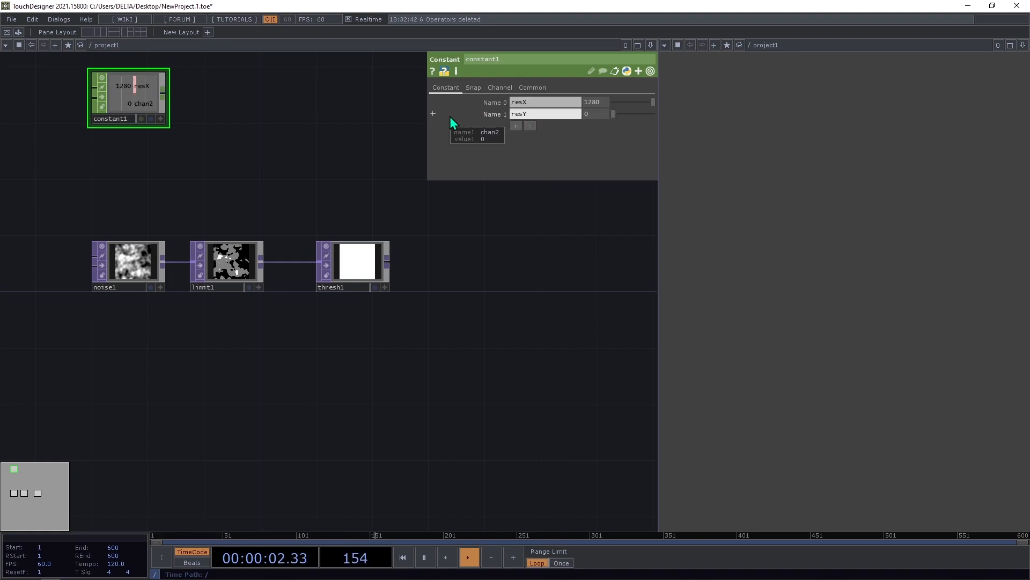
click(591, 115)
text(1280)
key(Return)
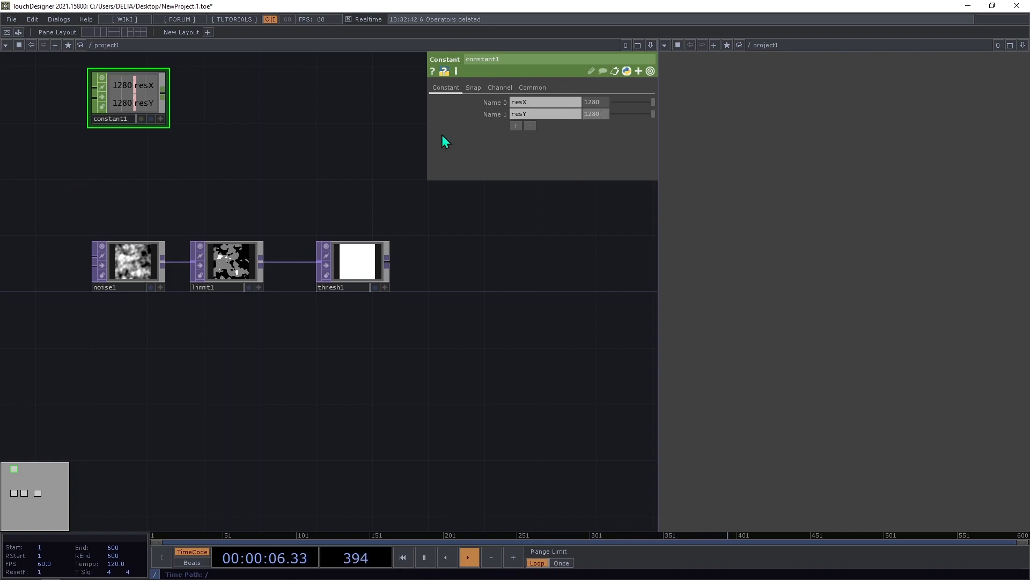
click(515, 125)
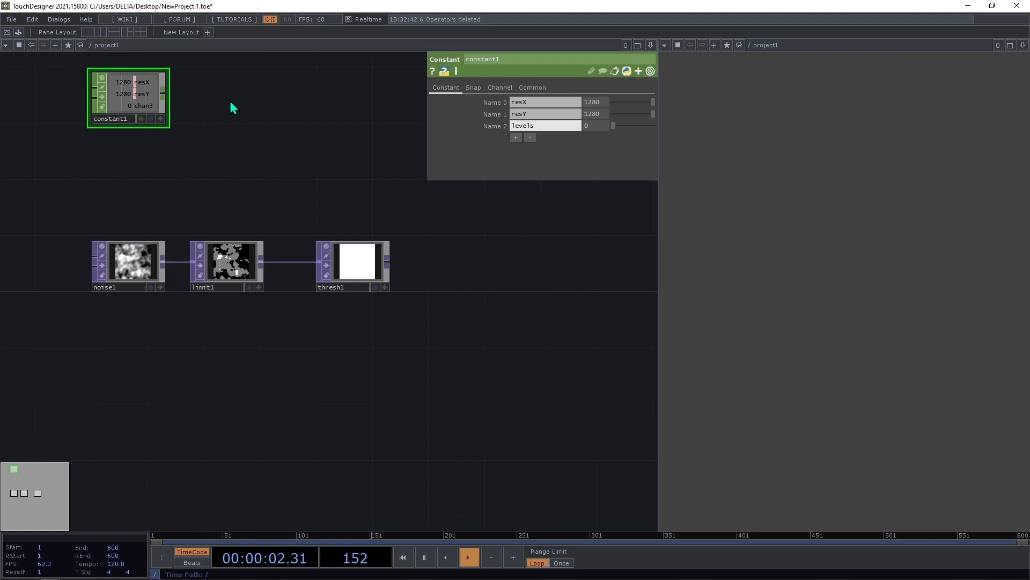
key(Return)
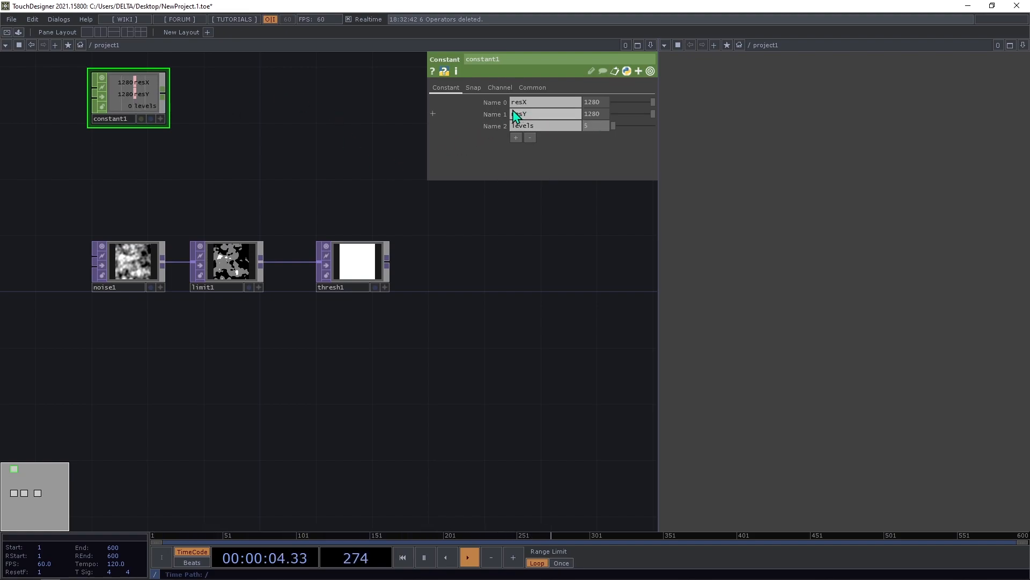
Step: Set limit1's quantize Value Step to the expression 1/op('constant1')['levels'], referencing the levels channel of constant1
click(233, 263)
drag(254, 185, 257, 221)
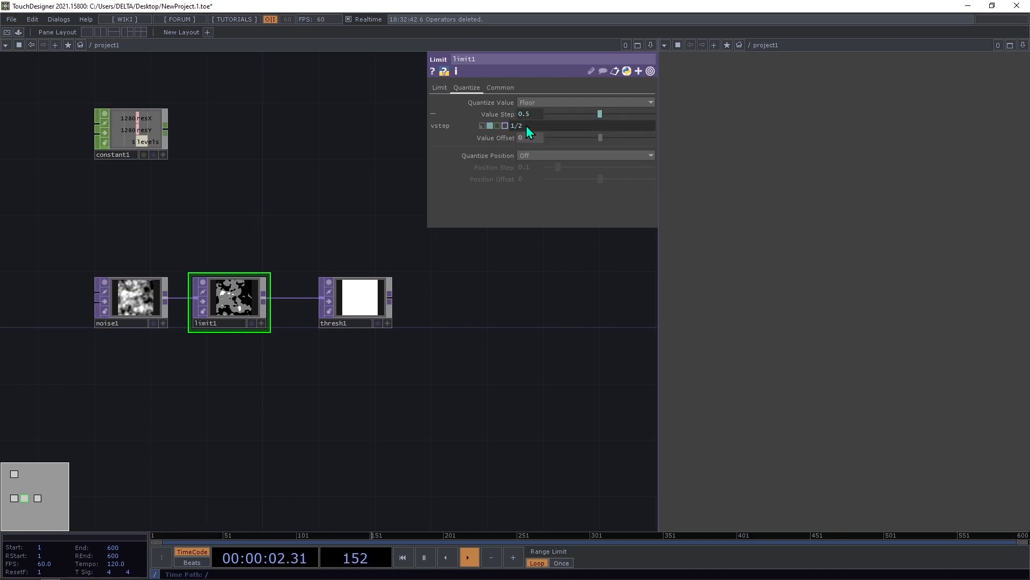
text(2)
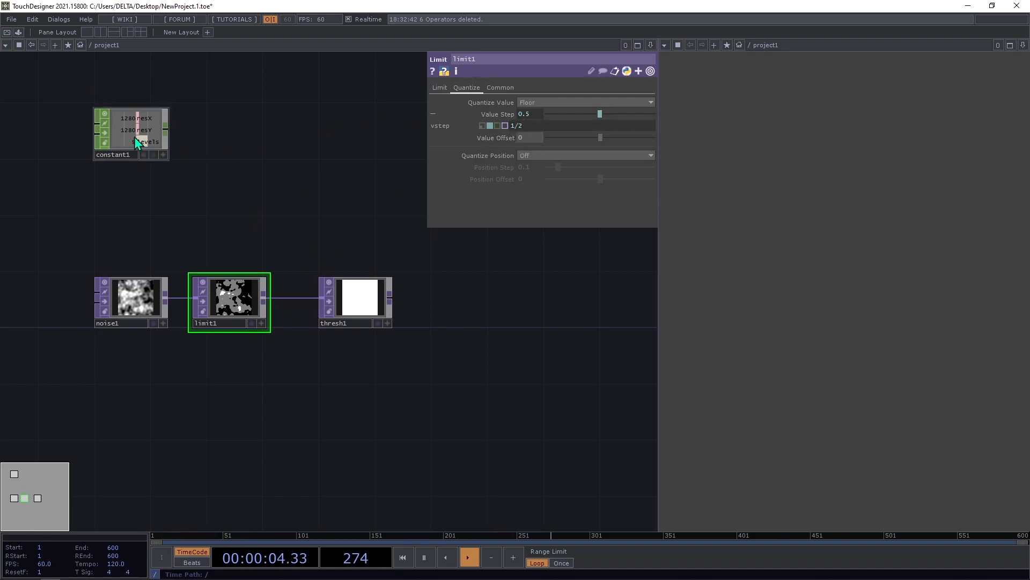
click(163, 155)
drag(141, 142, 362, 144)
drag(137, 162, 539, 113)
click(542, 111)
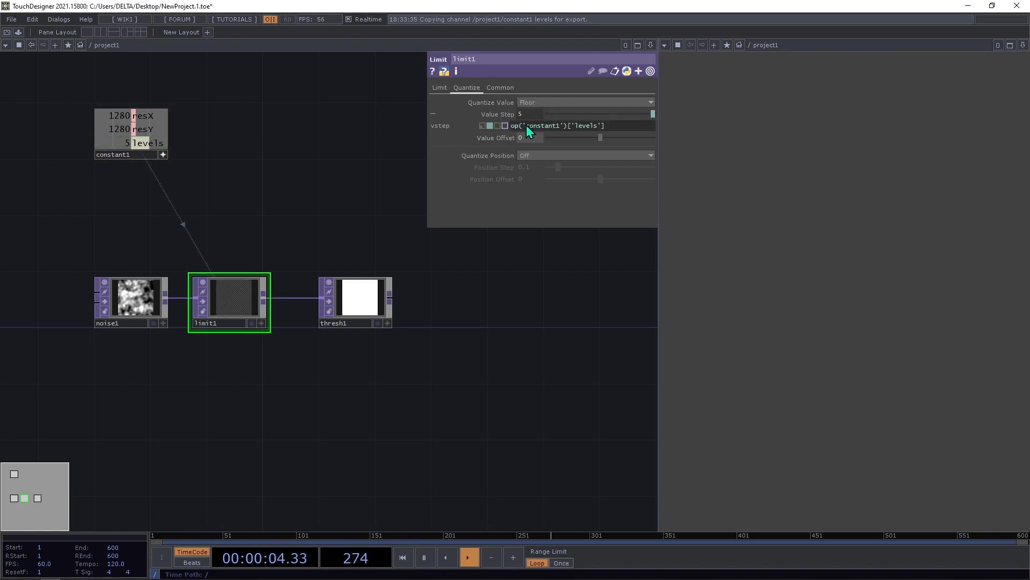
click(511, 127)
text(1/)
key(Return)
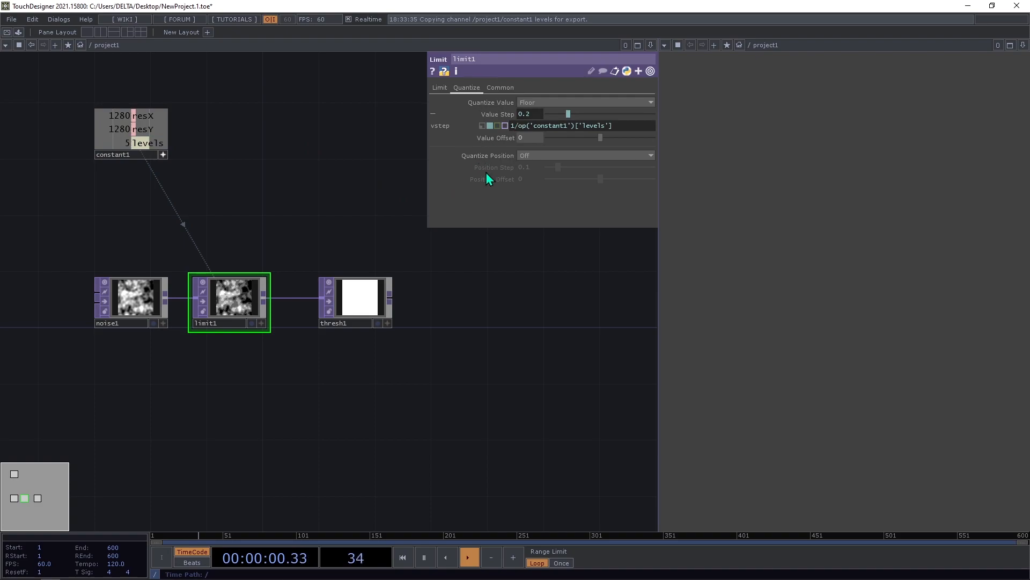
Step: Reference constant1's resX and resY channels in the width and height of noise1's Resolution
scroll(313, 263, up, 10)
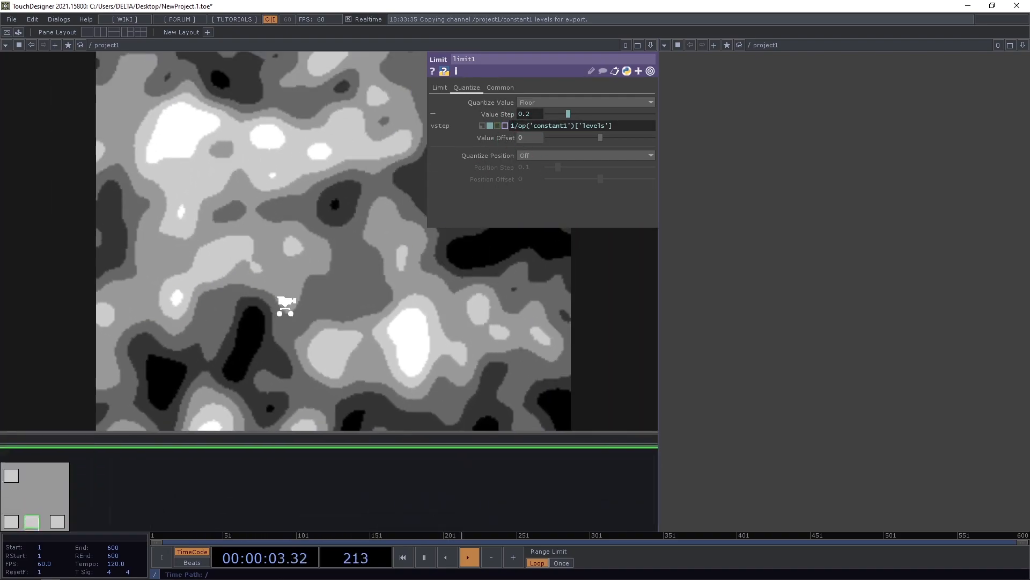
middle_drag(286, 306, 217, 317)
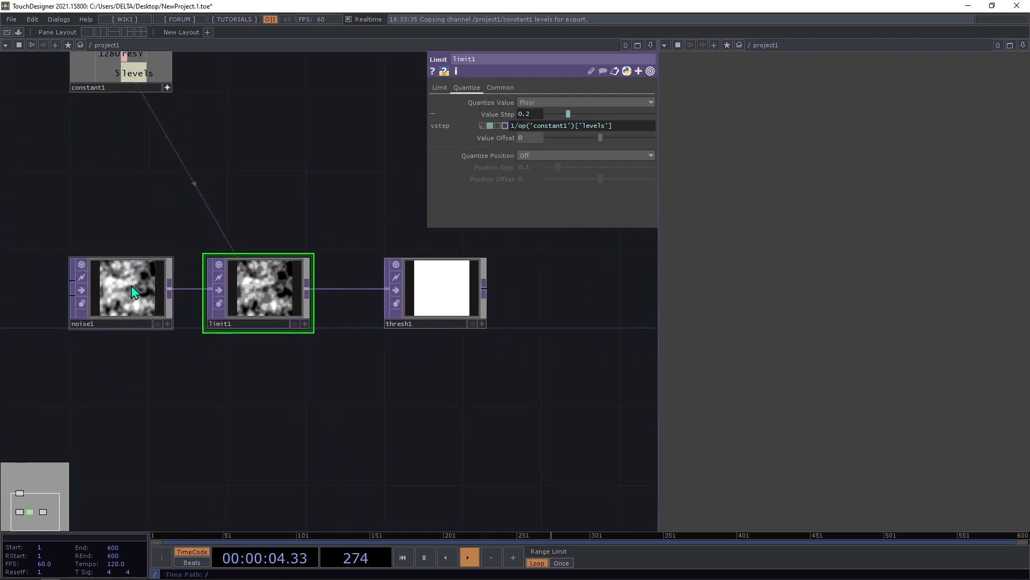
click(139, 290)
drag(102, 180, 119, 316)
drag(185, 201, 527, 227)
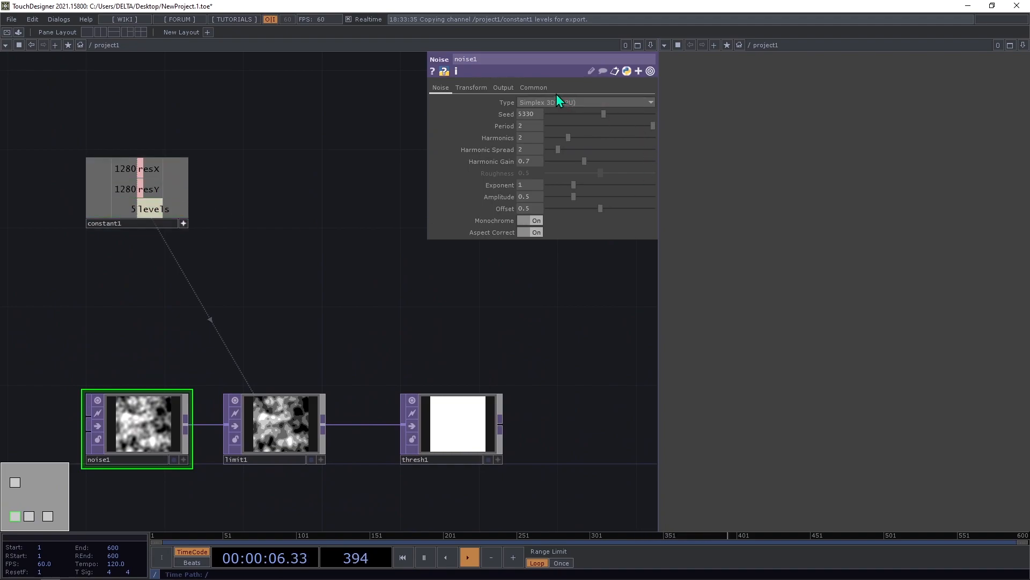
click(541, 89)
drag(155, 168, 524, 114)
drag(177, 189, 596, 114)
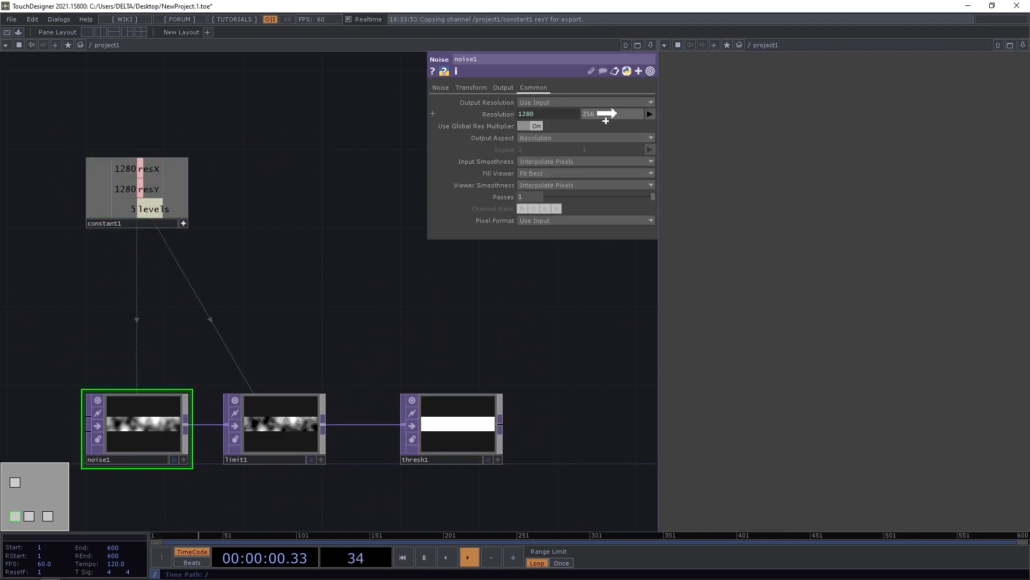
Step: Examine limit1's quantized noise output up close at the new resolution
drag(309, 232, 304, 198)
scroll(58, 403, up, 8)
scroll(173, 294, down, 6)
scroll(495, 363, up, 8)
scroll(367, 257, down, 2)
scroll(367, 257, down, 5)
scroll(260, 104, up, 8)
scroll(313, 215, down, 8)
scroll(276, 163, up, 8)
scroll(254, 252, down, 8)
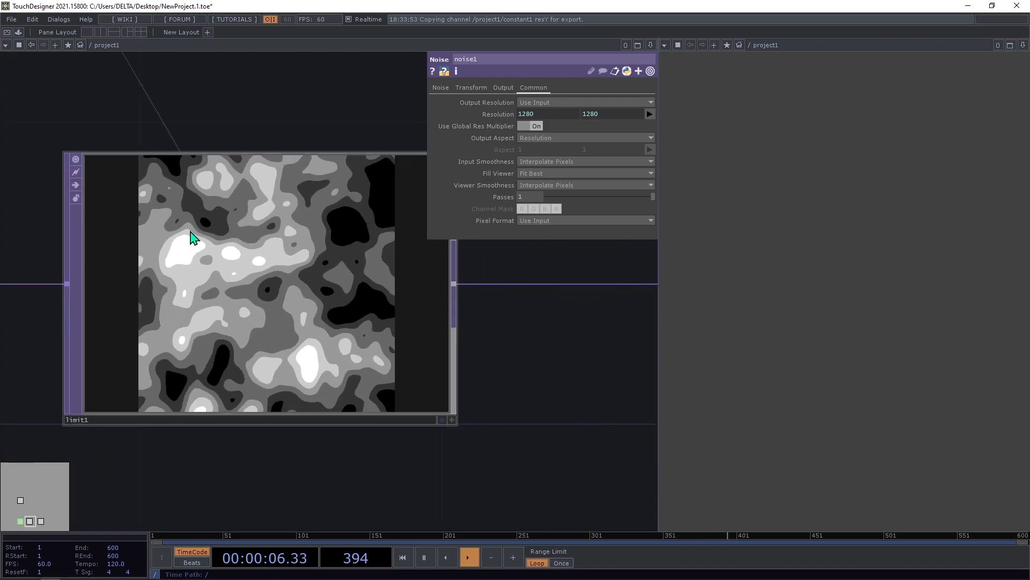
scroll(230, 245, down, 6)
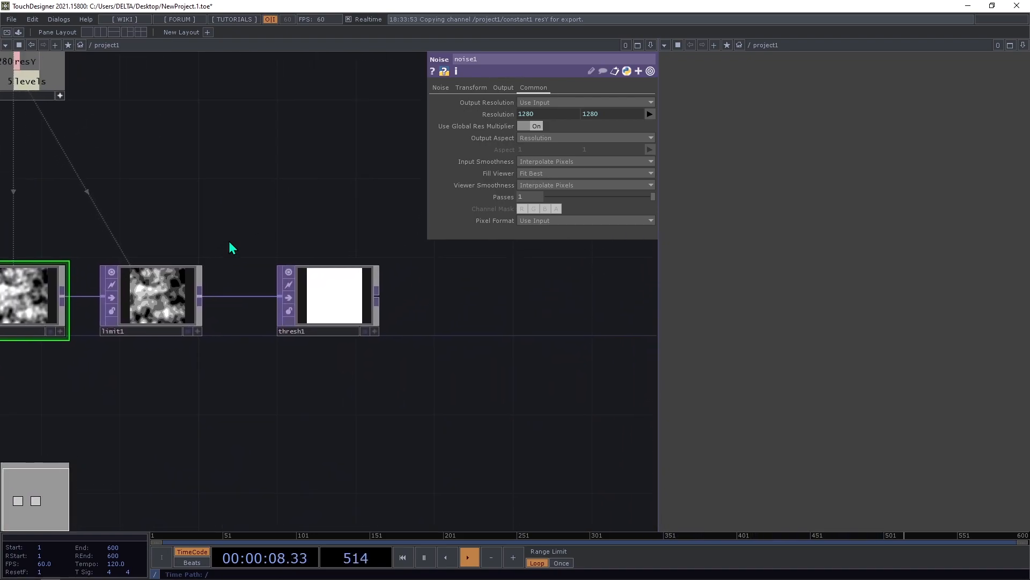
Step: Delete thresh1 and move limit1 farther away from noise1 to leave a wide gap between them
click(270, 266)
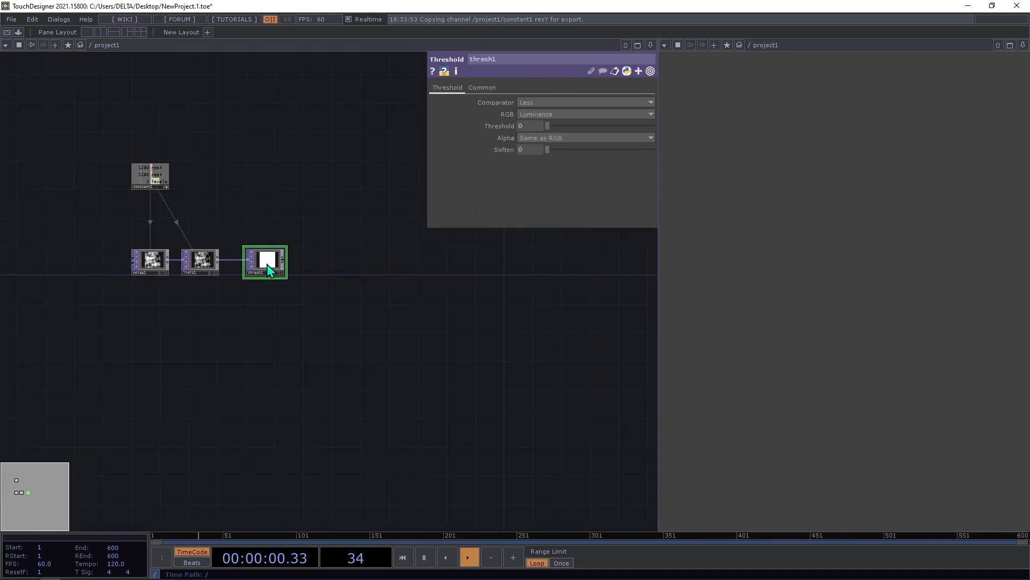
key(Delete)
click(208, 259)
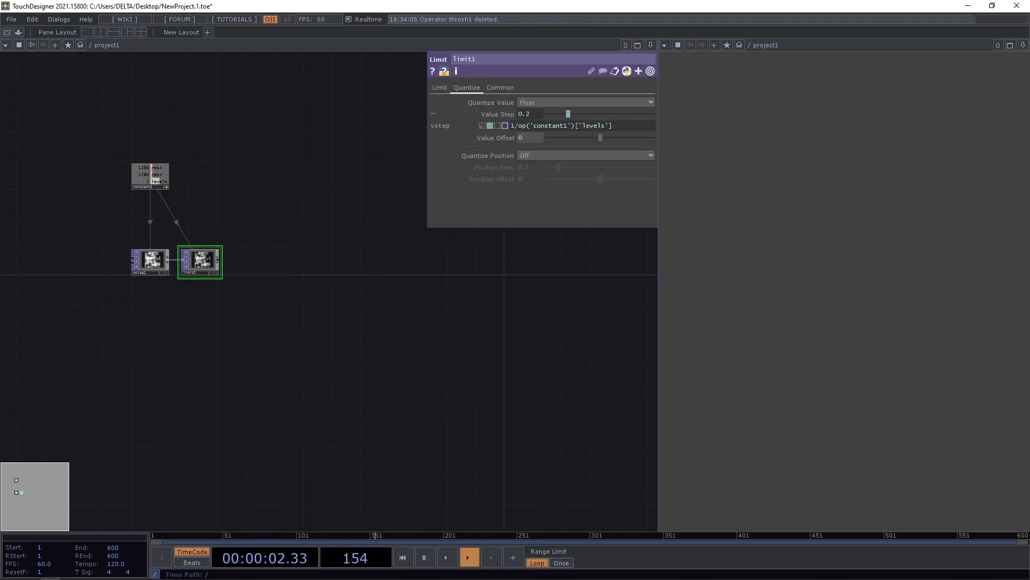
drag(189, 250, 368, 251)
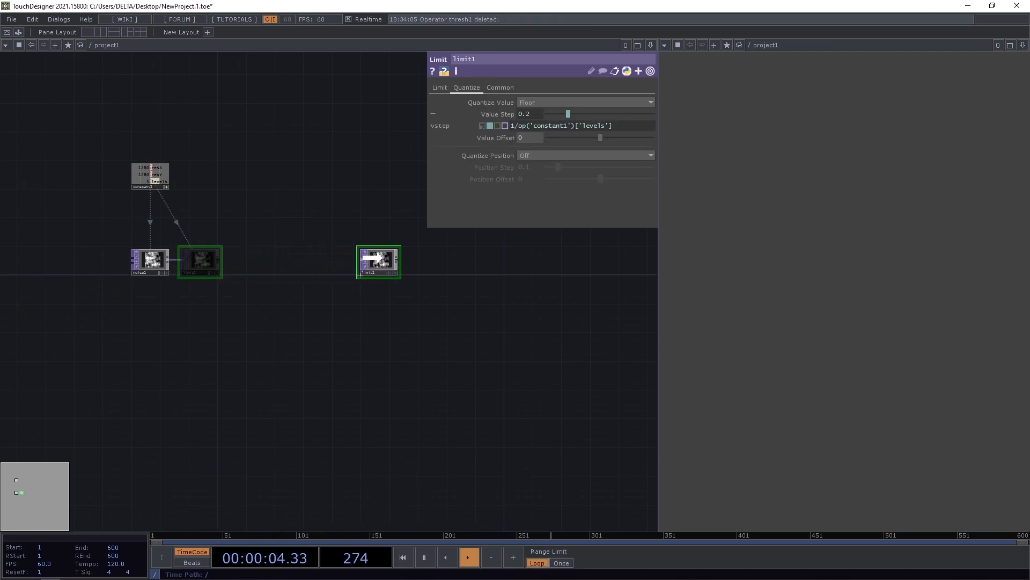
drag(305, 384, 152, 392)
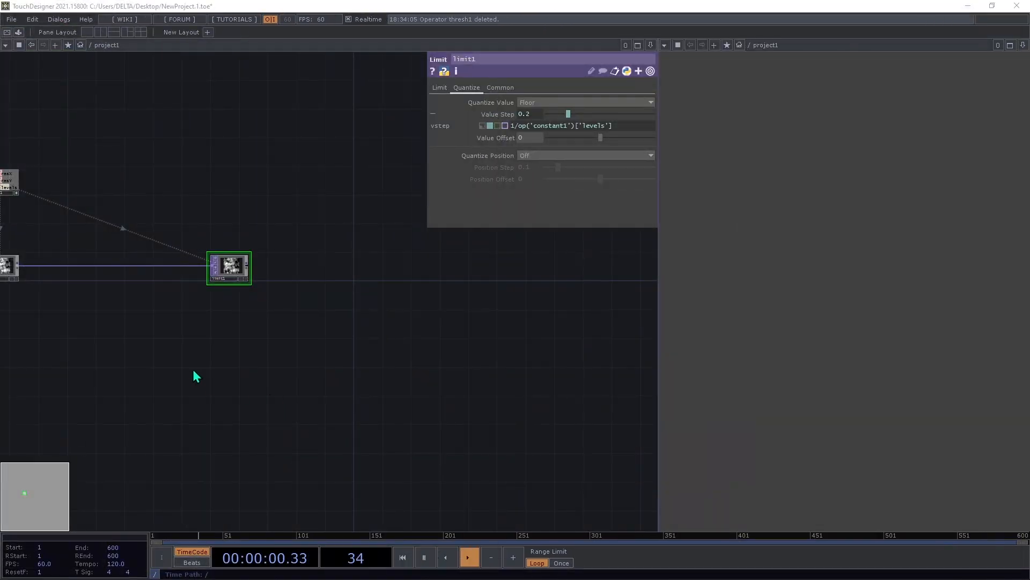
drag(193, 370, 358, 406)
scroll(388, 301, up, 3)
drag(478, 432, 428, 433)
drag(245, 397, 172, 358)
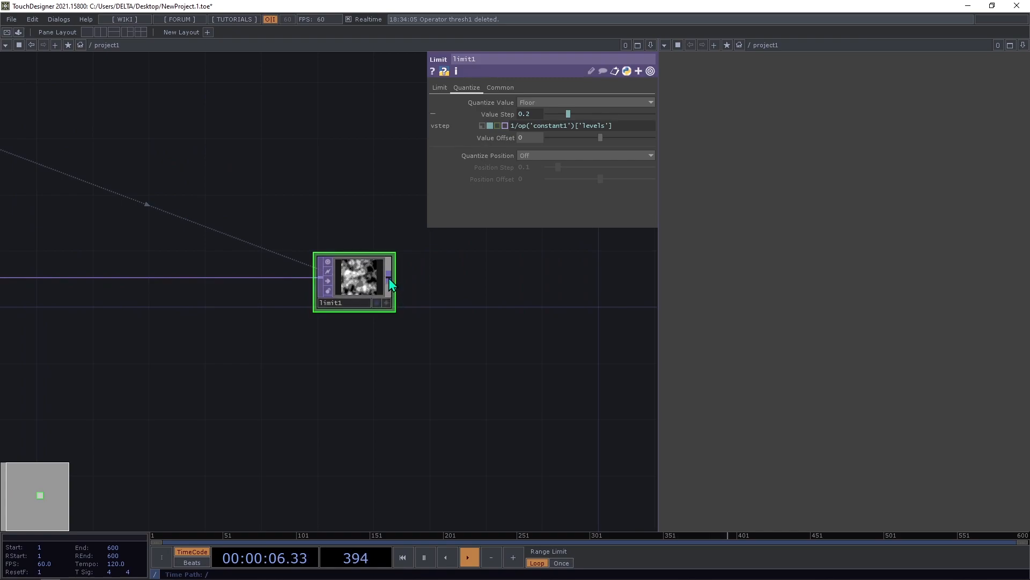
Step: Add a Base COMP after limit1, fed by limit1's output
right_click(388, 278)
text(ba)
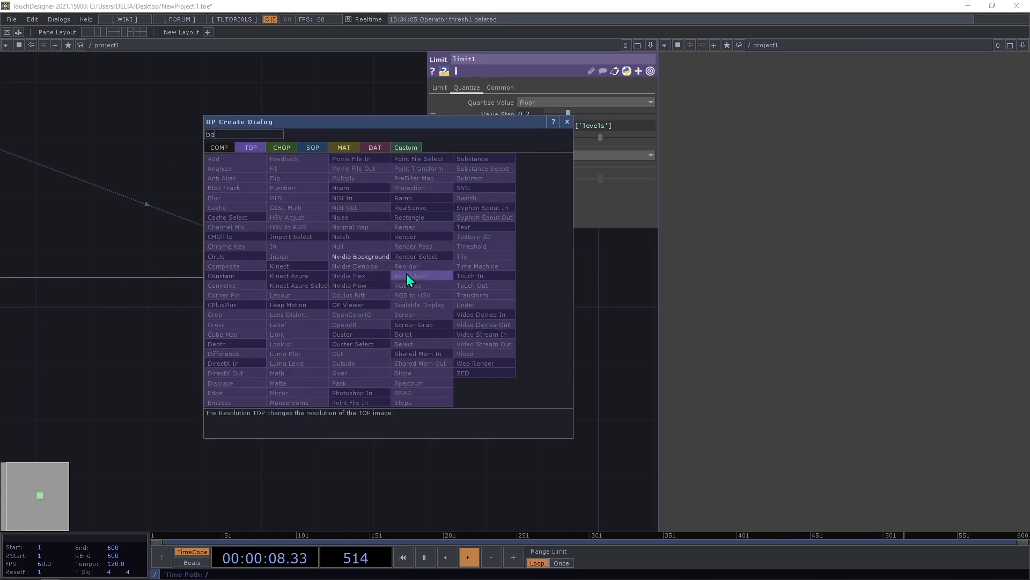
click(228, 146)
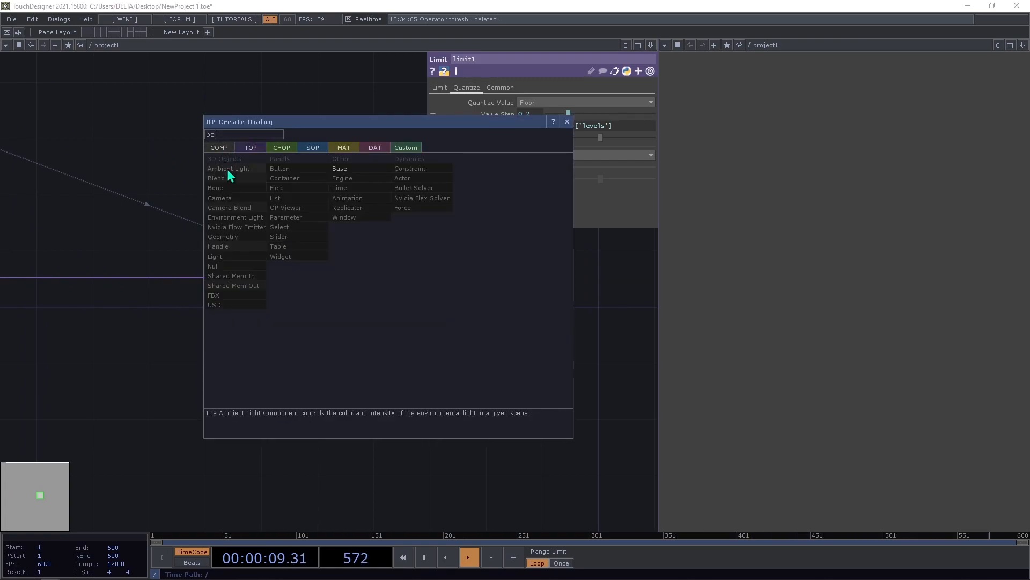
click(348, 169)
click(501, 259)
drag(470, 354, 284, 344)
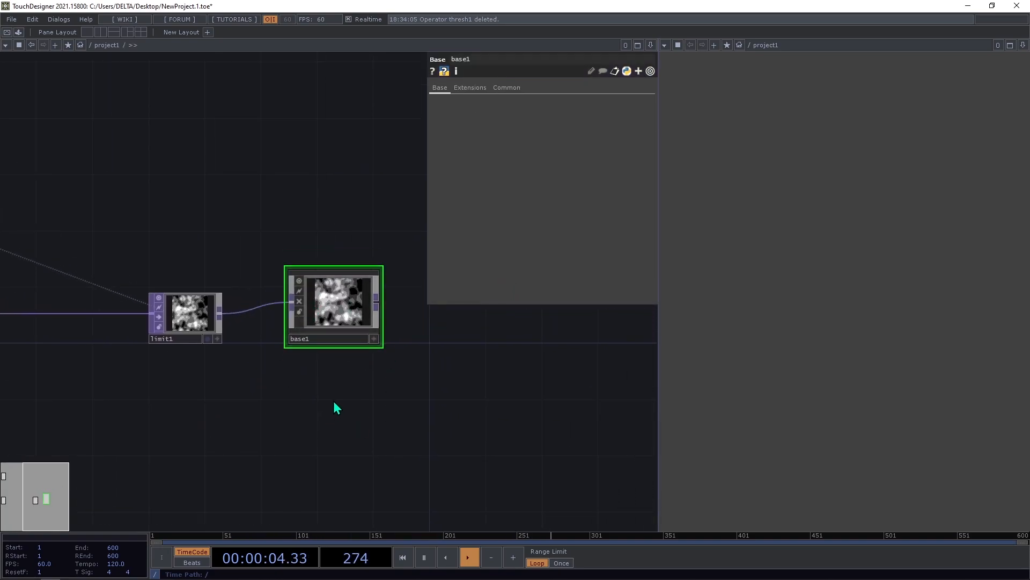
Step: Select all four nodes and move them upward together to free space below the network
scroll(333, 408, down, 5)
drag(281, 453, 371, 457)
right_drag(414, 442, 168, 301)
drag(336, 363, 341, 272)
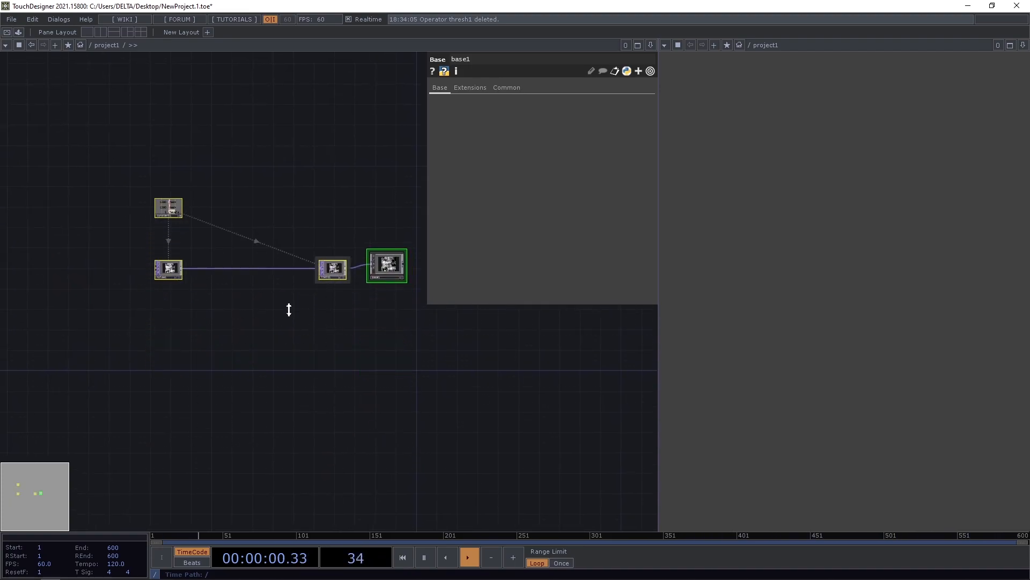
Step: Add a Replicator COMP directly below base1 in the project network
click(202, 319)
key(Tab)
text(r)
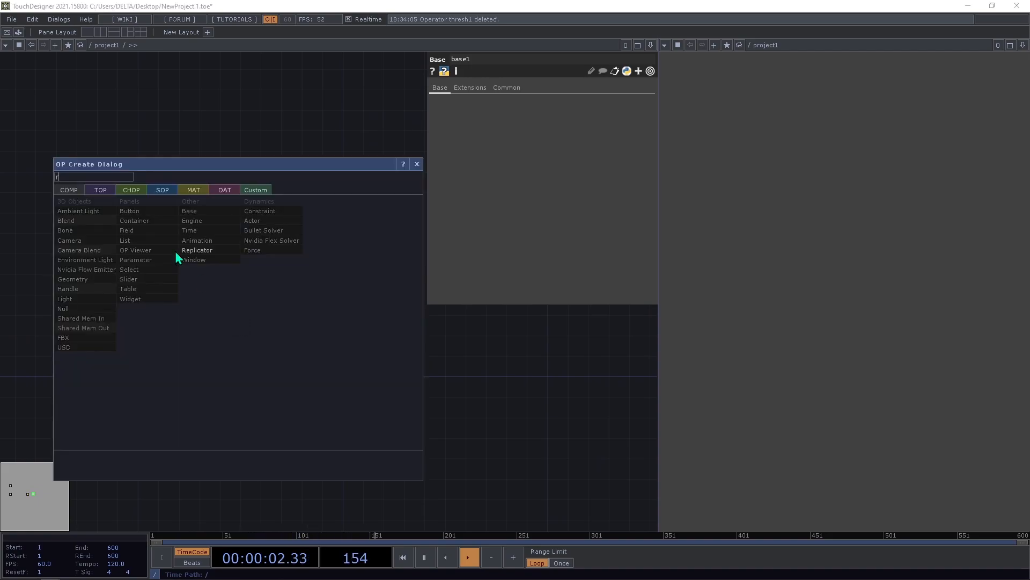
click(204, 251)
click(310, 316)
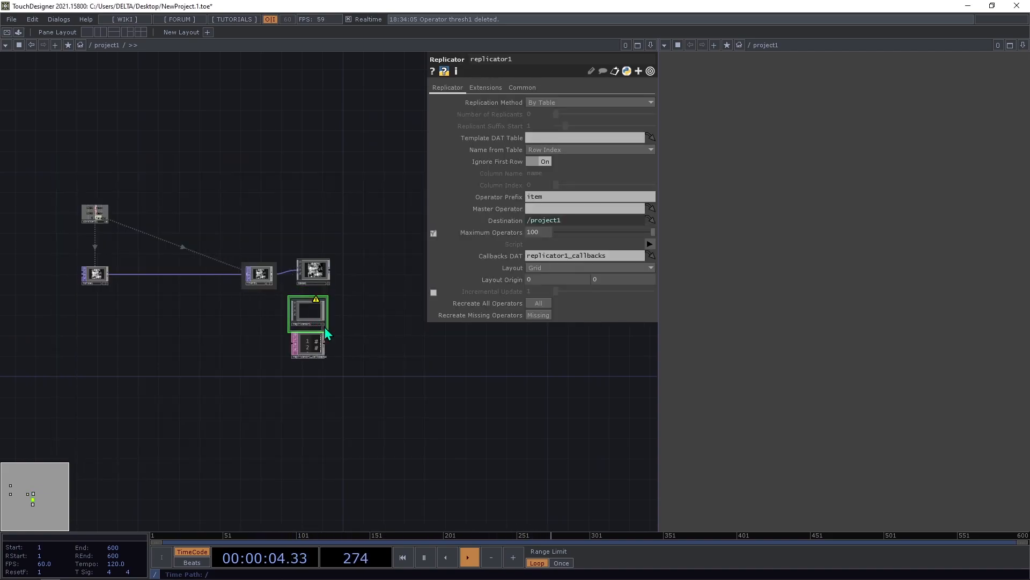
scroll(340, 340, up, 5)
scroll(223, 306, down, 5)
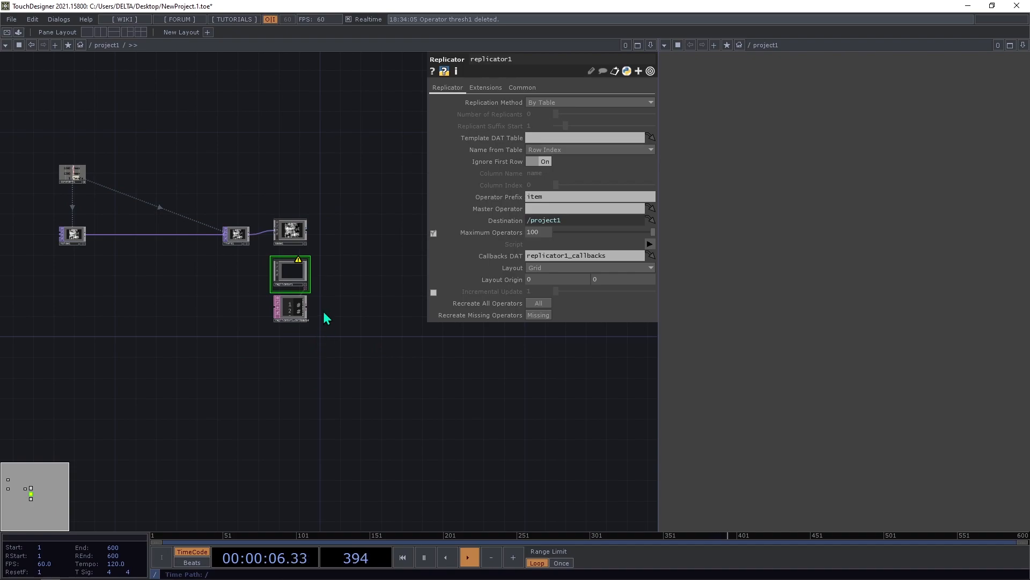
scroll(322, 345, up, 2)
scroll(328, 325, down, 2)
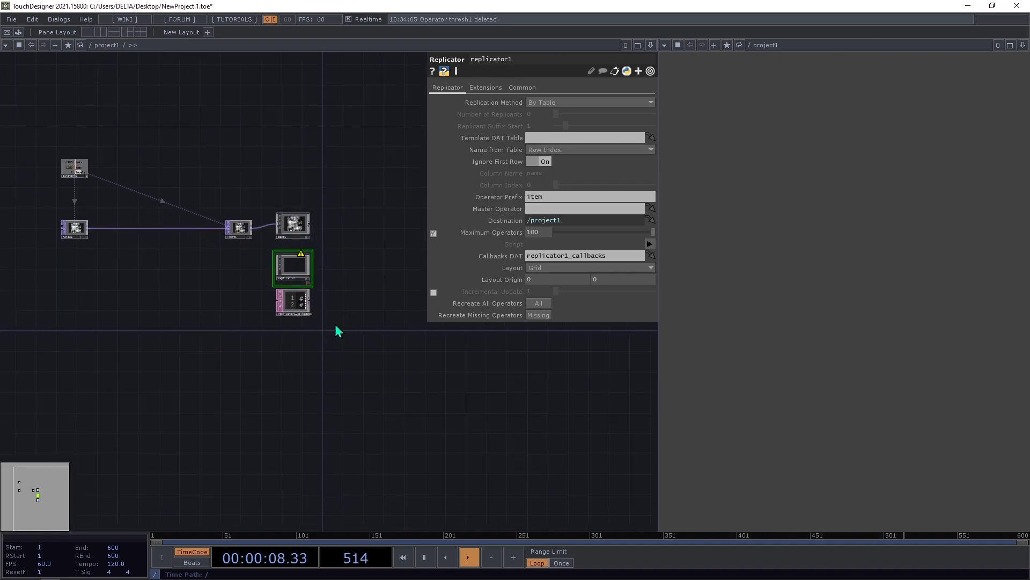
scroll(375, 351, up, 4)
drag(396, 350, 226, 251)
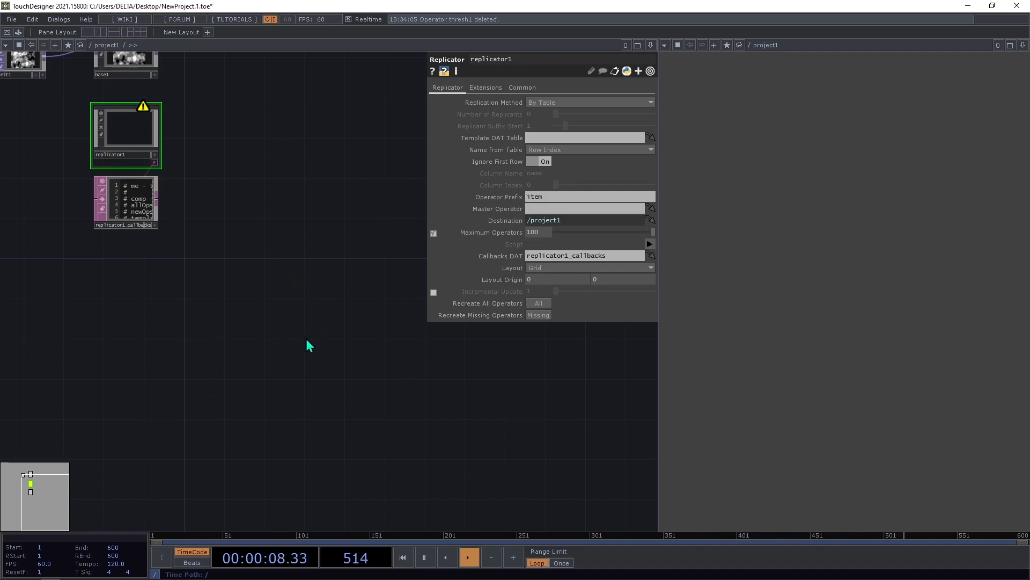
Step: Reposition base1 so it sits directly above replicator1 and beside limit1
scroll(304, 344, down, 3)
drag(217, 190, 274, 319)
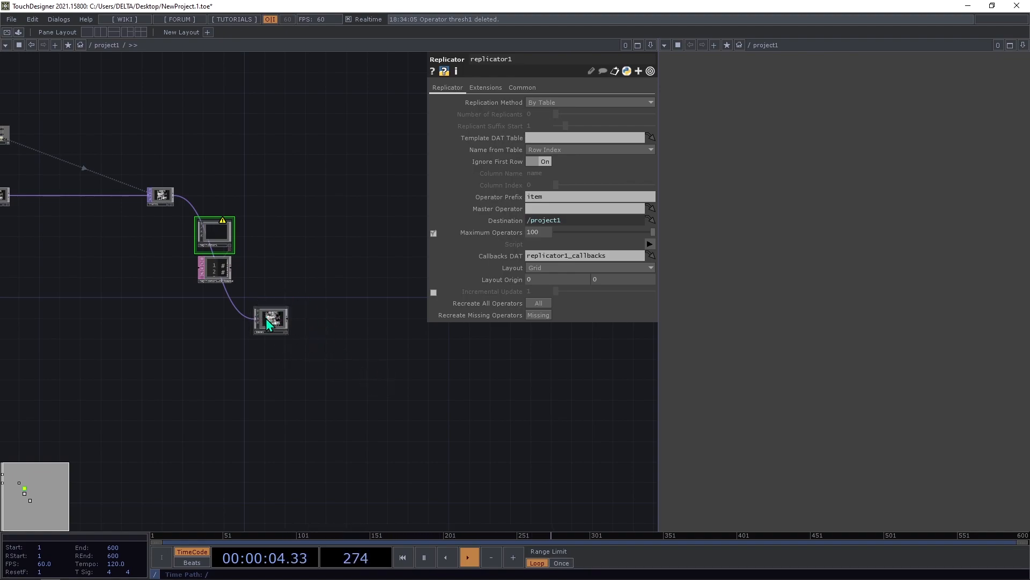
drag(274, 319, 218, 196)
drag(367, 267, 446, 307)
drag(364, 384, 362, 363)
Step: Shift all nodes together slightly to a clearer position, leaving only base1 selected
key(ctrl+a)
key(ctrl+c)
key(ctrl+v)
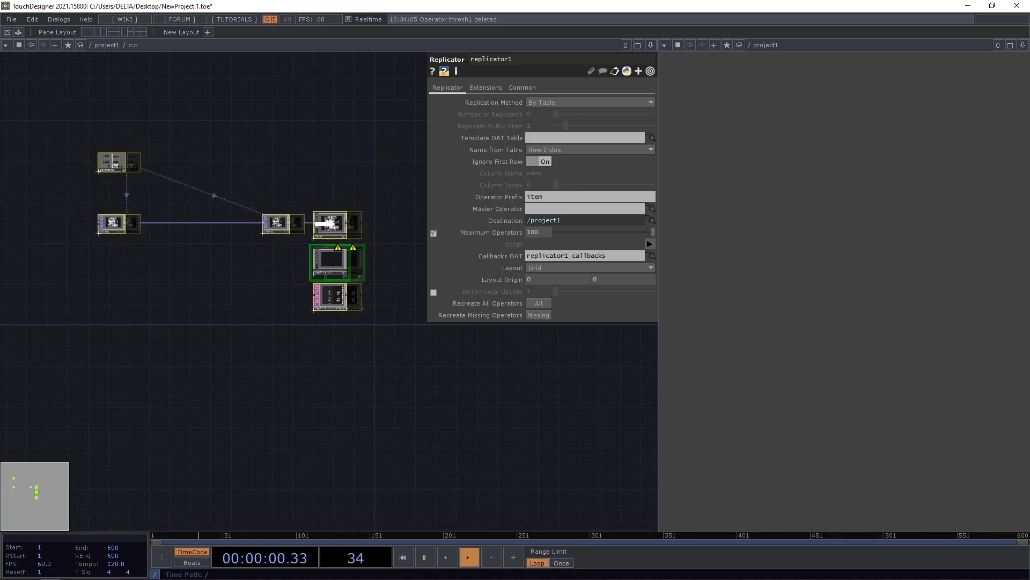
click(339, 216)
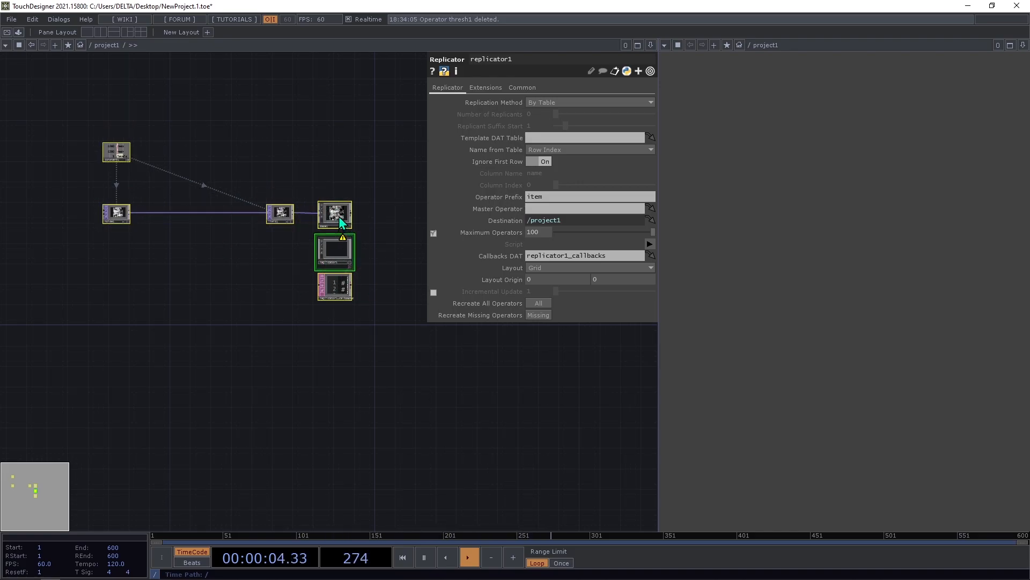
click(339, 216)
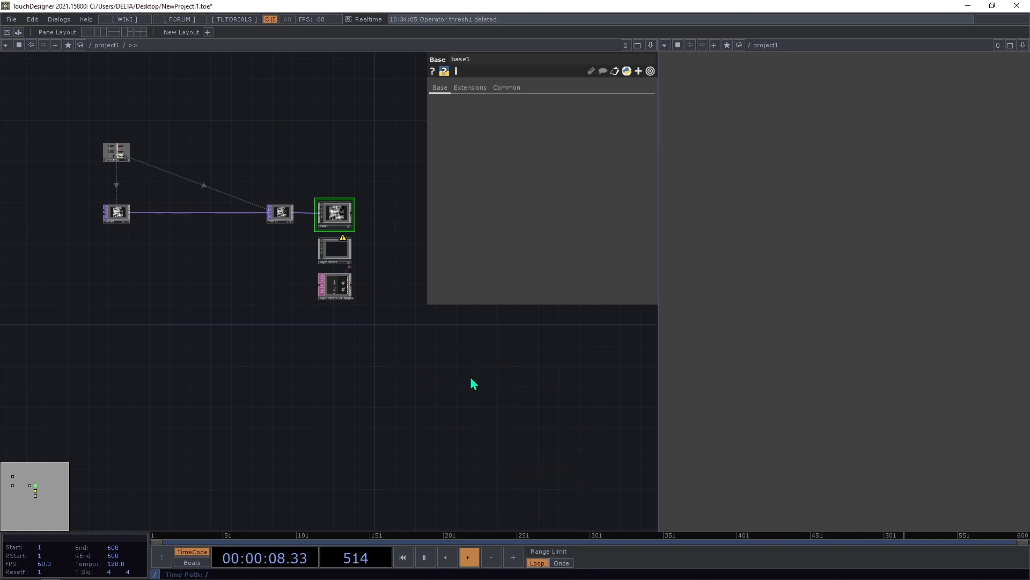
Step: Enter base1 and move out1 far away from in1 to leave a wide gap between them
drag(224, 216, 177, 249)
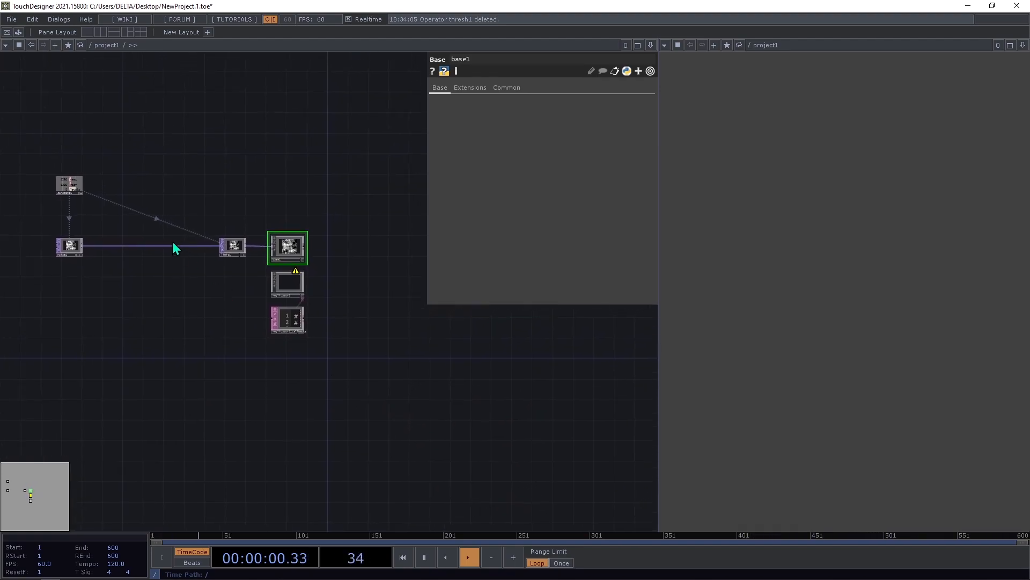
scroll(315, 248, up, 3)
key(i)
drag(202, 371, 207, 367)
drag(368, 392, 244, 361)
scroll(244, 361, down, 5)
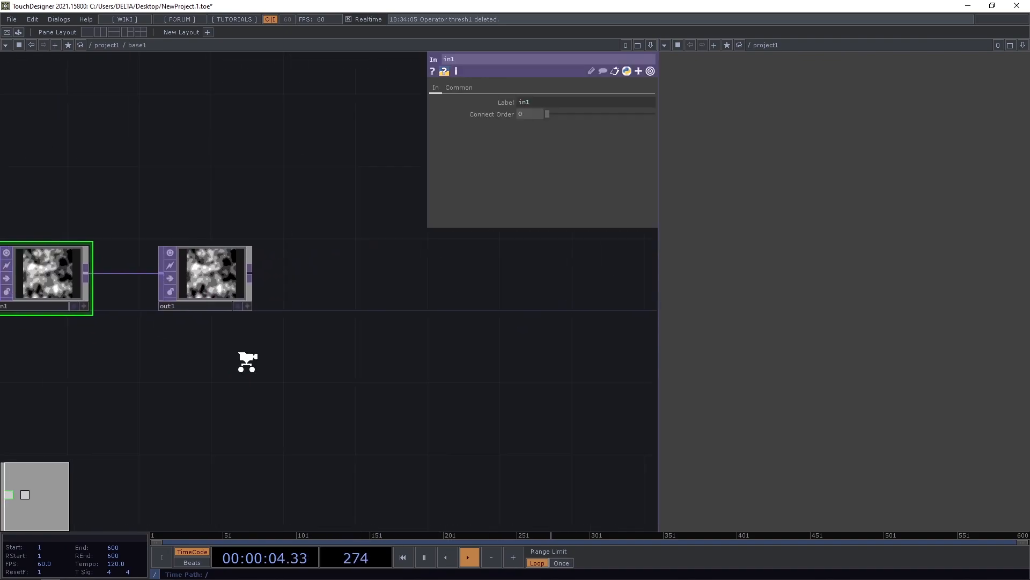
drag(222, 320, 633, 320)
scroll(159, 330, up, 4)
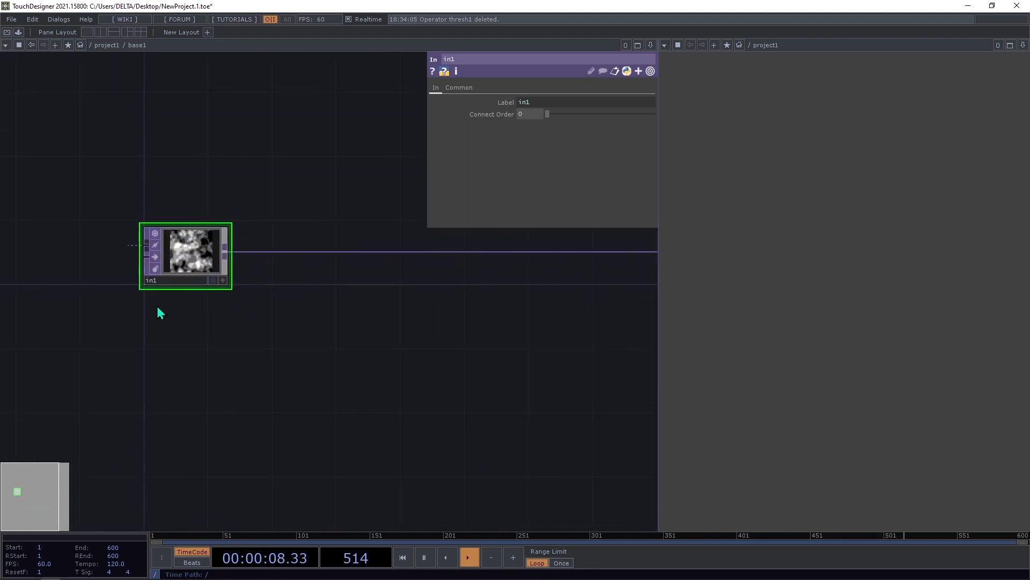
Step: Add a Movie File In TOP directly below in1
key(Tab)
text(mo)
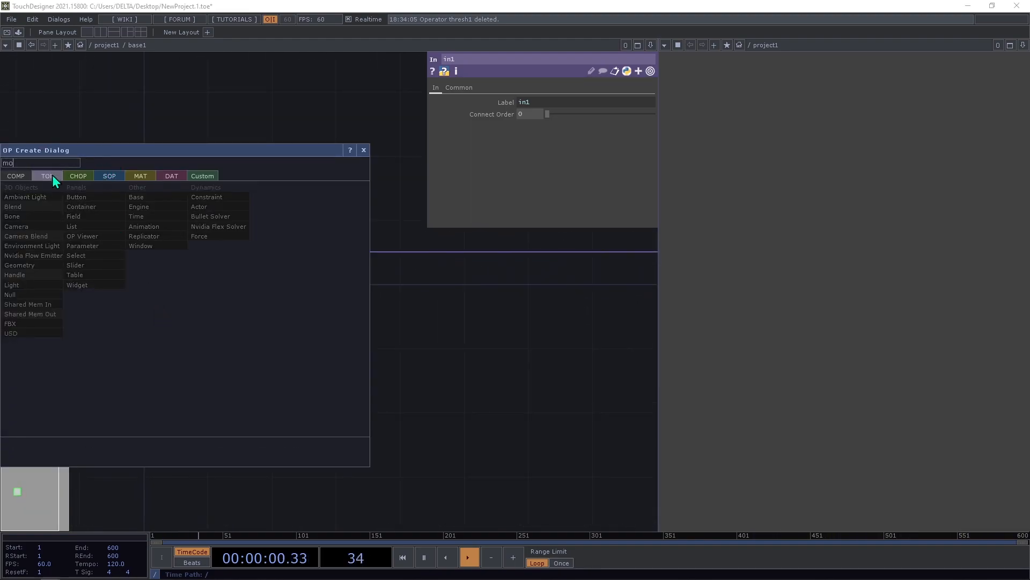
click(53, 176)
click(180, 205)
click(185, 324)
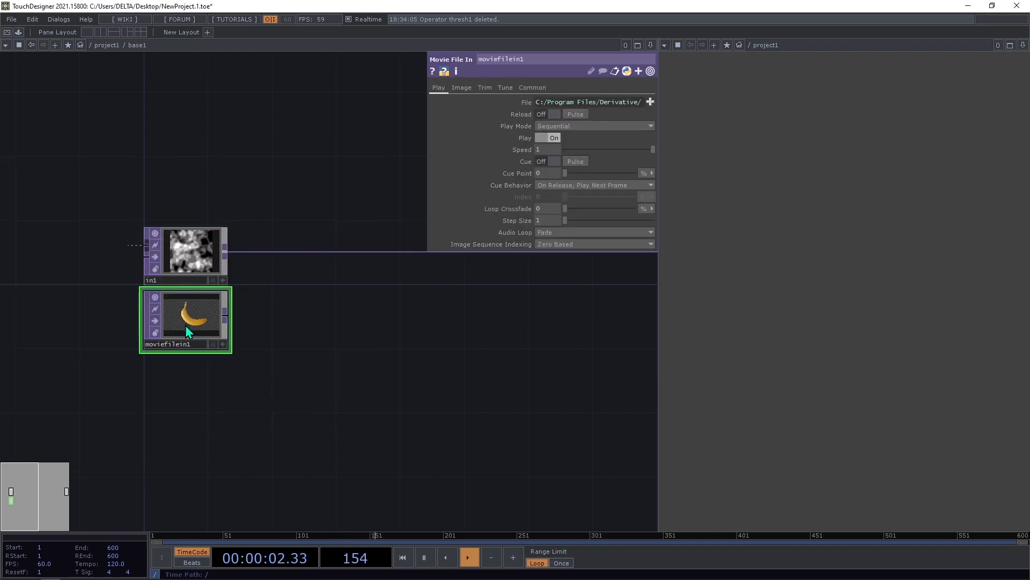
Step: Add a Fit TOP beside moviefilein1, fed by the movie's output
key(Tab)
text(fi)
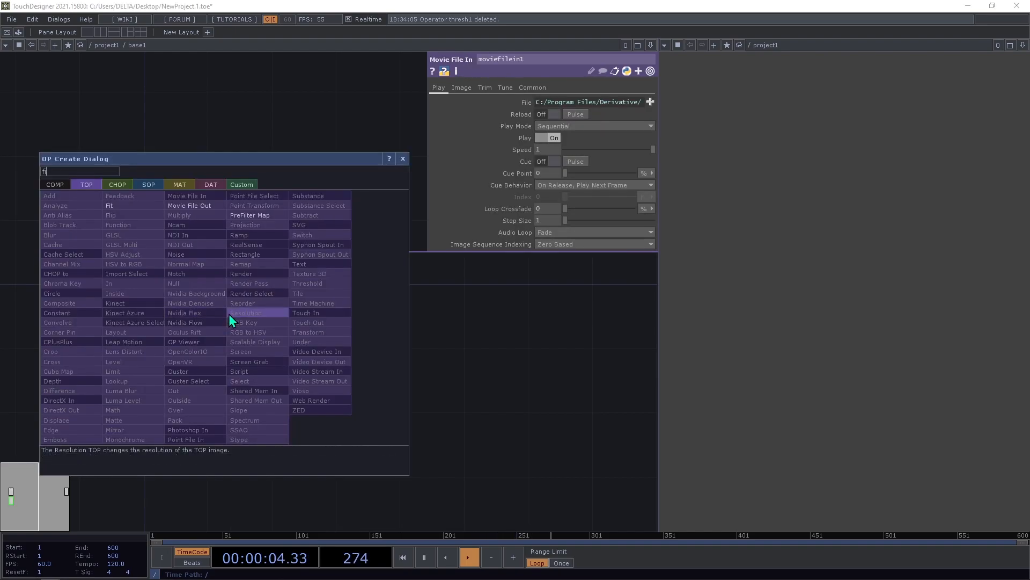
key(Return)
click(278, 318)
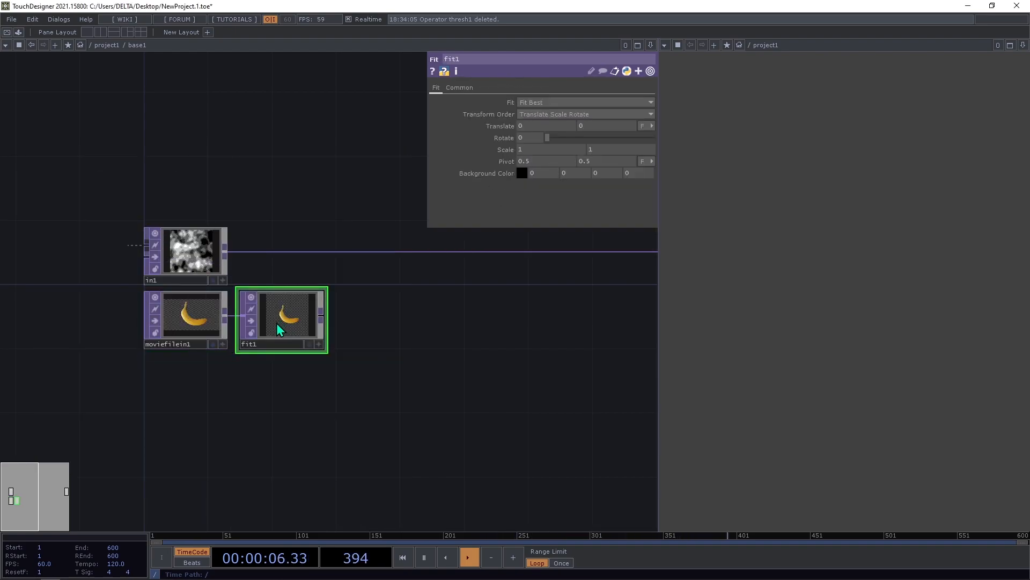
Step: Return to the parent network and open constant1's viewer in a floating window placed clear of the nodes
key(u)
drag(201, 188, 351, 255)
scroll(160, 229, down, 3)
scroll(146, 238, up, 5)
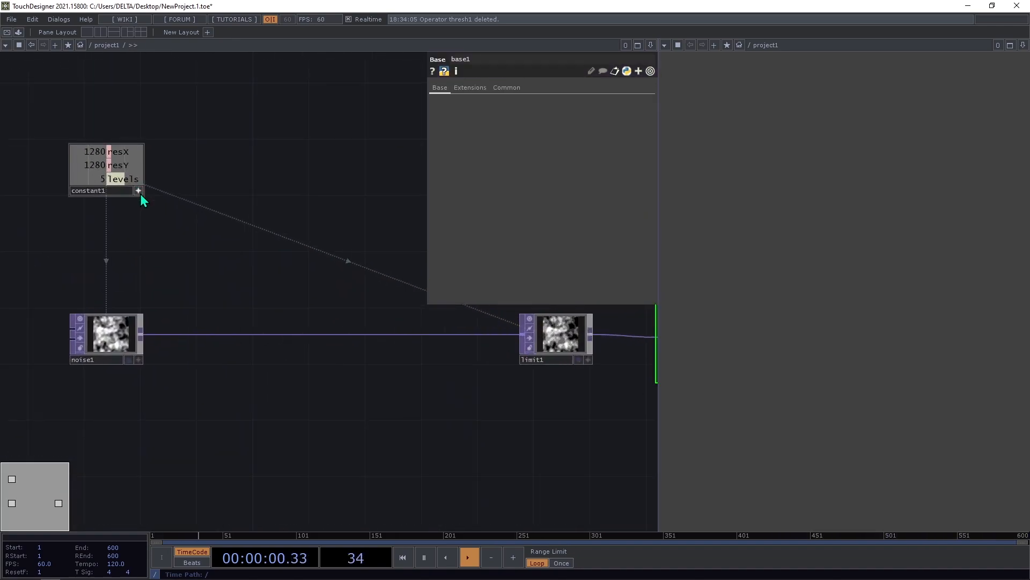
right_click(124, 177)
click(146, 171)
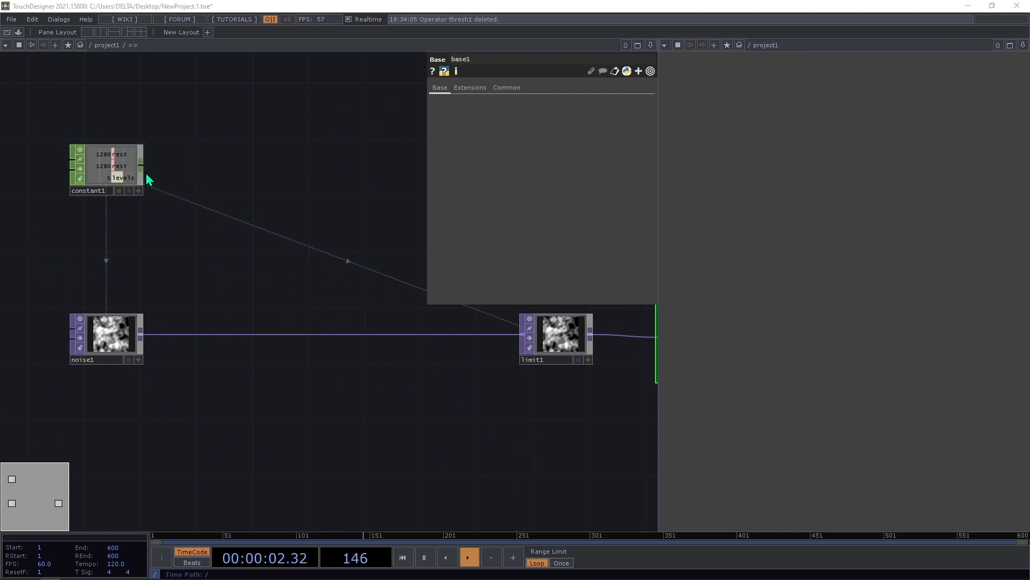
drag(116, 95, 689, 360)
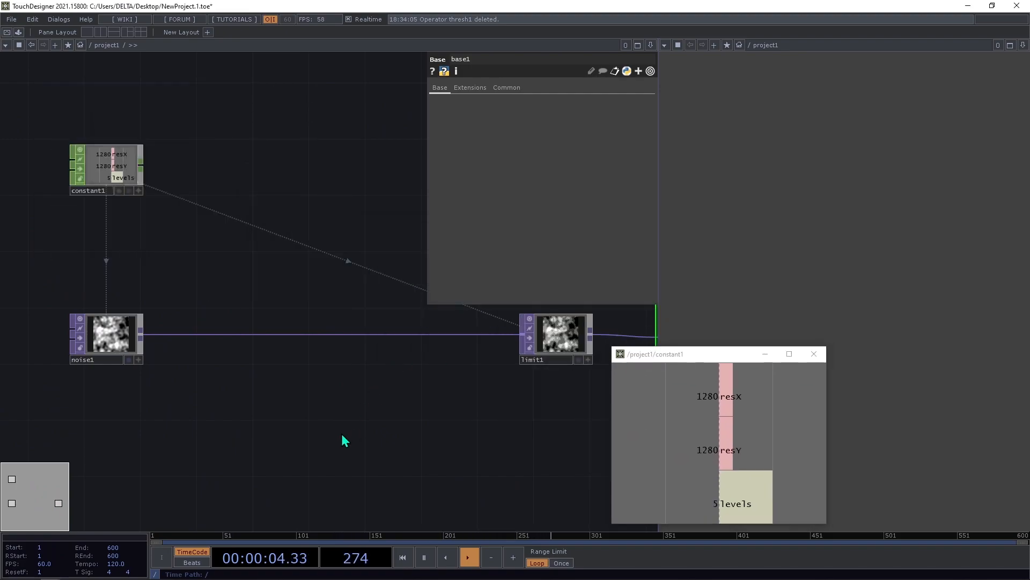
Step: Inside base1, drive fit1's output resolution with constant1's resX and resY channels
drag(352, 437, 132, 423)
double_click(499, 322)
scroll(249, 322, up, 3)
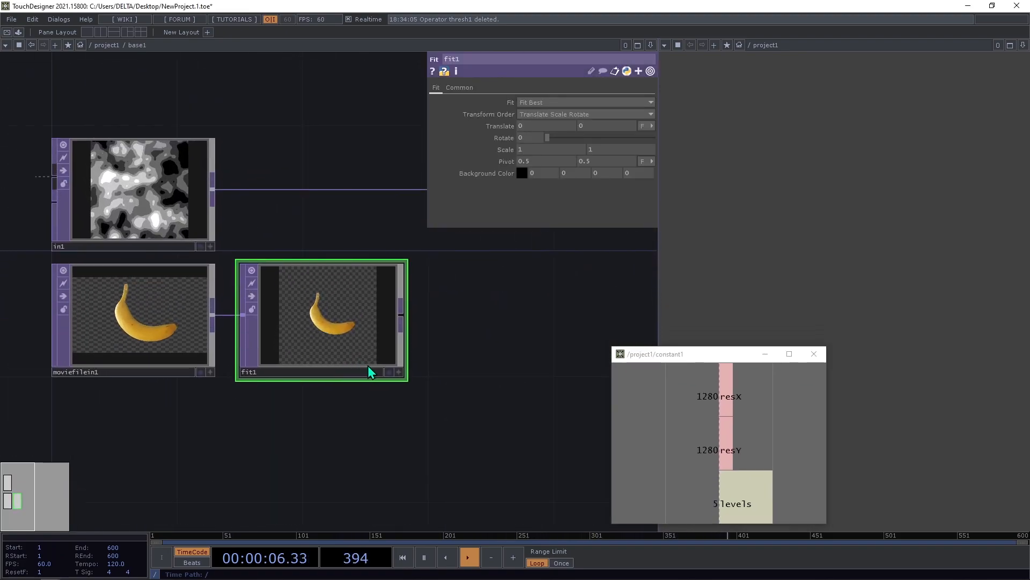
click(459, 87)
drag(703, 395, 540, 114)
drag(719, 449, 590, 112)
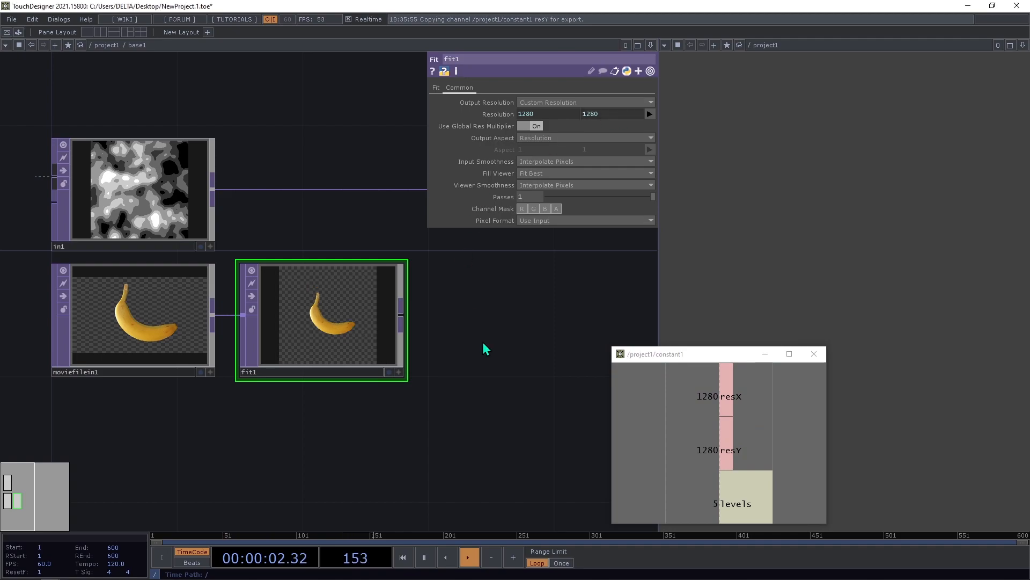
Step: Set fit1's fit method to Fit Outside
drag(472, 318, 378, 346)
click(435, 89)
click(549, 102)
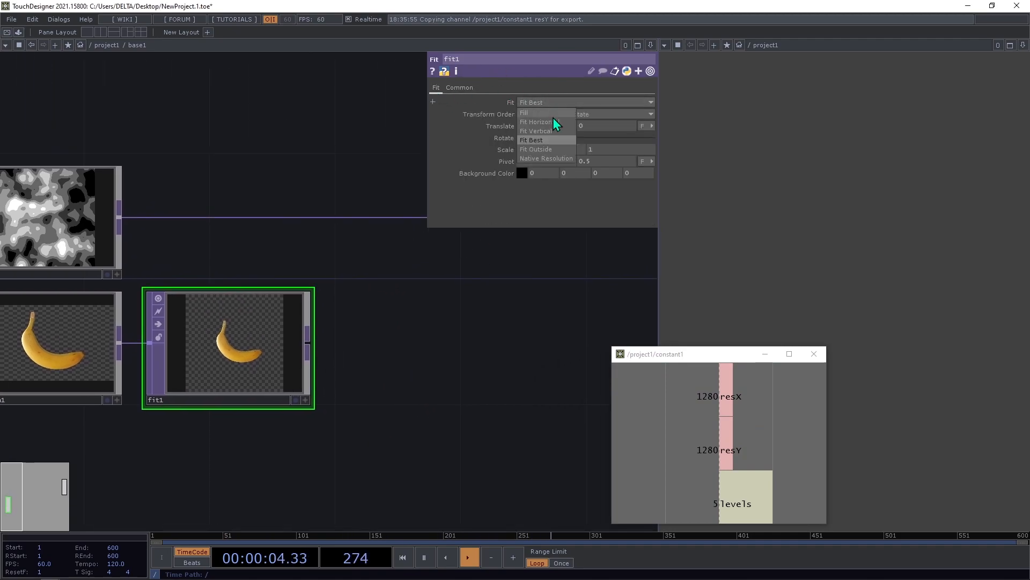
click(549, 149)
scroll(347, 299, down, 3)
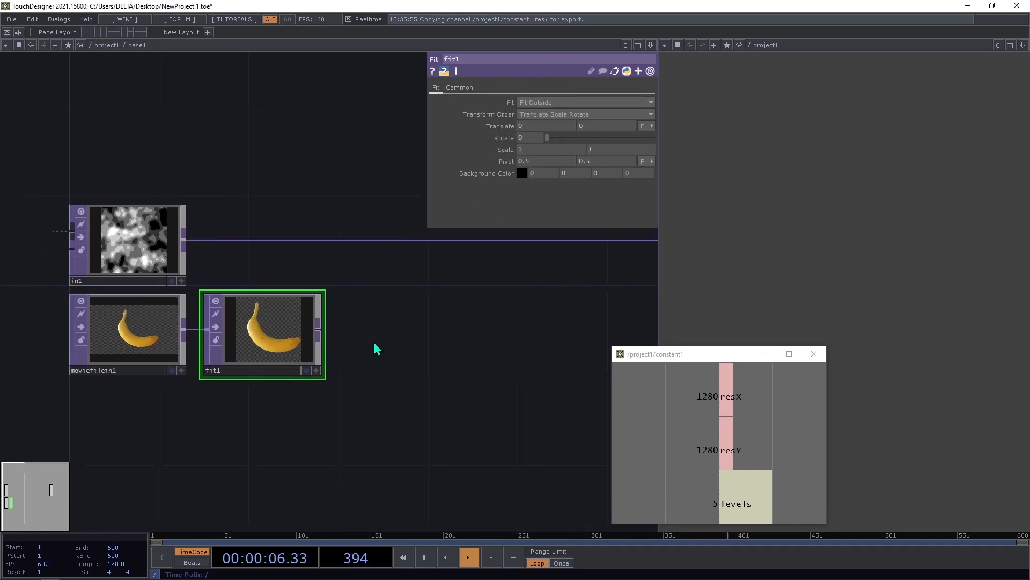
Step: Insert a Threshold TOP into the connection between in1 and out1, placed above fit1
drag(375, 348, 316, 348)
right_click(310, 238)
right_click(304, 242)
click(331, 234)
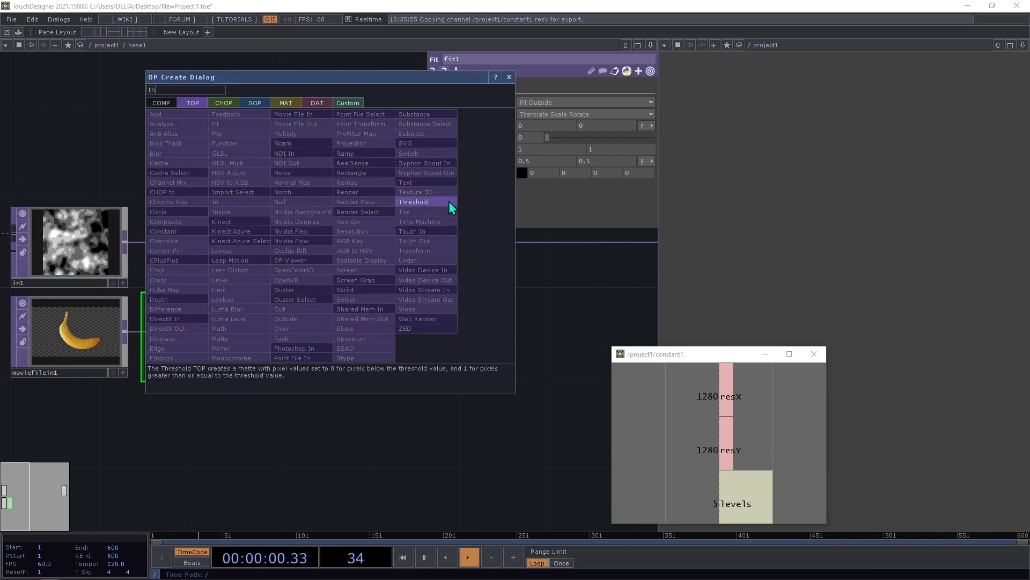
click(449, 203)
click(232, 224)
drag(341, 181, 403, 157)
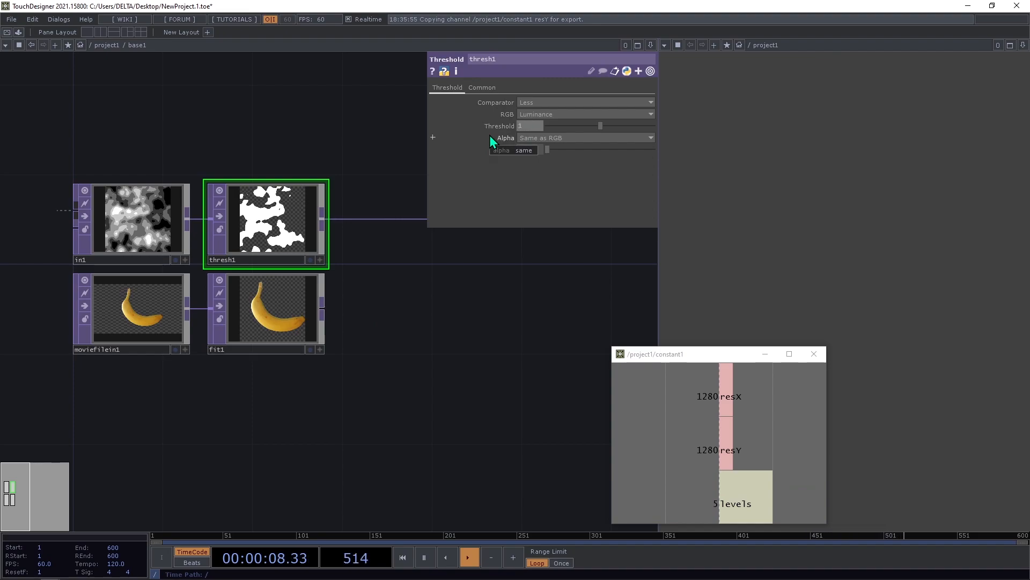
Step: Set thresh1's Threshold to the expression 1/parent(2).op('constant1')['levels'] using constant1's levels channel
drag(723, 503, 519, 121)
click(546, 125)
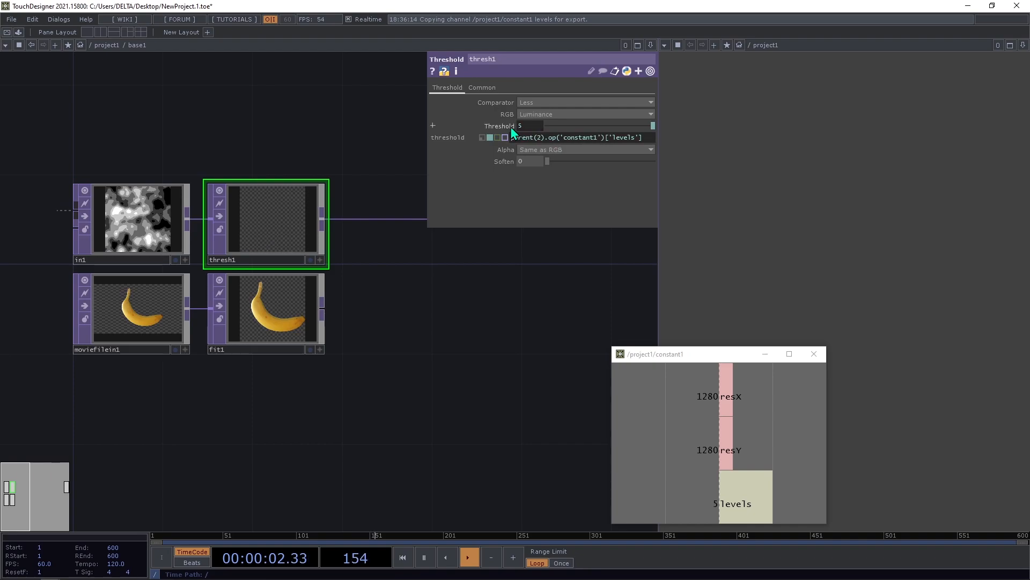
text(1/)
key(Return)
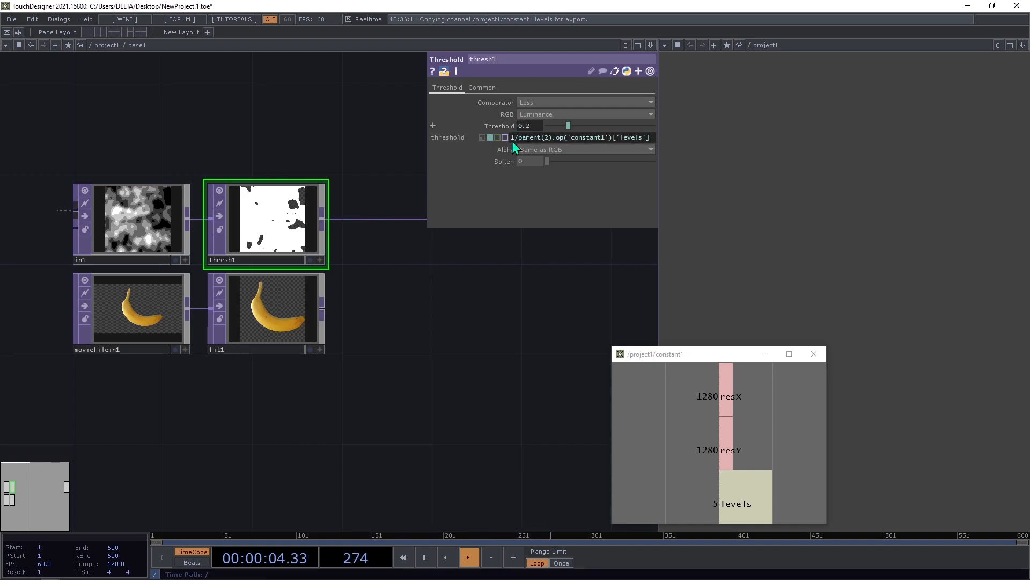
Step: Widen thresh1's parameter area and expand the Threshold and Alpha parameters to read the full expression
drag(426, 121, 366, 131)
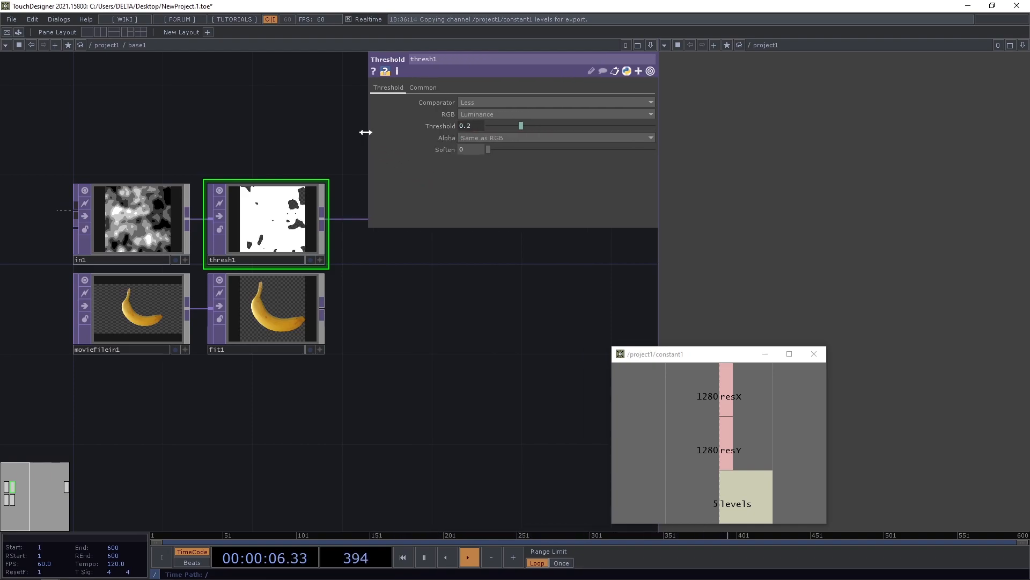
drag(534, 367, 497, 421)
click(446, 138)
click(449, 127)
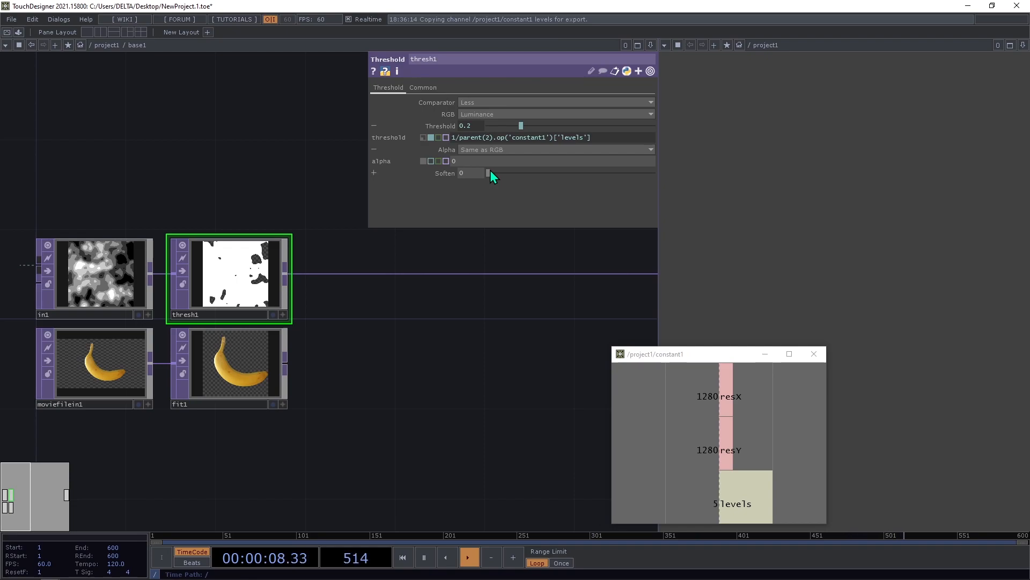
Step: Return to the parent network and examine base1's name and its thresholded output up close
scroll(250, 221, down, 10)
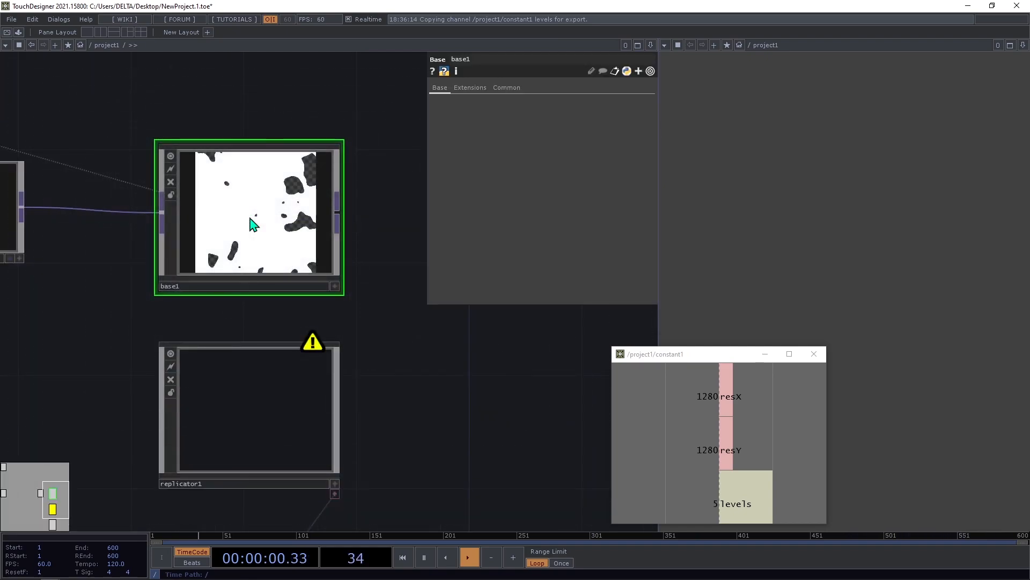
scroll(245, 265, up, 5)
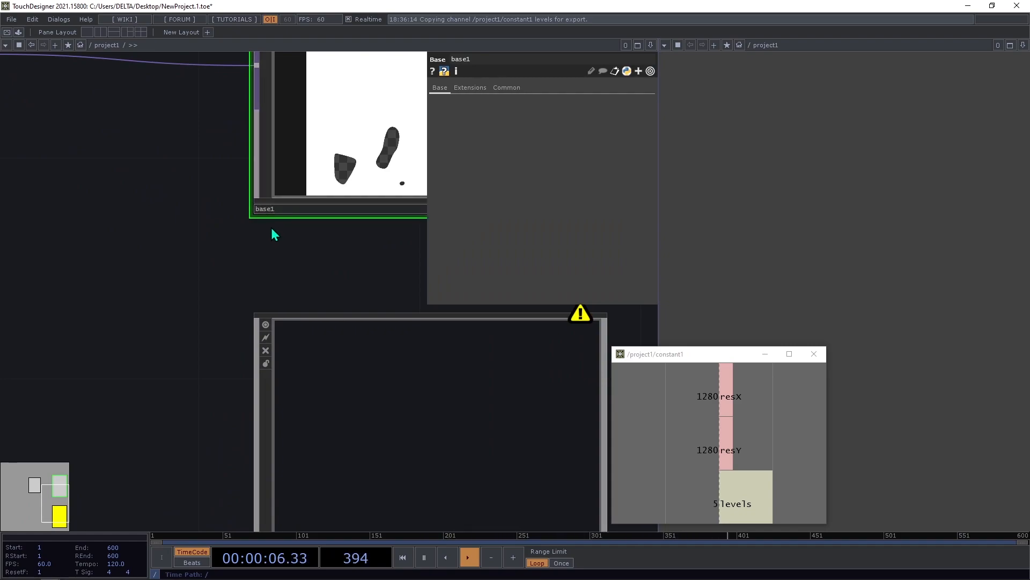
scroll(272, 224, down, 3)
scroll(271, 223, up, 3)
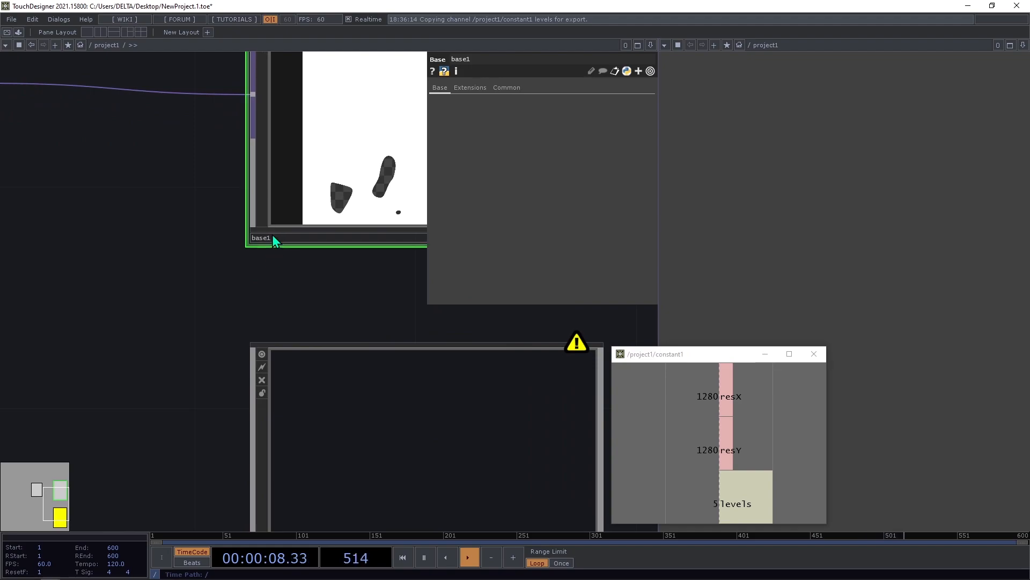
scroll(162, 240, down, 4)
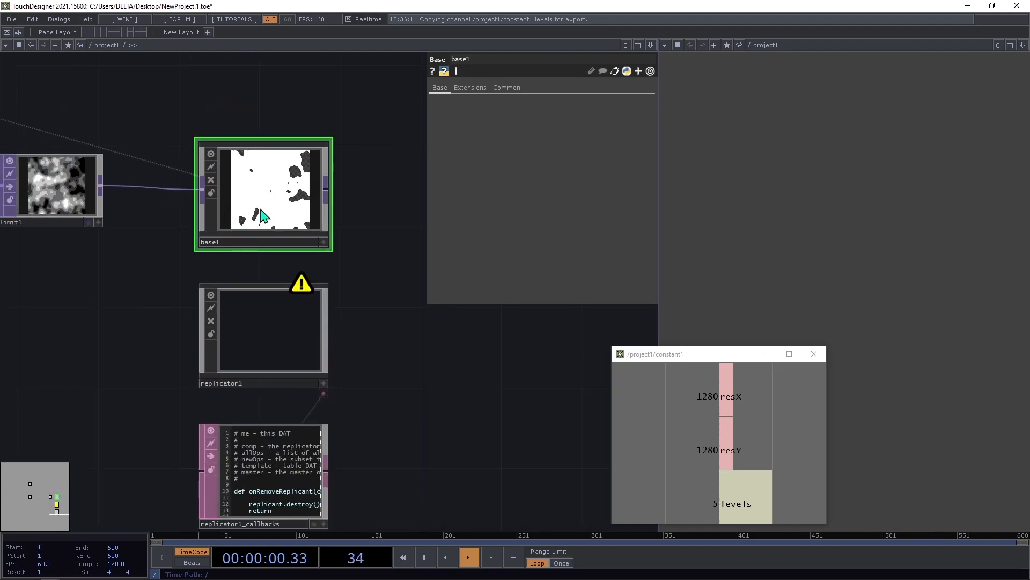
Step: Inside base1, multiply thresh1's Threshold expression by me.parent().digits
key(i)
scroll(280, 253, up, 5)
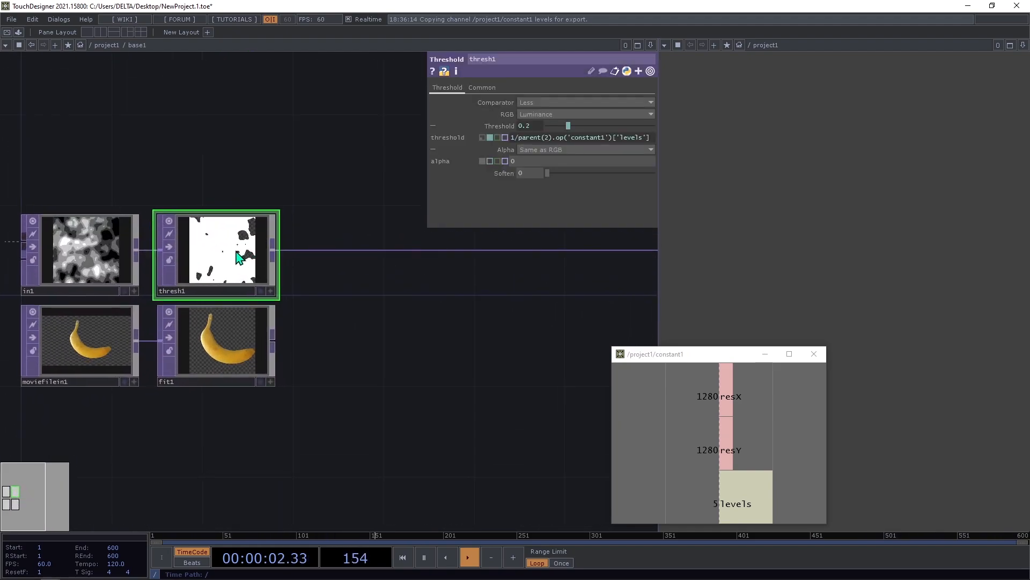
drag(427, 115, 175, 119)
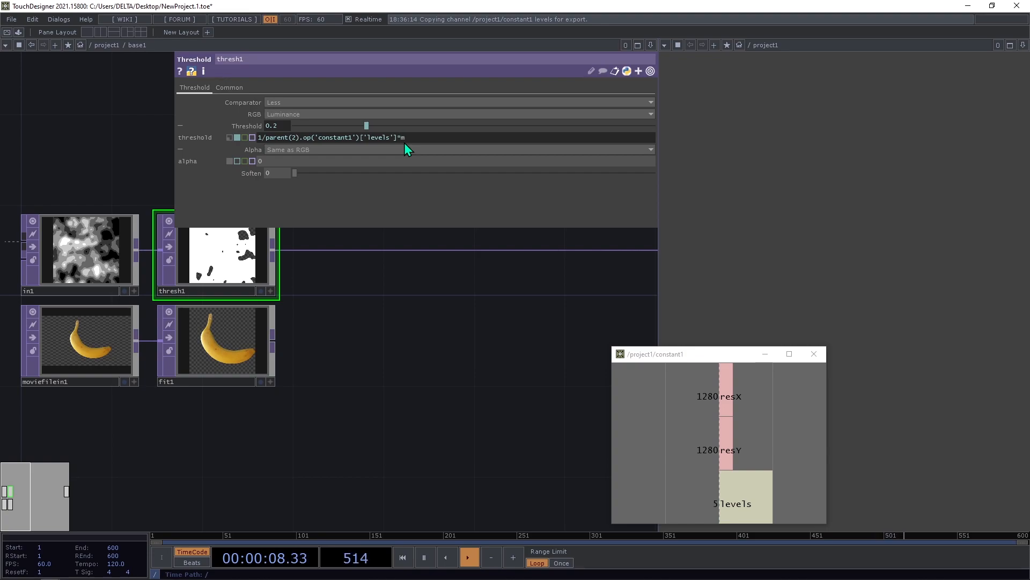
text(().digits)
Step: Go back up to the parent network and inspect the number at the end of base1's name
scroll(15, 345, down, 10)
scroll(151, 345, up, 5)
scroll(81, 401, down, 5)
scroll(161, 300, up, 5)
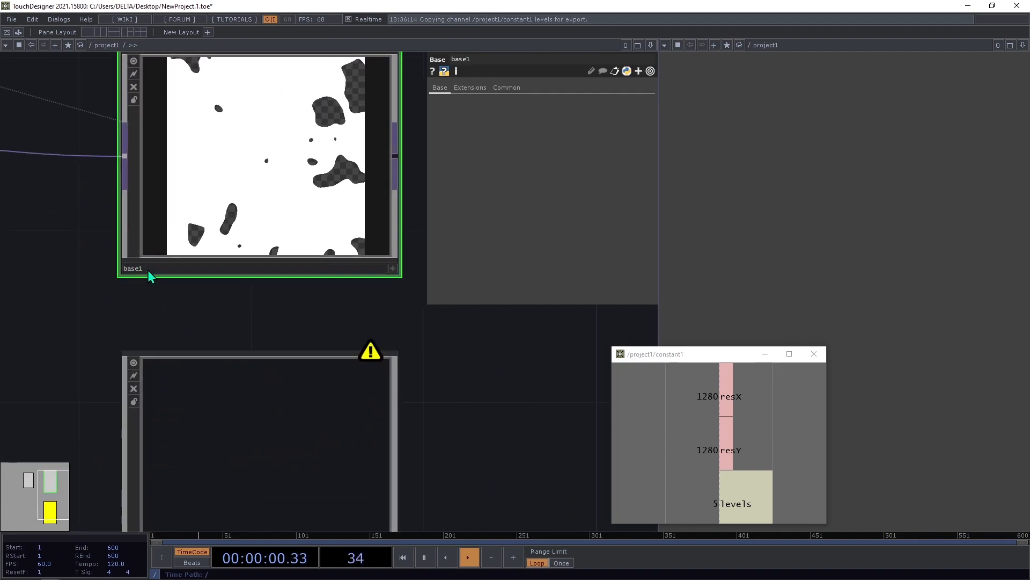
drag(169, 280, 198, 327)
click(393, 316)
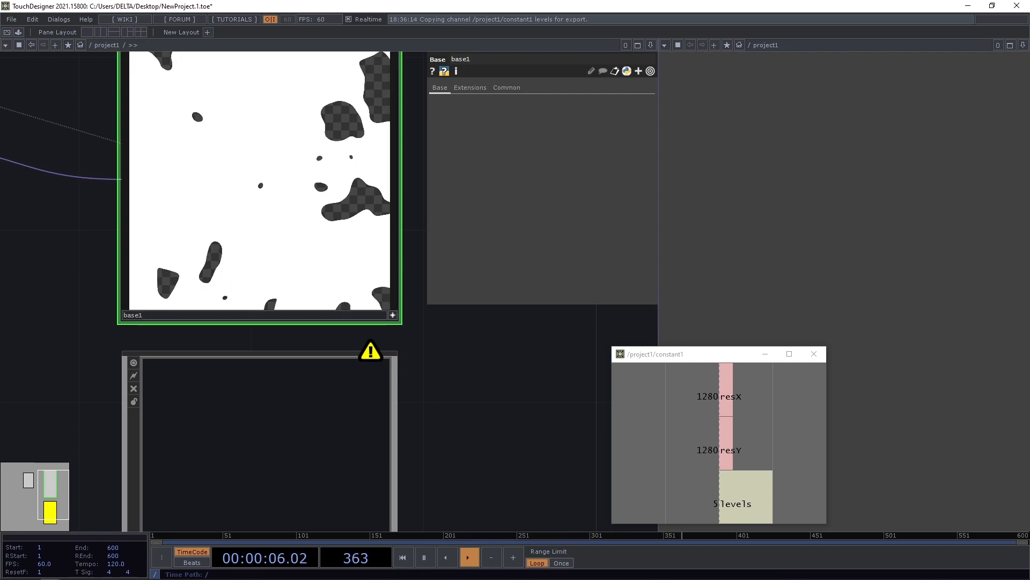
click(395, 316)
scroll(227, 279, down, 1)
scroll(226, 294, down, 3)
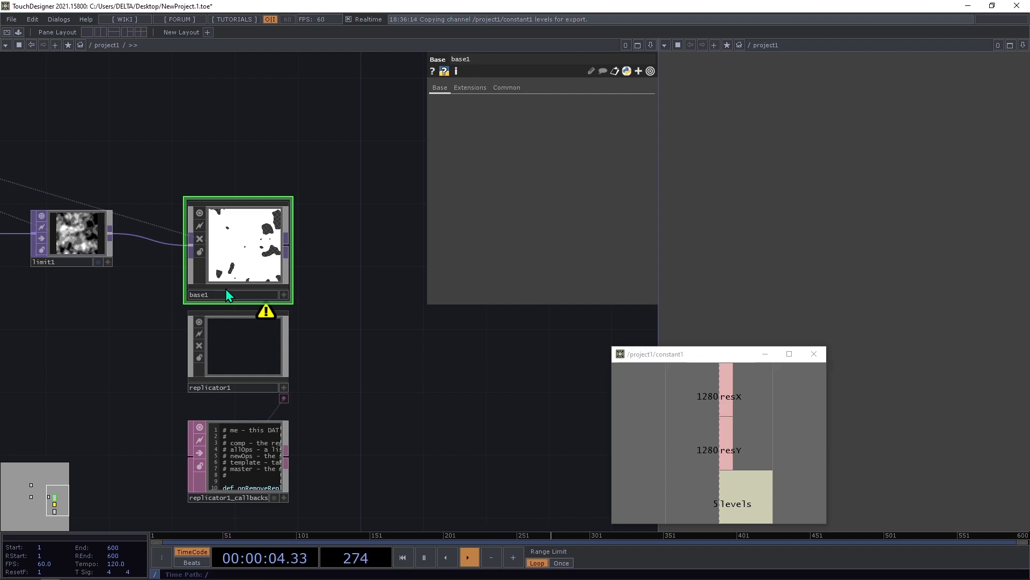
Step: Inside base1, change thresh1's Threshold expression to 1/parent(2).op('constant1')['levels']*(me.parent().digits-1)
key(i)
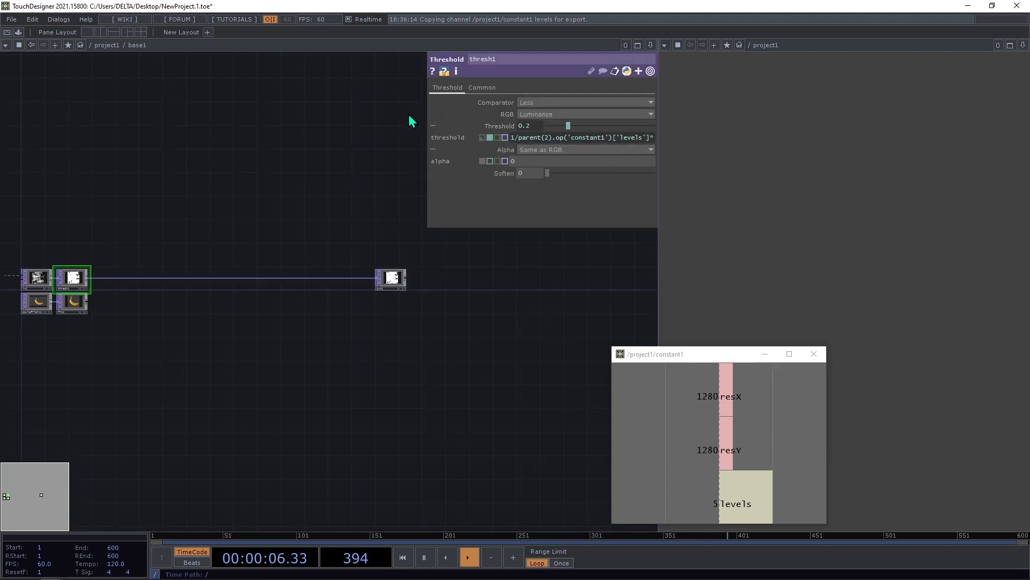
drag(425, 115, 204, 119)
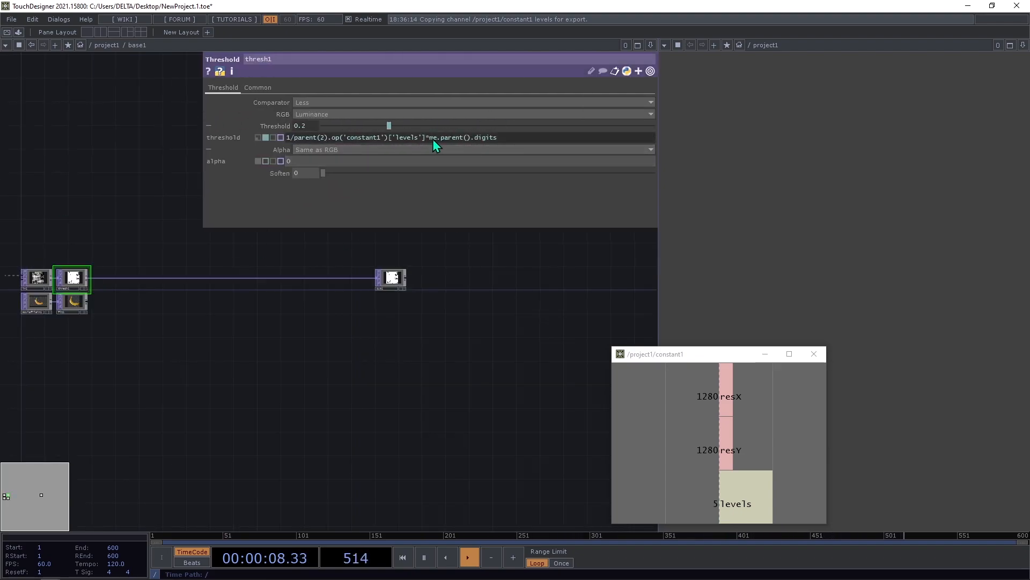
text(()
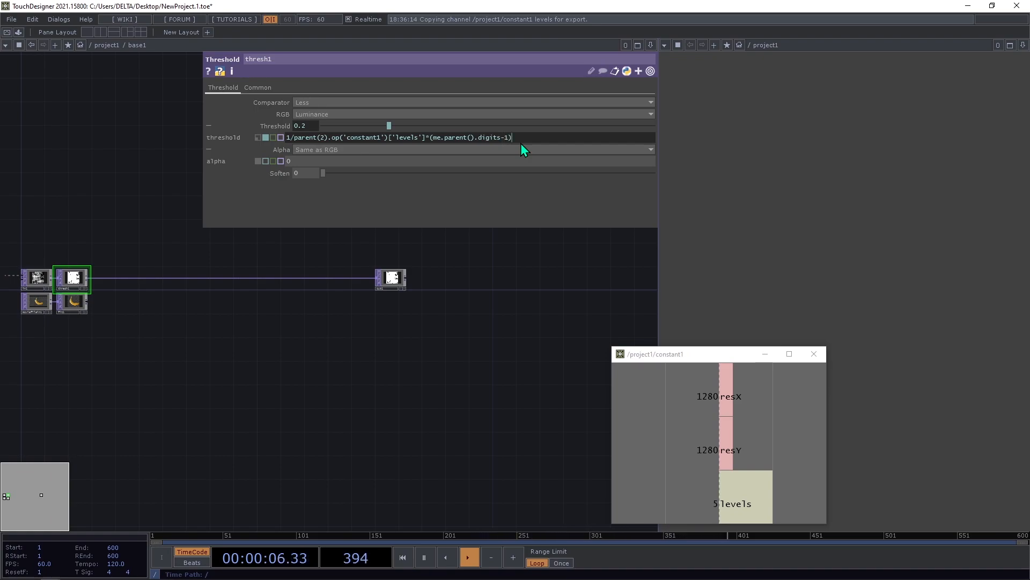
key(Return)
Step: Insert a Composite TOP between thresh1 and out1, connect fit1 as its second input, and keep the Operation at Multiply
drag(312, 220, 391, 237)
scroll(207, 276, up, 3)
drag(207, 277, 256, 248)
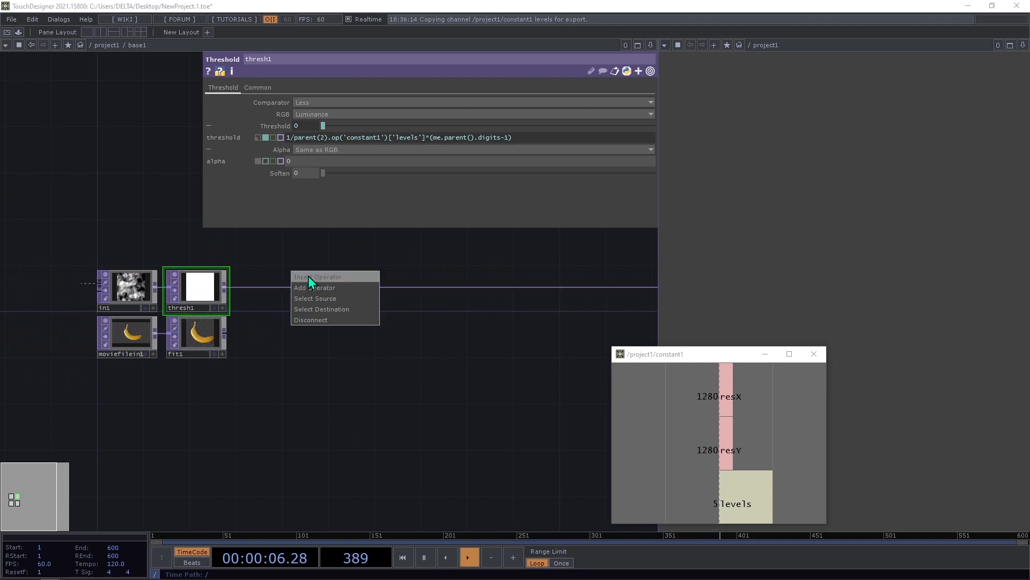
click(308, 276)
text(com)
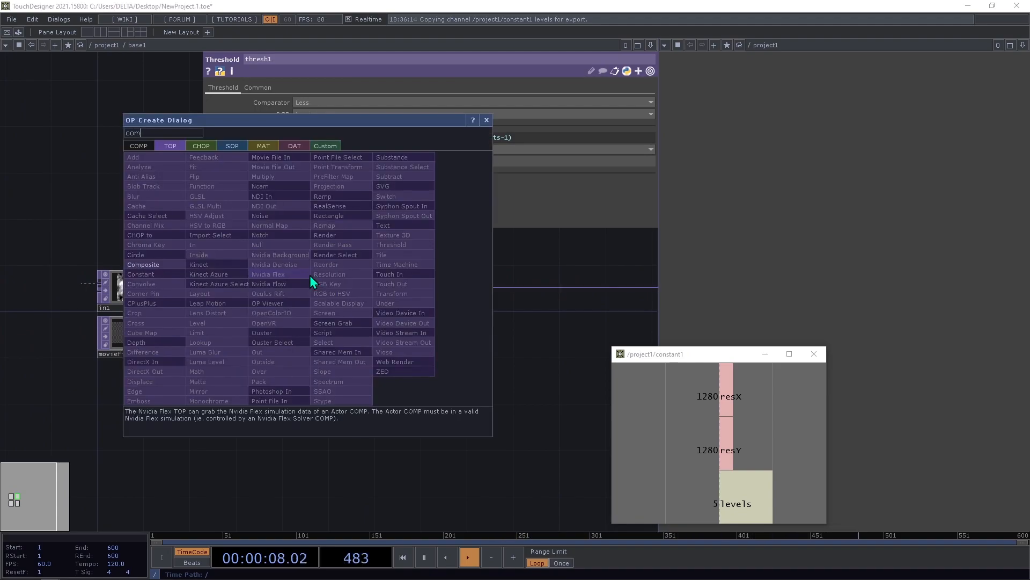
click(166, 265)
click(372, 290)
drag(229, 334, 339, 304)
drag(340, 341, 223, 348)
scroll(245, 308, up, 5)
scroll(245, 309, down, 5)
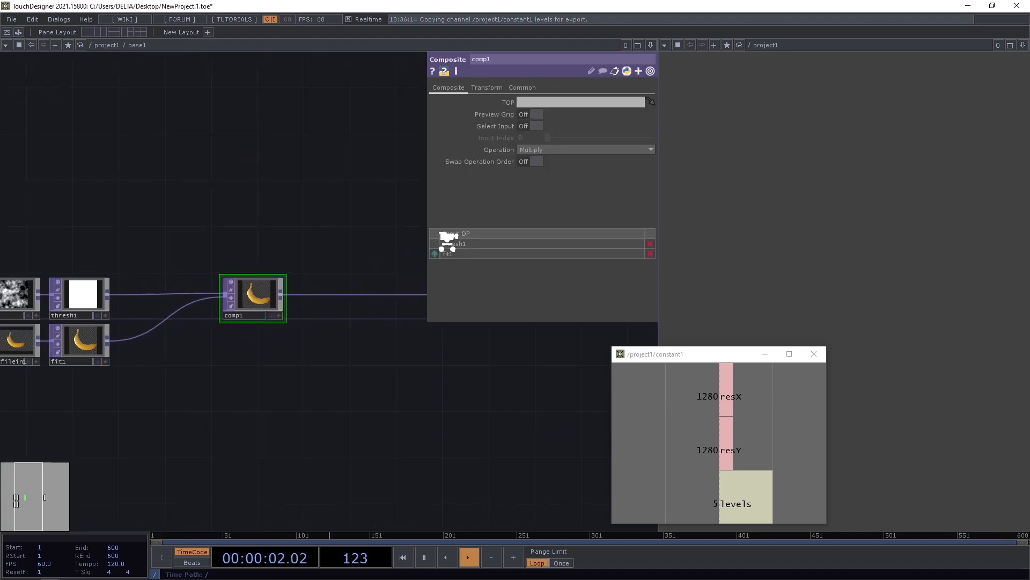
click(542, 152)
click(556, 153)
Step: Review the composited chain inside base1, then return to the parent network and look over all its operators
scroll(195, 357, down, 3)
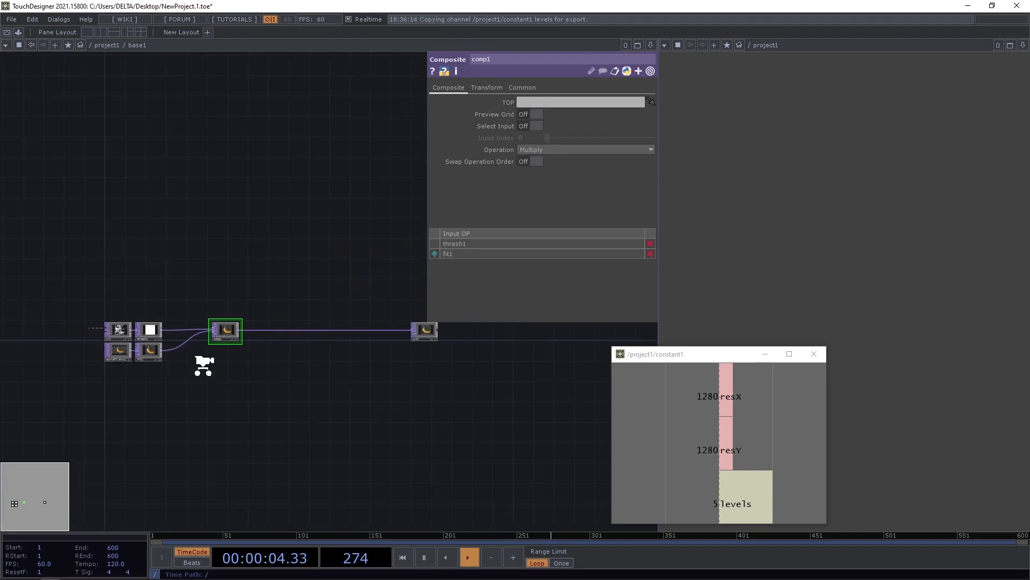
scroll(231, 295, up, 2)
drag(188, 302, 408, 370)
drag(305, 411, 362, 362)
scroll(207, 311, down, 8)
scroll(207, 312, down, 5)
drag(210, 313, 421, 372)
drag(462, 421, 133, 263)
drag(313, 279, 337, 303)
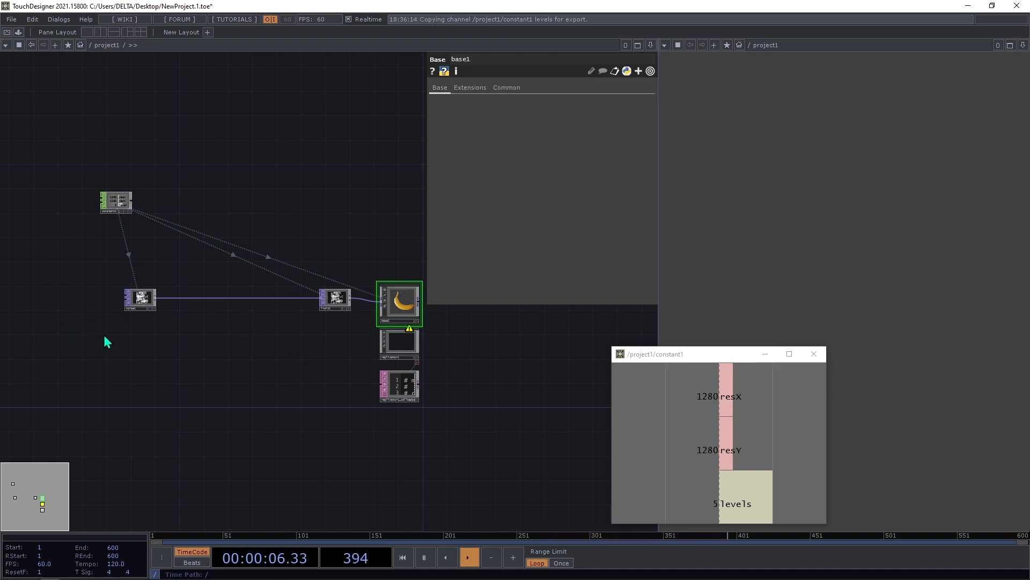
Step: Add a Folder DAT to the project1 network below noise1
key(Tab)
text(f)
click(182, 208)
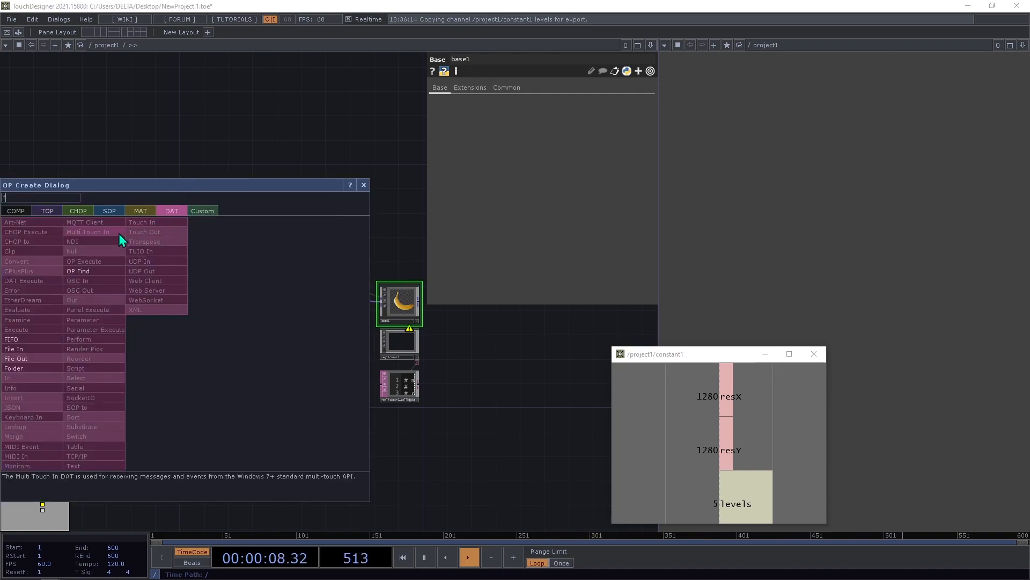
click(34, 372)
click(132, 345)
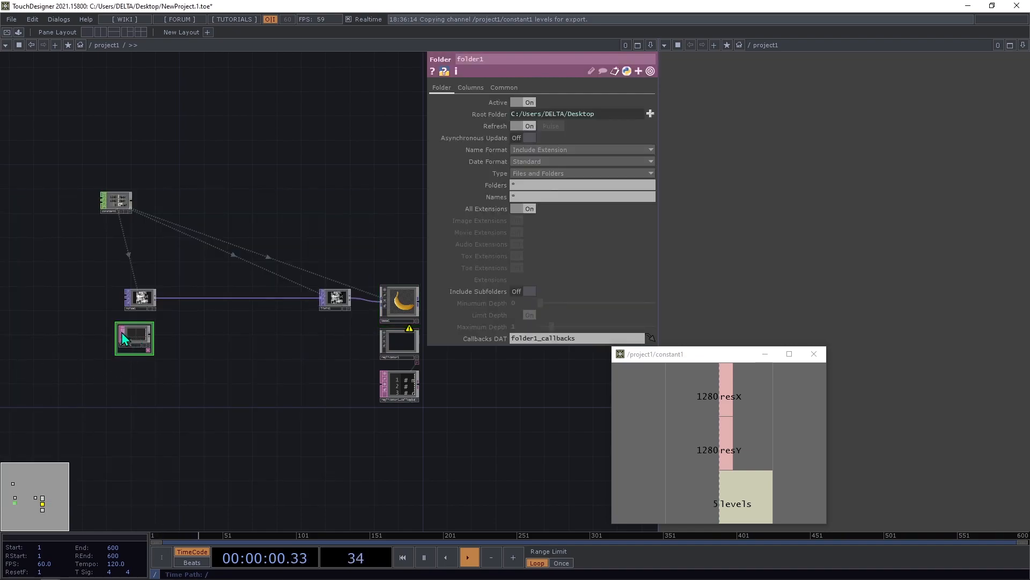
scroll(147, 345, up, 3)
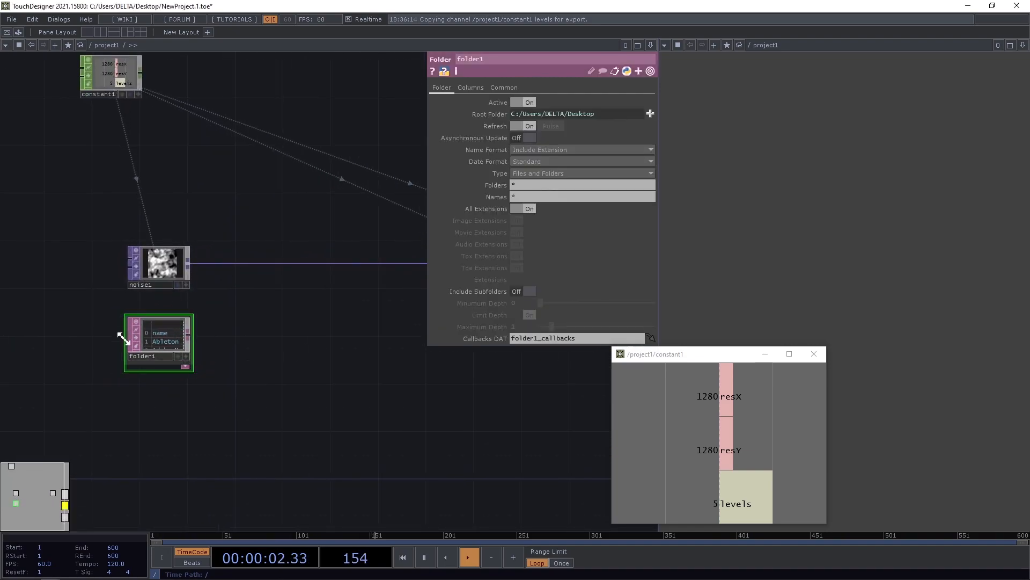
scroll(126, 338, up, 5)
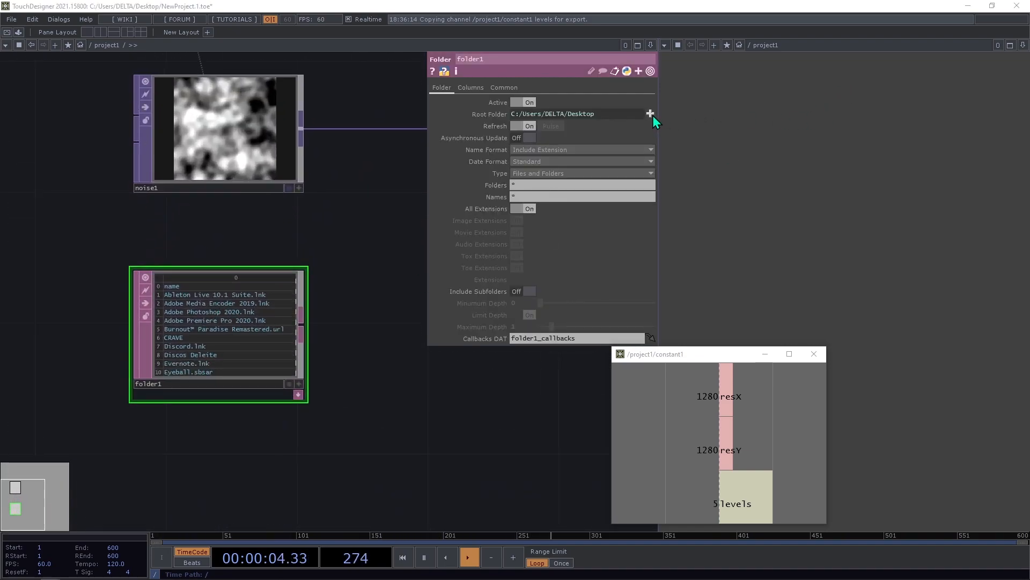
Step: Set folder1's Root Folder to Desktop/TD/Random Assets/Flowers
click(650, 114)
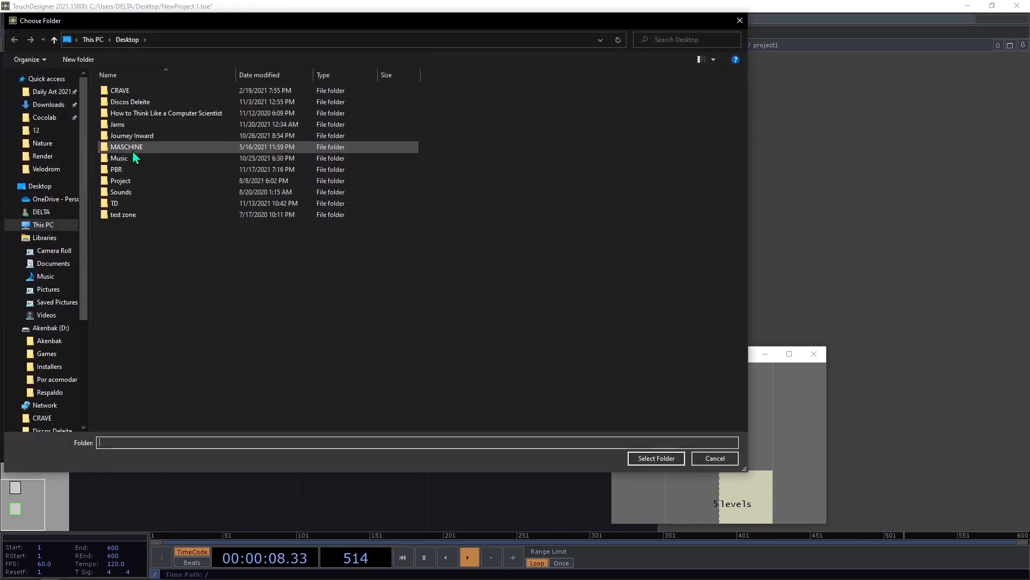
double_click(136, 203)
double_click(152, 138)
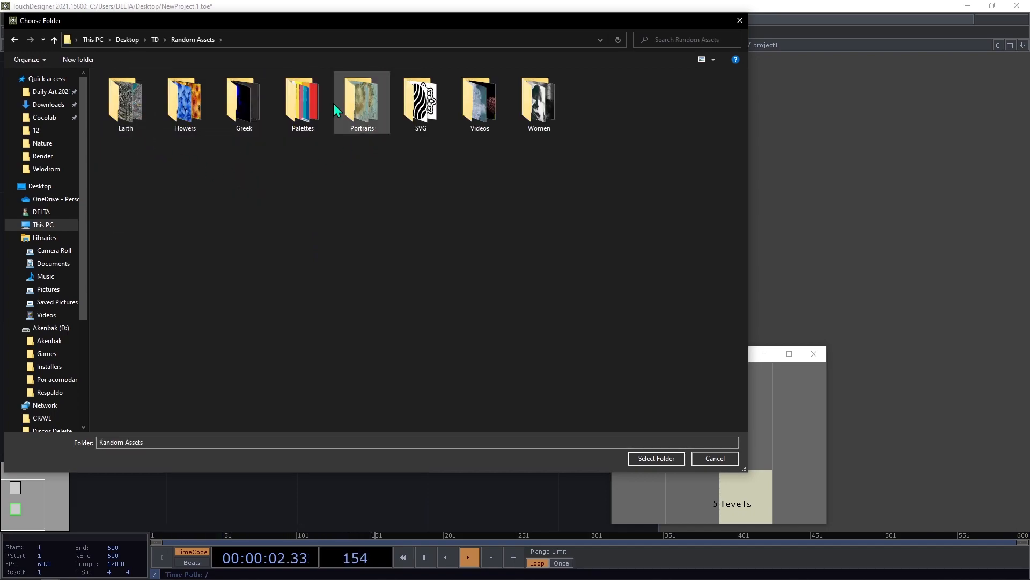
double_click(179, 99)
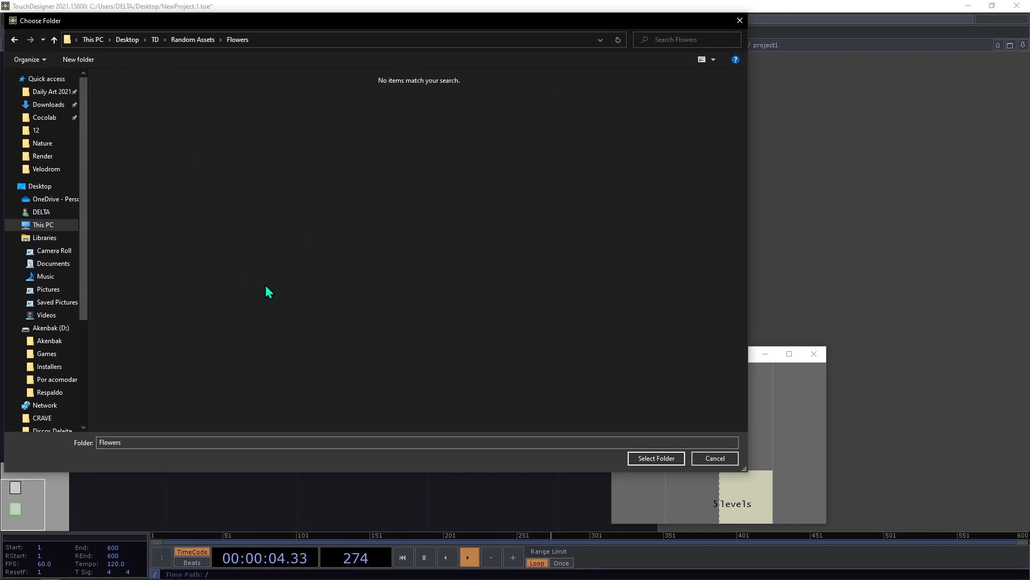
click(657, 458)
Step: Limit folder1's listing to image files by turning off All Extensions and turning on Image Extensions
scroll(266, 306, up, 5)
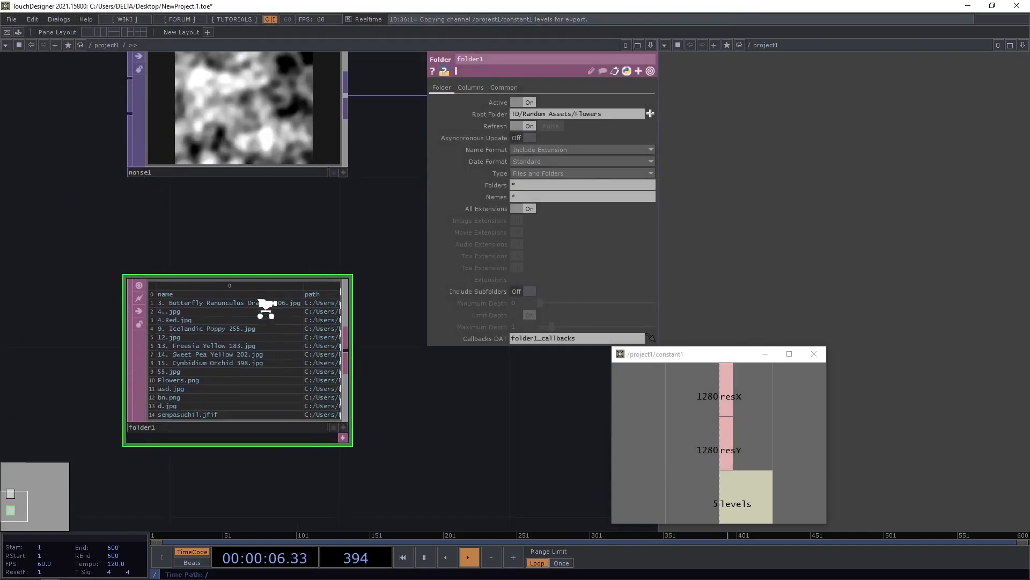
scroll(265, 309, down, 5)
scroll(220, 332, up, 5)
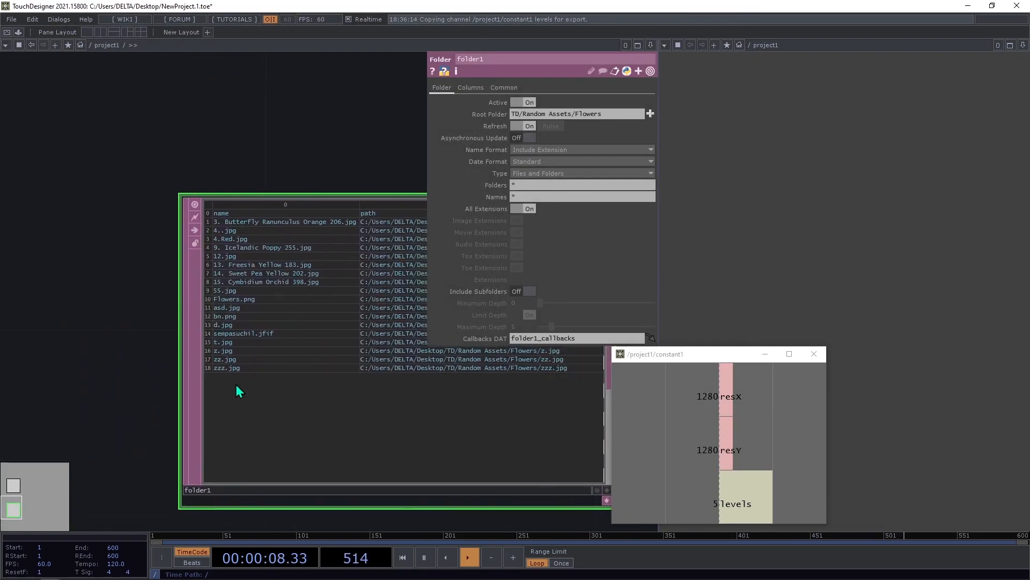
drag(290, 155, 203, 191)
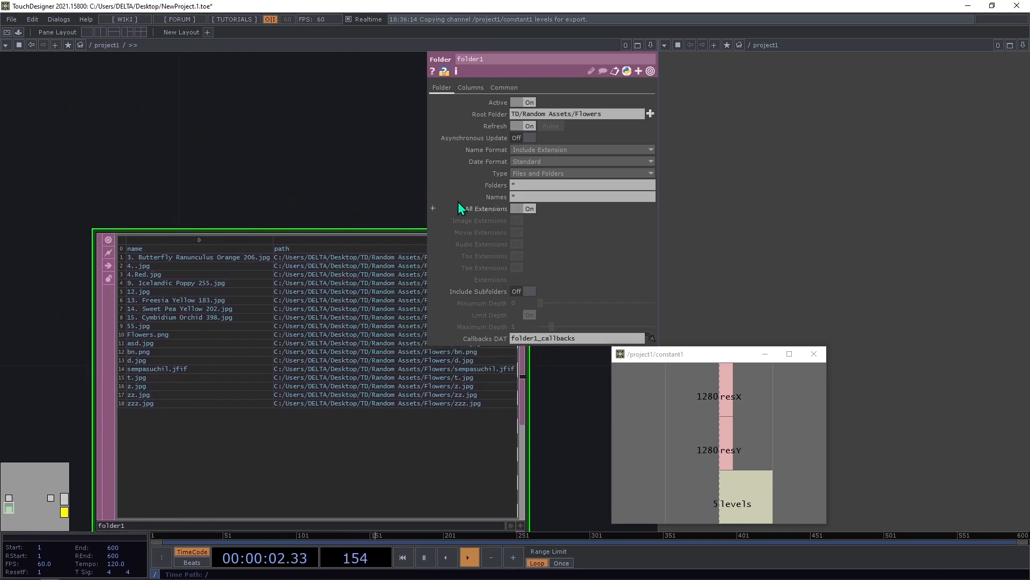
scroll(387, 211, down, 2)
click(526, 210)
click(529, 221)
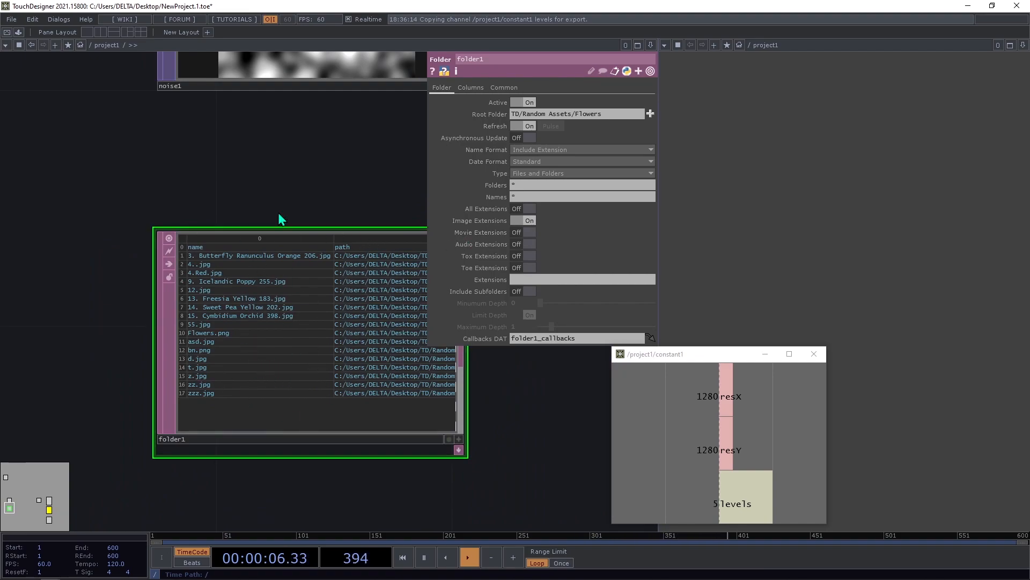
Step: Append a Select DAT to folder1's output and place it beside folder1
scroll(157, 272, down, 4)
scroll(182, 364, up, 2)
scroll(182, 363, down, 3)
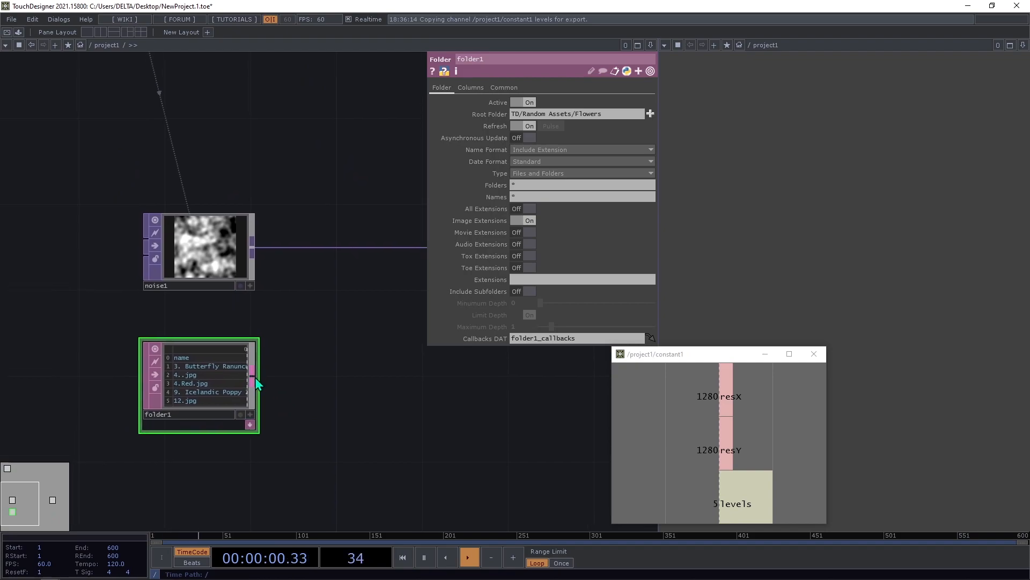
right_click(252, 376)
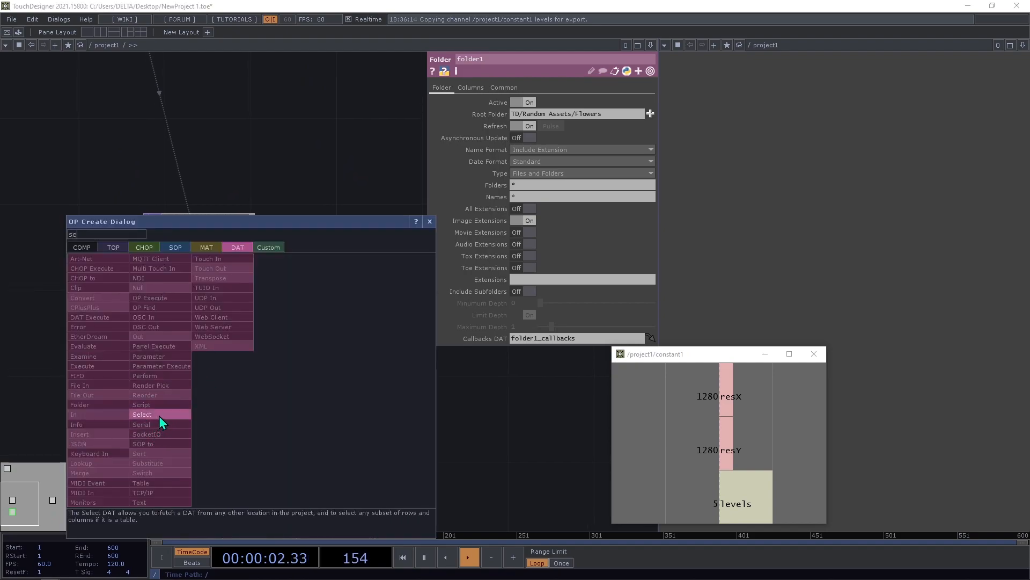
click(161, 416)
click(325, 384)
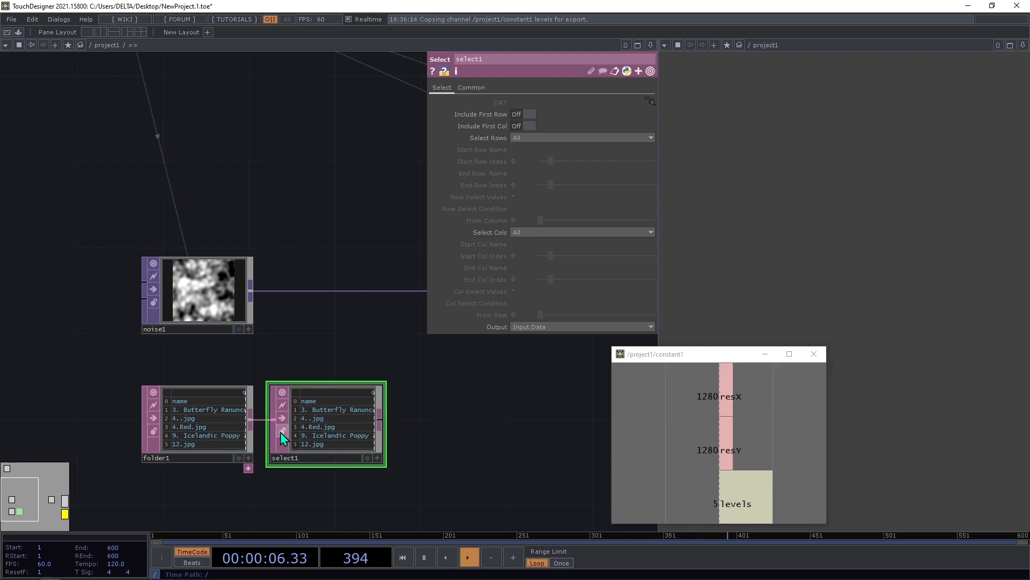
Step: In select1, turn on Include First Row and set Select Rows to by Index
scroll(287, 427, up, 4)
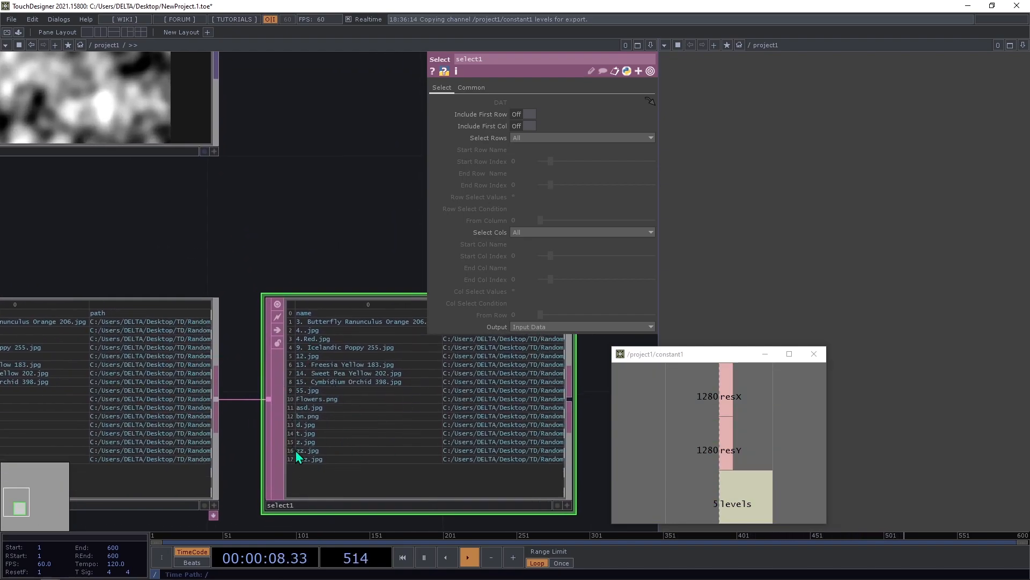
scroll(223, 397, down, 6)
scroll(236, 399, up, 5)
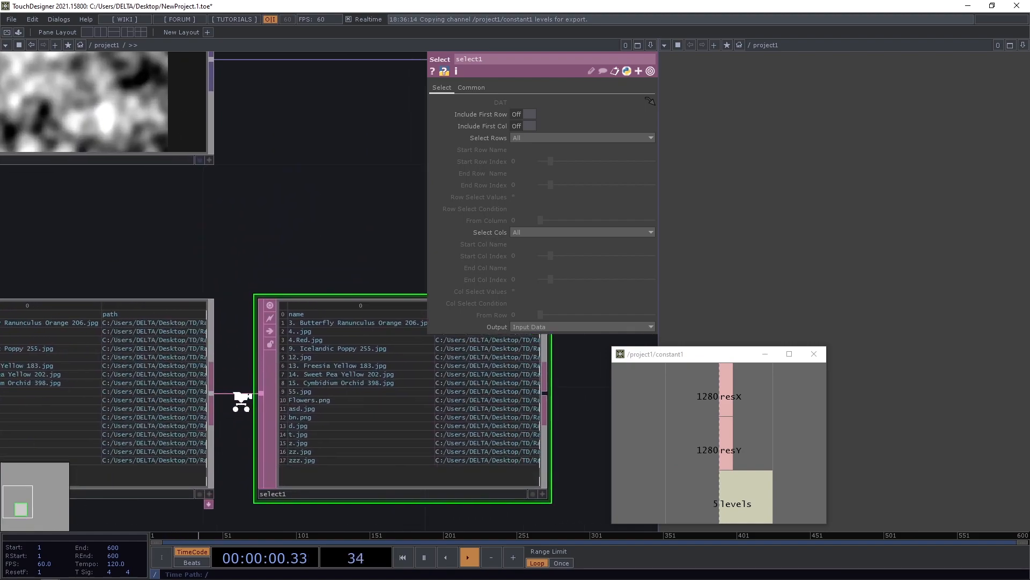
drag(306, 242, 183, 270)
scroll(182, 270, down, 2)
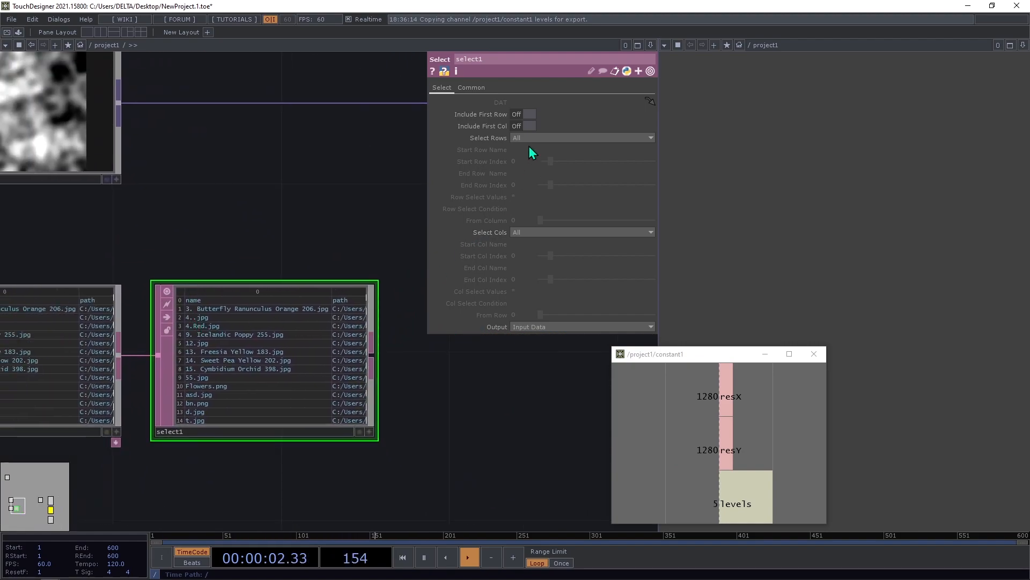
click(522, 115)
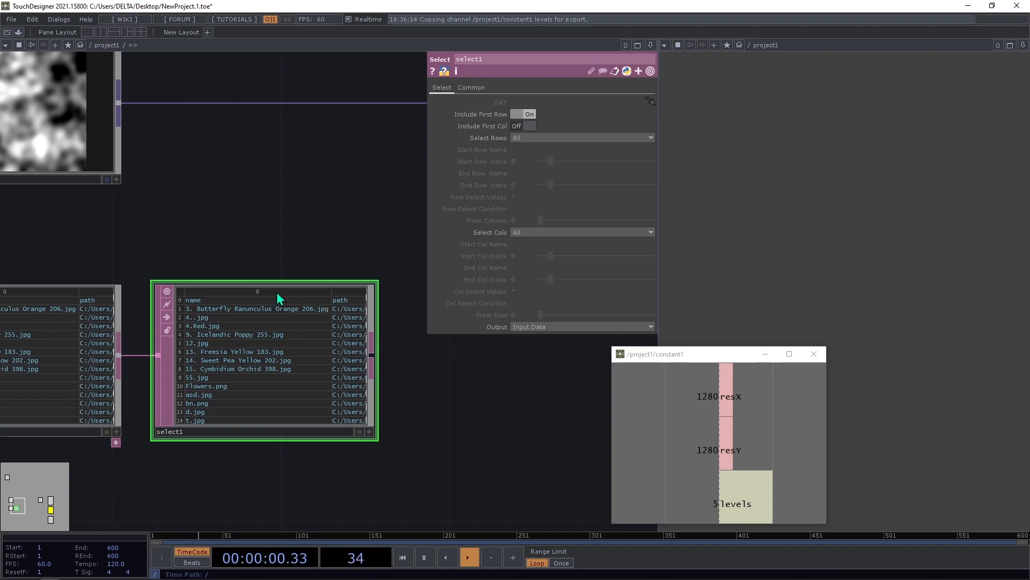
click(516, 138)
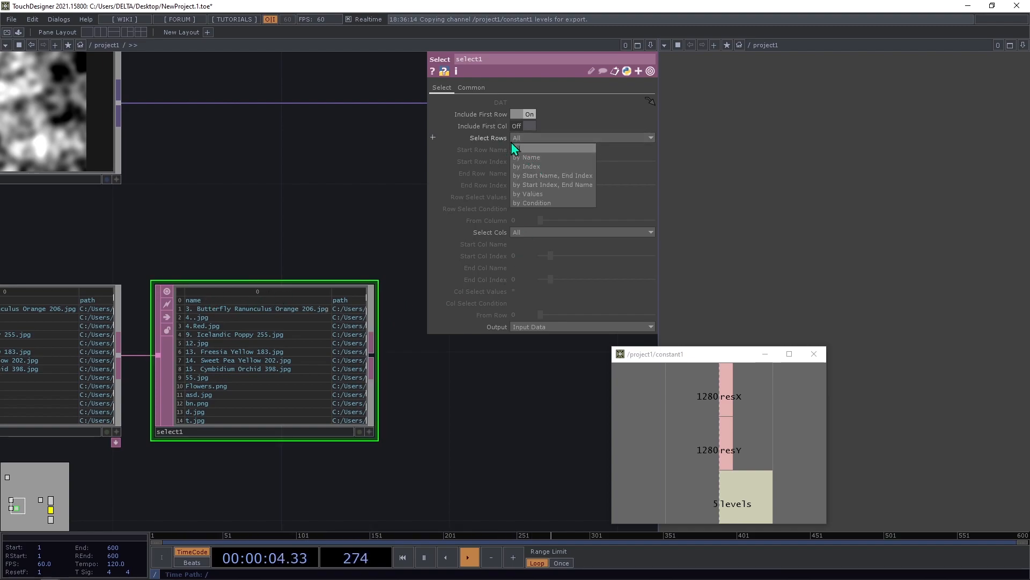
click(534, 166)
drag(304, 254, 327, 297)
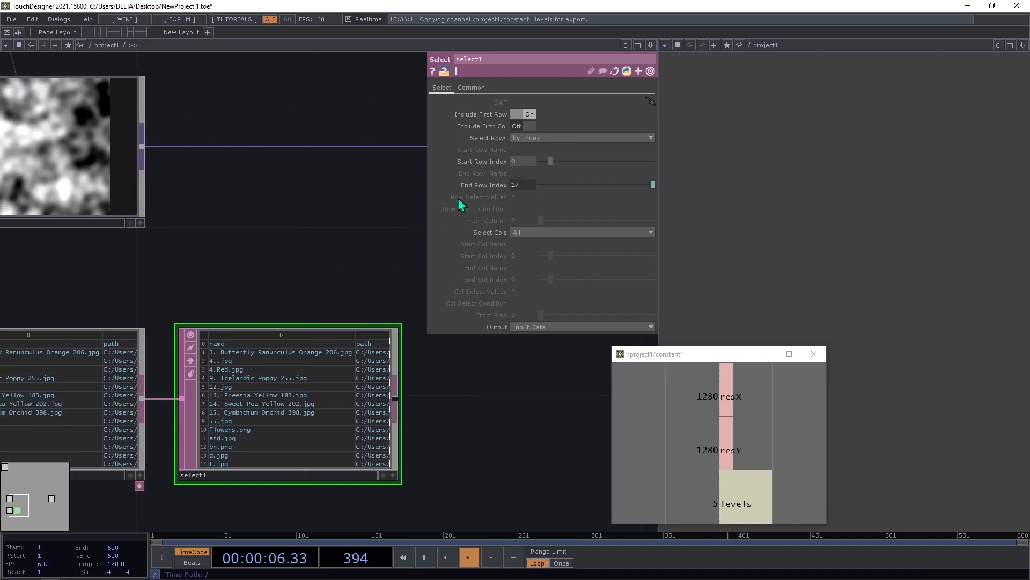
Step: Link select1's End Row Index to constant1's levels channel
scroll(472, 192, down, 3)
drag(728, 507, 532, 185)
scroll(443, 230, up, 2)
scroll(442, 229, up, 2)
drag(328, 271, 363, 240)
scroll(158, 384, up, 2)
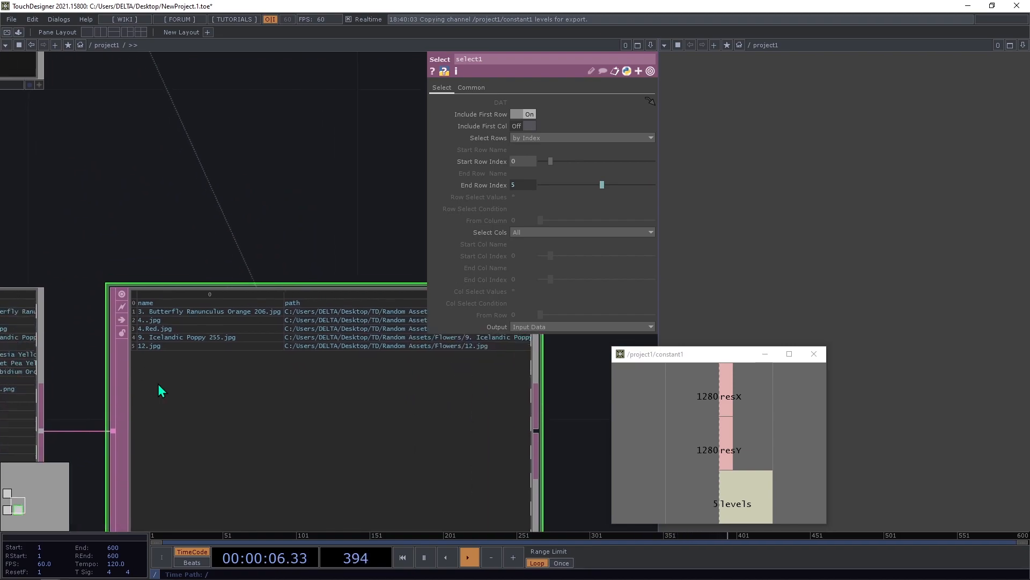
drag(561, 159, 553, 159)
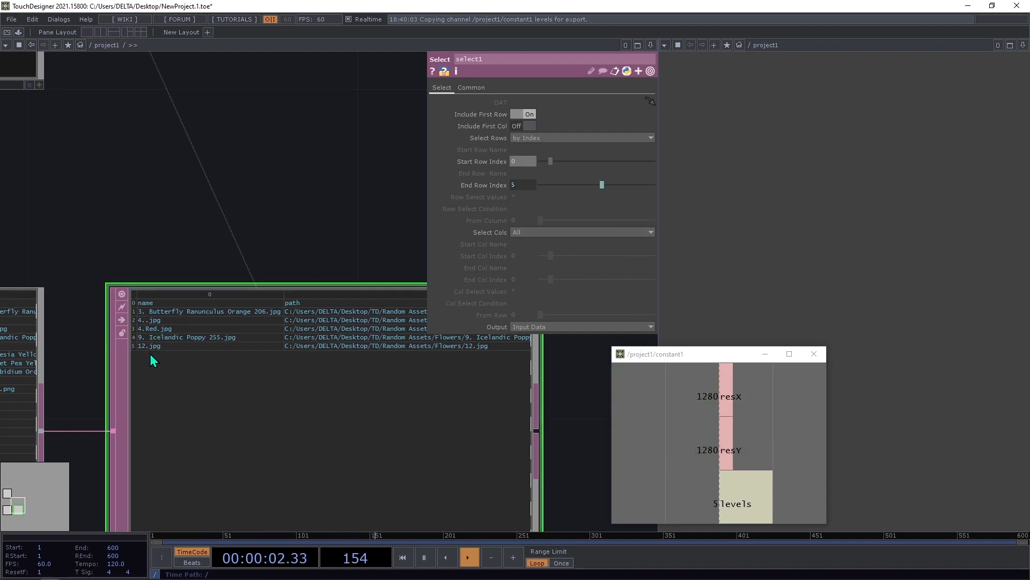
Step: Set select1's Start Row Index to 4 while comparing its rows with folder1's list
scroll(150, 322, up, 3)
scroll(361, 321, down, 5)
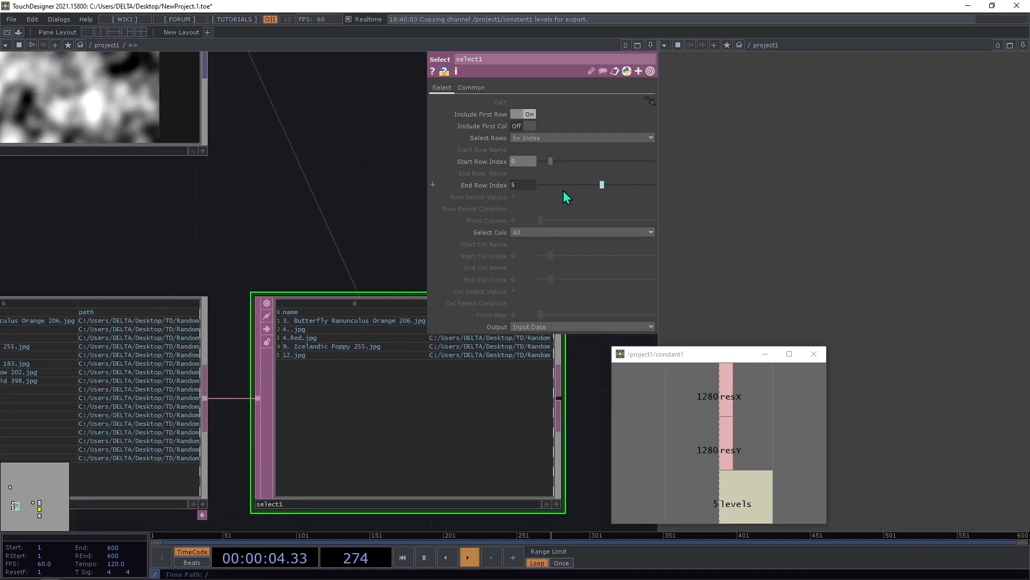
drag(561, 159, 567, 160)
drag(373, 243, 517, 207)
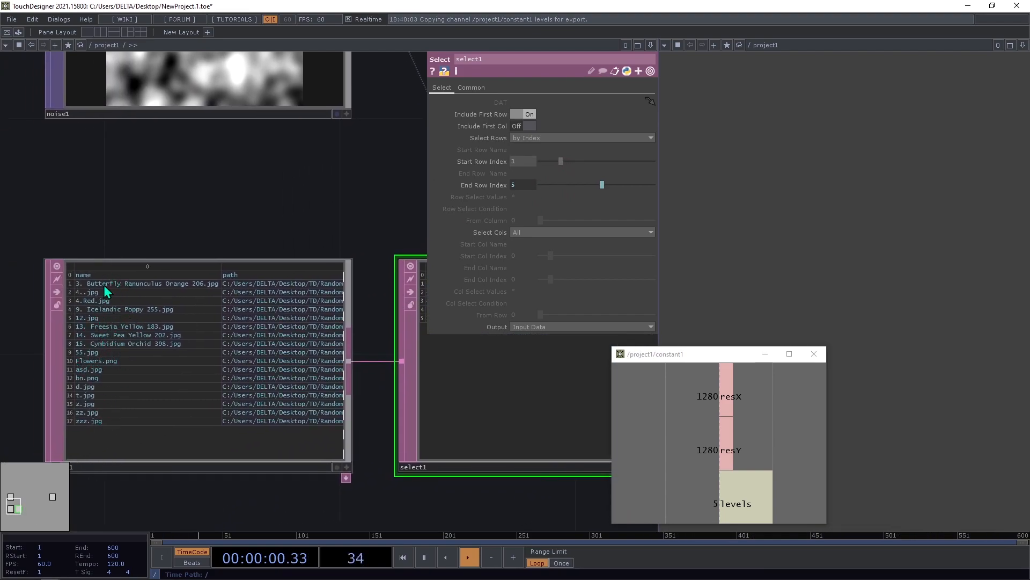
drag(306, 223, 72, 228)
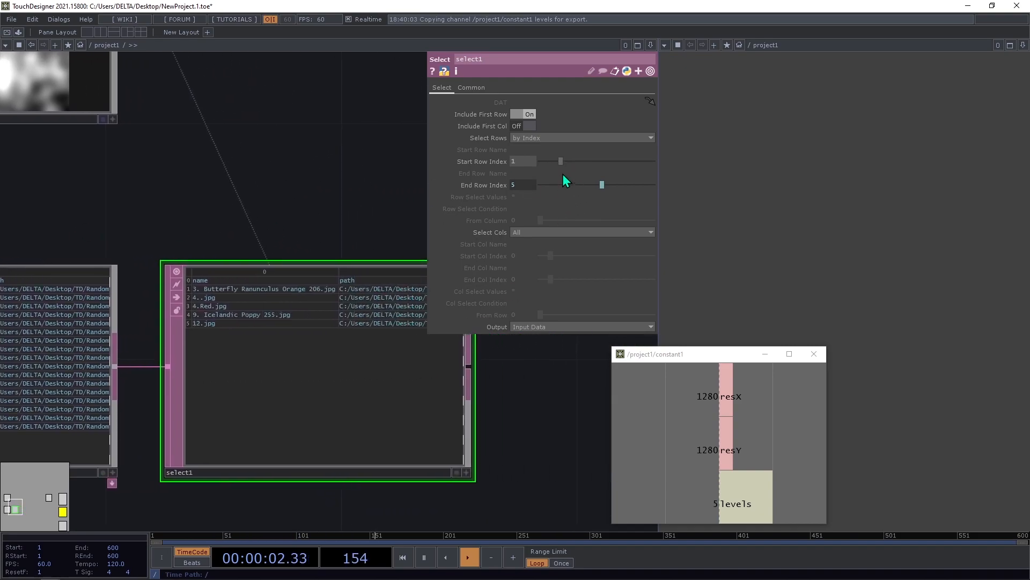
drag(568, 165, 589, 171)
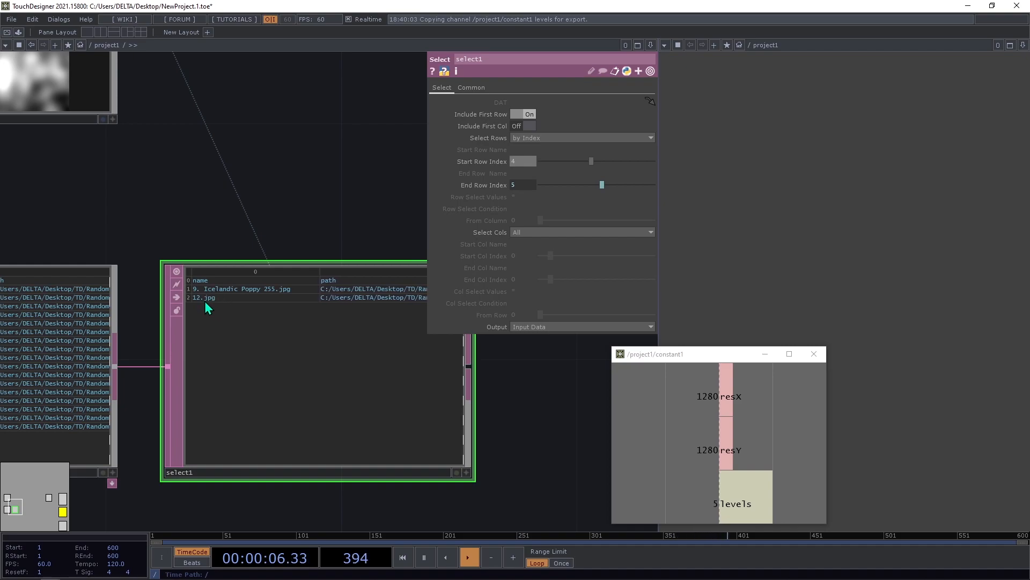
Step: Prefix select1's End Row Index expression with me.par.startrowindex+ ahead of the constant1 levels reference
click(484, 185)
click(605, 199)
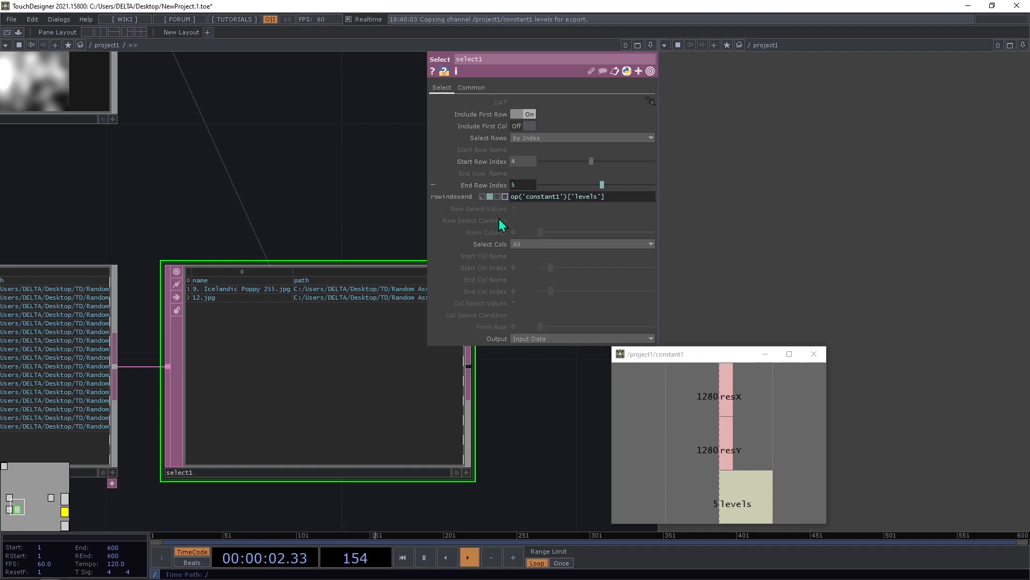
text(me.)
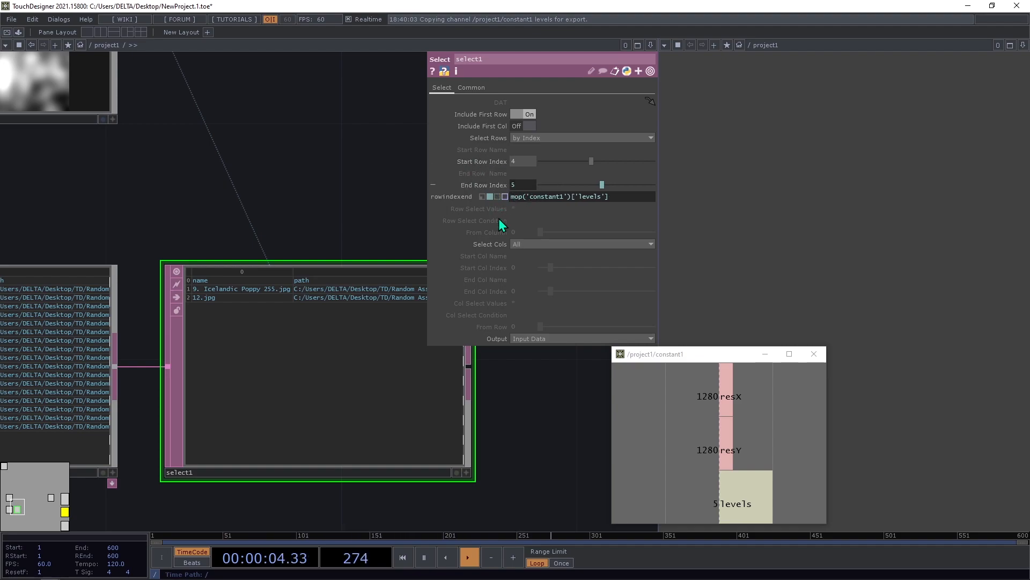
text(par.)
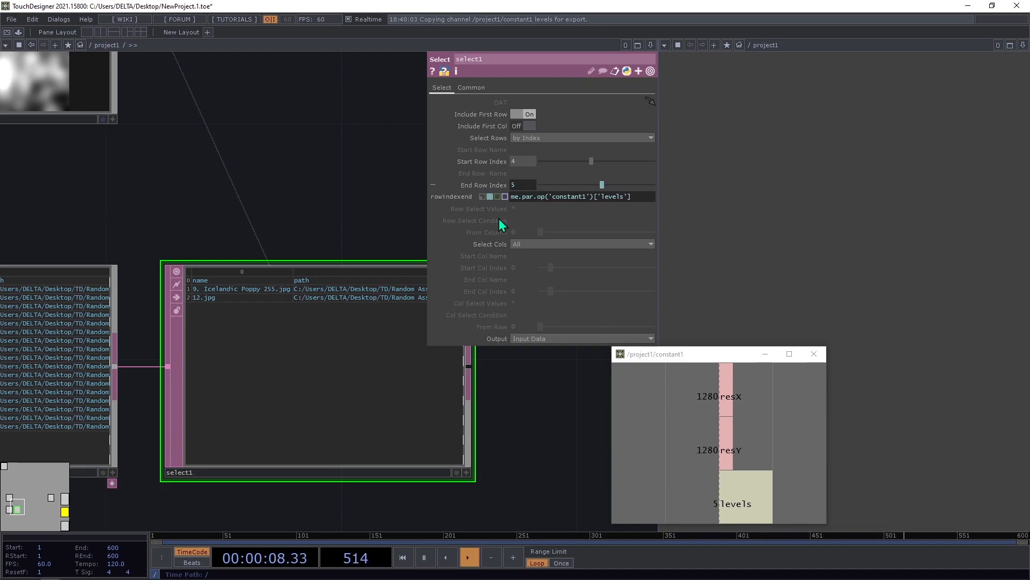
text(stat)
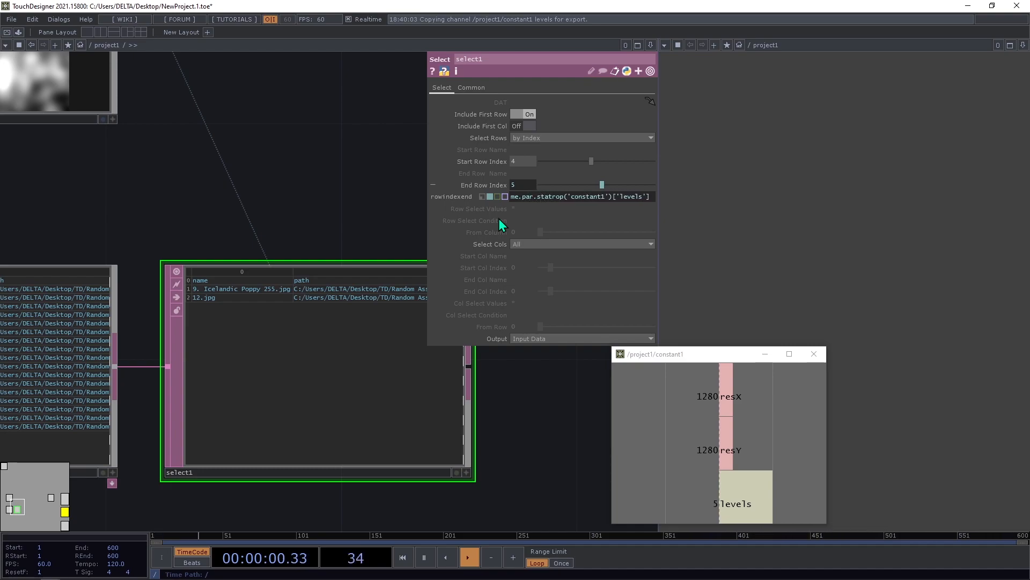
key(BackSpace)
text(rtrowindex)
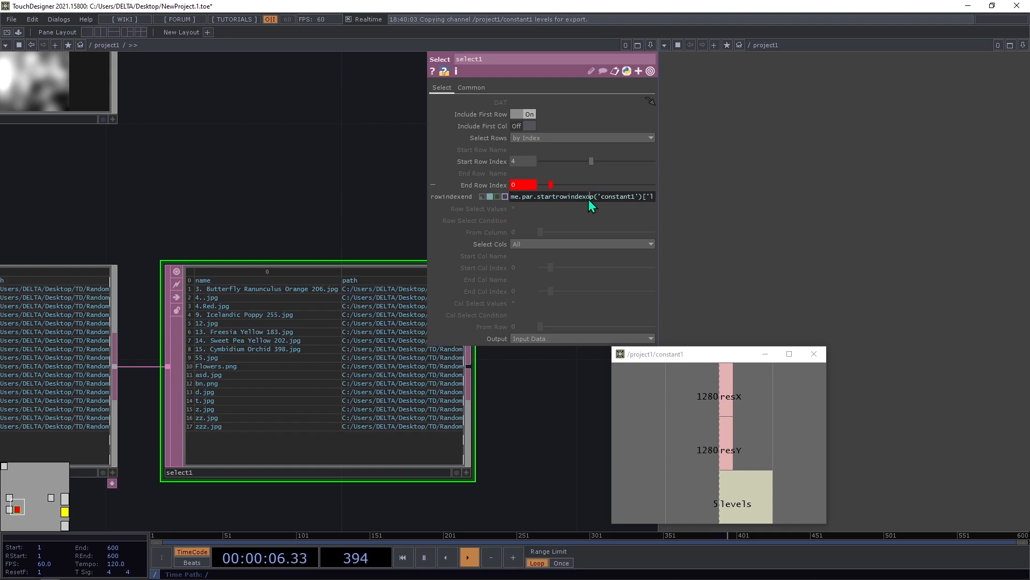
text(+)
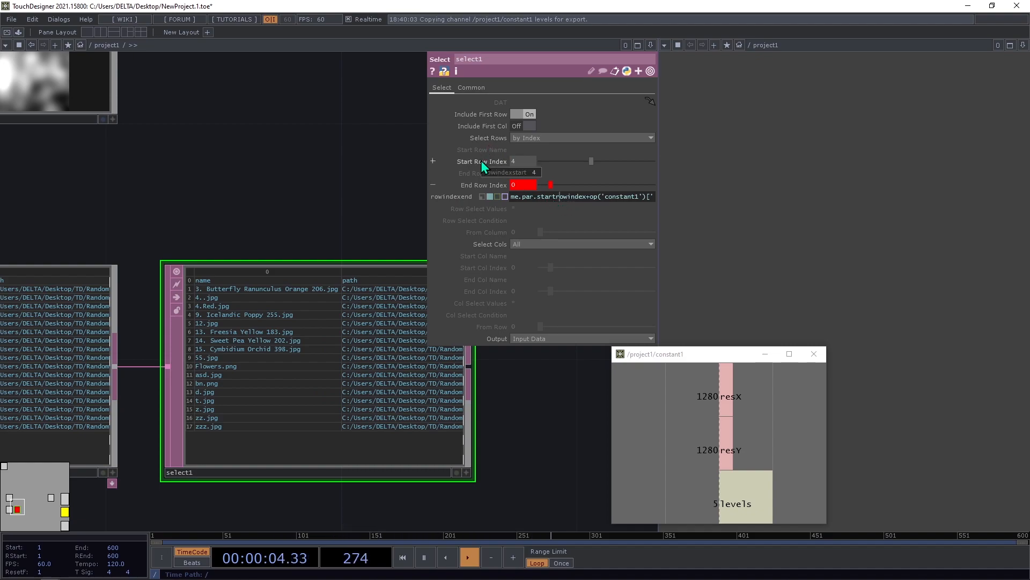
Step: Replace startrowindex with rowindexstart in select1's End Row Index expression
mouse_move(584, 200)
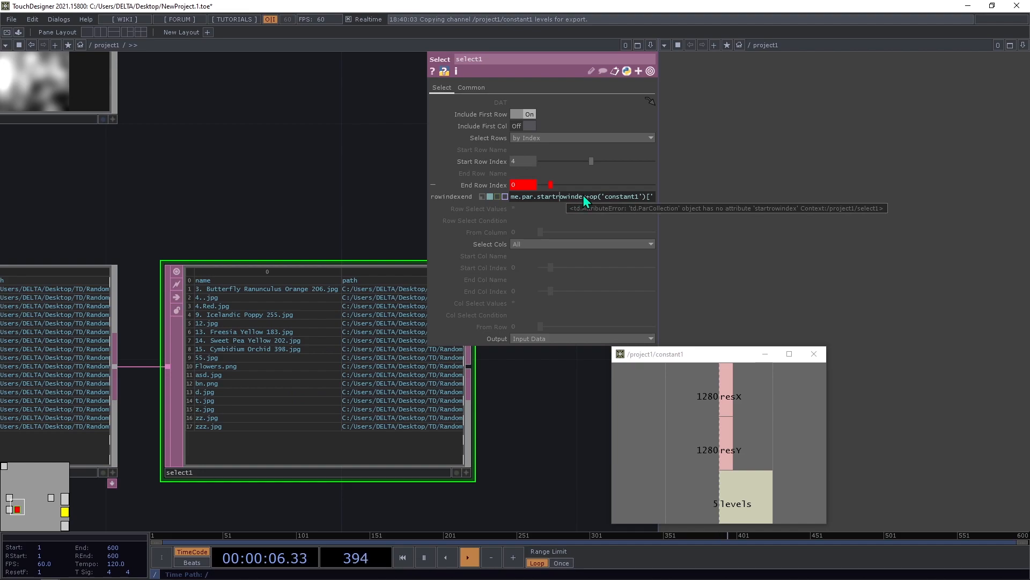
click(583, 197)
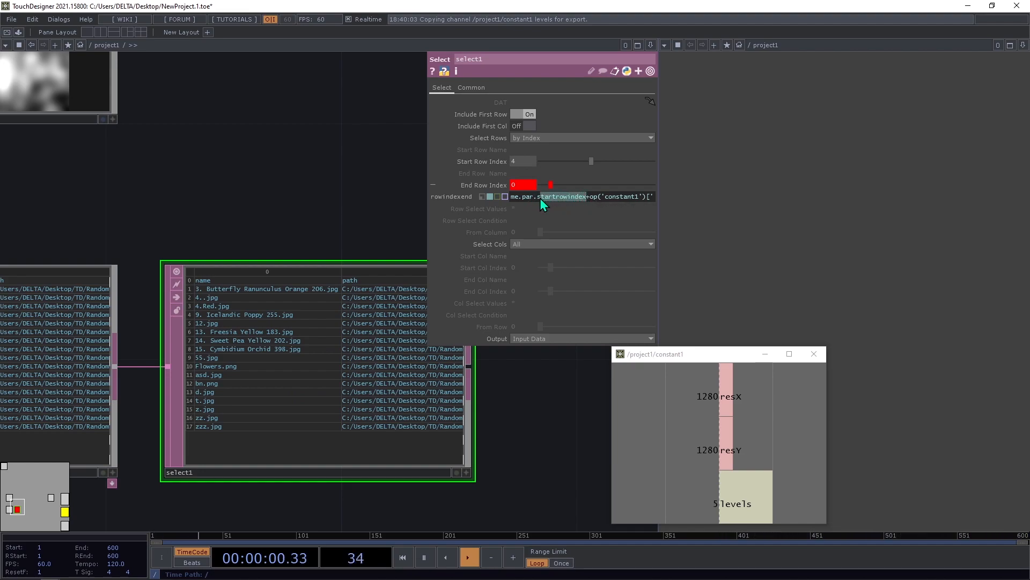
text(rowindexstar)
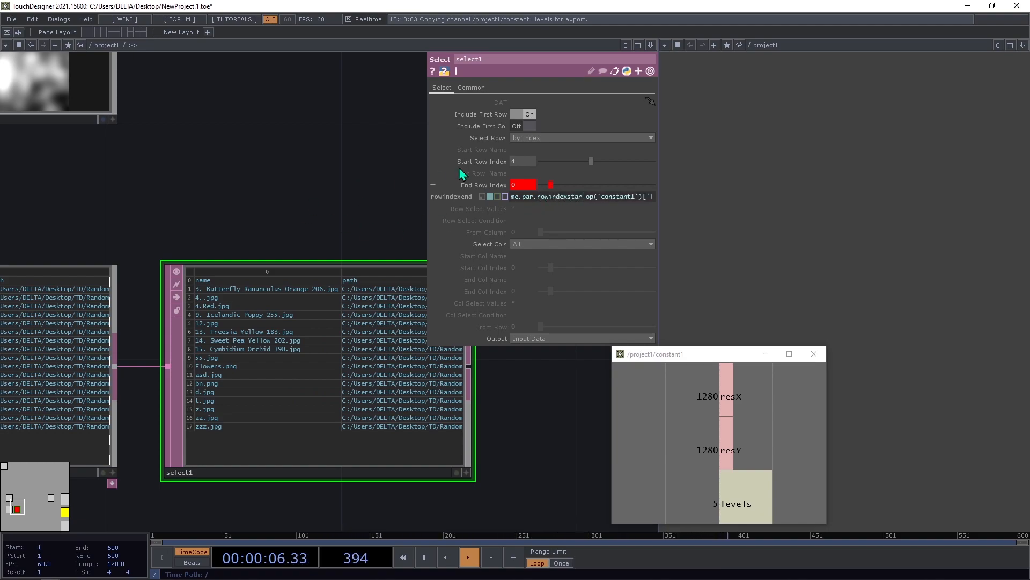
text(t)
key(Return)
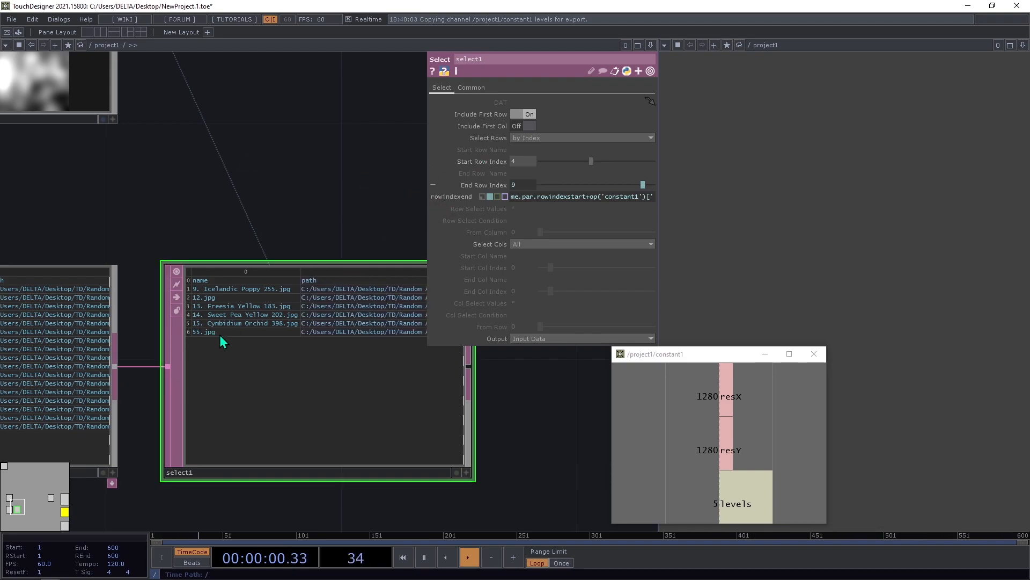
Step: Widen the parameter window and change select1's End Row Index expression to me.par.rowindexstart+(op('constant1')['levels']-1)
drag(427, 171, 341, 174)
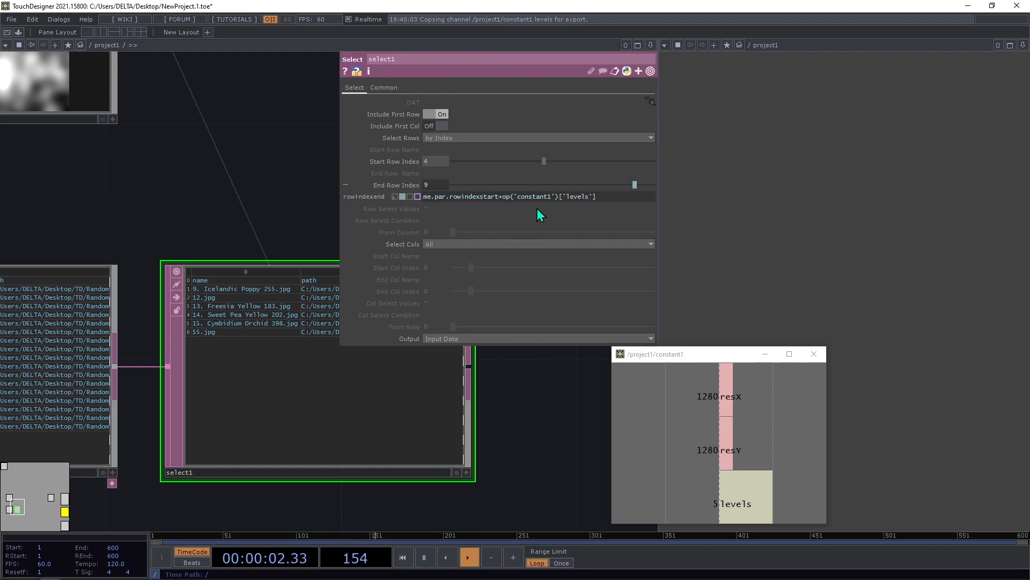
mouse_move(552, 162)
mouse_down()
mouse_move(608, 165)
mouse_move(478, 168)
mouse_move(605, 163)
mouse_move(527, 166)
mouse_move(567, 168)
mouse_move(554, 169)
mouse_up()
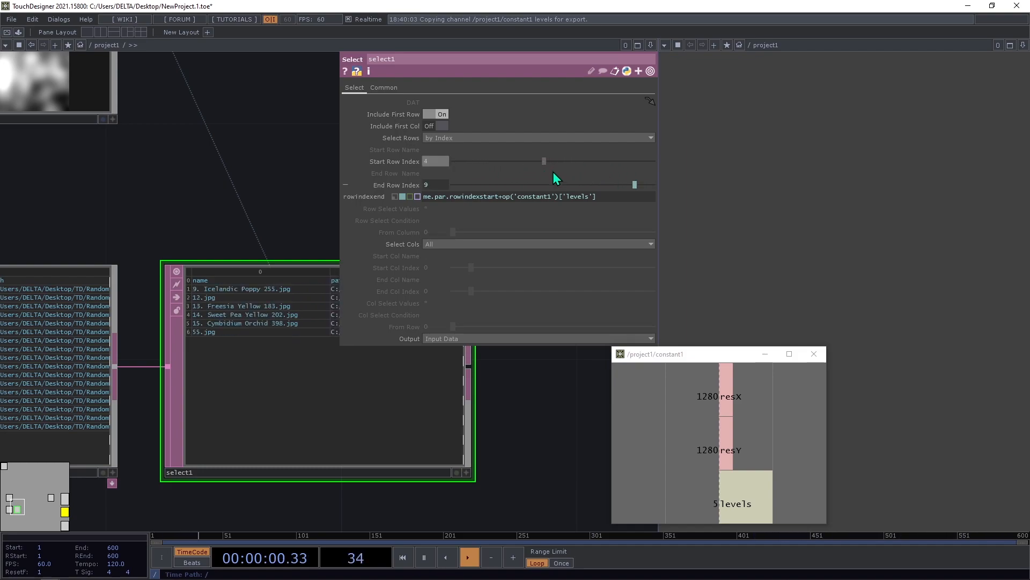
click(502, 197)
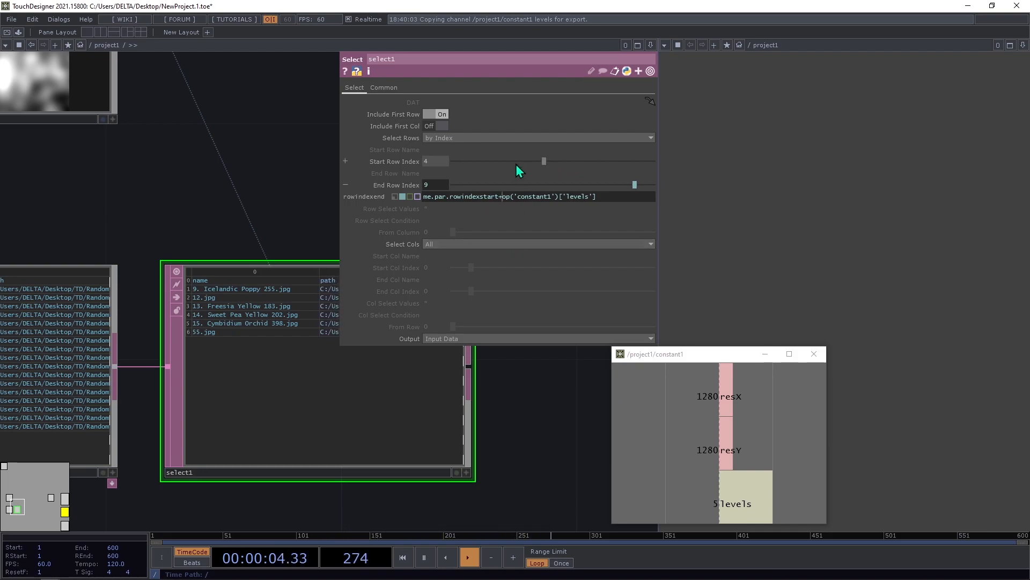
mouse_move(511, 201)
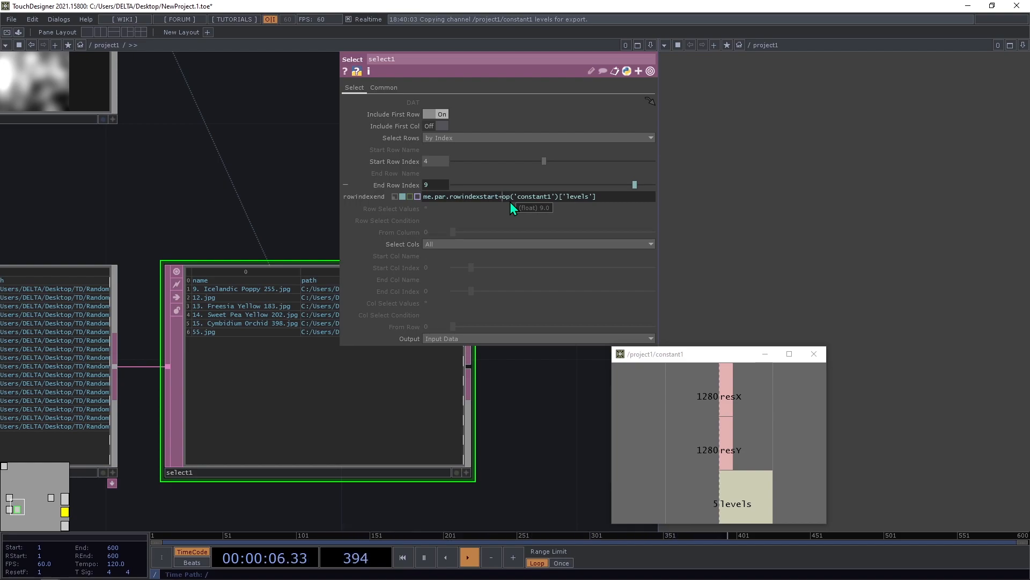
text(()
click(629, 190)
click(403, 197)
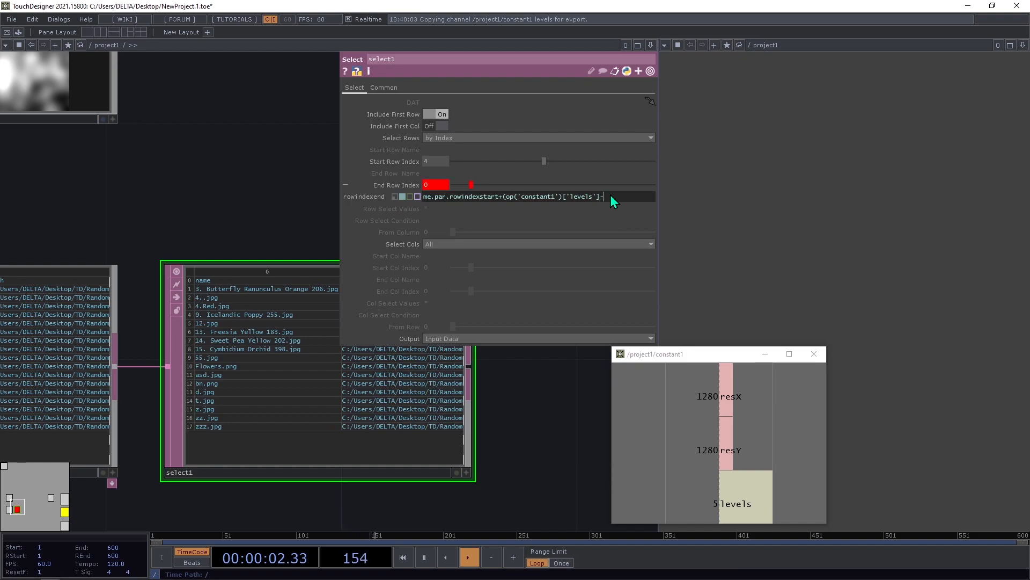
text())
key(Return)
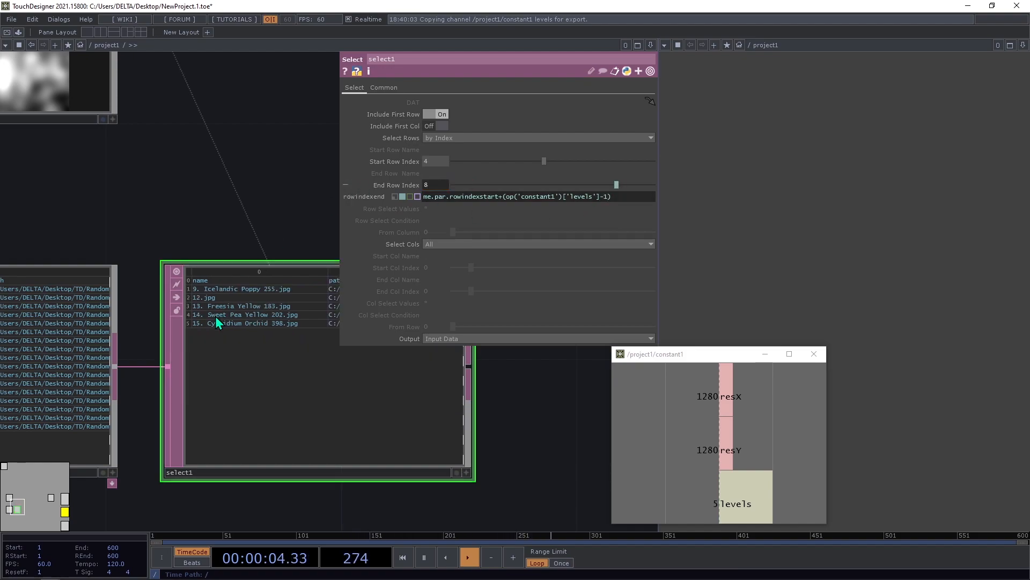
mouse_move(544, 161)
mouse_down()
mouse_move(595, 167)
mouse_move(504, 174)
mouse_move(627, 177)
mouse_move(498, 166)
mouse_move(544, 169)
mouse_up()
Step: Append a Null DAT to select1's output and place it directly below limit1
scroll(69, 221, down, 5)
drag(255, 360, 240, 429)
right_click(207, 346)
text(n)
click(96, 256)
click(255, 354)
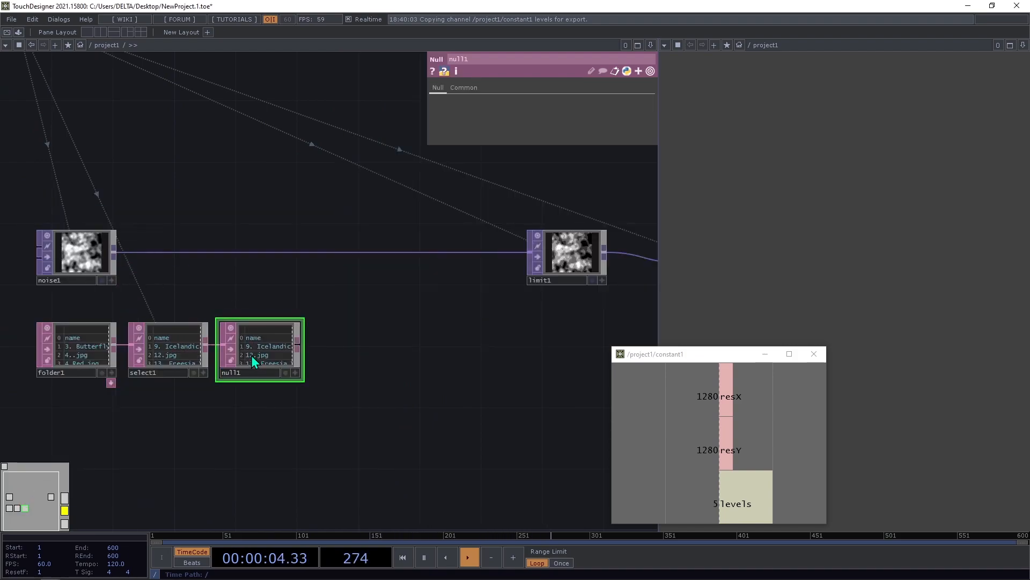
key(h)
drag(241, 356, 362, 343)
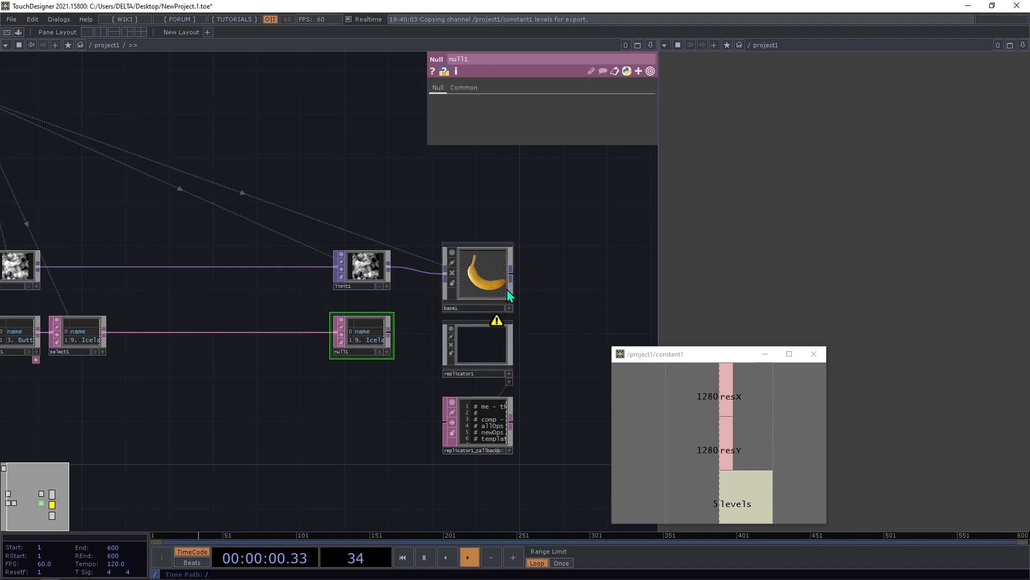
Step: Reset the node sizes in the project1 network
right_click(345, 165)
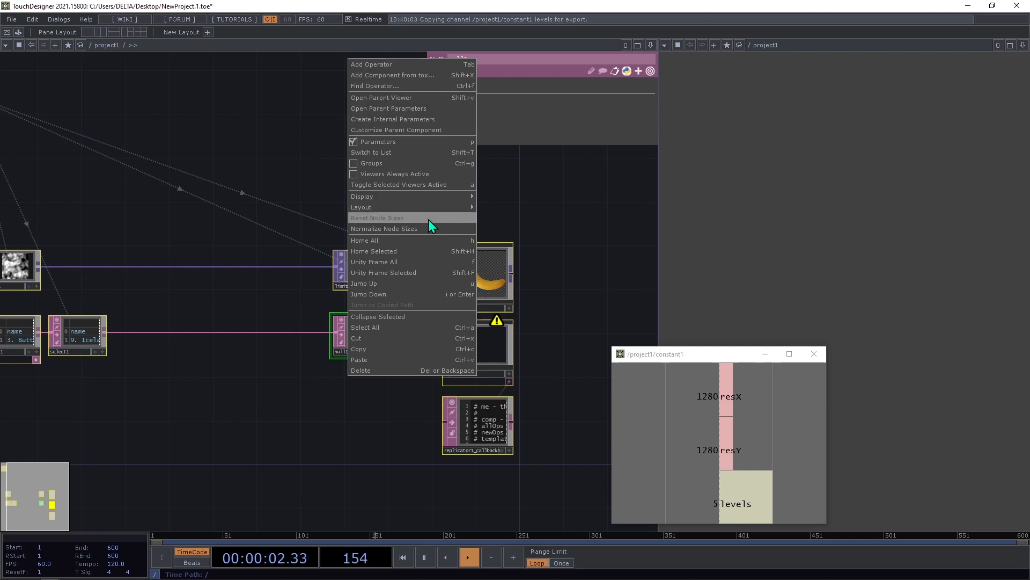
click(428, 220)
scroll(362, 340, up, 2)
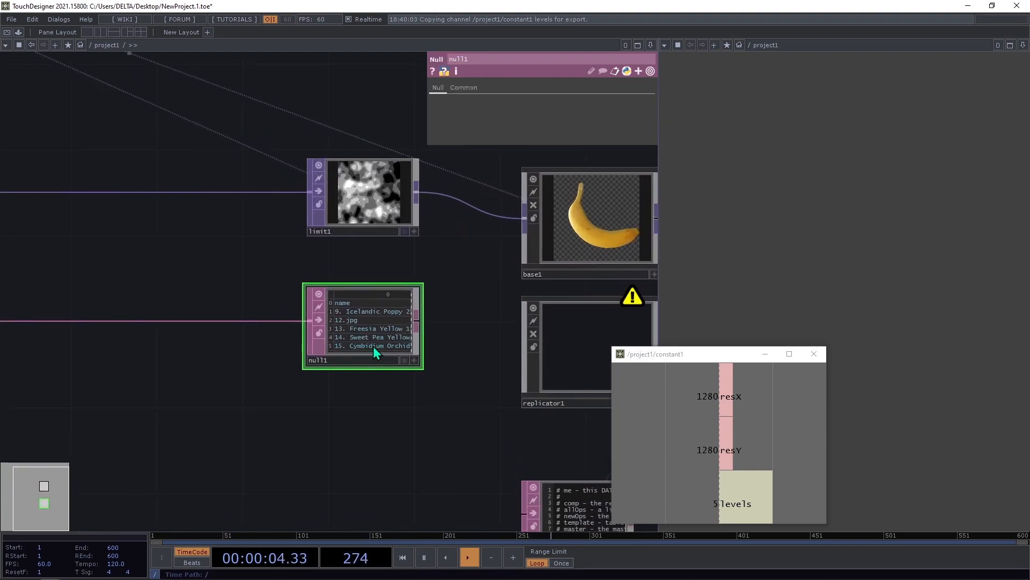
scroll(376, 343, down, 3)
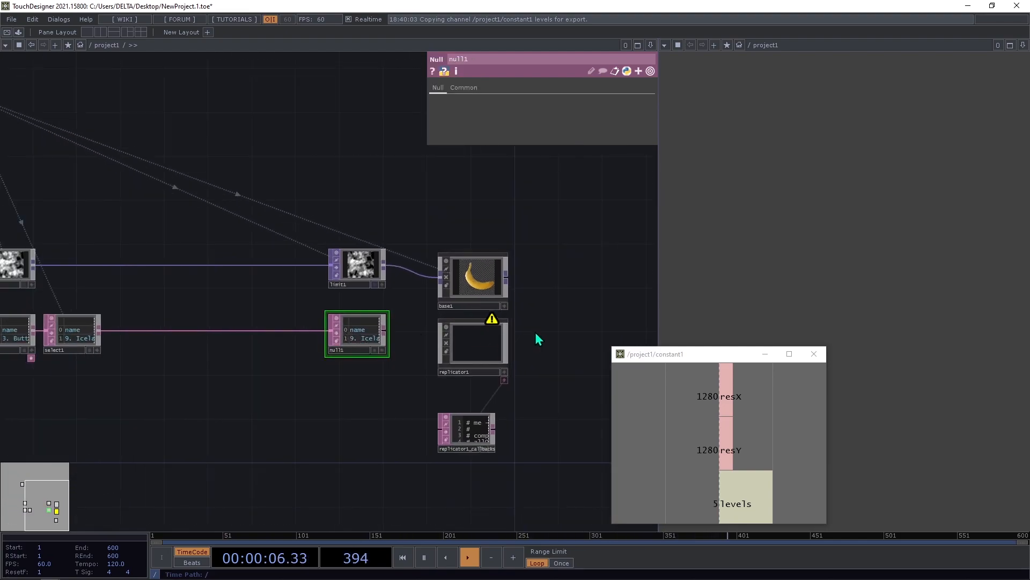
Step: Review replicator1's parameters and base1's internal network, ending back in project1 with base1 selected
drag(534, 333, 453, 252)
click(368, 243)
drag(307, 318, 309, 337)
drag(337, 143, 293, 154)
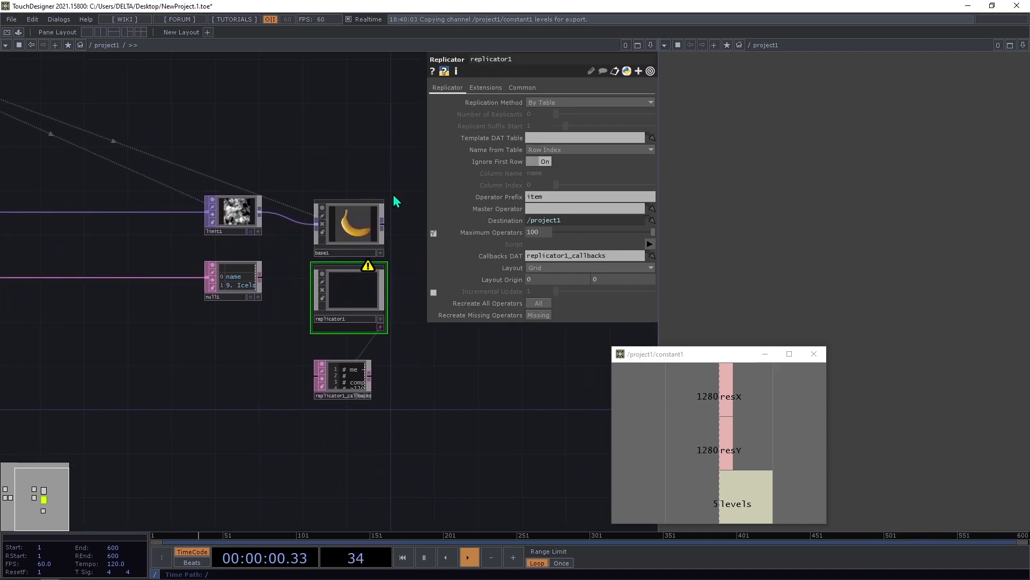
click(339, 234)
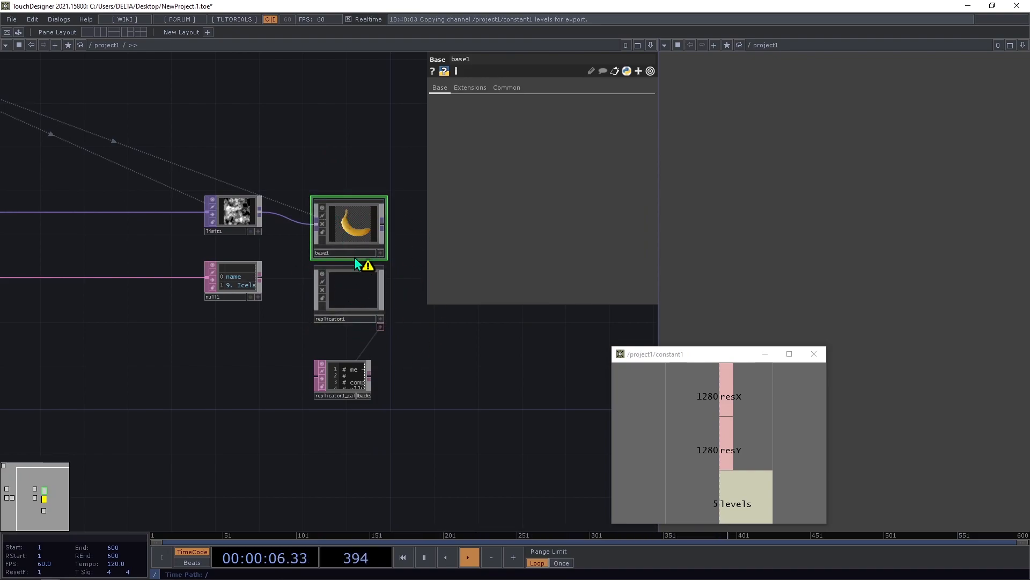
double_click(343, 225)
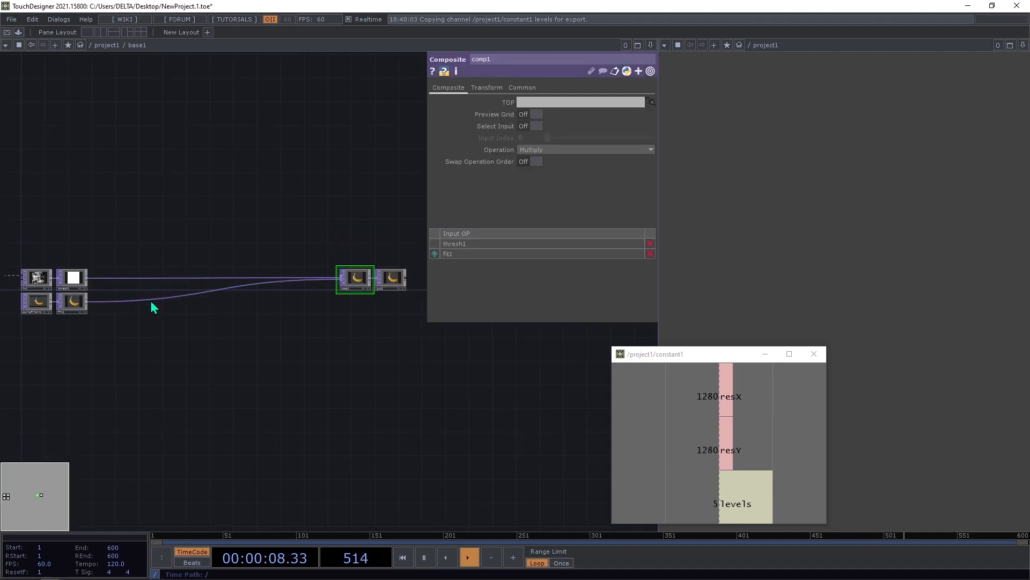
scroll(323, 317, down, 6)
scroll(289, 316, up, 4)
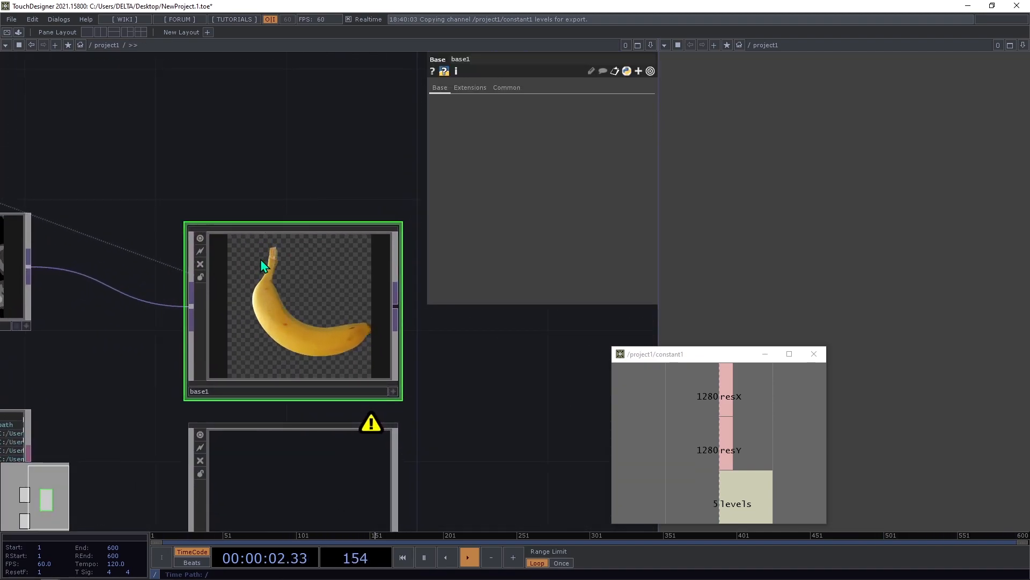
scroll(262, 258, down, 5)
scroll(259, 260, up, 3)
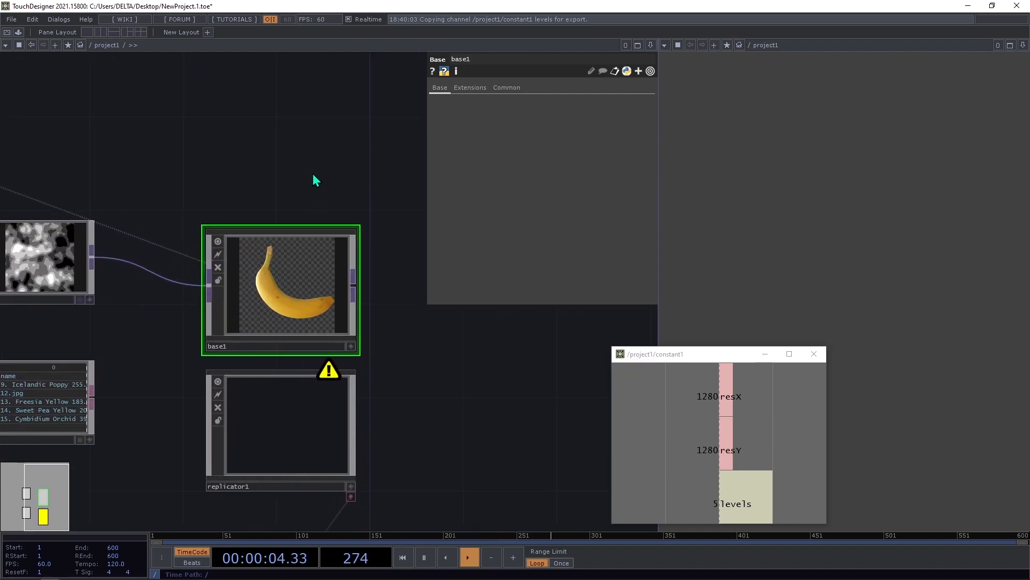
scroll(313, 173, down, 3)
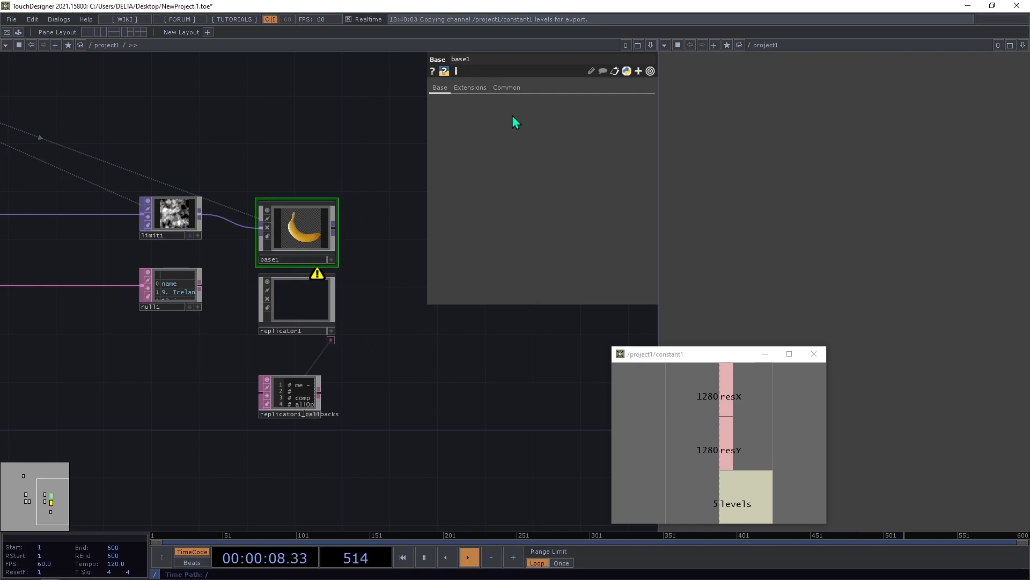
Step: Move base1 up in line with limit1 and assign base1 as its own Clone Master
click(503, 88)
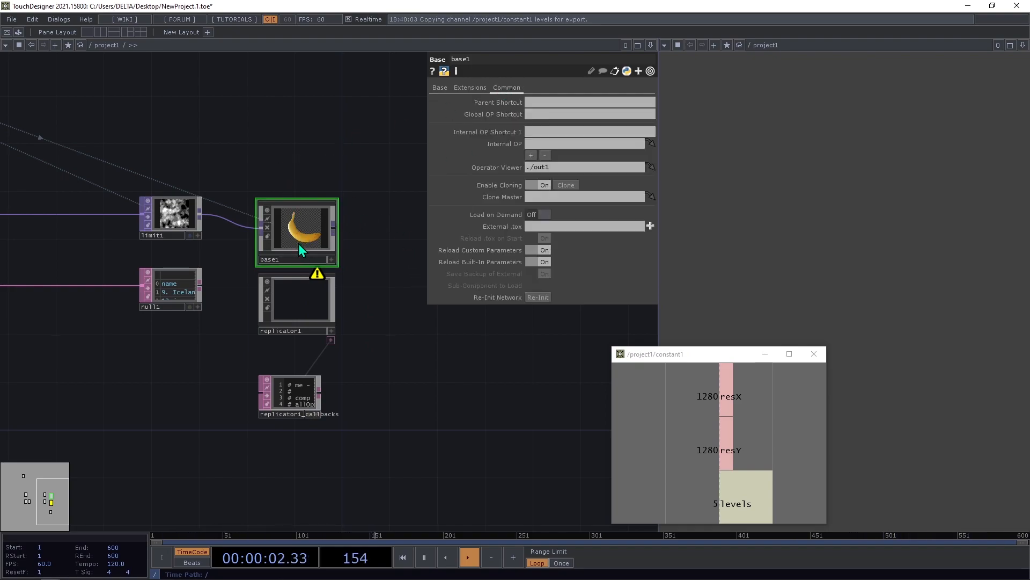
drag(292, 235, 297, 226)
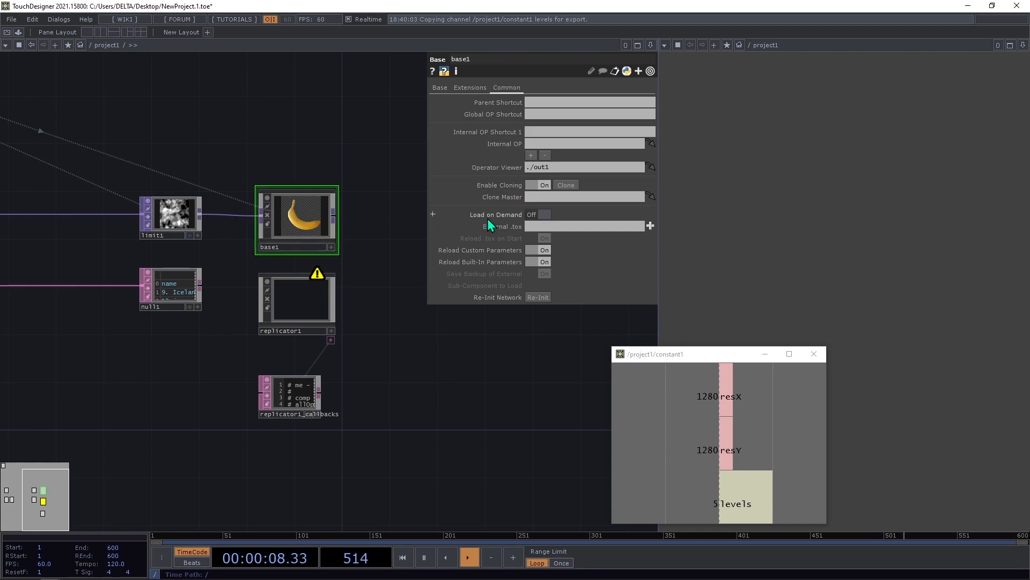
mouse_move(298, 220)
mouse_down()
mouse_move(421, 218)
mouse_move(553, 196)
mouse_up()
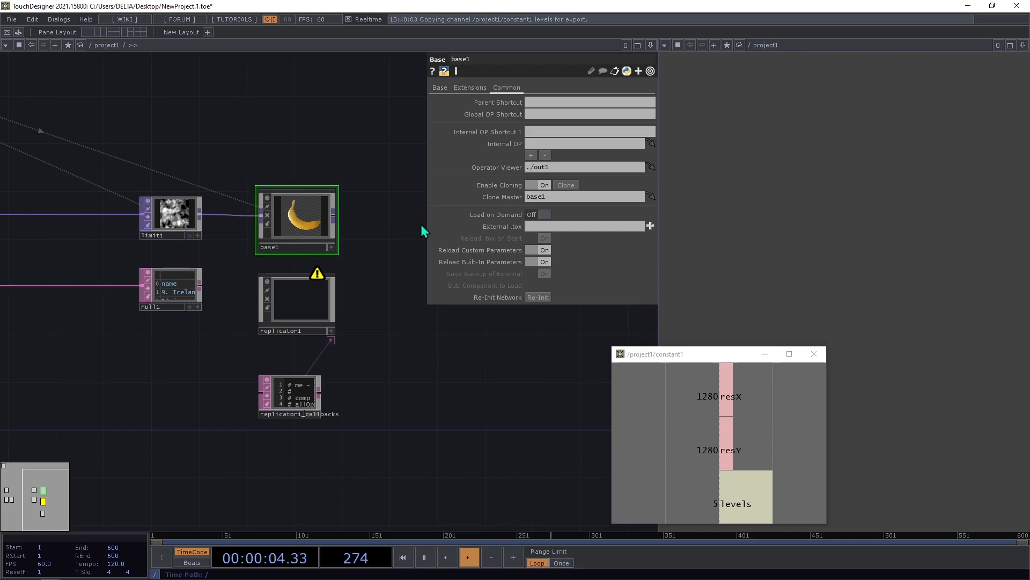
Step: Set replicator1's Template DAT Table to null1 and its Master Operator to base1
click(329, 324)
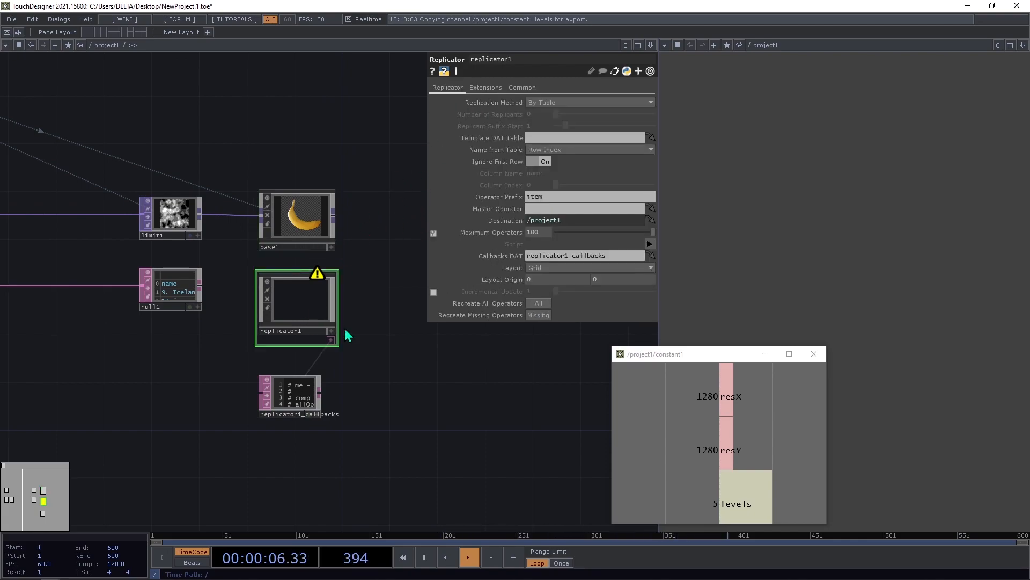
scroll(269, 231, down, 5)
scroll(356, 308, up, 5)
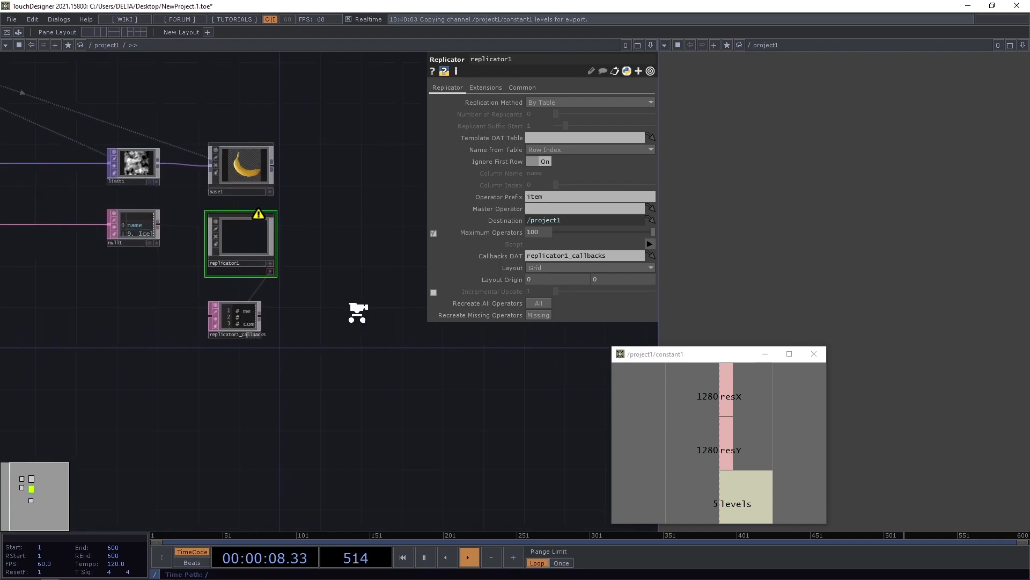
scroll(354, 308, down, 3)
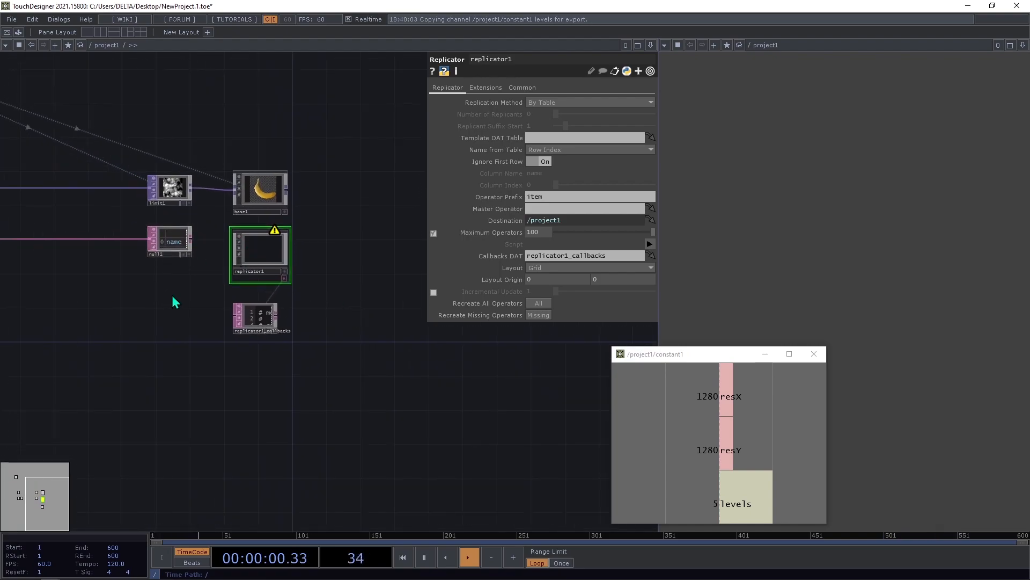
drag(179, 297, 234, 300)
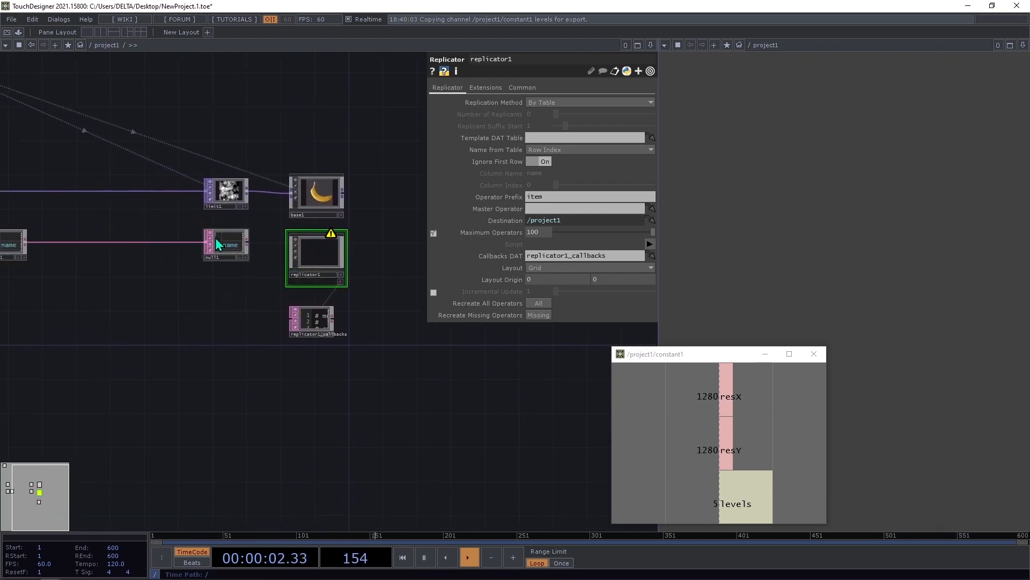
scroll(215, 238, up, 5)
drag(318, 231, 298, 287)
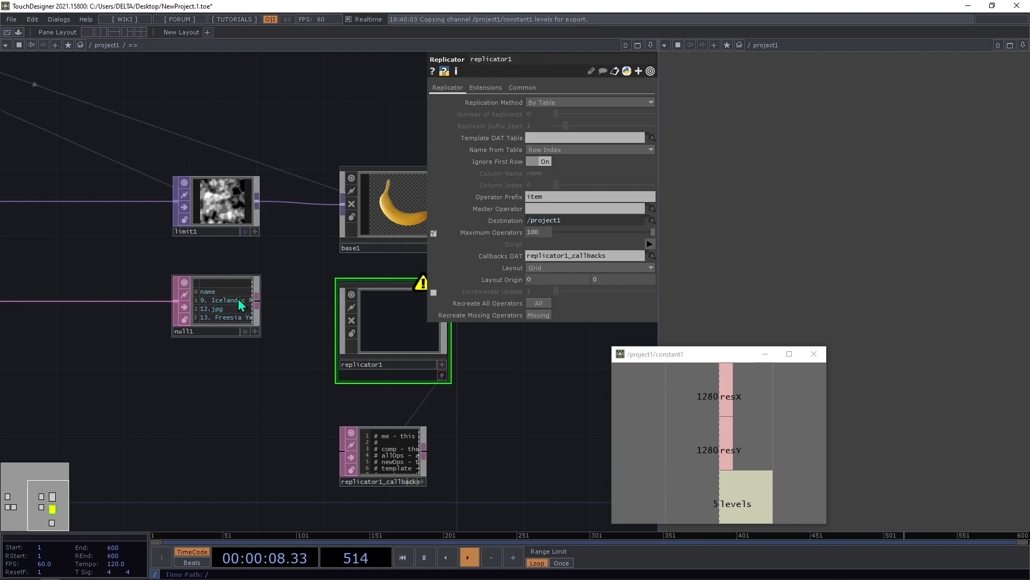
drag(230, 311, 571, 136)
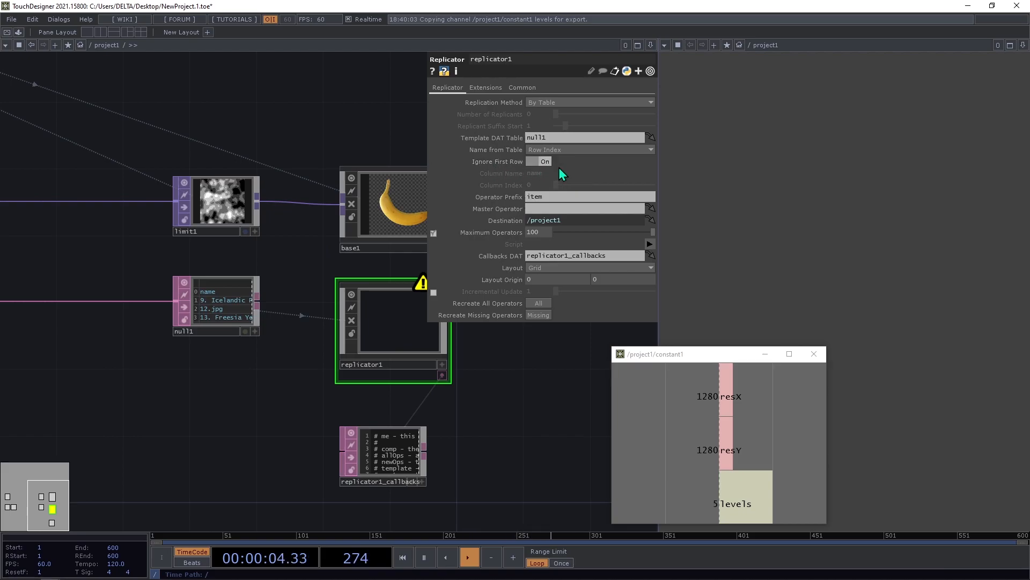
drag(379, 207, 559, 208)
Step: Examine the replicated item COMPs and their connections to limit1 and replicator1
drag(359, 118, 266, 148)
scroll(252, 172, down, 3)
drag(237, 191, 178, 131)
scroll(215, 161, down, 2)
scroll(332, 287, up, 5)
scroll(163, 390, up, 5)
scroll(173, 394, down, 7)
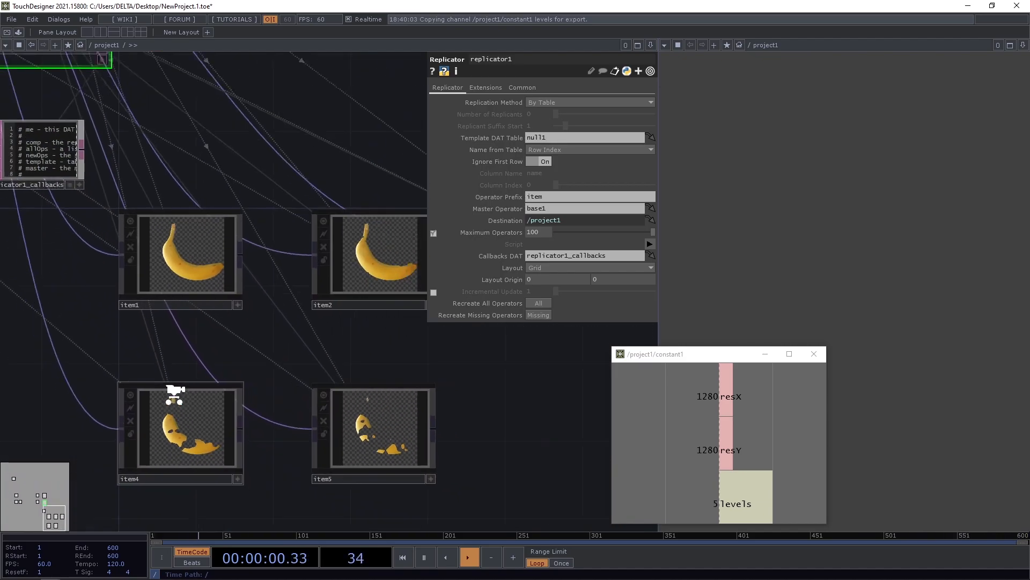
scroll(259, 418, down, 4)
scroll(216, 417, up, 5)
scroll(306, 378, down, 4)
scroll(150, 375, up, 4)
scroll(251, 432, down, 4)
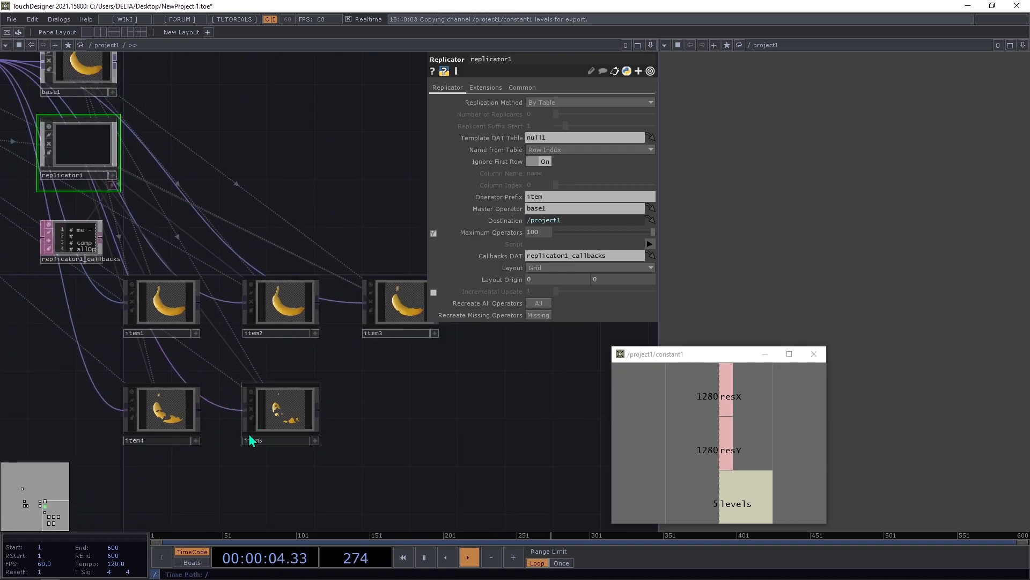
scroll(267, 434, up, 5)
scroll(327, 409, down, 3)
scroll(263, 369, down, 2)
scroll(262, 368, up, 5)
scroll(257, 366, down, 6)
scroll(257, 366, up, 5)
middle_drag(274, 348, 248, 365)
drag(248, 111, 416, 331)
scroll(419, 335, down, 5)
scroll(269, 299, up, 5)
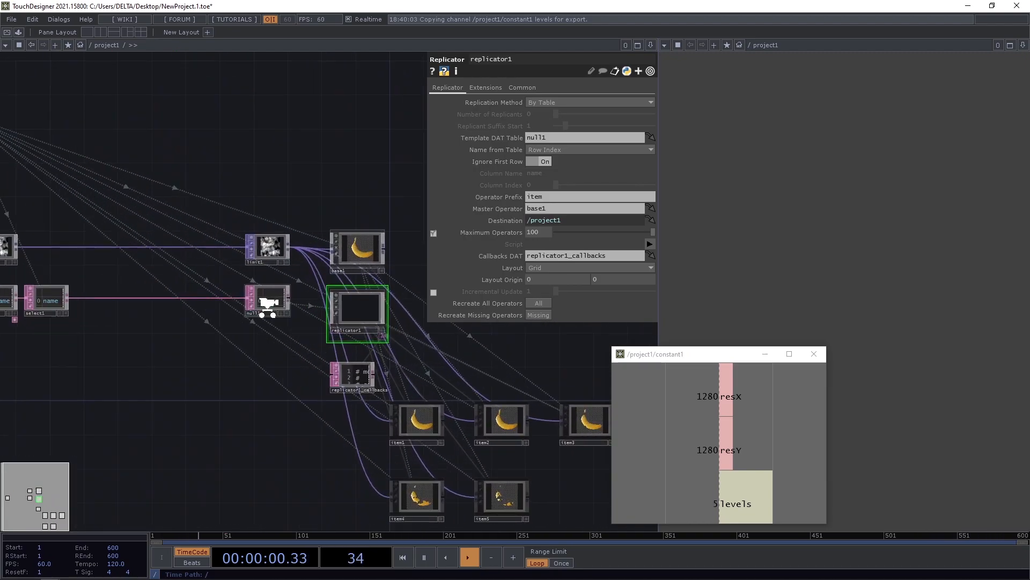
Step: Open null1's table in a floating viewer and park it over the empty network pane, above the constant1 viewer
scroll(252, 285, up, 5)
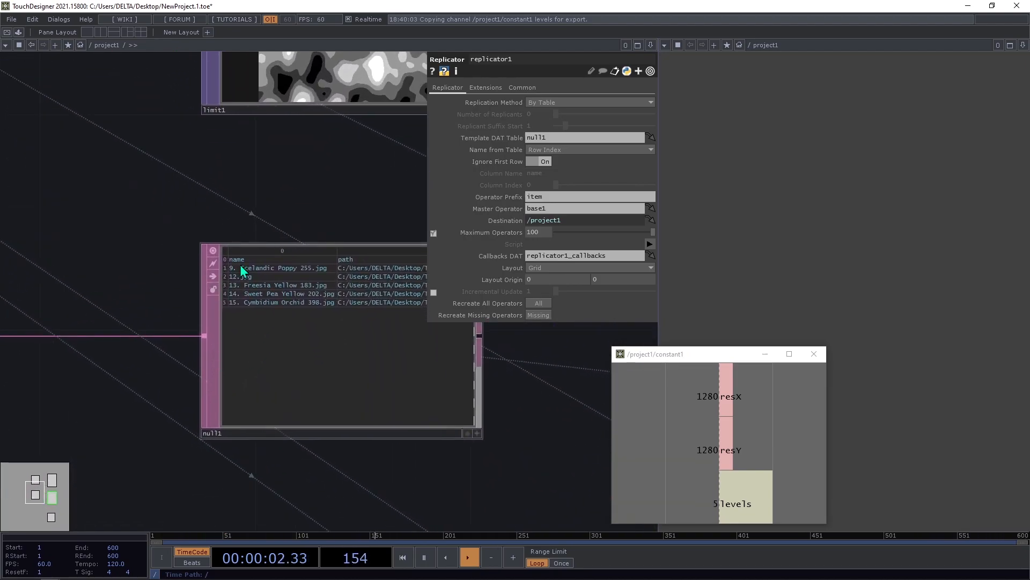
drag(289, 513, 194, 483)
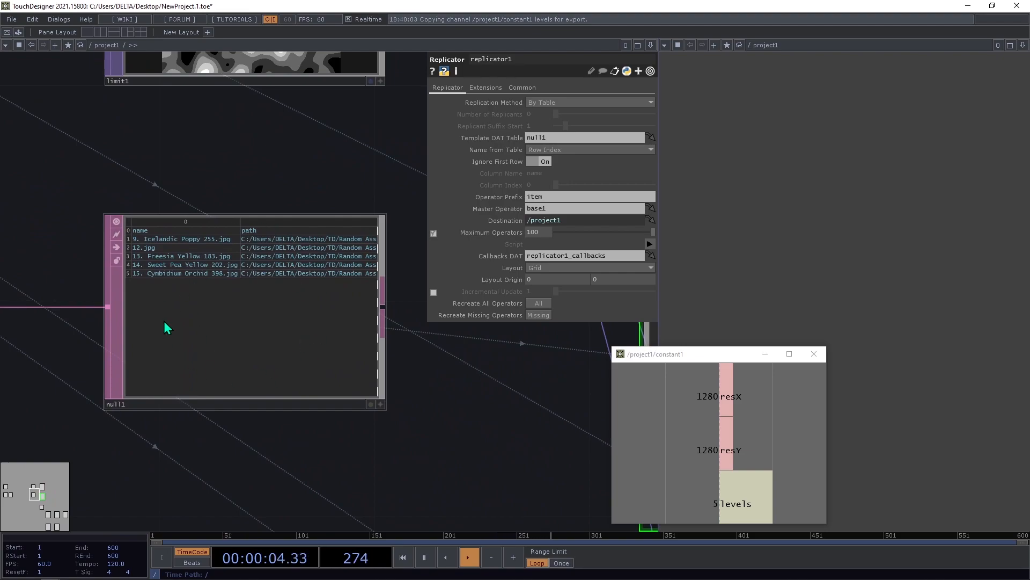
scroll(169, 304, down, 5)
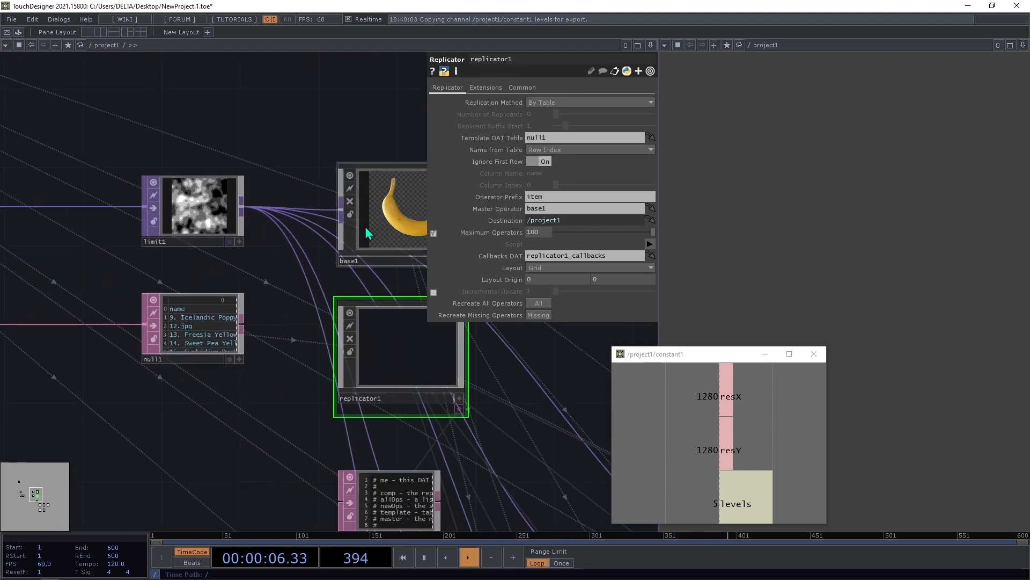
right_click(224, 326)
click(239, 316)
drag(236, 238, 816, 183)
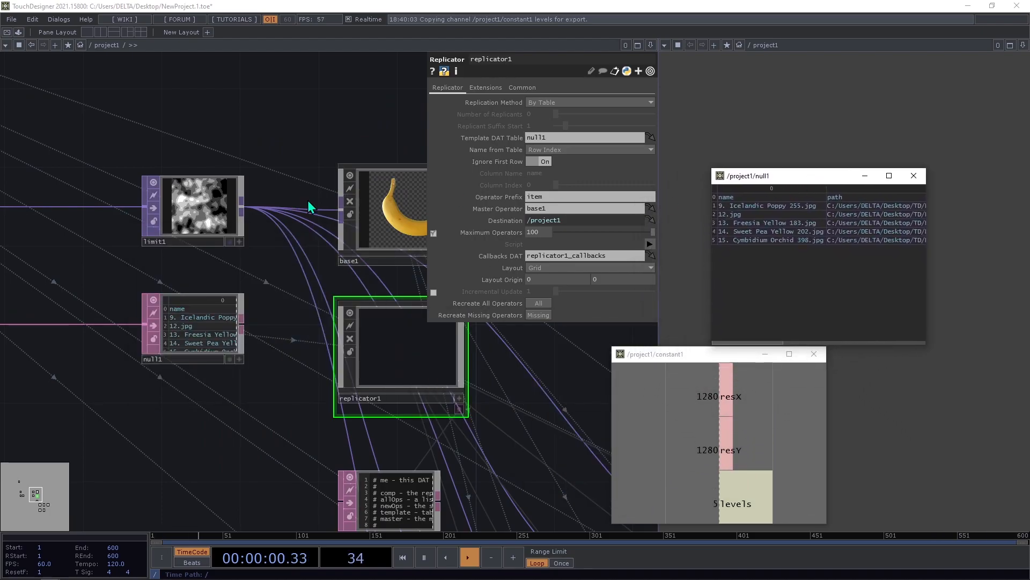
Step: Enter base1's network, expand the File parameter of moviefilein1 and widen its parameter window
drag(310, 117, 191, 131)
scroll(190, 131, down, 5)
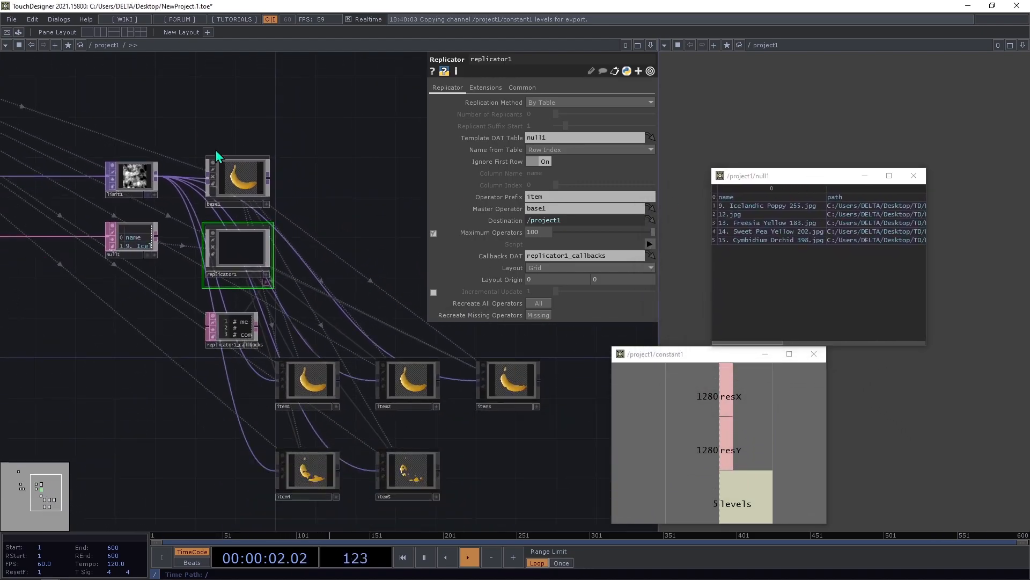
click(240, 183)
key(i)
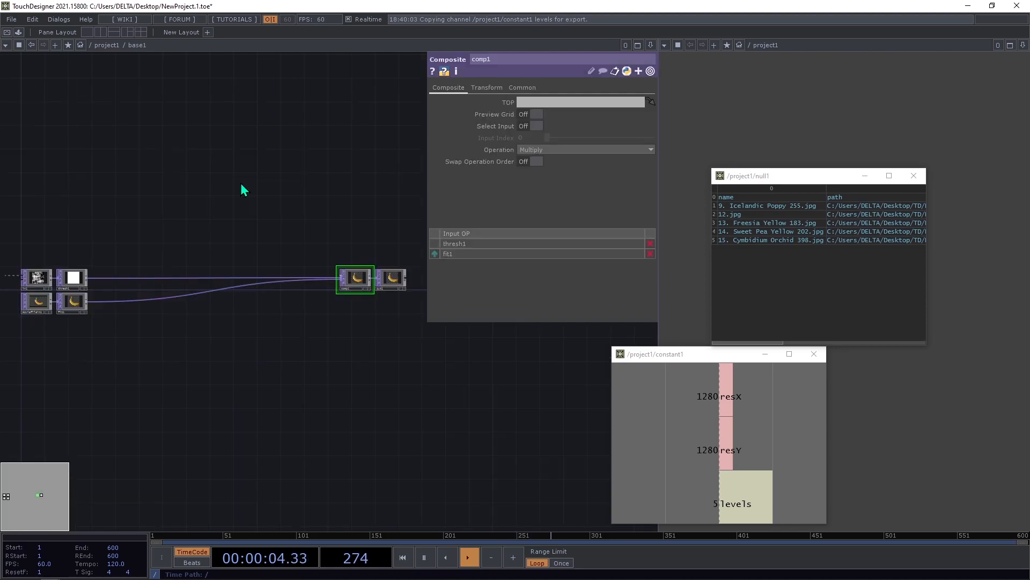
scroll(173, 280, up, 5)
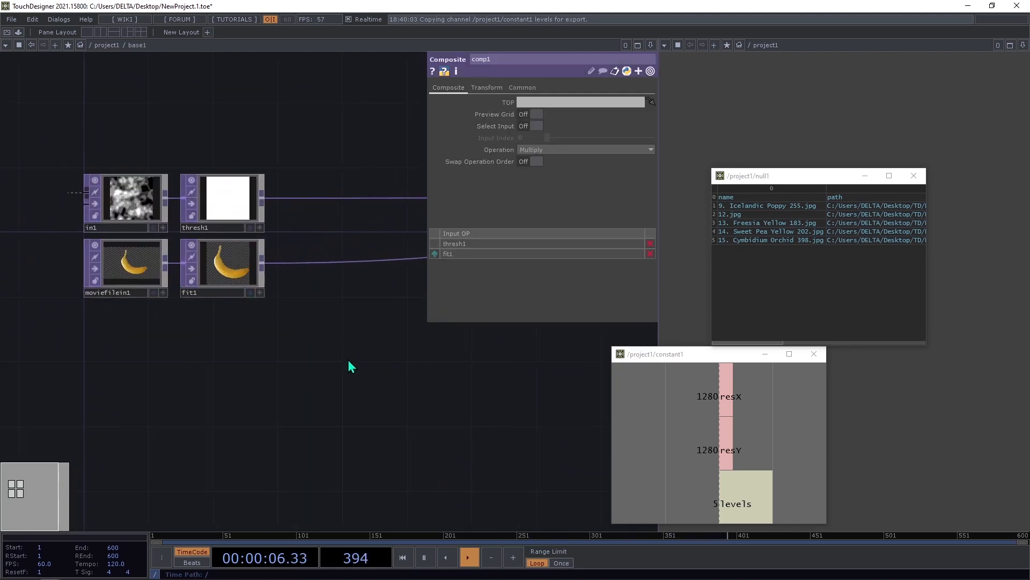
drag(283, 363, 267, 404)
click(119, 304)
click(521, 103)
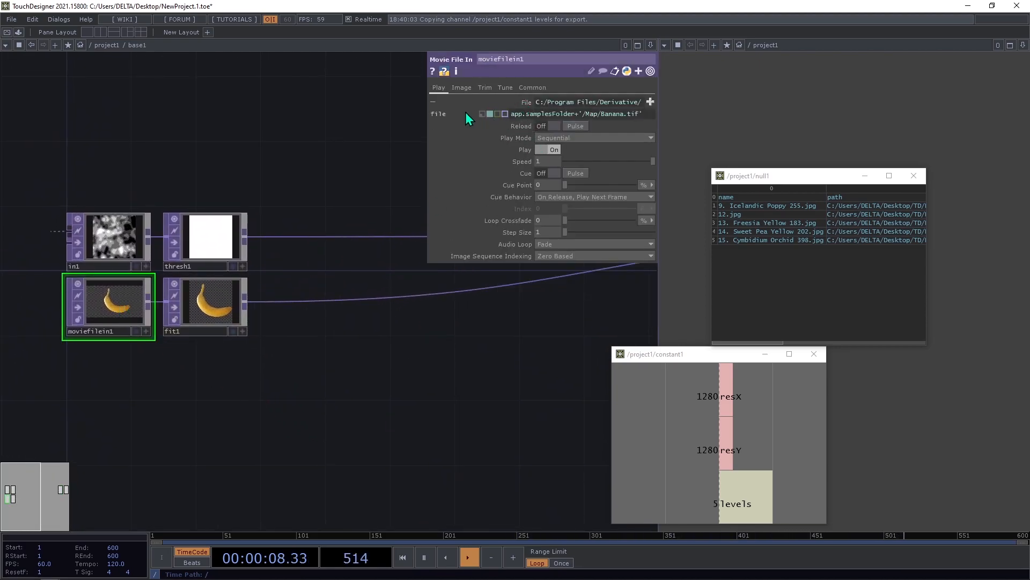
drag(406, 117, 123, 118)
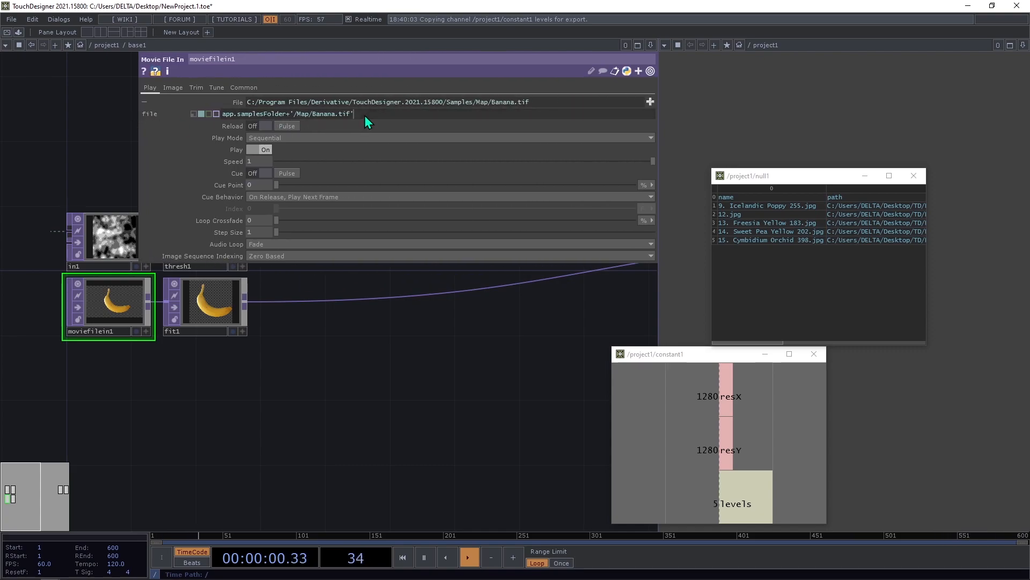
Step: Replace moviefilein1's File expression with op('../null1')[parent().digits,'path']
drag(365, 115, 167, 118)
text(op)
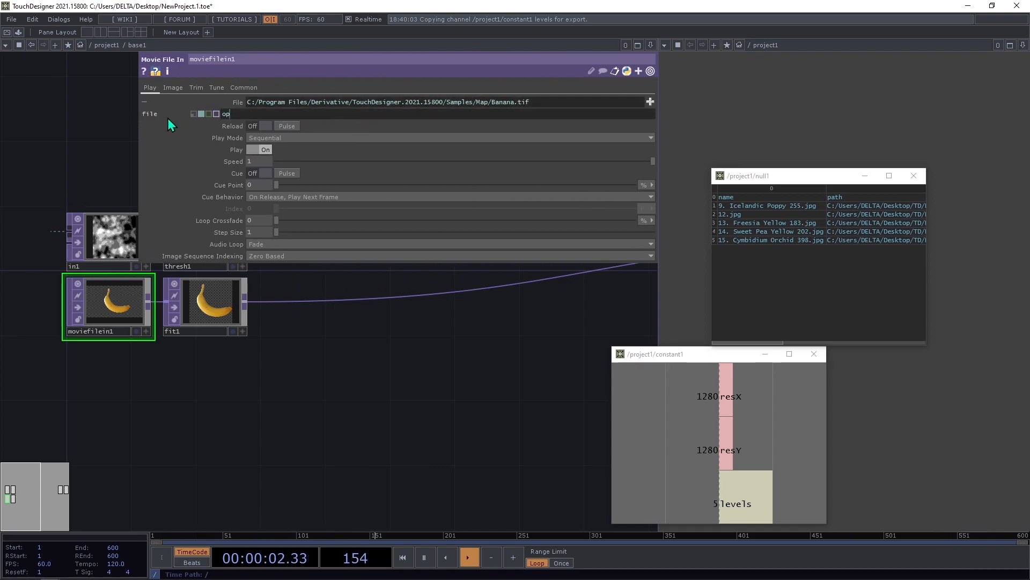
text(('../null1)
text(igh)
key(BackSpace)
text(ts)
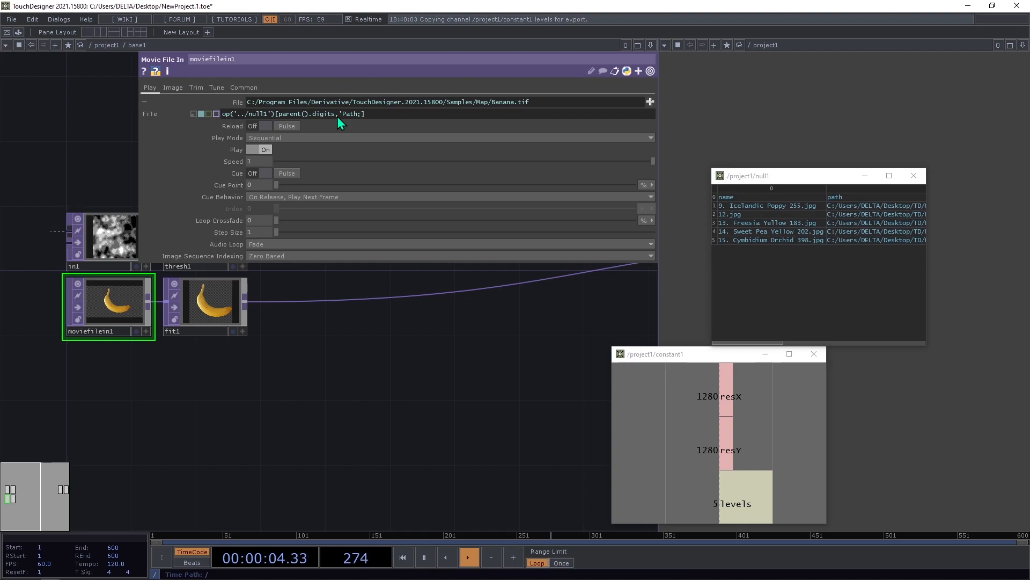
text(')
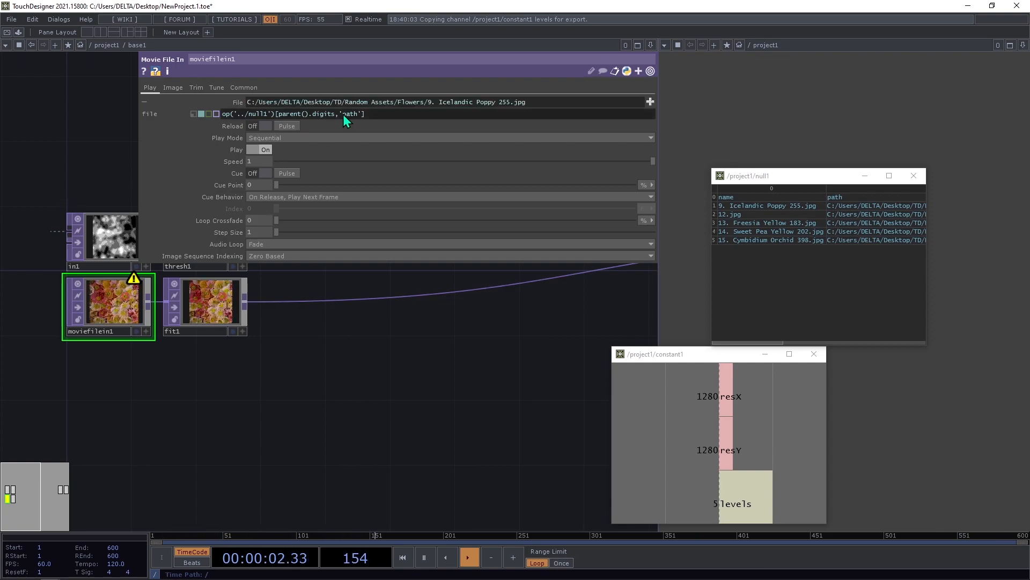
Step: Inspect the image loaded in moviefilein1, then return to project1 and compare the images across the replicated items
scroll(226, 455, up, 3)
scroll(245, 446, down, 2)
scroll(136, 411, up, 4)
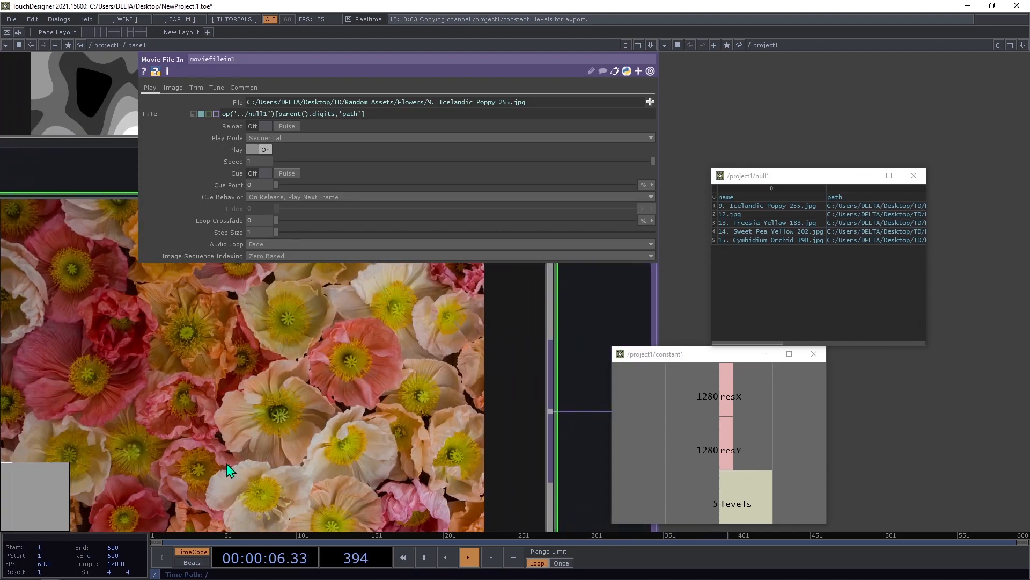
scroll(223, 476, down, 5)
scroll(197, 420, down, 8)
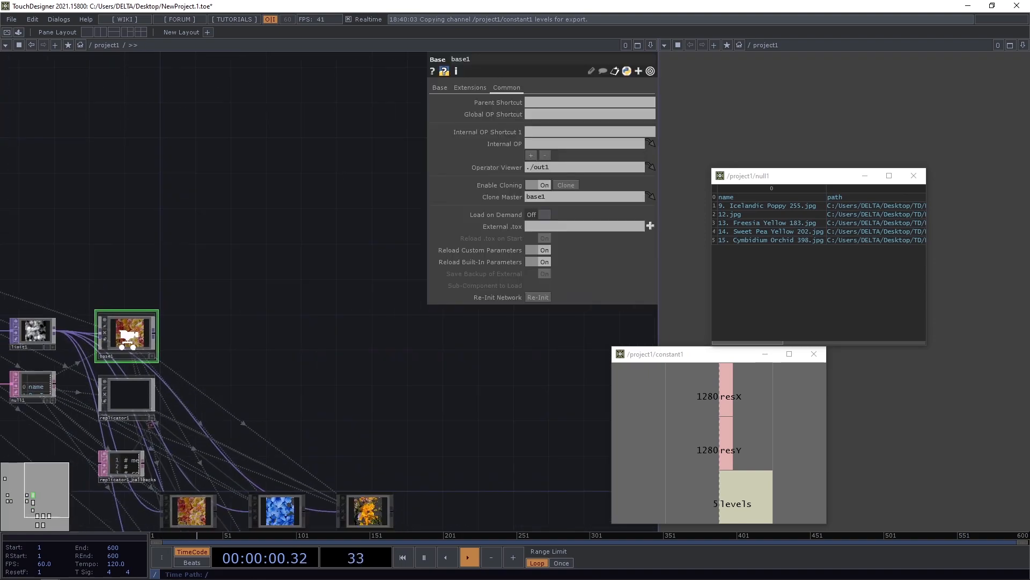
scroll(188, 416, down, 3)
scroll(194, 400, up, 6)
scroll(209, 303, up, 2)
scroll(225, 301, down, 7)
scroll(160, 314, up, 3)
scroll(157, 322, down, 4)
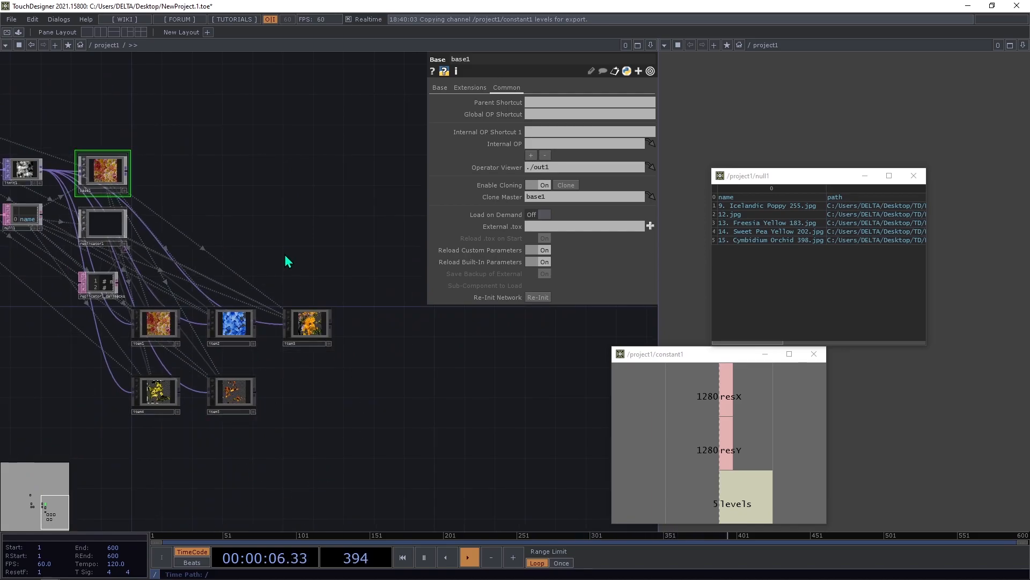
scroll(258, 324, up, 4)
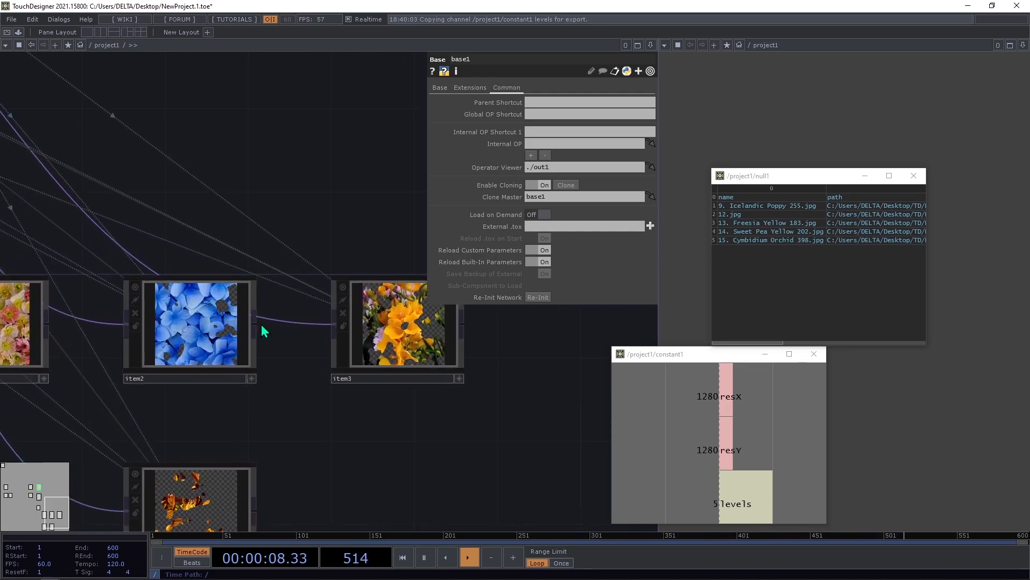
scroll(260, 322, down, 5)
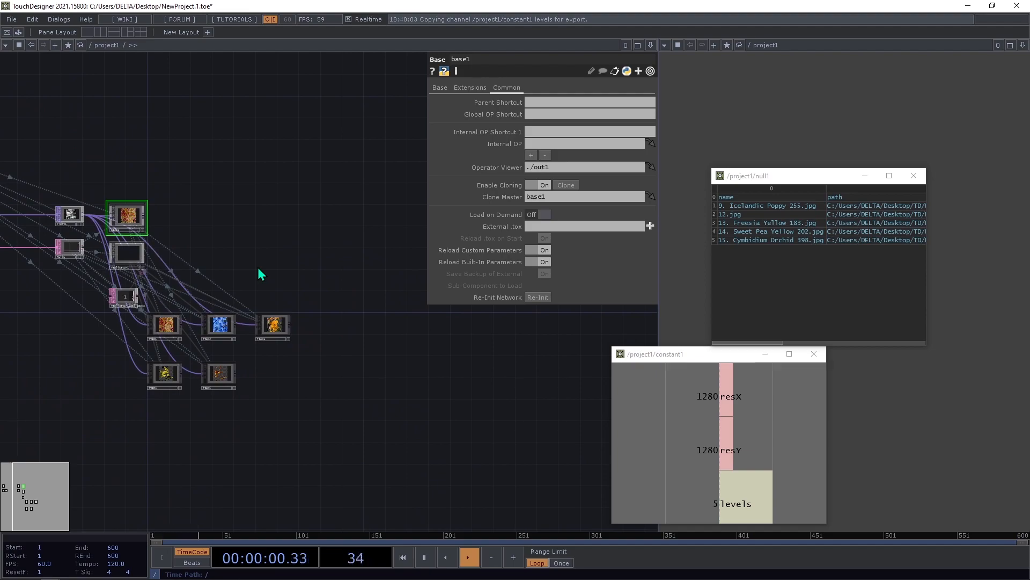
Step: Add a Composite TOP beside the replicated items and wire the outputs of item1 through item5 into it
key(Tab)
text(c)
click(196, 223)
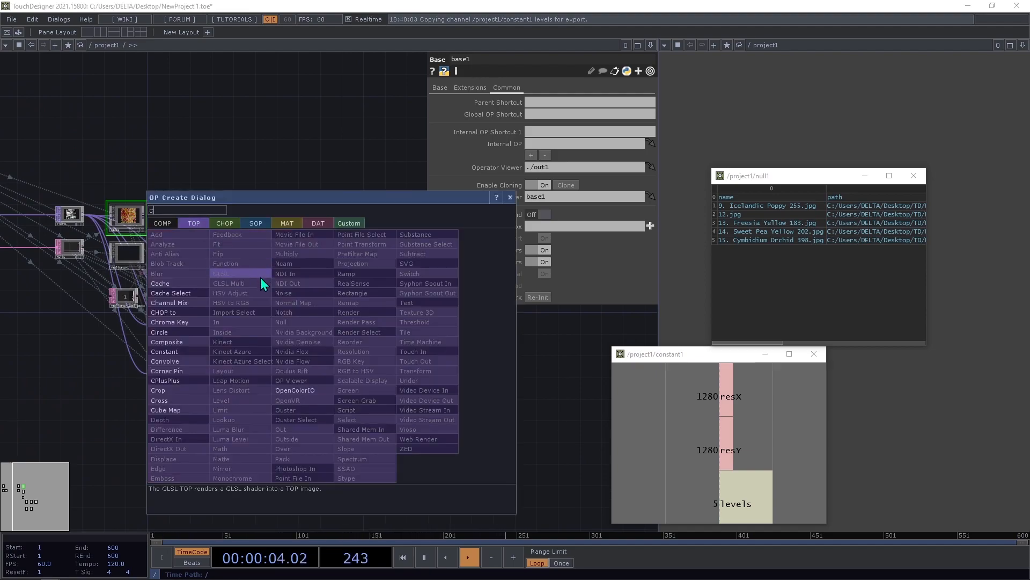
click(198, 339)
click(322, 364)
drag(164, 320, 165, 322)
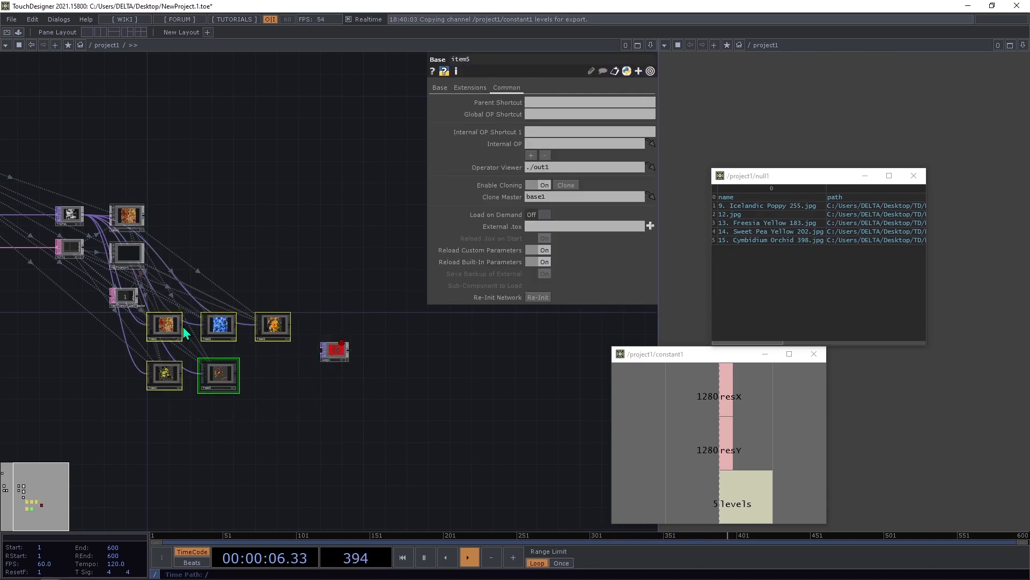
drag(315, 355, 316, 353)
Step: Set comp1's Operation to Over
scroll(316, 352, up, 10)
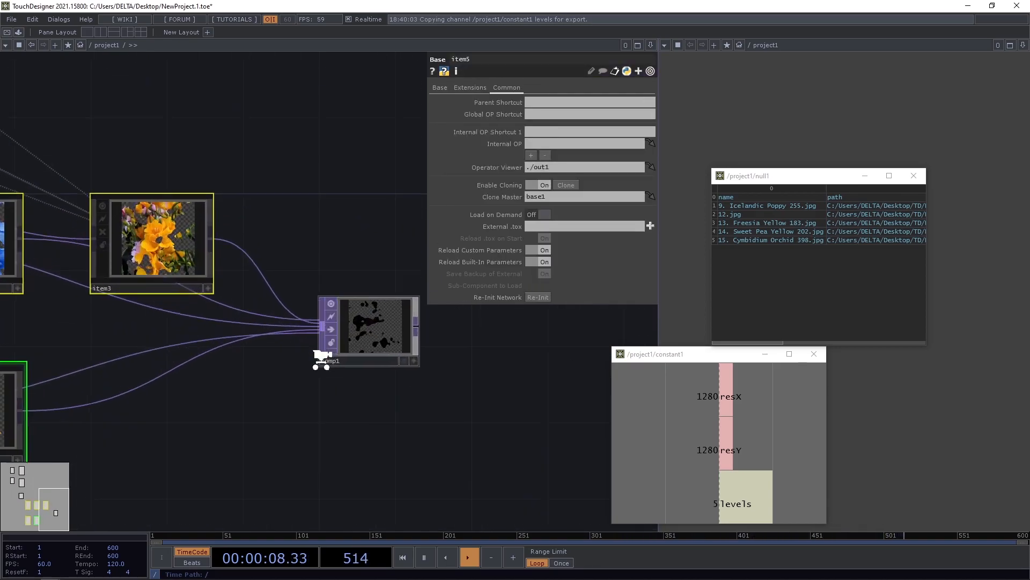
key(Tab)
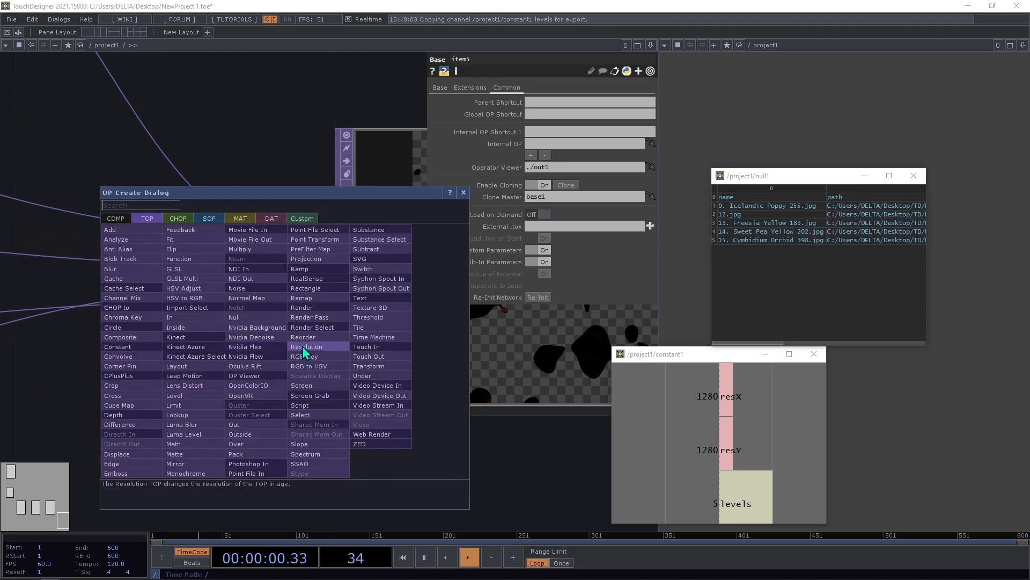
click(527, 341)
click(593, 150)
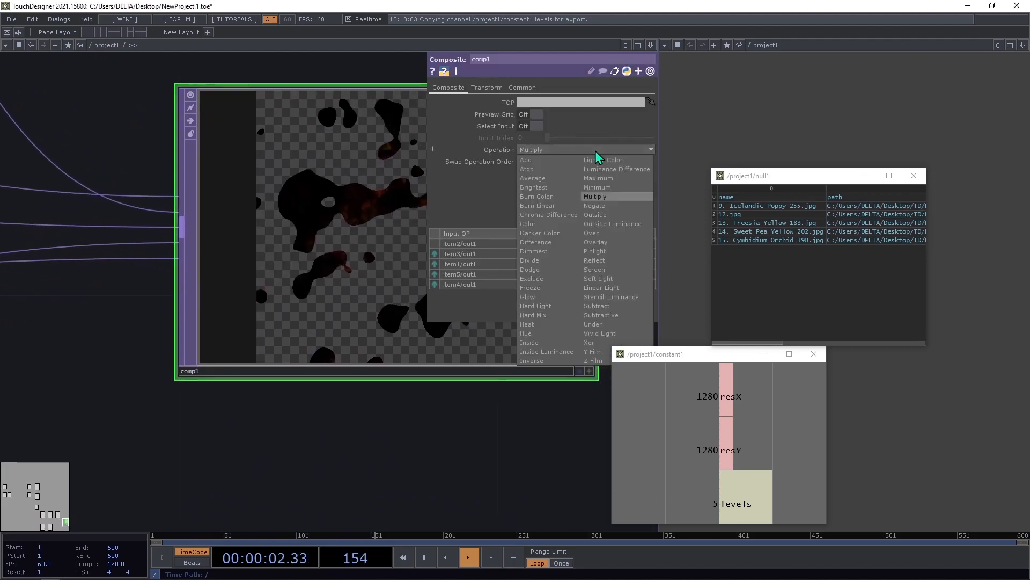
click(610, 236)
scroll(276, 184, down, 6)
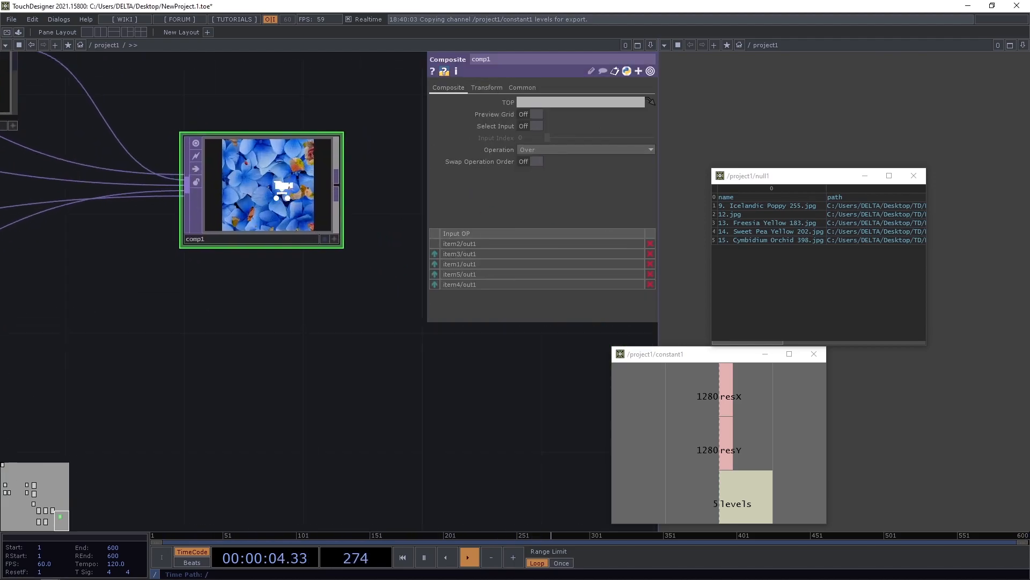
Step: Reorder comp1's inputs so they run sequentially from item1 through item5
scroll(275, 184, up, 5)
scroll(297, 249, down, 5)
drag(134, 289, 349, 346)
scroll(375, 268, down, 4)
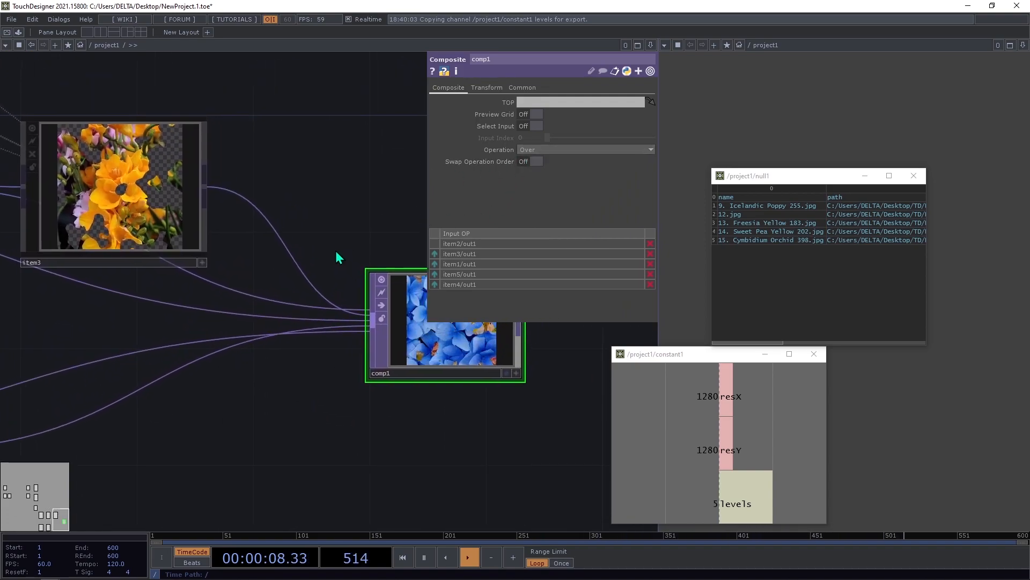
scroll(436, 263, up, 5)
click(435, 264)
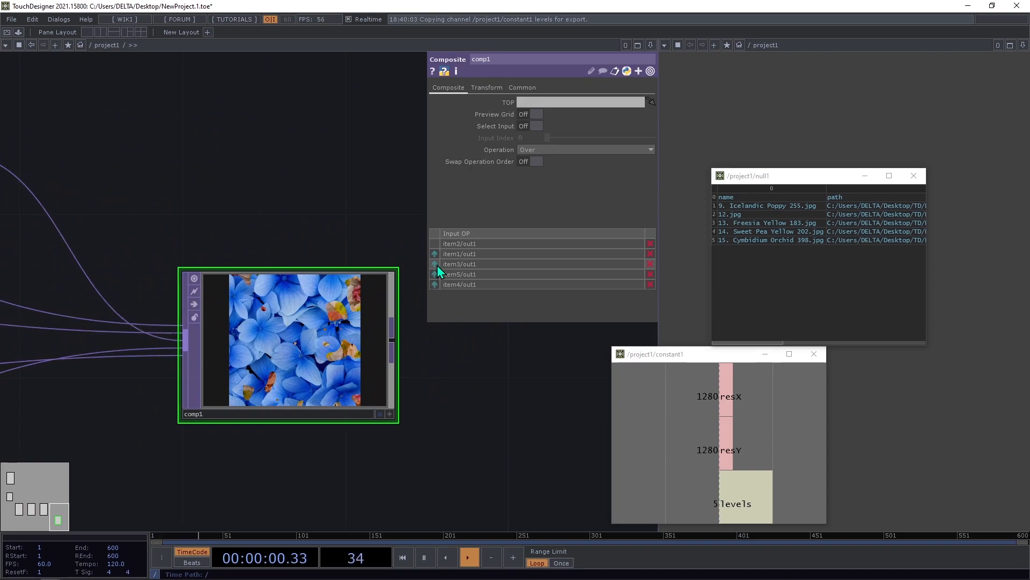
click(434, 255)
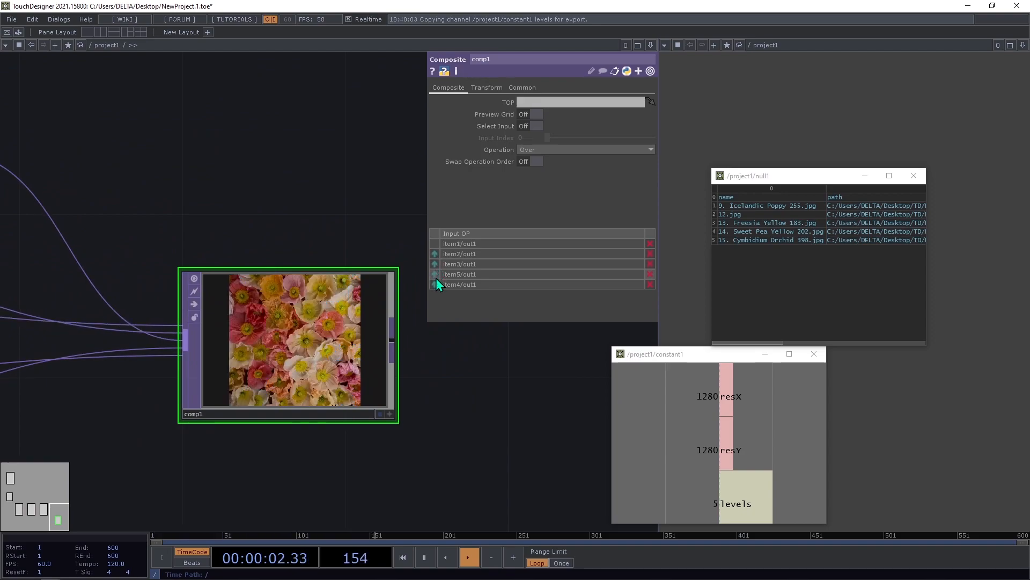
click(435, 281)
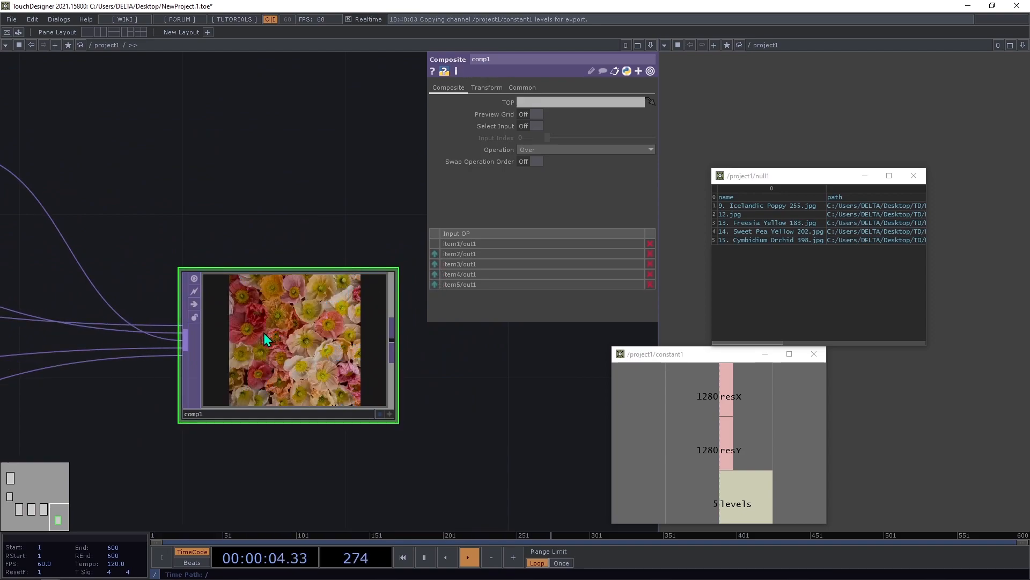
Step: Turn on Swap Operation Order for comp1
scroll(215, 161, down, 4)
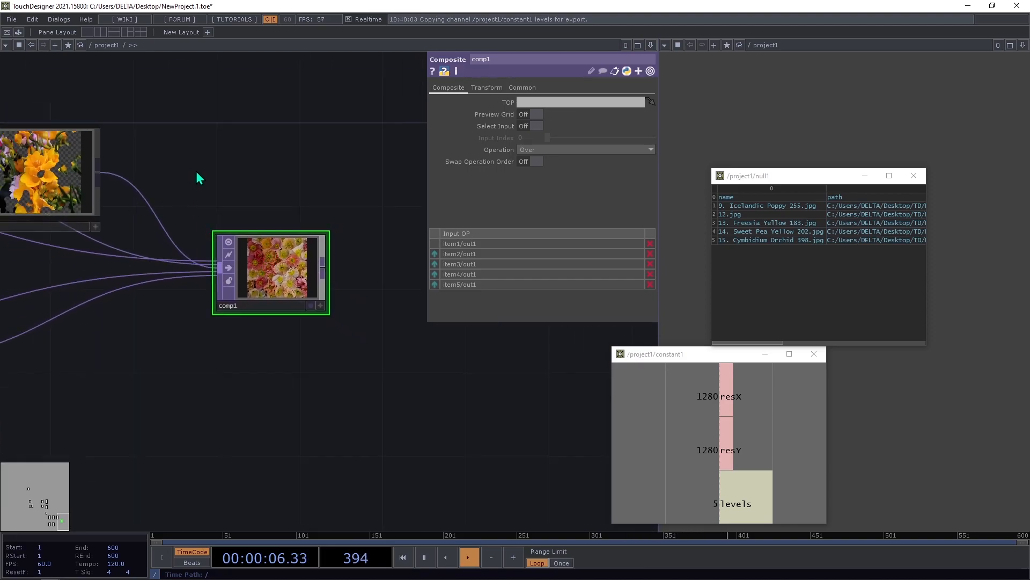
drag(197, 173, 278, 172)
drag(351, 182, 380, 216)
scroll(300, 254, down, 3)
scroll(300, 254, down, 2)
scroll(274, 284, up, 4)
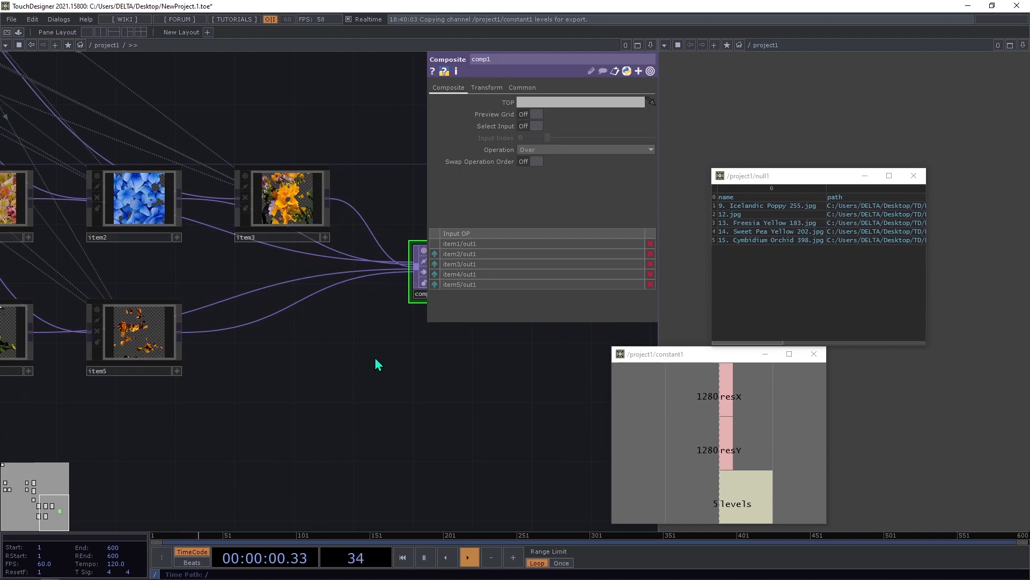
key(shift+h)
click(533, 161)
scroll(344, 241, up, 5)
drag(343, 240, 307, 193)
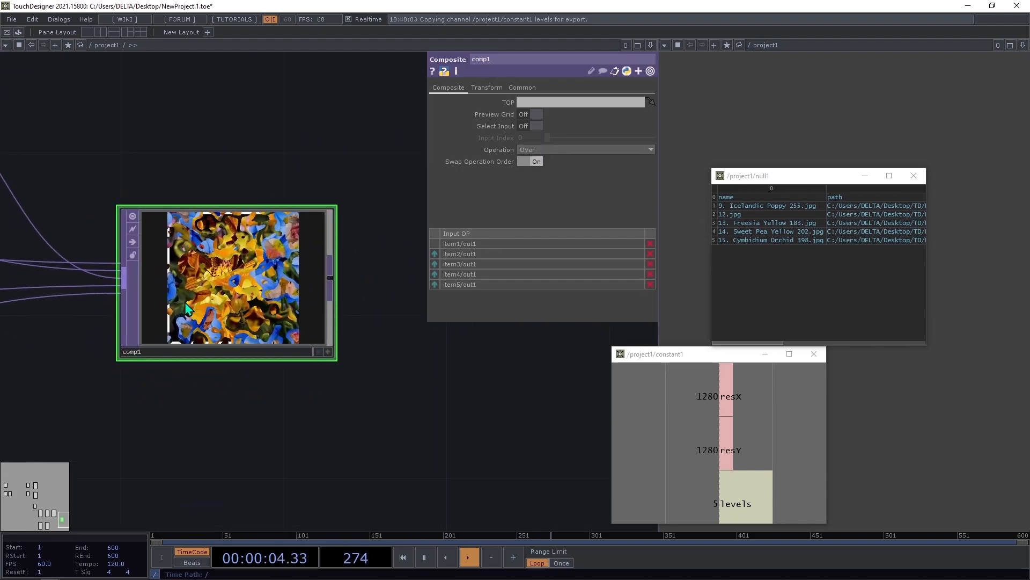
Step: Add a Null TOP after comp1, place it well clear of it, and show its output in the second network pane
scroll(186, 301, up, 3)
scroll(185, 298, down, 5)
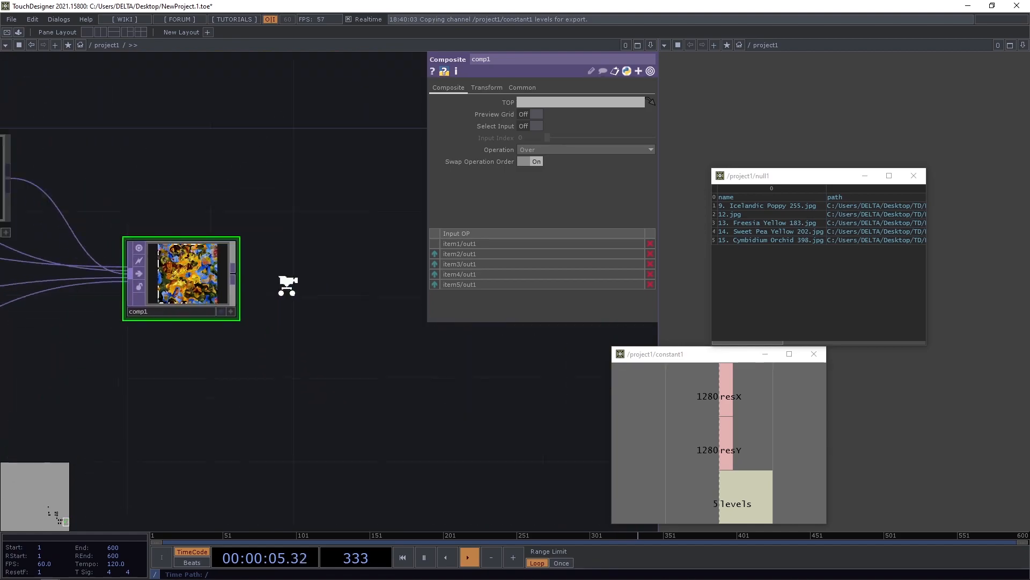
right_click(235, 274)
click(205, 245)
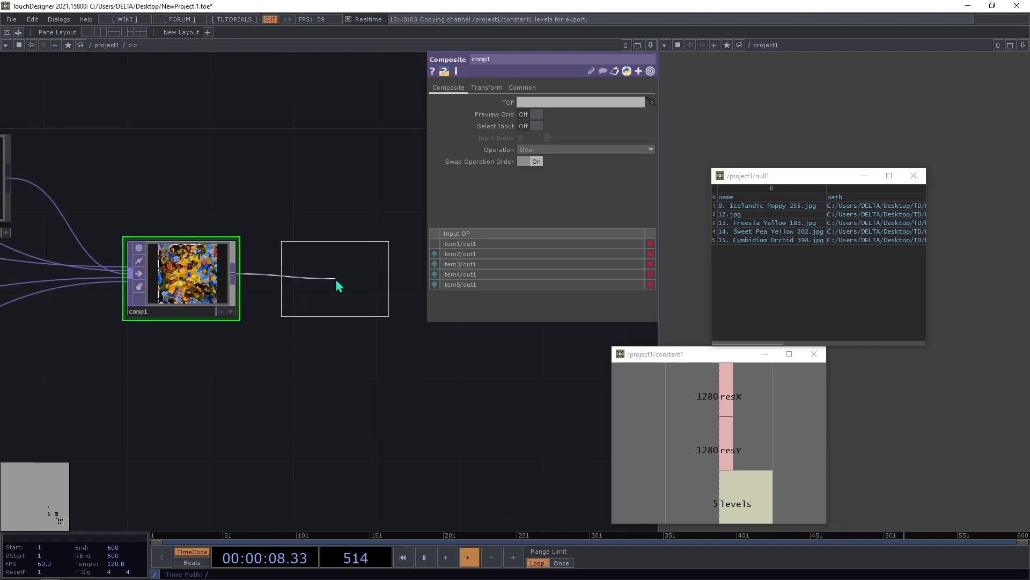
click(328, 279)
click(365, 312)
drag(326, 286, 564, 286)
Step: Move the floating null1 and constant1 viewers off the output image and over the network area
drag(834, 169, 403, 268)
drag(677, 354, 472, 346)
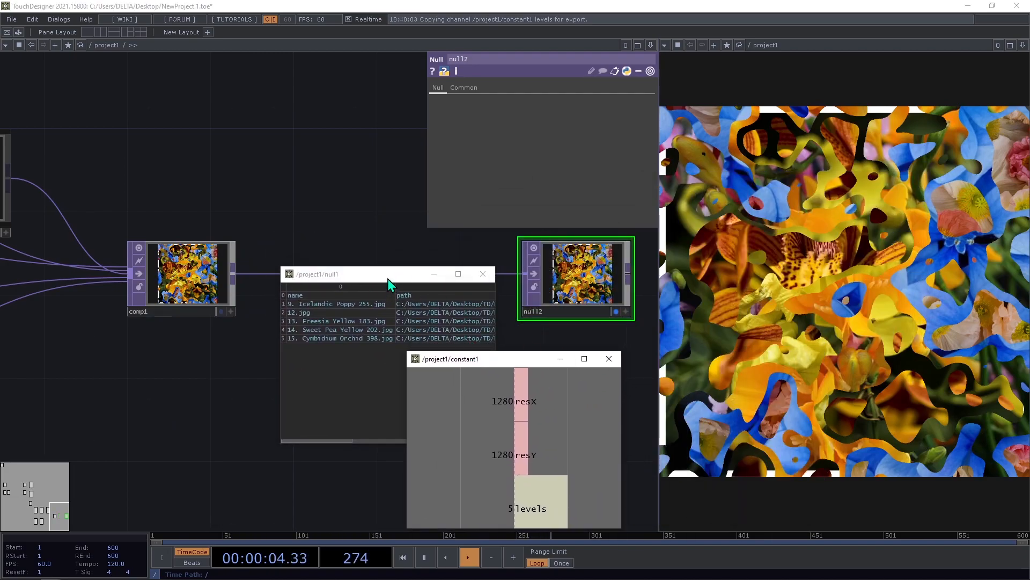
drag(386, 277, 417, 337)
Step: Animate noise1 by setting its Translate Z expression to absTime.seconds
scroll(365, 307, down, 6)
drag(313, 235, 497, 237)
scroll(68, 196, up, 3)
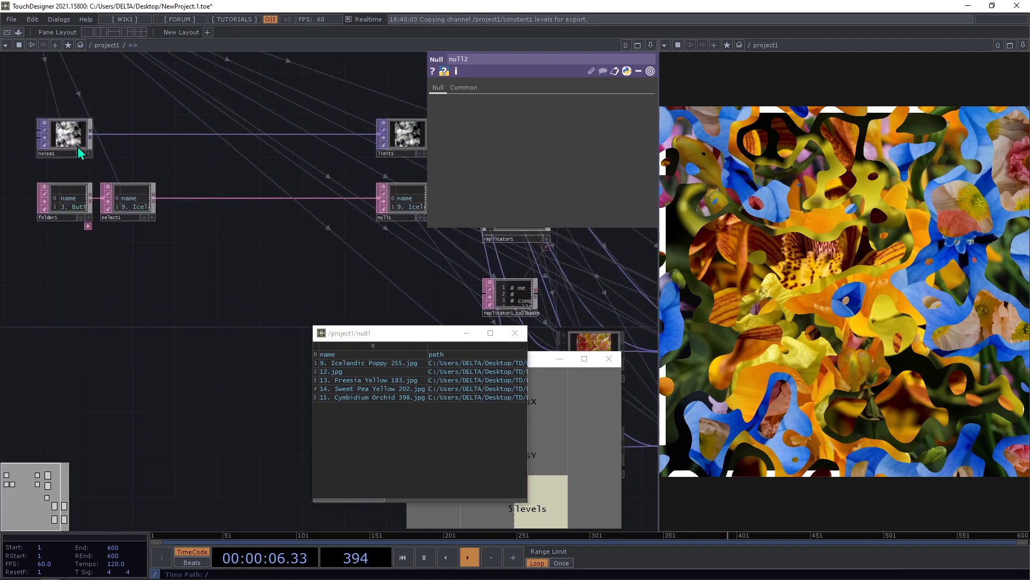
click(83, 154)
click(472, 89)
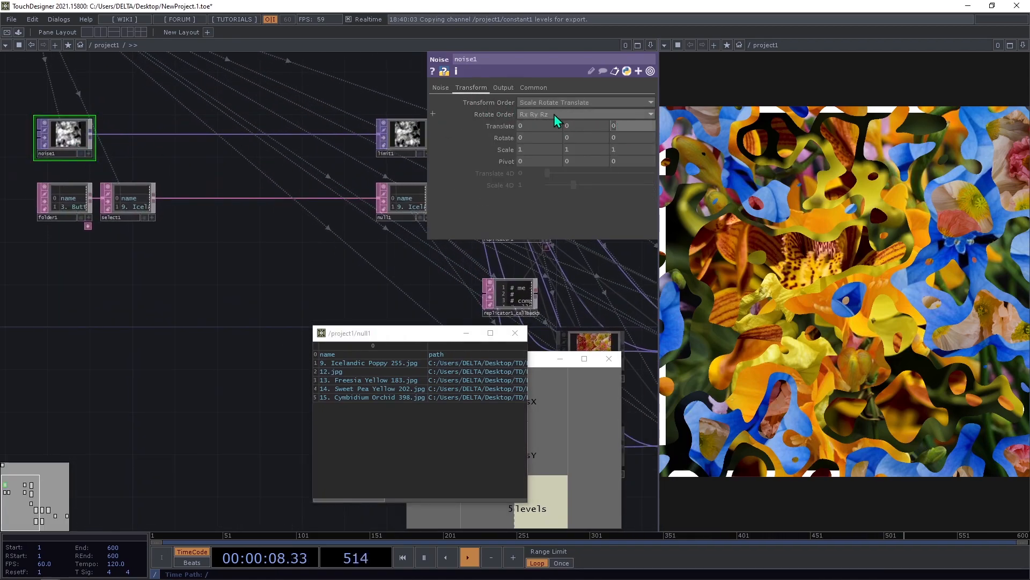
text(absToimime.seconds)
key(Return)
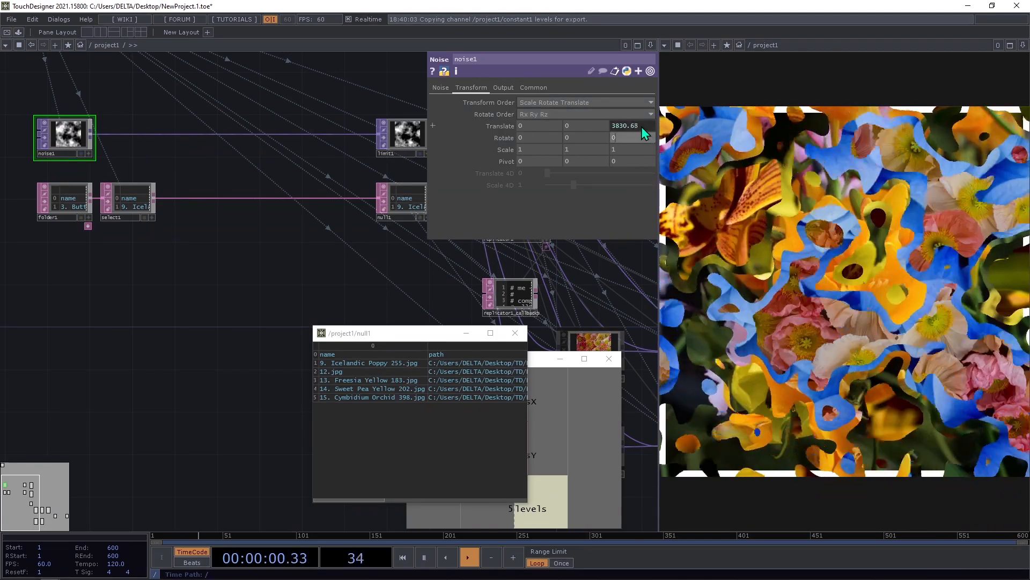
Step: Slow the noise animation by changing noise1's Translate Z expression to absTime.seconds*0.1
click(638, 126)
text(*0)
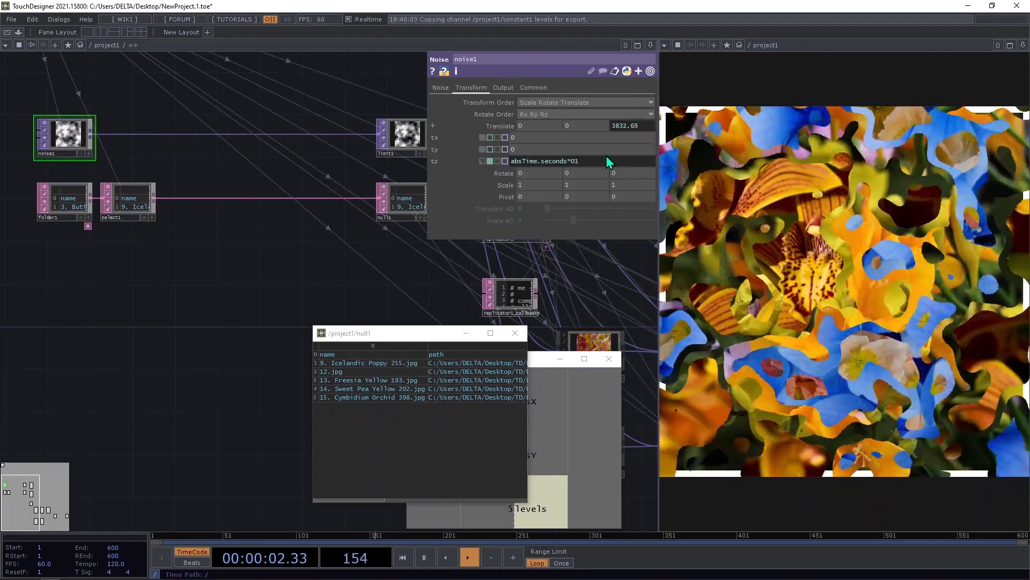
text(.1)
key(Return)
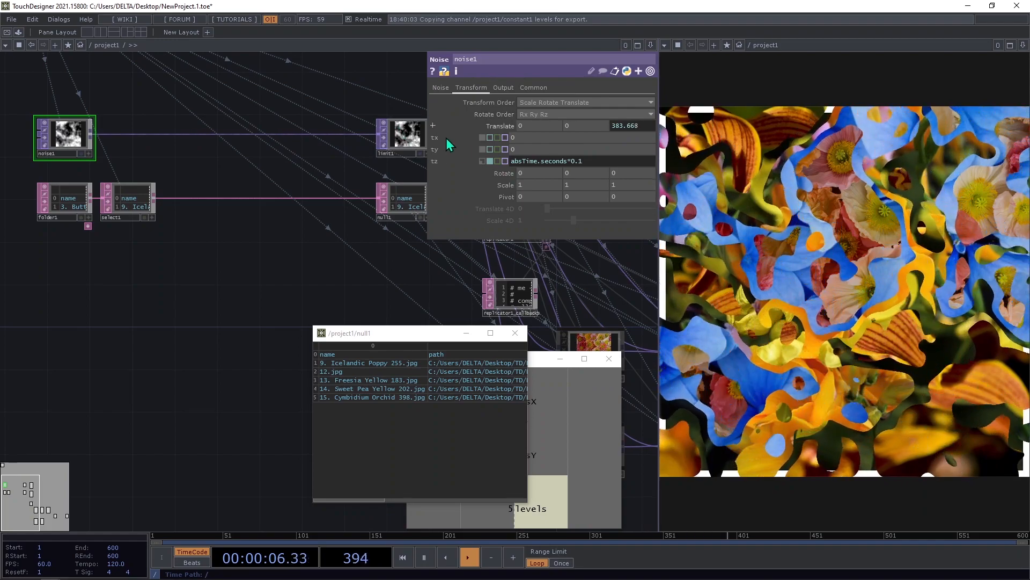
Step: Try adjusting the Harmonics value of noise1
click(434, 127)
click(445, 90)
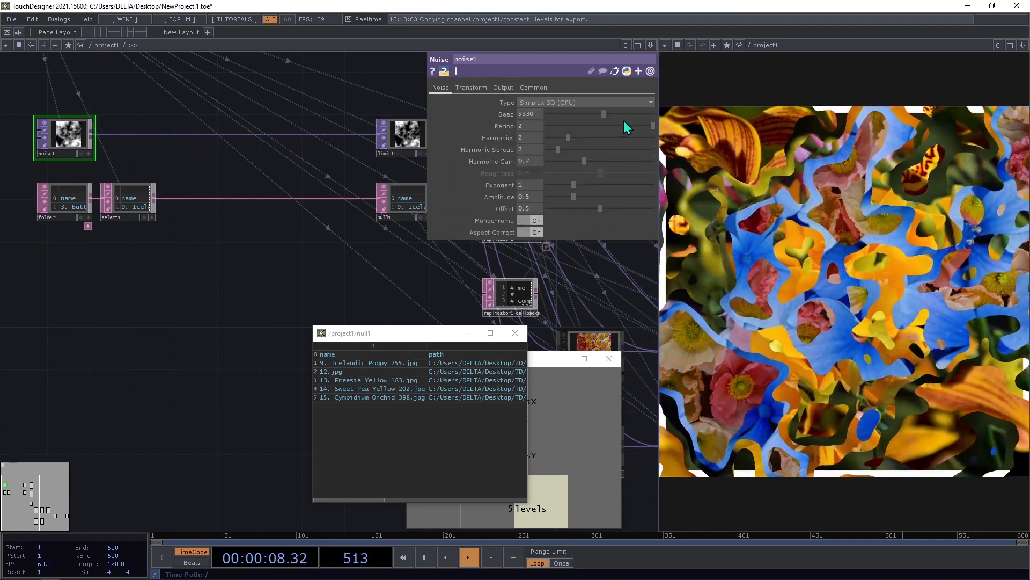
mouse_move(561, 137)
mouse_down()
mouse_move(655, 140)
mouse_move(568, 143)
mouse_up()
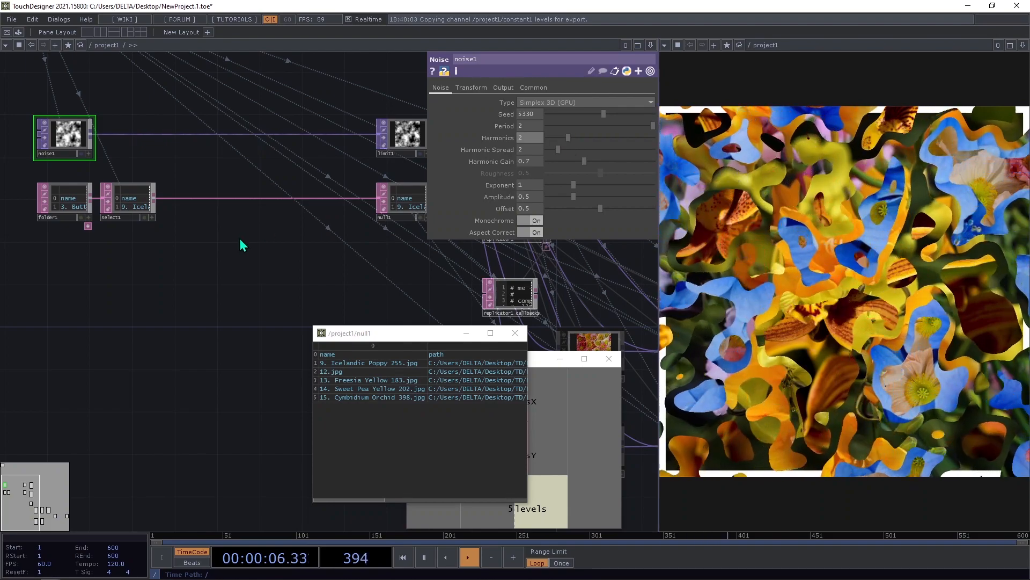
Step: Move the floating viewers clear of the network and set the levels channel of constant1 to 8
drag(239, 244, 193, 235)
scroll(160, 205, down, 3)
drag(469, 334, 351, 408)
drag(535, 363, 643, 525)
click(63, 89)
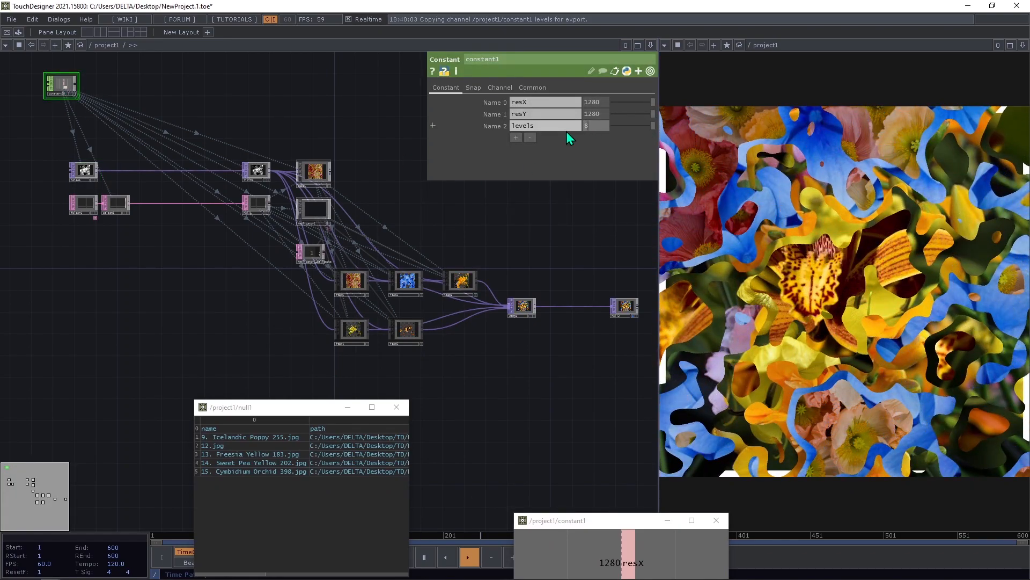
Step: Examine the newly replicated items and check which of them are wired into comp1
scroll(519, 288, up, 2)
scroll(520, 289, up, 3)
drag(481, 249, 540, 179)
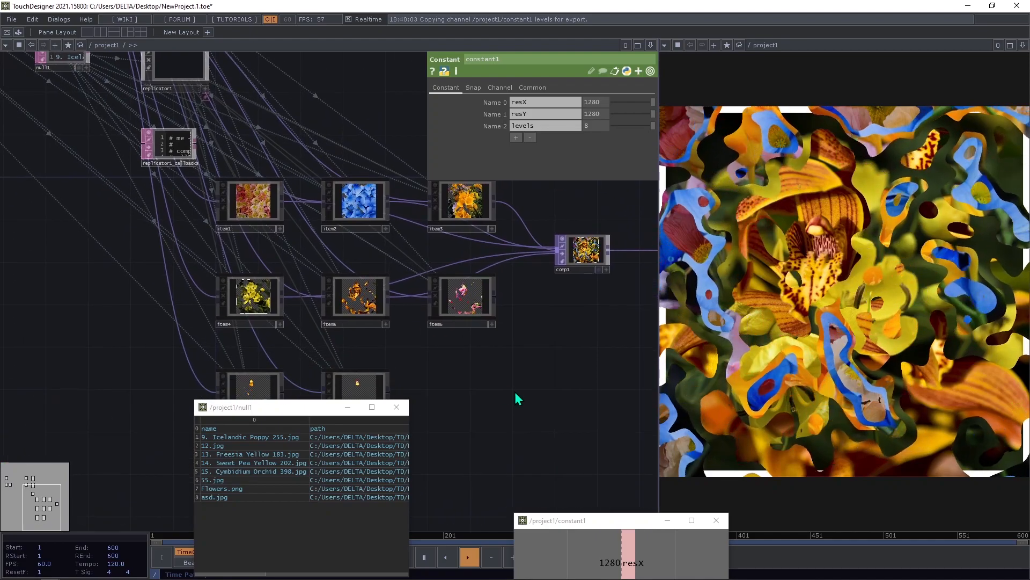
drag(429, 366, 455, 290)
drag(517, 301, 471, 336)
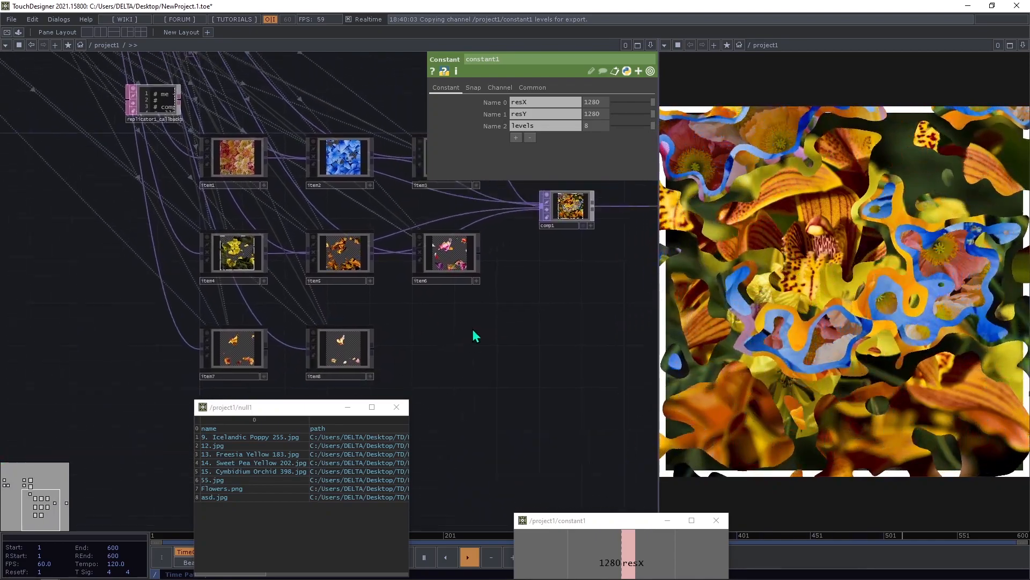
drag(521, 308, 473, 361)
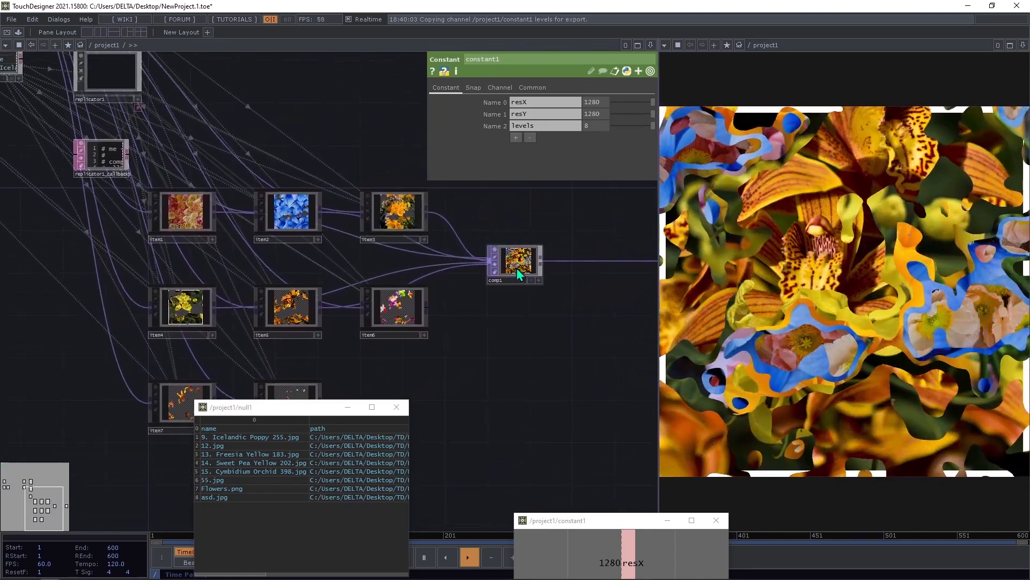
scroll(516, 268, up, 6)
scroll(545, 275, down, 2)
scroll(546, 275, down, 5)
drag(526, 221, 592, 265)
drag(301, 215, 369, 205)
drag(268, 208, 278, 186)
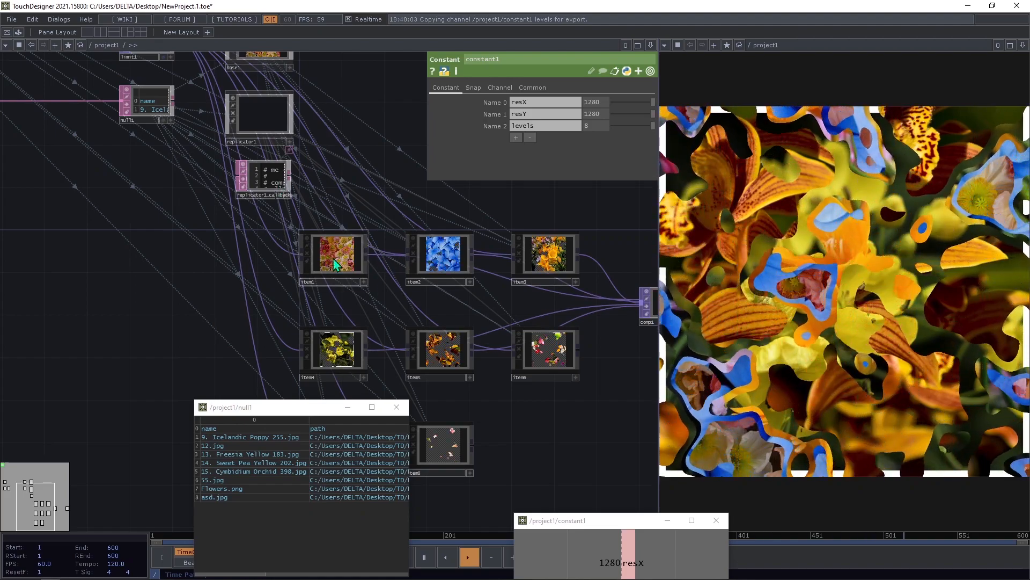
drag(609, 240, 536, 249)
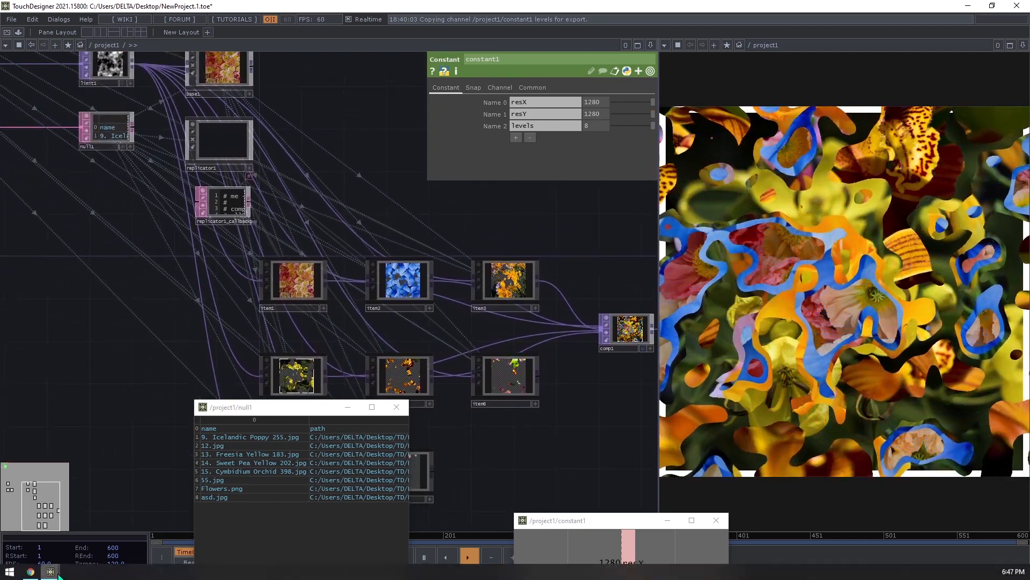
Step: Switch to the browser's Derivative forum thread, copy c.outputConnectors[0].connect(op("switch1")), and return to TouchDesigner
click(30, 571)
click(345, 428)
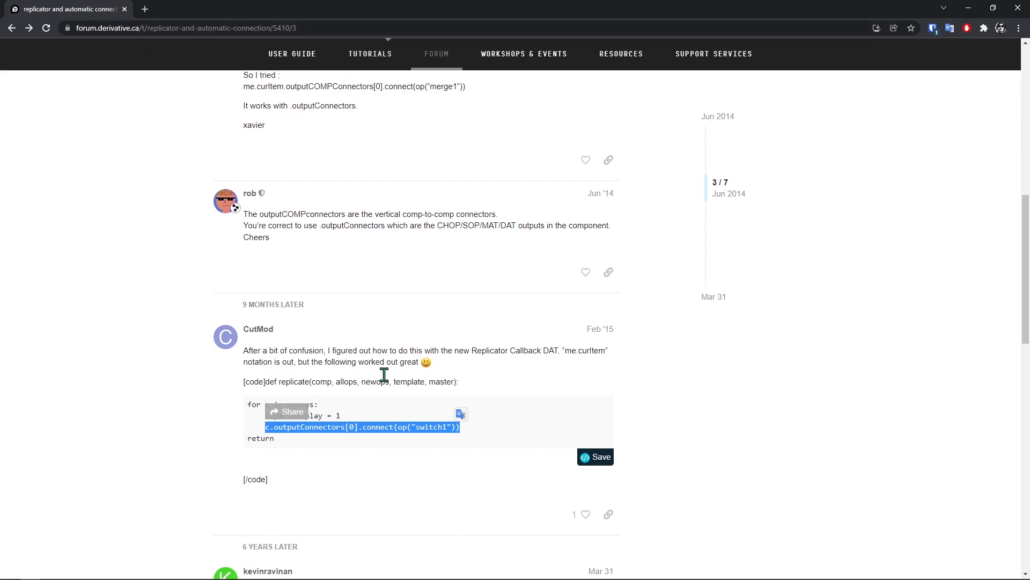
drag(462, 429, 289, 431)
key(alt+Tab)
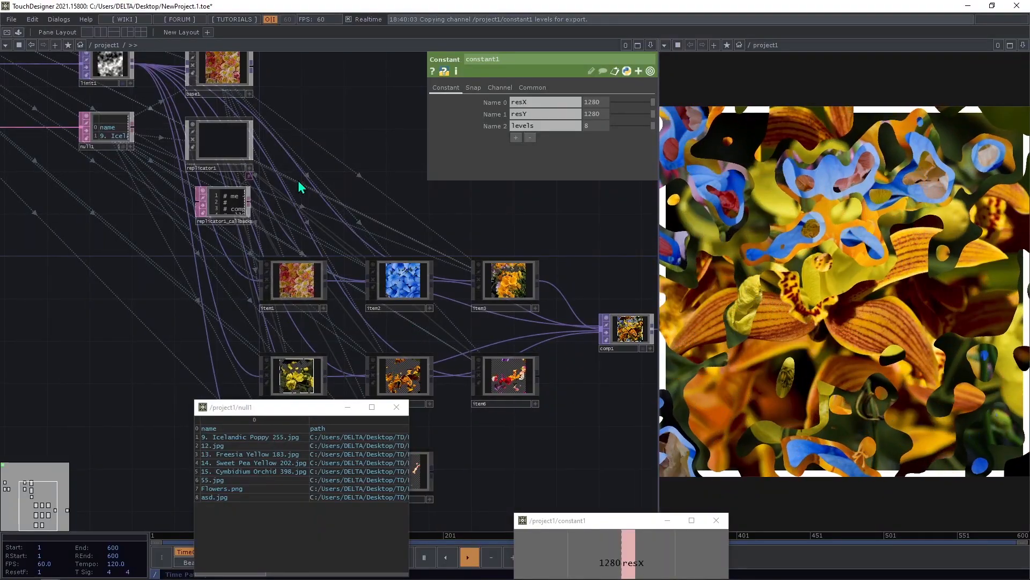
Step: Insert c.outputConnectors[0].connect(op("switch1")) inside the newOps loop of onReplicate in replicator1_callbacks
scroll(317, 204, up, 5)
drag(511, 240, 555, 239)
click(373, 361)
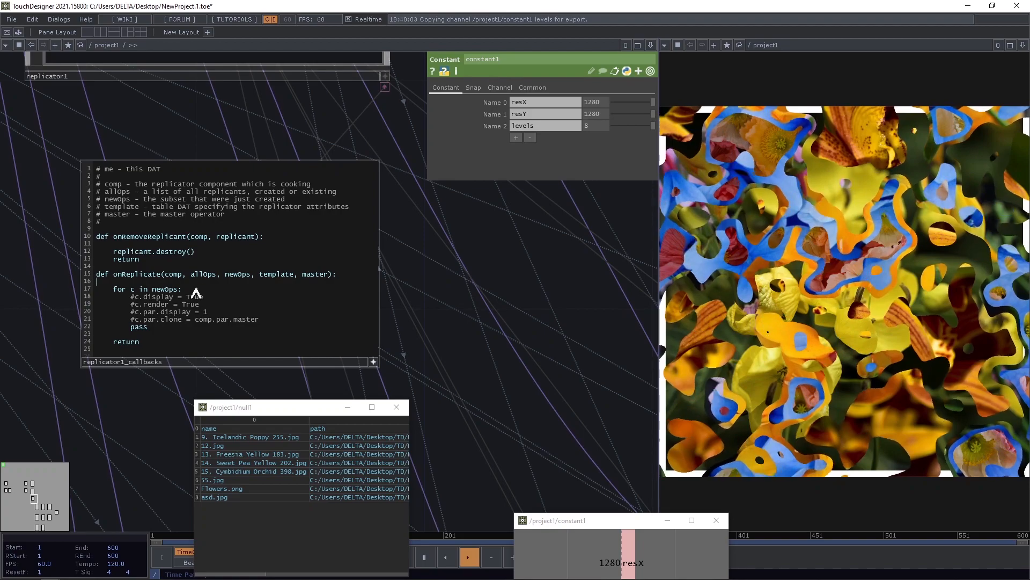
key(Return)
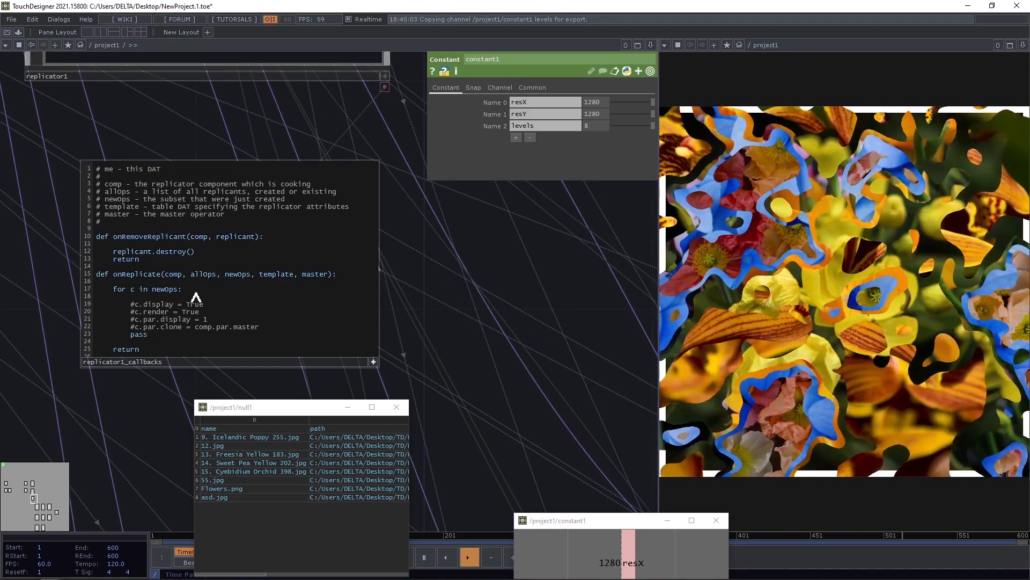
text(c.outputConnectors[0].connect(op("switch1")))
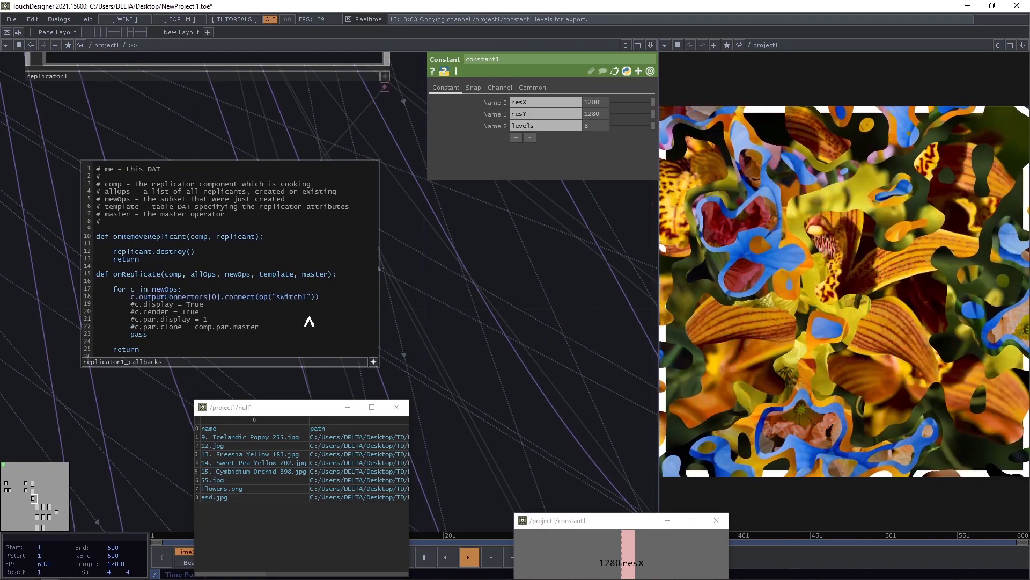
Step: Change the connection target in the inserted callback line from "switch1" to 'comp1'
scroll(159, 301, up, 2)
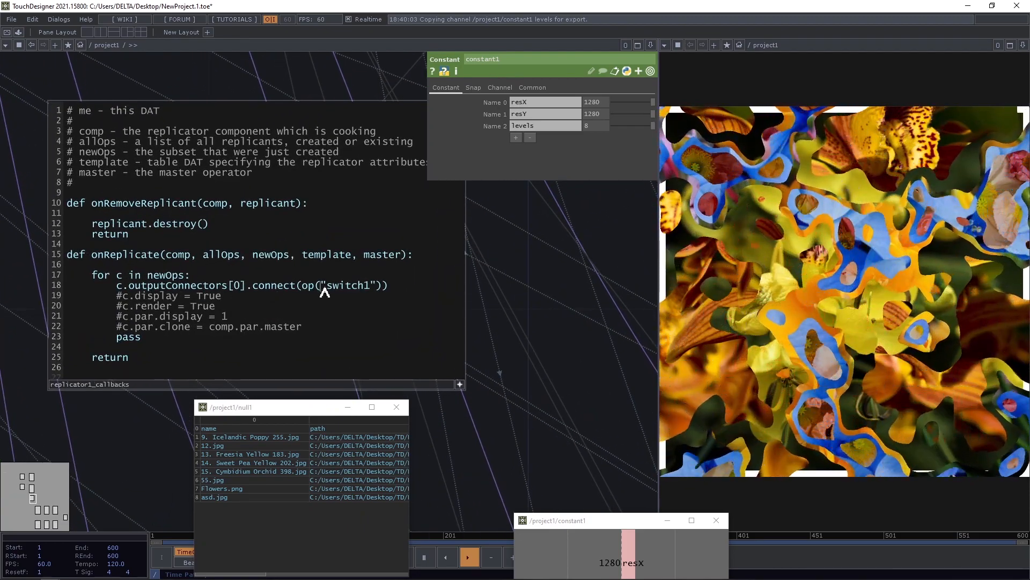
drag(321, 285, 372, 286)
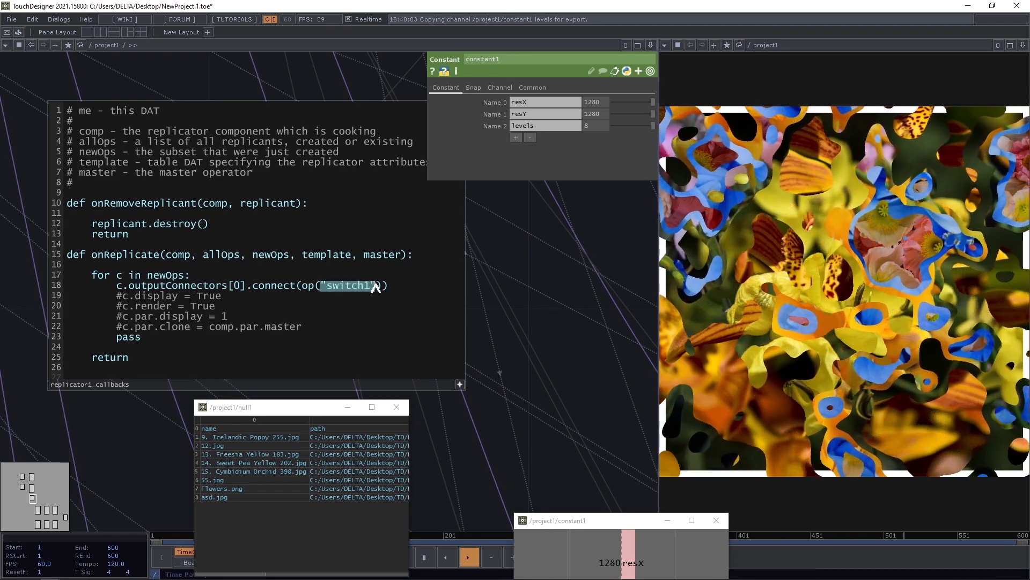
key(Delete)
key(Delete)
text('comp)
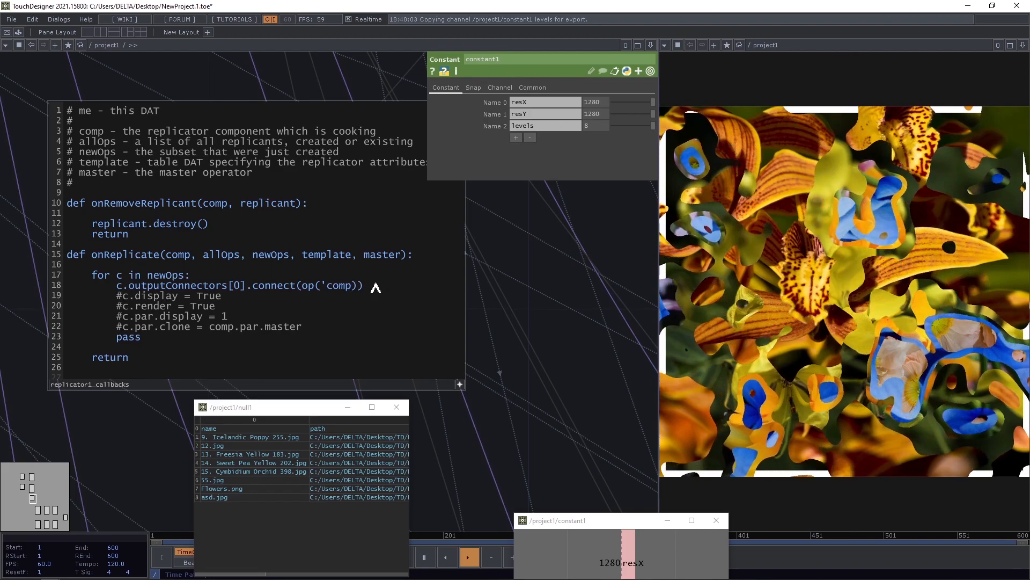
text(1')
key(Return)
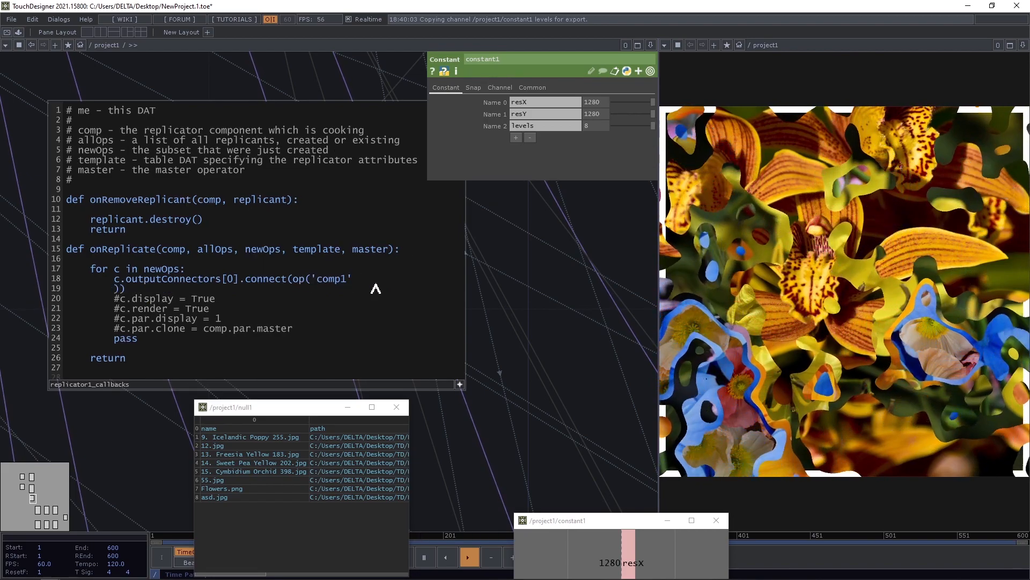
key(ctrl+z)
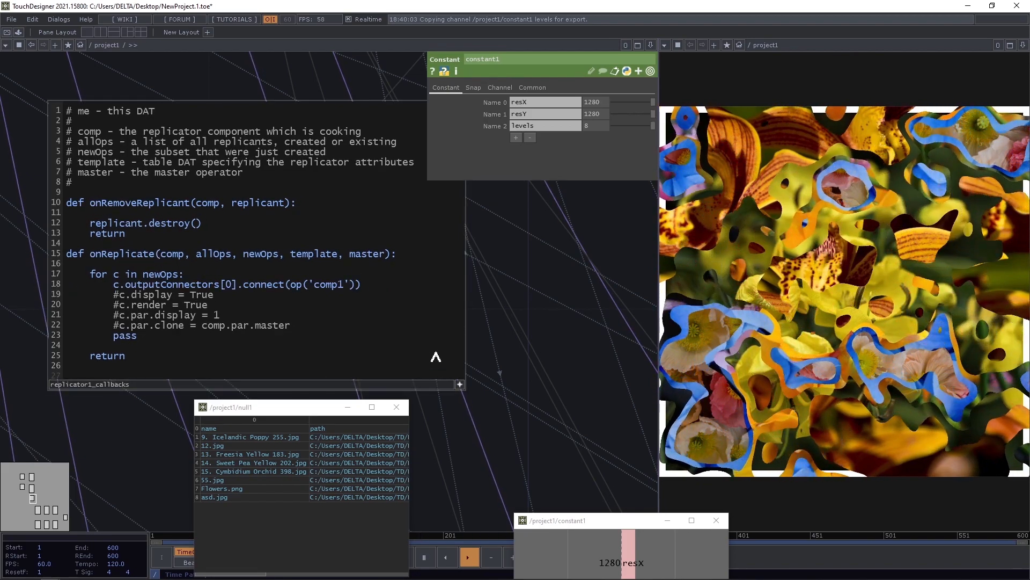
Step: Set the levels channel of constant1 to 9 to test the automatic wiring of new items into comp1
scroll(461, 384, down, 5)
drag(556, 352, 357, 207)
scroll(441, 189, down, 2)
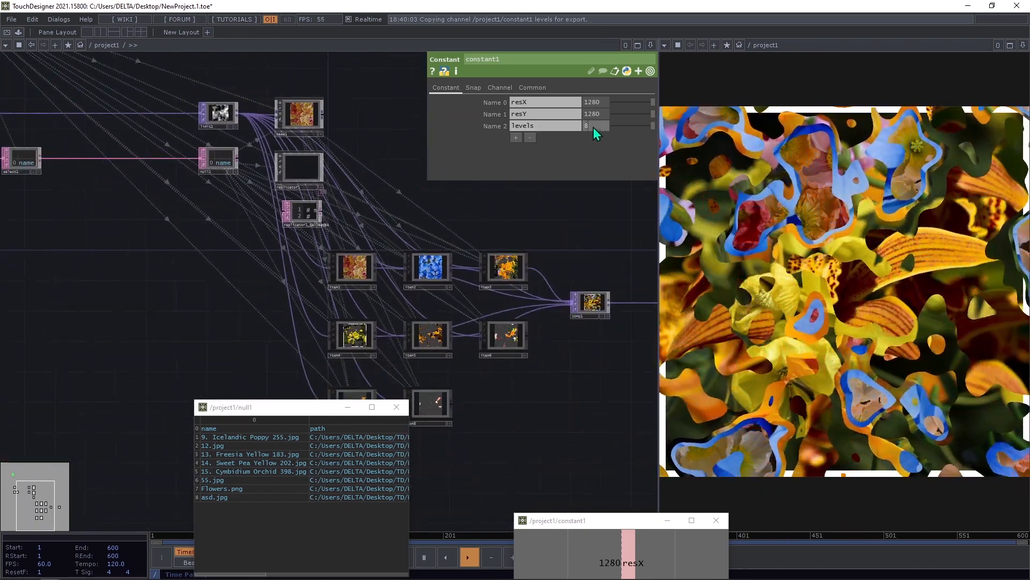
drag(598, 133, 577, 132)
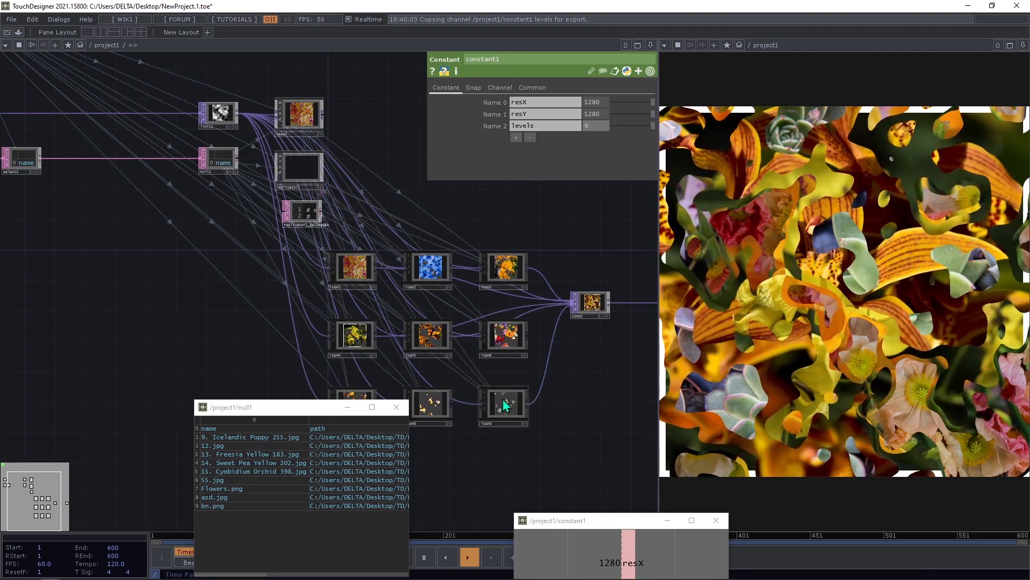
Step: Examine the wiring of the replicated items into comp1, along with the parameters of base1 and replicator1
drag(254, 356, 252, 352)
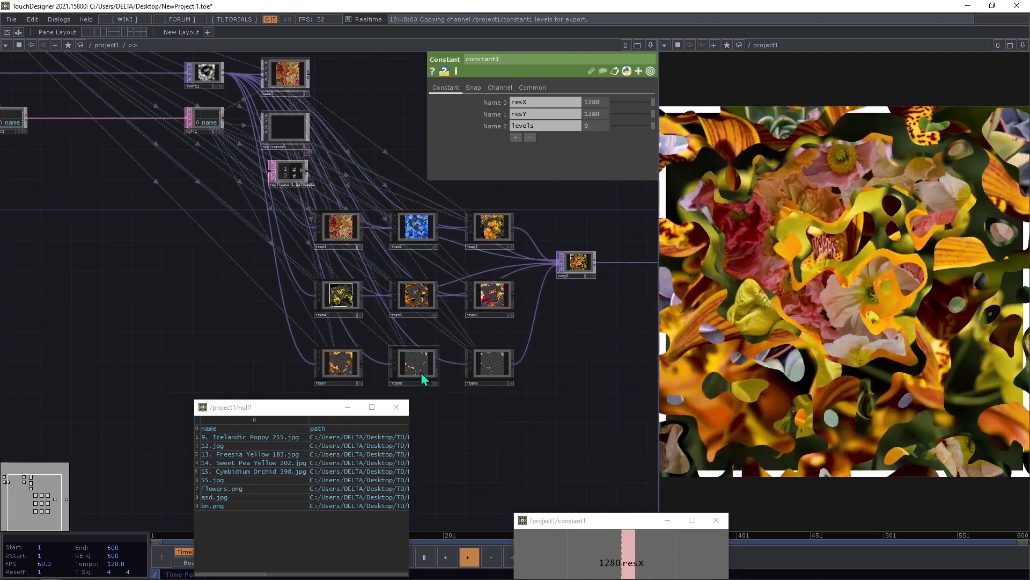
drag(286, 87, 294, 137)
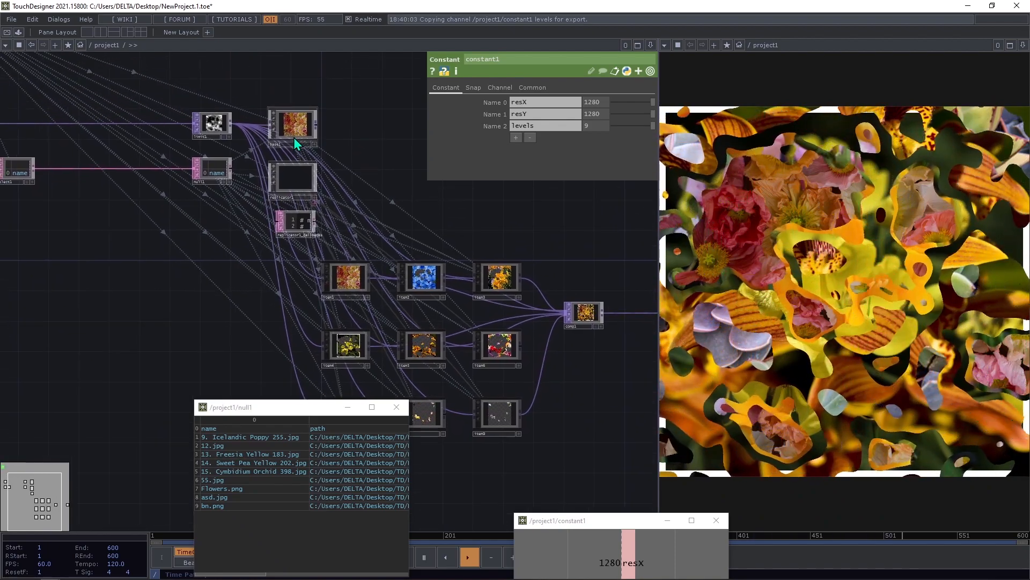
click(289, 121)
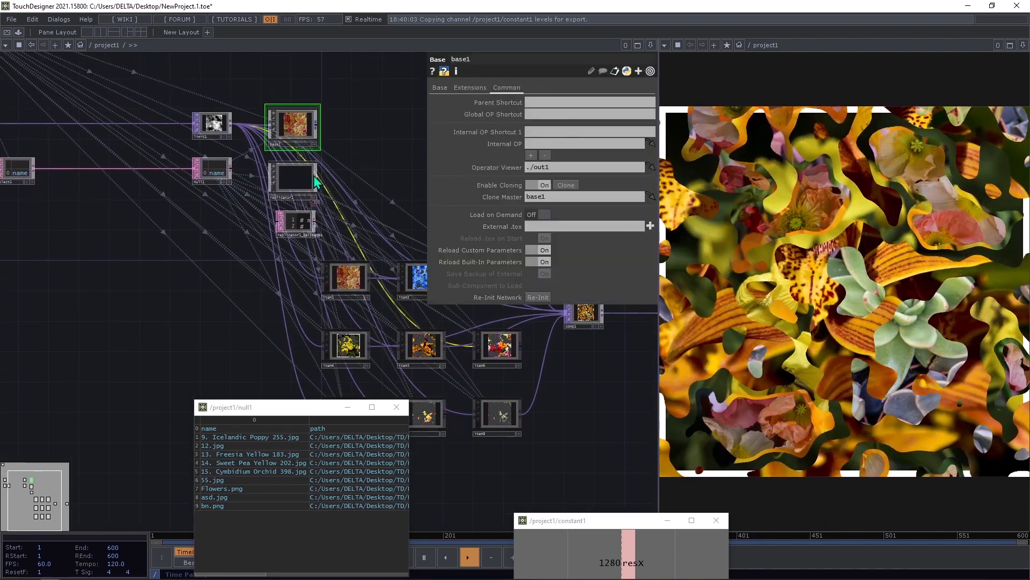
scroll(278, 182, up, 2)
click(288, 187)
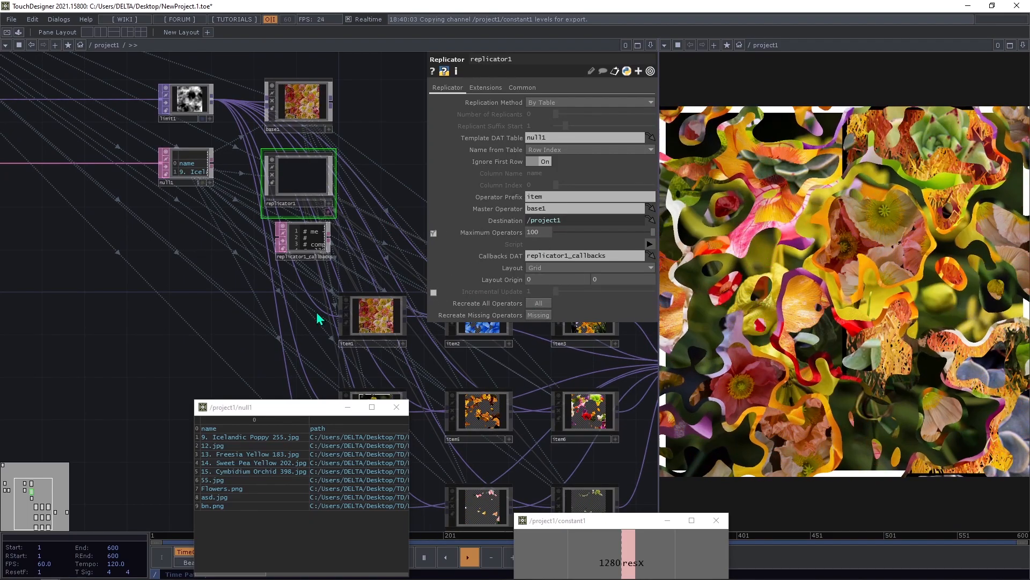
scroll(333, 305, down, 5)
drag(474, 336, 398, 288)
scroll(402, 341, up, 2)
scroll(379, 264, up, 5)
drag(451, 345, 323, 318)
scroll(276, 230, down, 5)
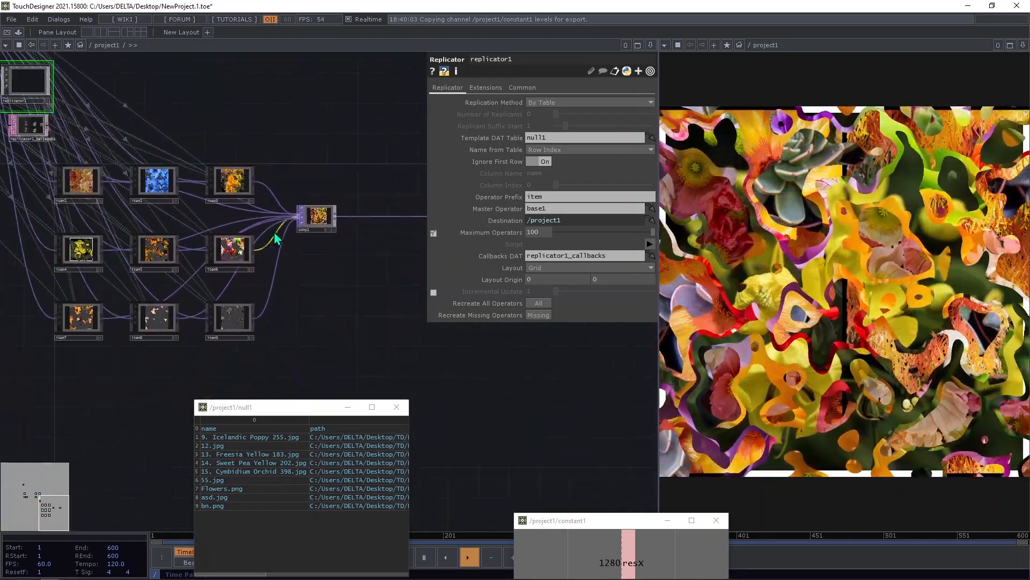
scroll(276, 234, up, 6)
scroll(273, 239, down, 3)
drag(322, 307, 376, 311)
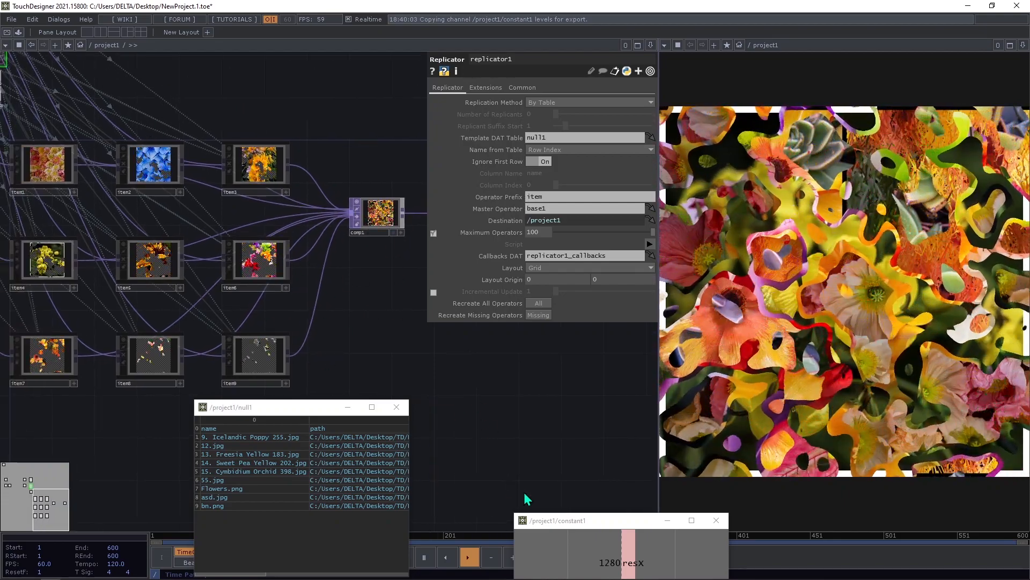
scroll(324, 230, down, 5)
scroll(100, 61, up, 3)
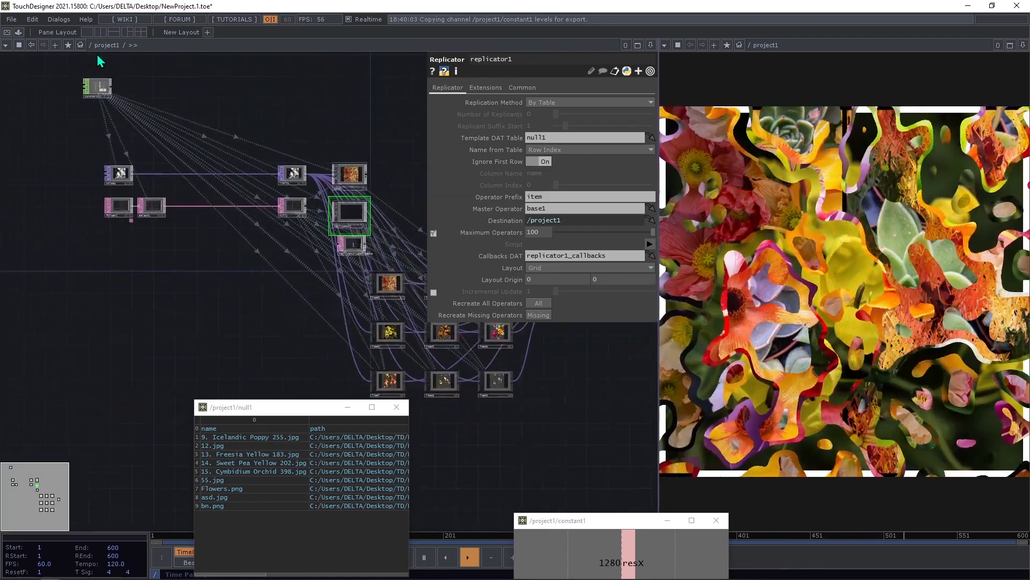
Step: Test the automatic rewiring by setting the levels channel of constant1 to 2 and then to 10
click(98, 89)
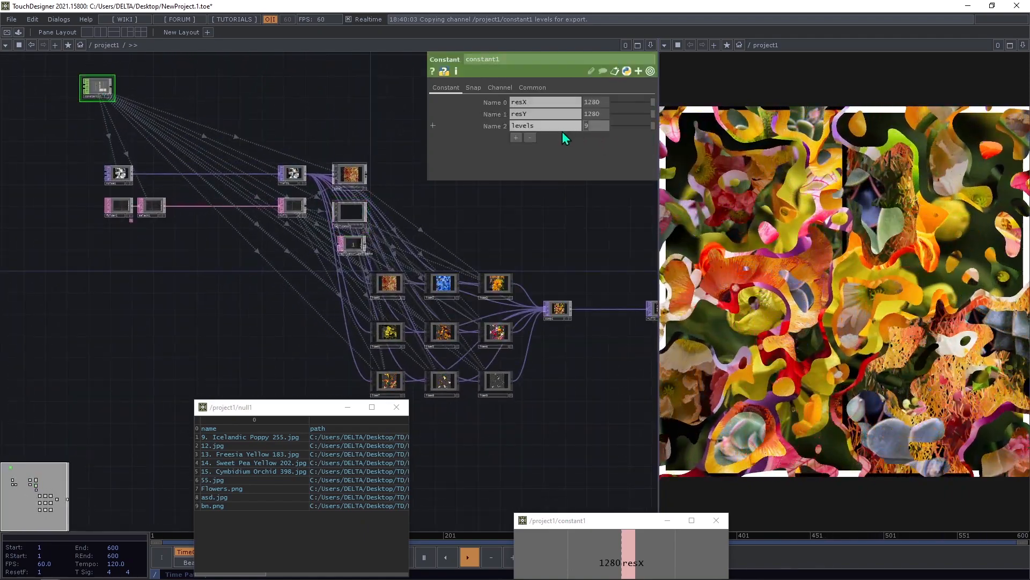
text(2)
key(Return)
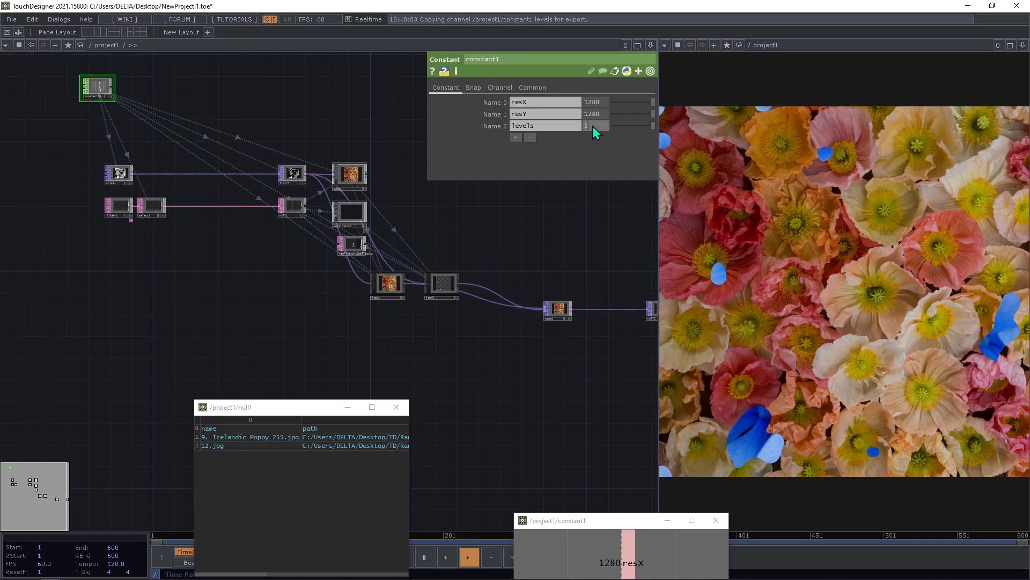
text(10)
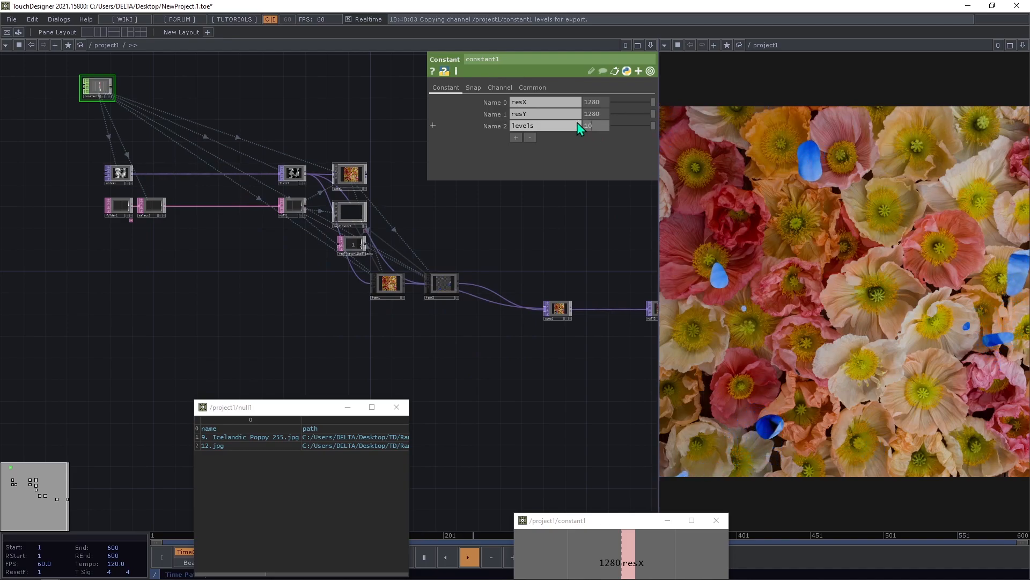
key(Return)
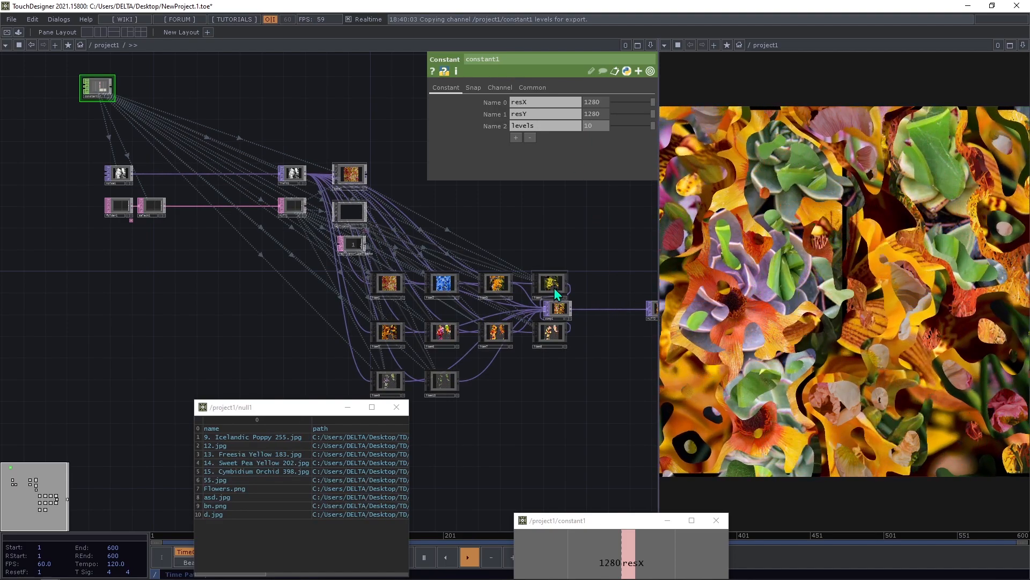
Step: Move comp1 and null2 farther to the right in the network, clear of the enlarged grid of replicated items
scroll(602, 328, up, 2)
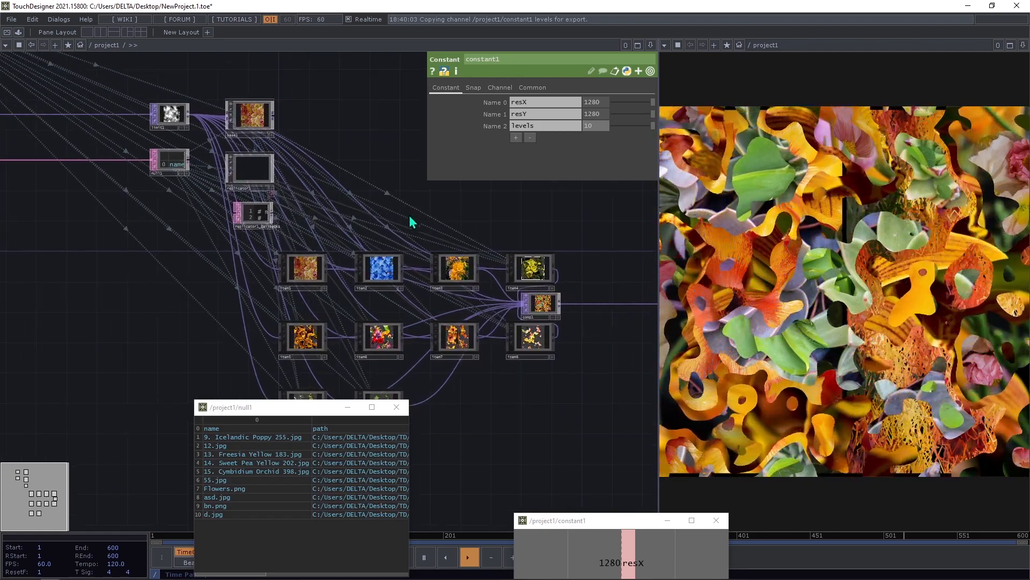
scroll(500, 350, up, 3)
drag(504, 337, 507, 188)
drag(505, 243, 290, 332)
drag(348, 234, 429, 232)
drag(460, 297, 542, 279)
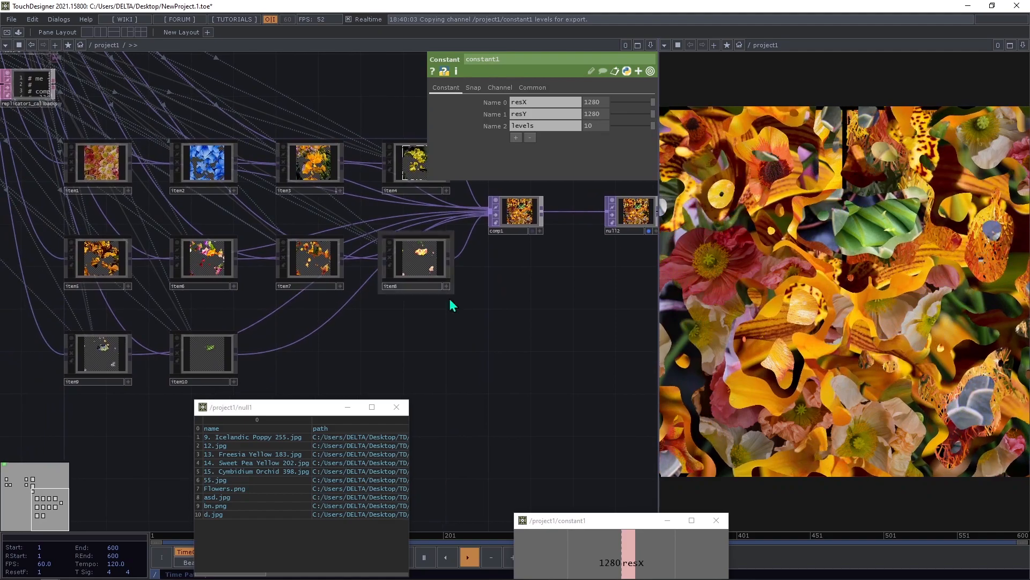
scroll(405, 292, up, 6)
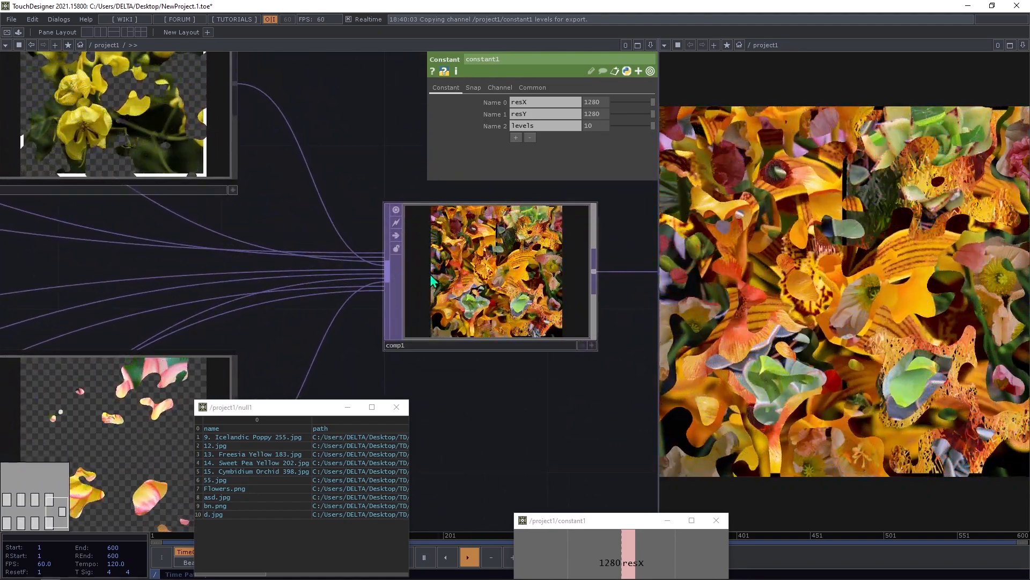
scroll(431, 276, down, 3)
scroll(429, 272, down, 5)
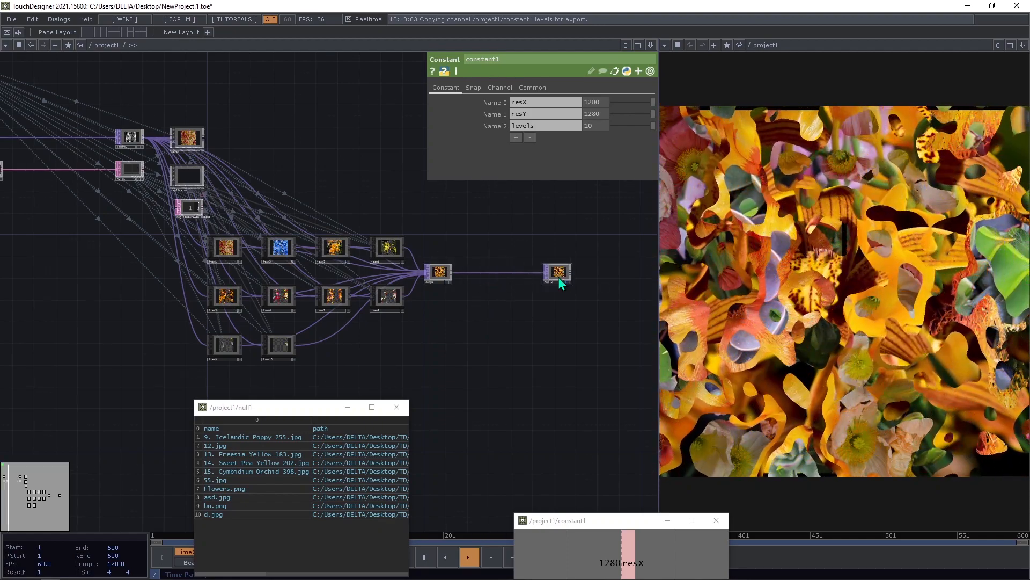
Step: Insert a Fit TOP on the wire between noise1 and limit1, placing it beside noise1
scroll(428, 349, up, 8)
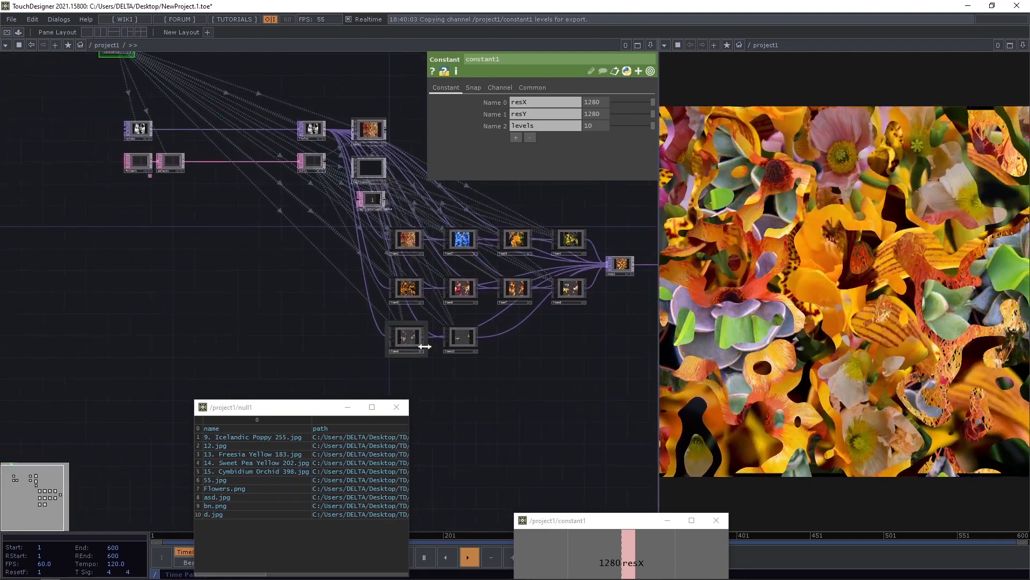
scroll(410, 344, down, 10)
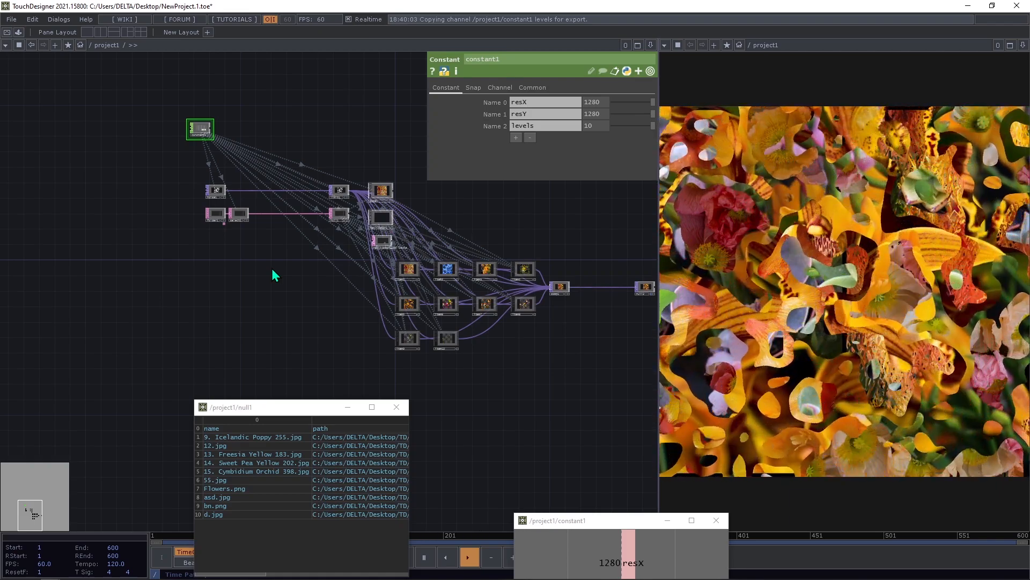
scroll(253, 179, up, 5)
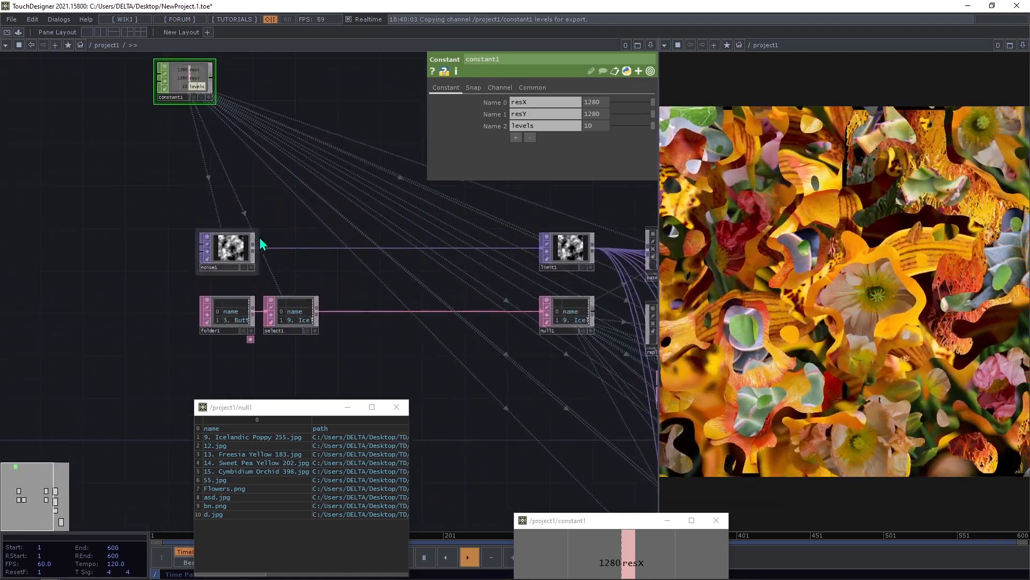
middle_drag(279, 222, 211, 208)
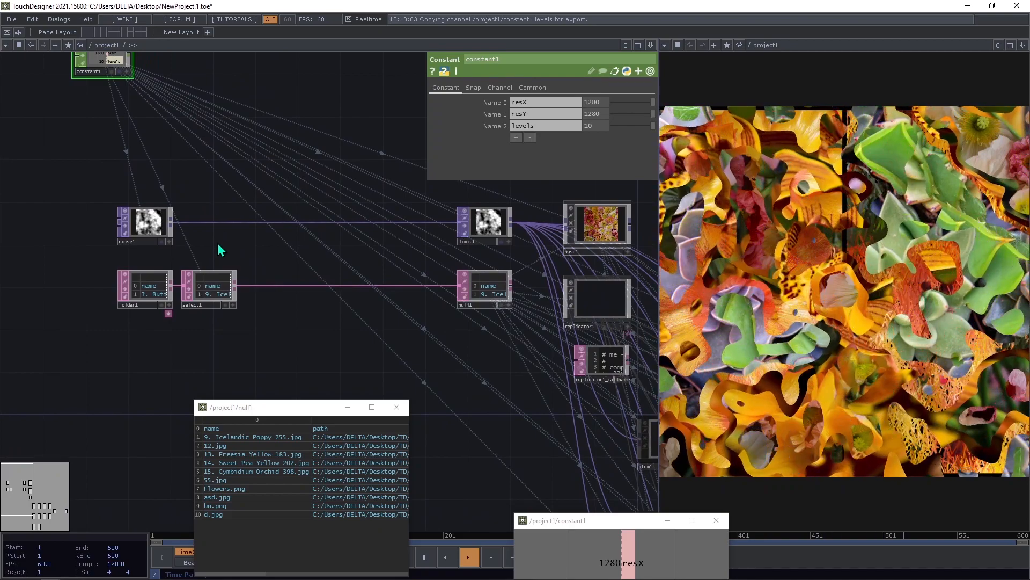
right_click(202, 224)
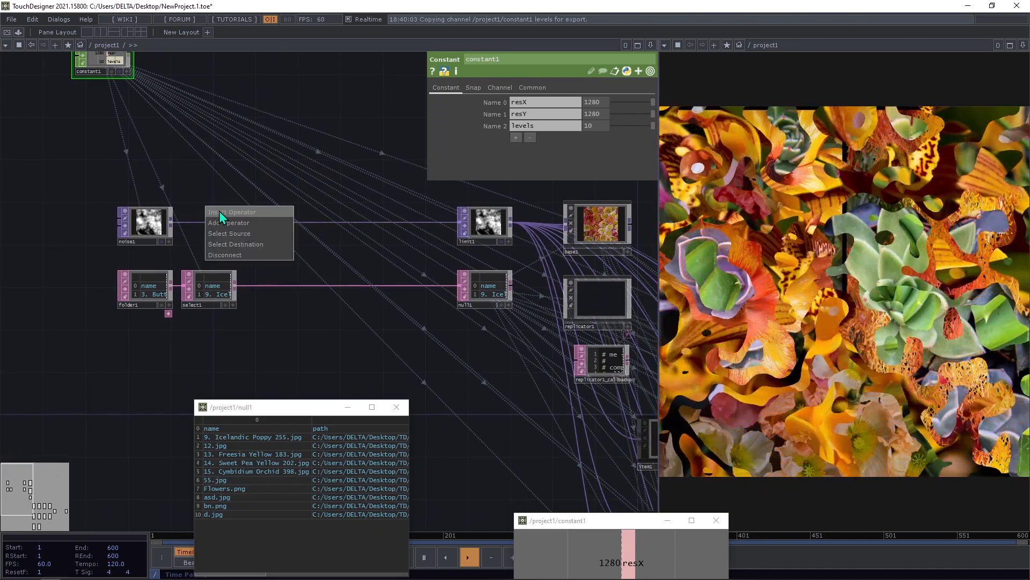
click(219, 211)
text(fit)
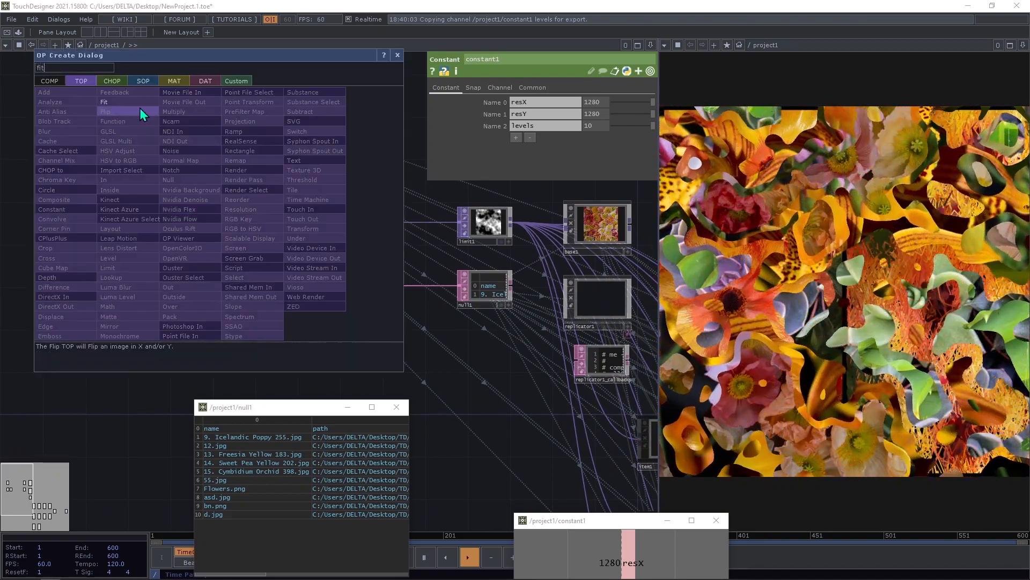
click(137, 103)
click(211, 227)
scroll(233, 241, up, 2)
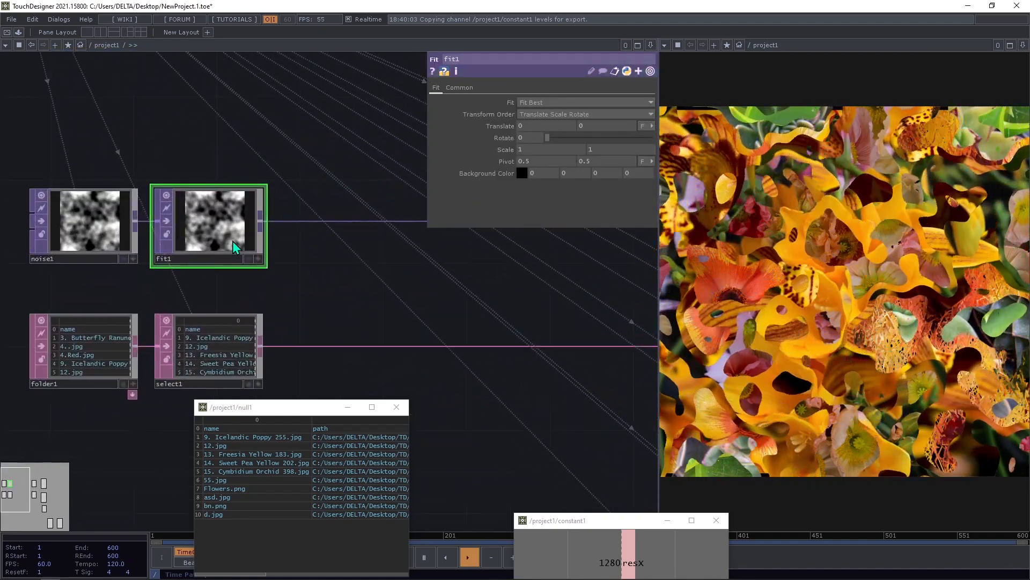
Step: Set the output resolution of fit1 to 10 by 10
click(473, 90)
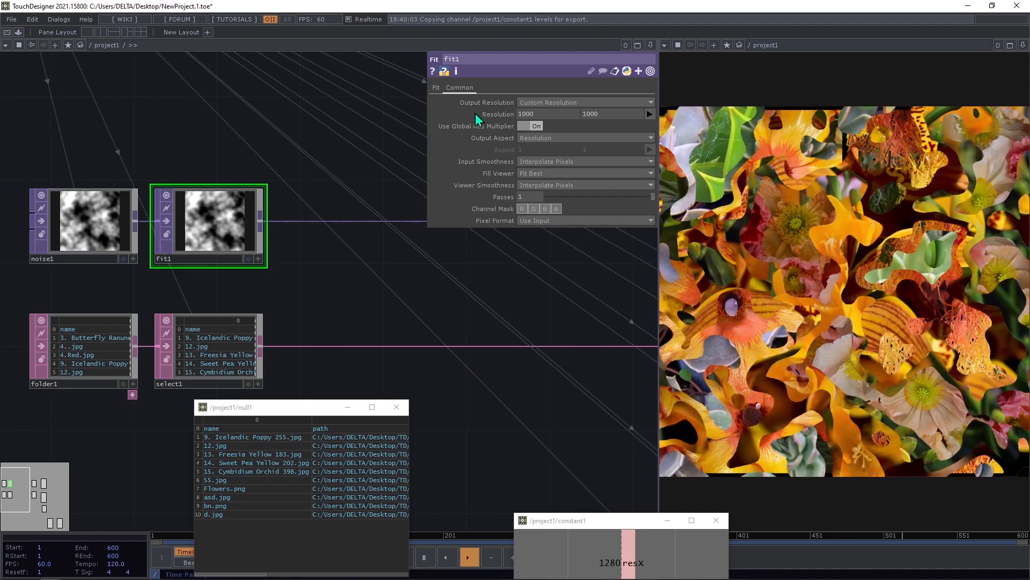
middle_drag(484, 117, 484, 107)
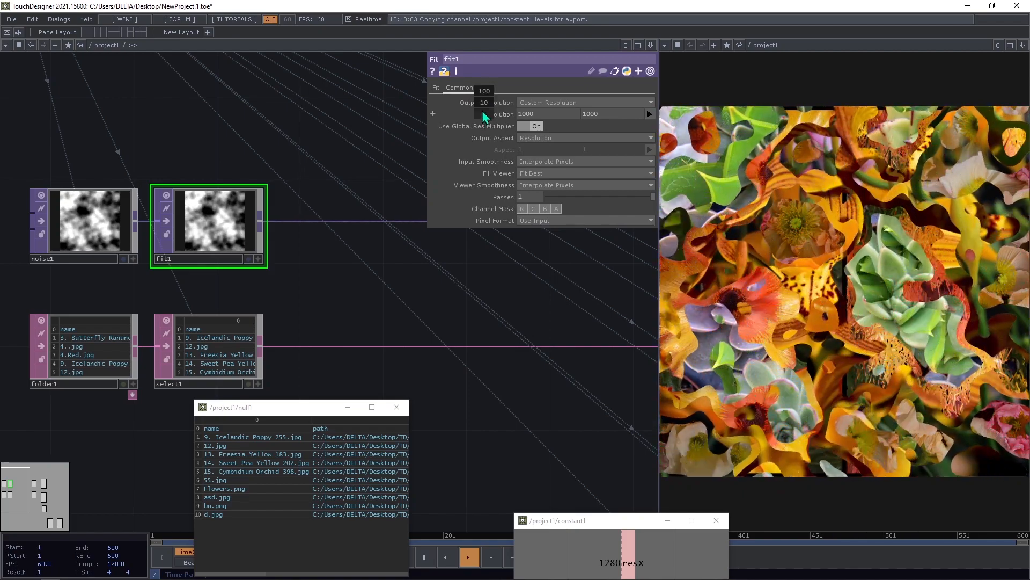
text(10)
key(Return)
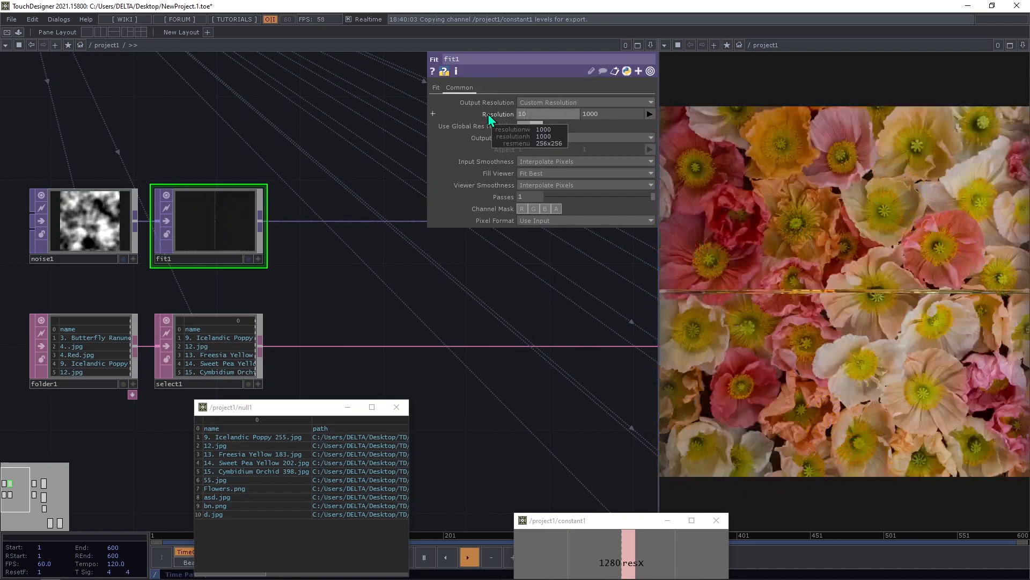
drag(613, 111, 574, 111)
text(1)
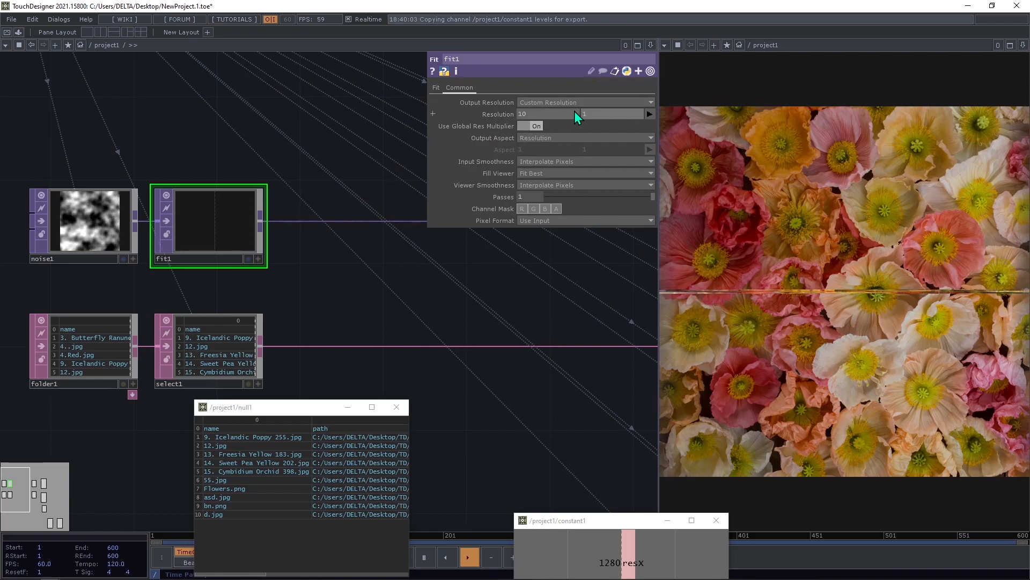
text(0)
key(Return)
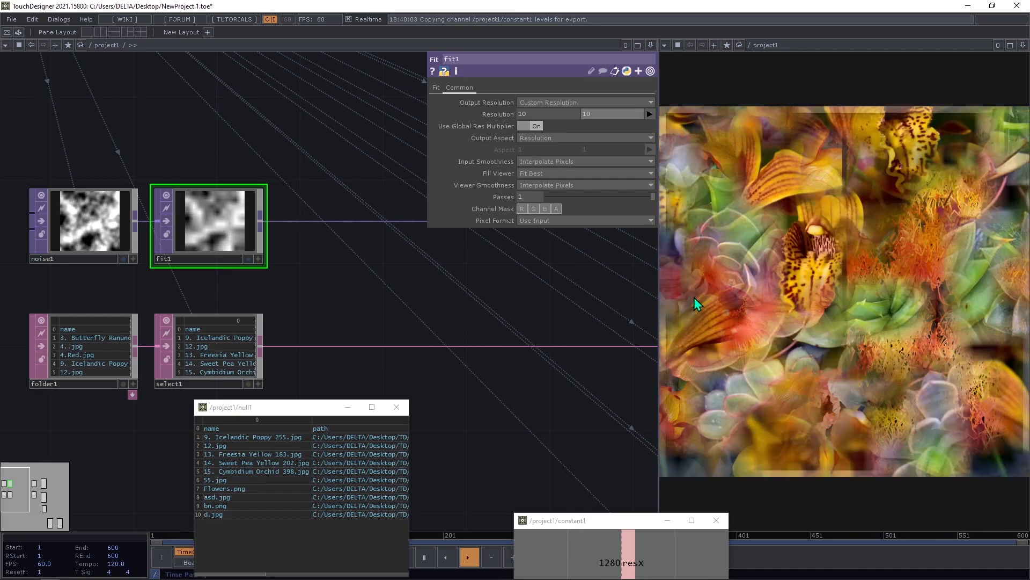
Step: Set both the Input Smoothness and the Viewer Smoothness of fit1 to Nearest Pixel
drag(364, 288, 325, 315)
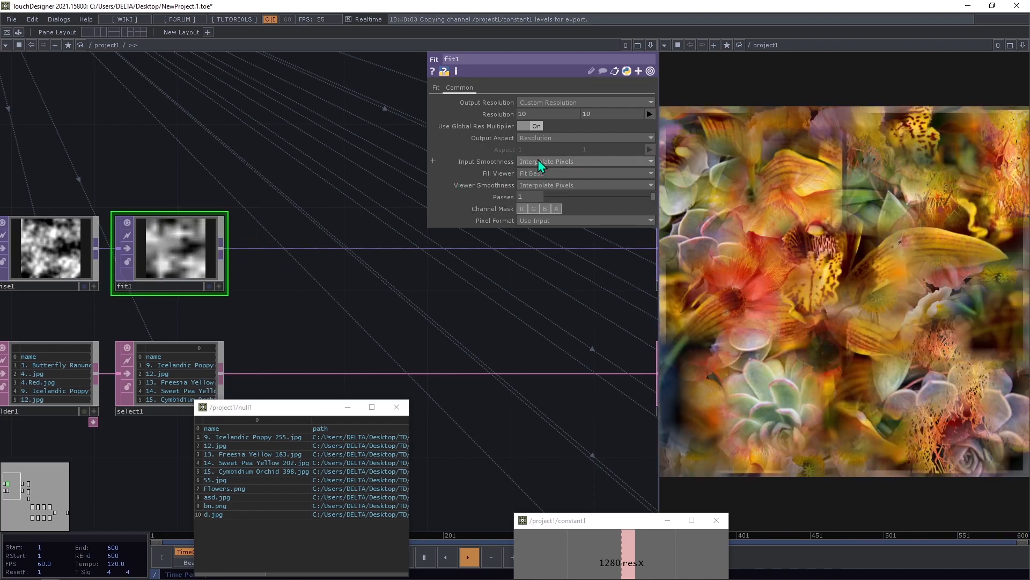
click(538, 160)
click(512, 167)
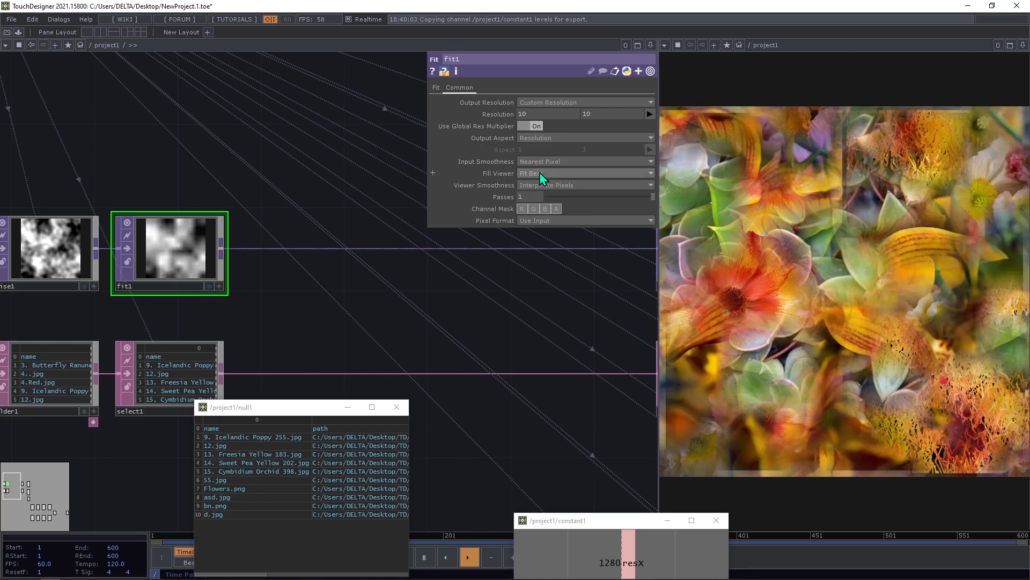
click(538, 187)
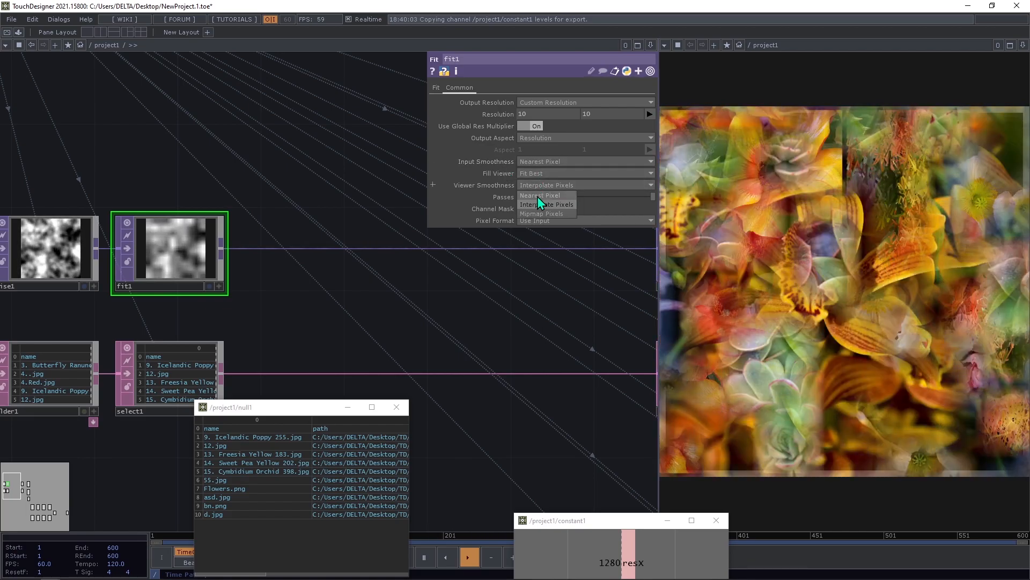
click(537, 196)
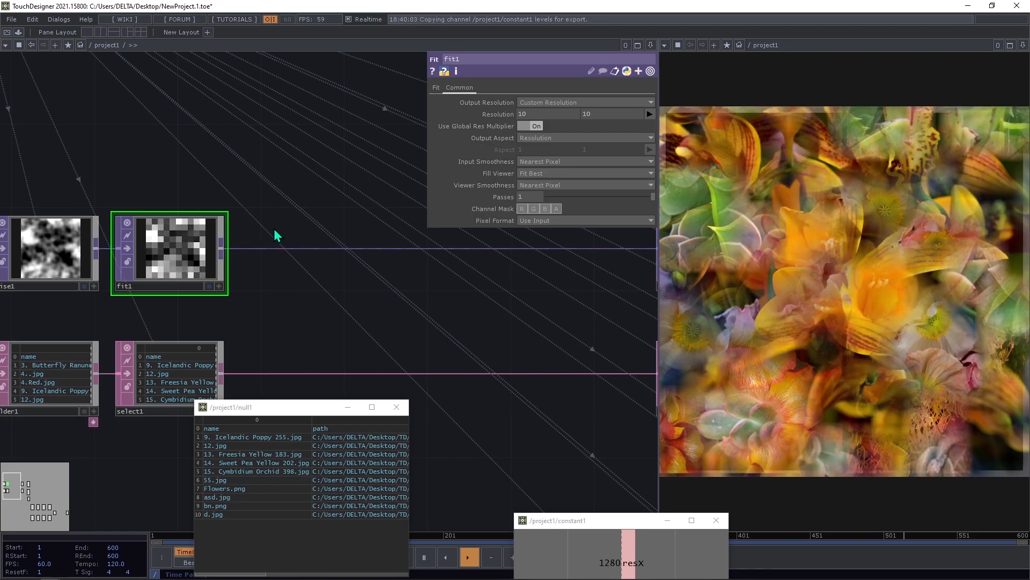
Step: Examine the fit1 output against noise1 up close and display the operator information of fit1
scroll(231, 175, up, 5)
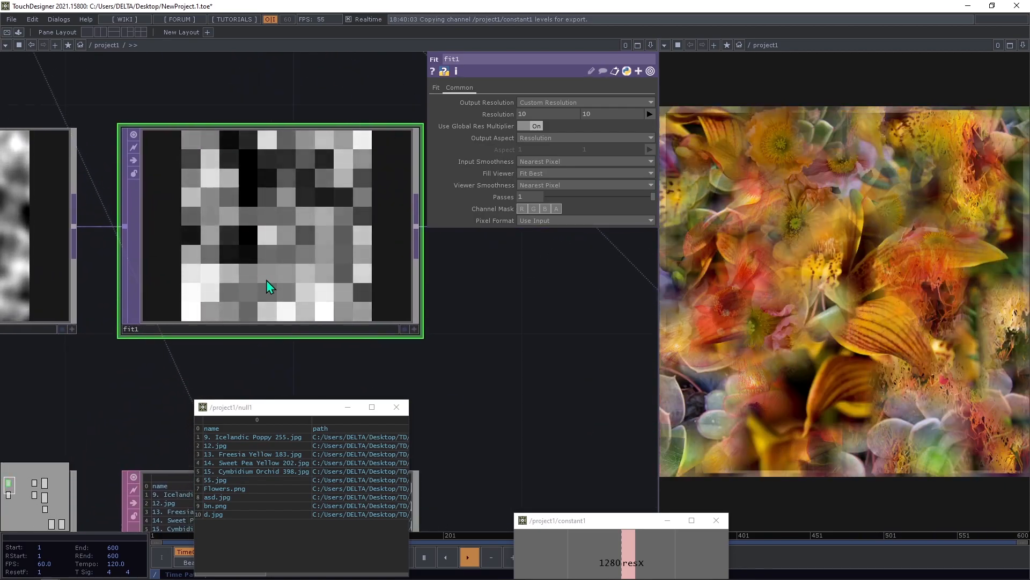
scroll(262, 279, down, 5)
scroll(227, 256, up, 5)
scroll(183, 259, down, 1)
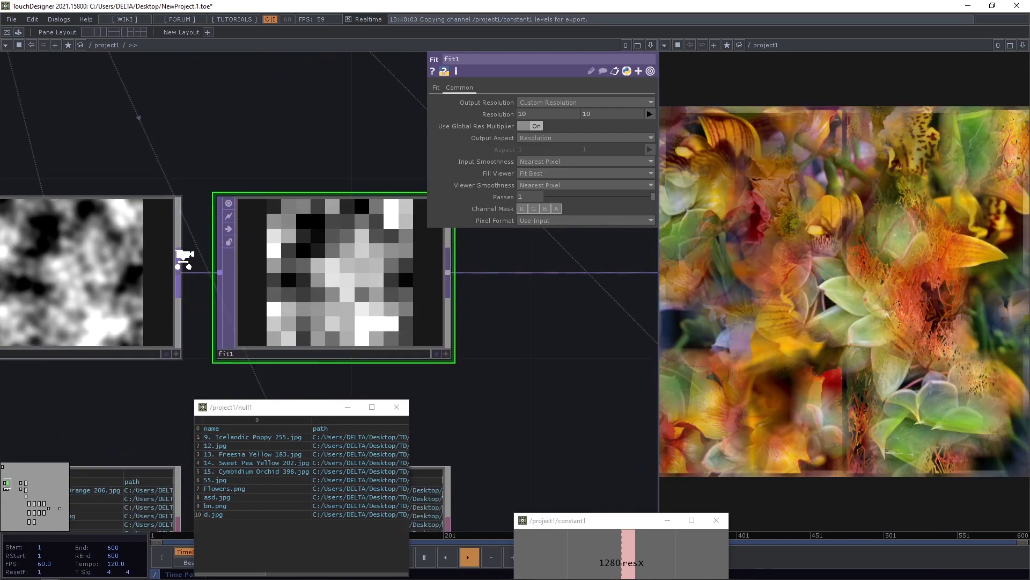
scroll(183, 258, down, 3)
drag(370, 310, 151, 319)
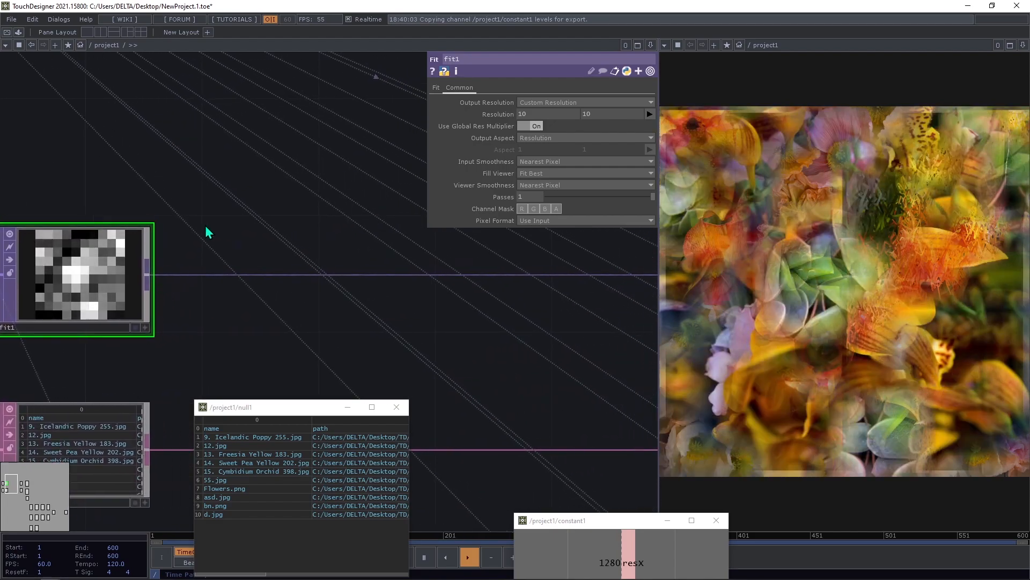
drag(207, 232, 330, 227)
middle_click(201, 274)
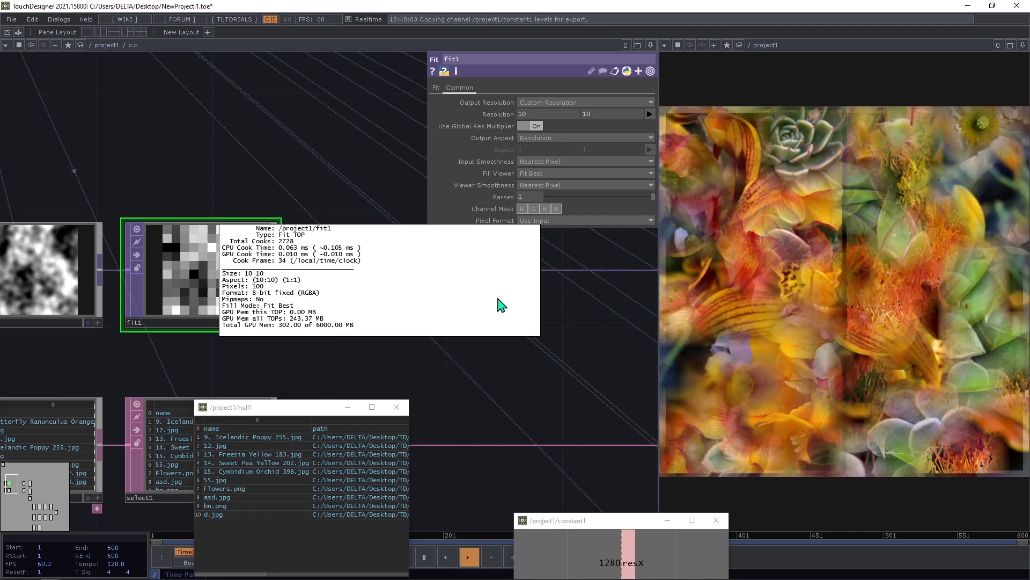
Step: Insert a Fit TOP on the wire between fit1 and limit1, placing it beside fit1
scroll(227, 283, down, 2)
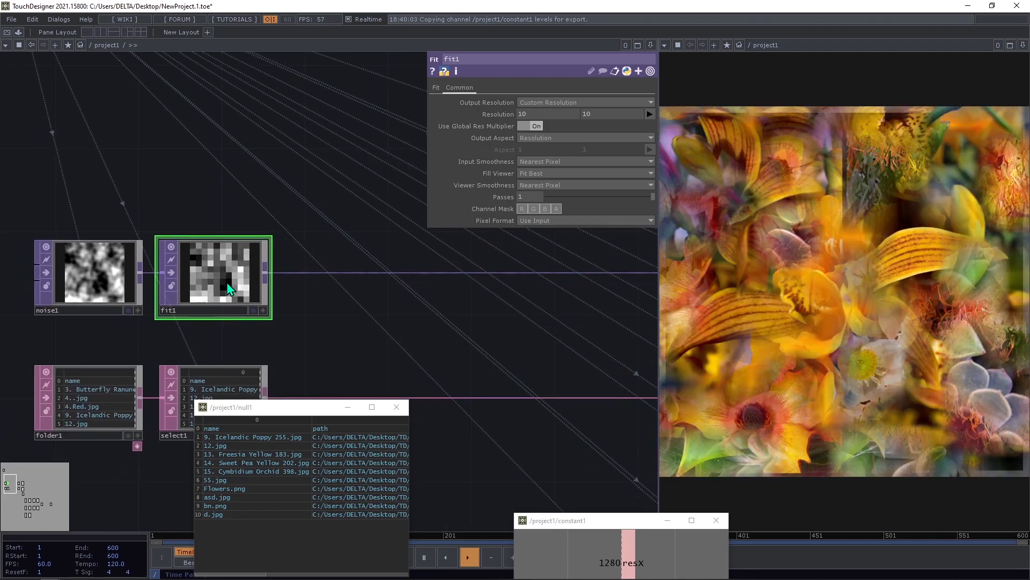
right_click(322, 272)
click(341, 265)
text(fi)
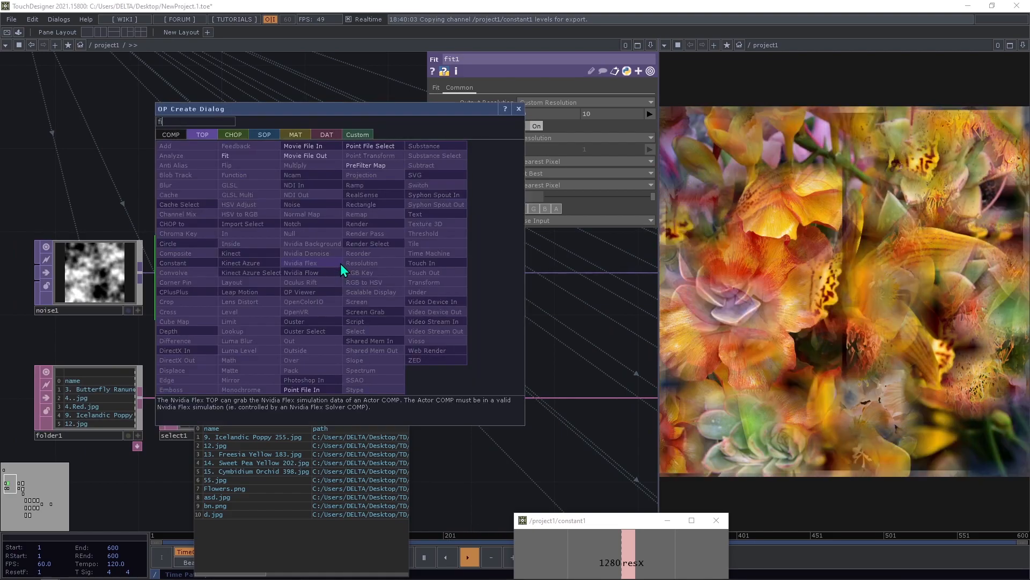
click(250, 156)
click(335, 284)
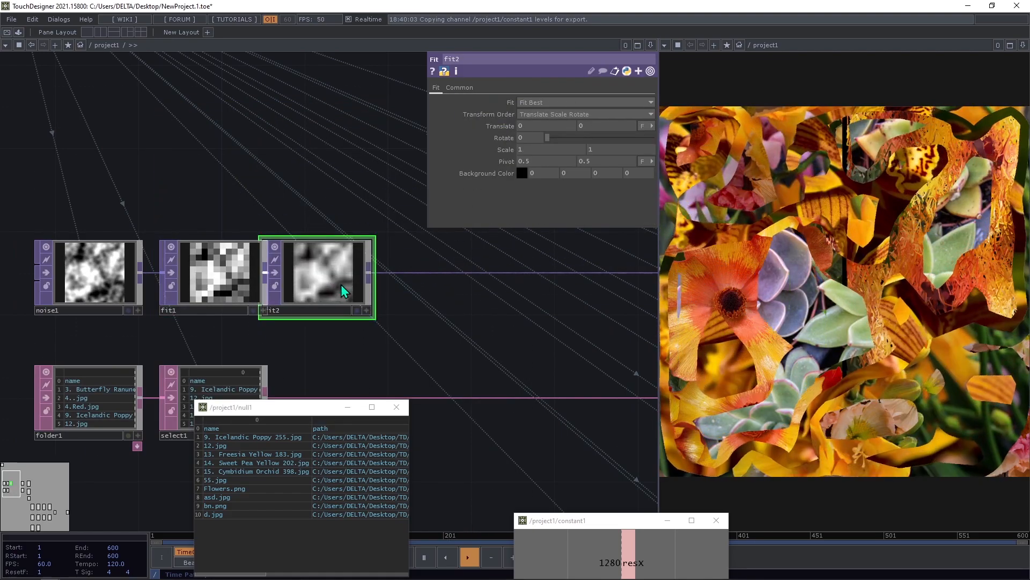
click(233, 272)
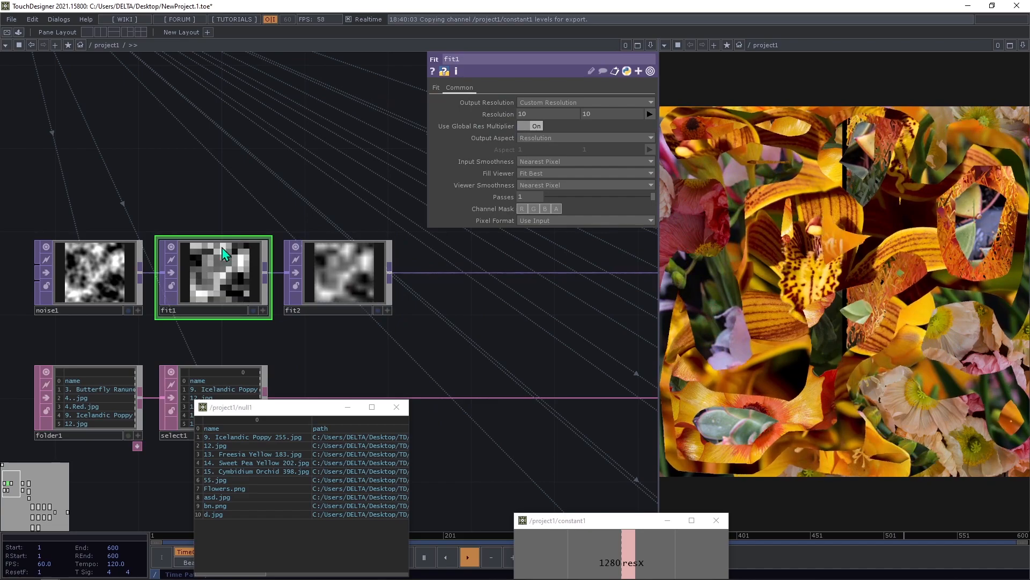
Step: Link the custom output resolution of fit2 to the resX and resY channels of constant1
scroll(226, 253, up, 2)
scroll(219, 290, down, 4)
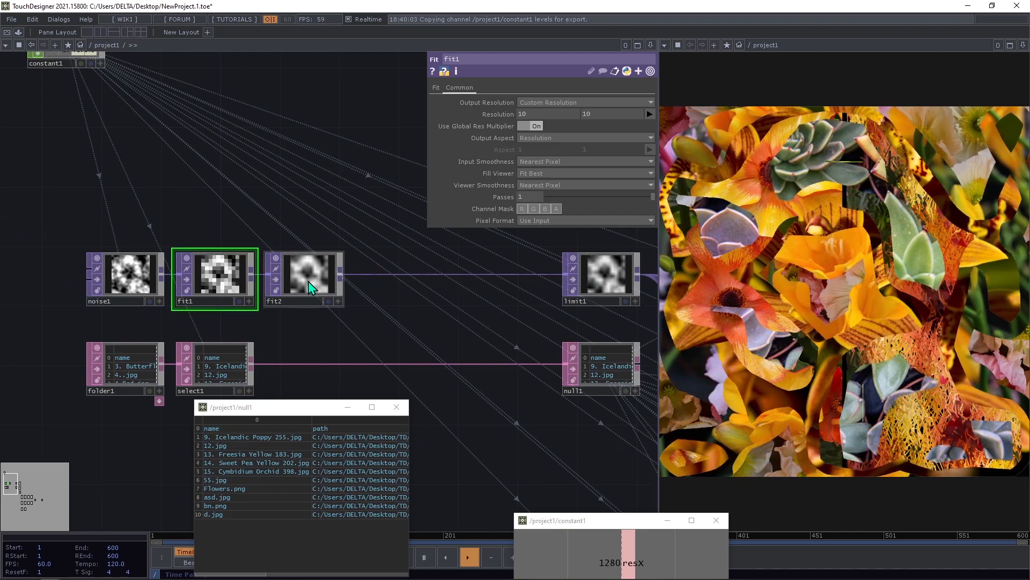
click(308, 281)
scroll(138, 149, up, 3)
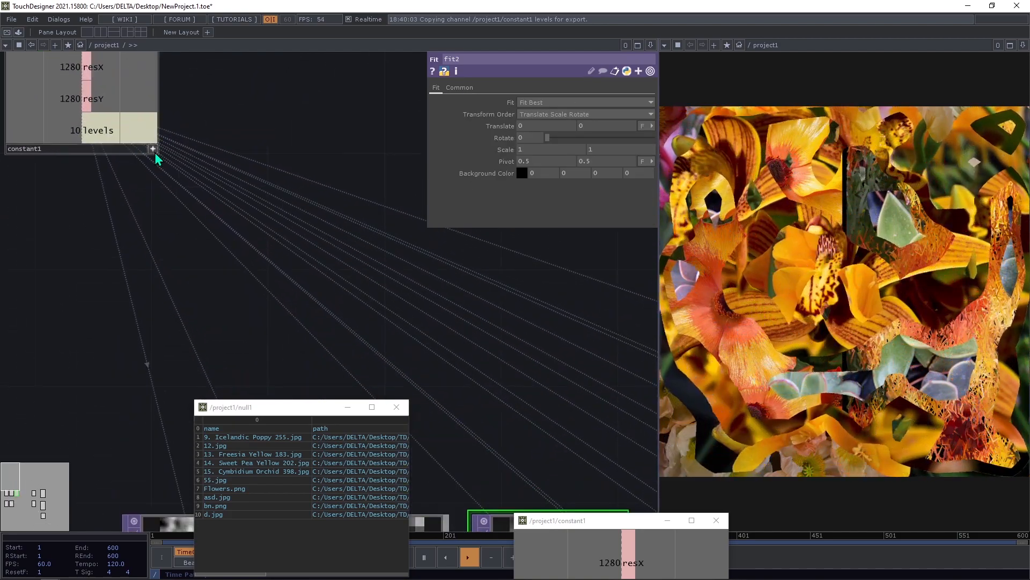
scroll(156, 159, down, 6)
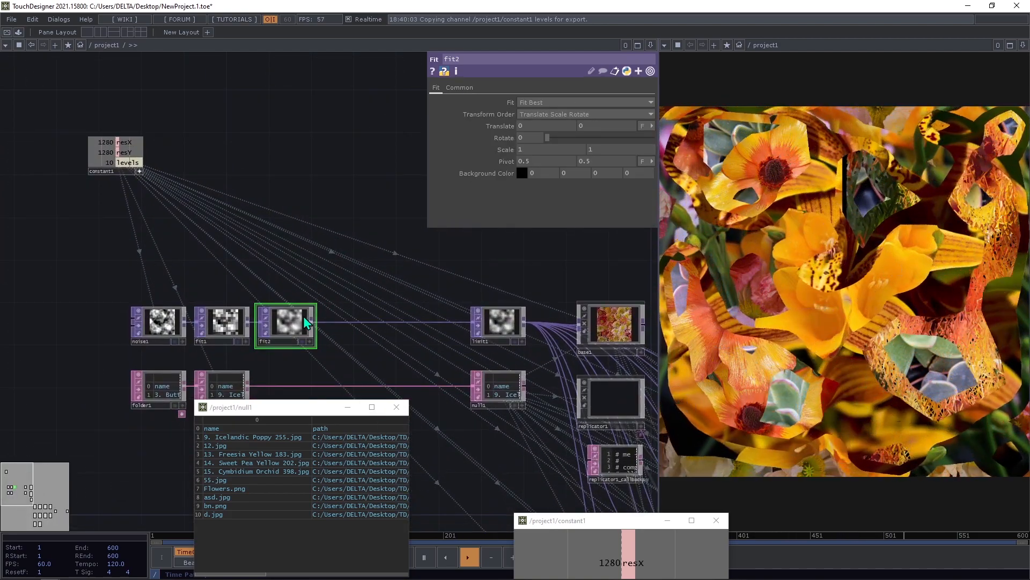
click(466, 89)
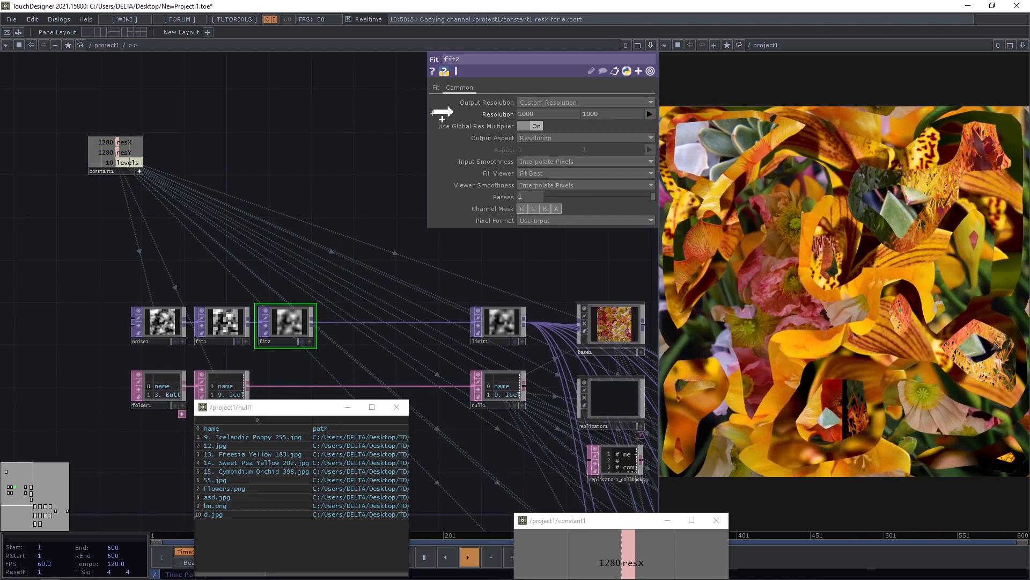
click(559, 109)
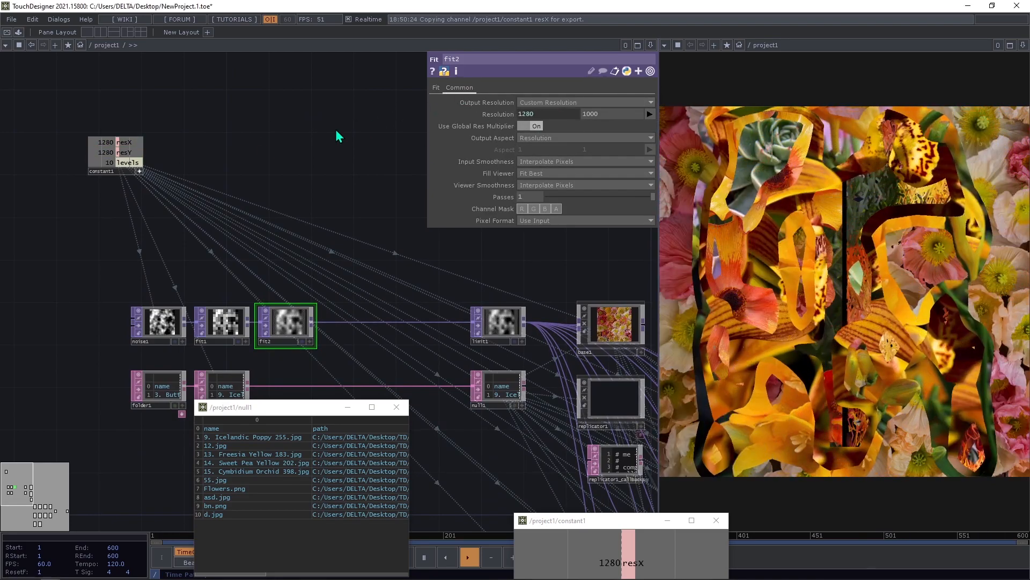
drag(619, 122, 618, 117)
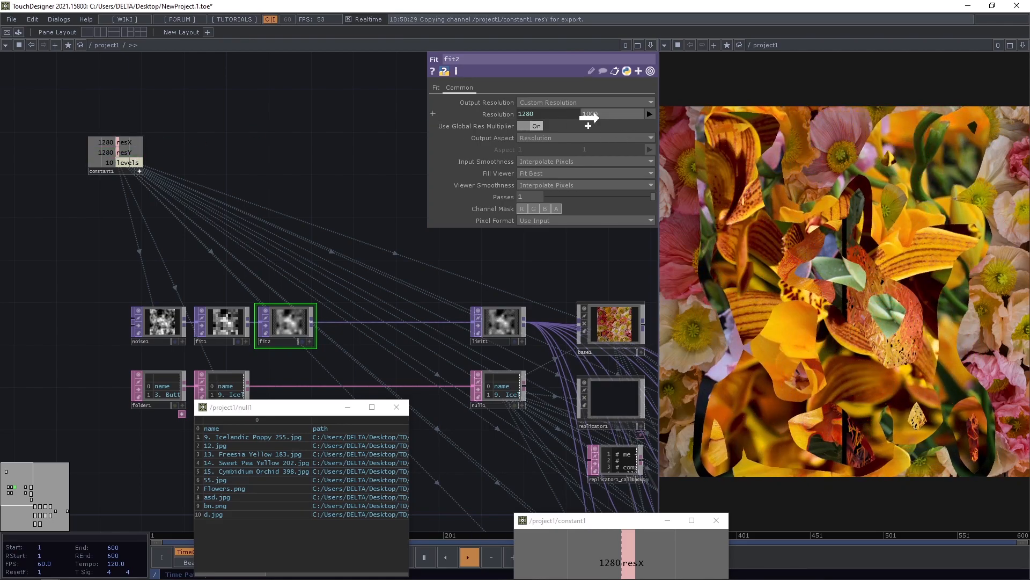
click(612, 110)
scroll(341, 314, up, 2)
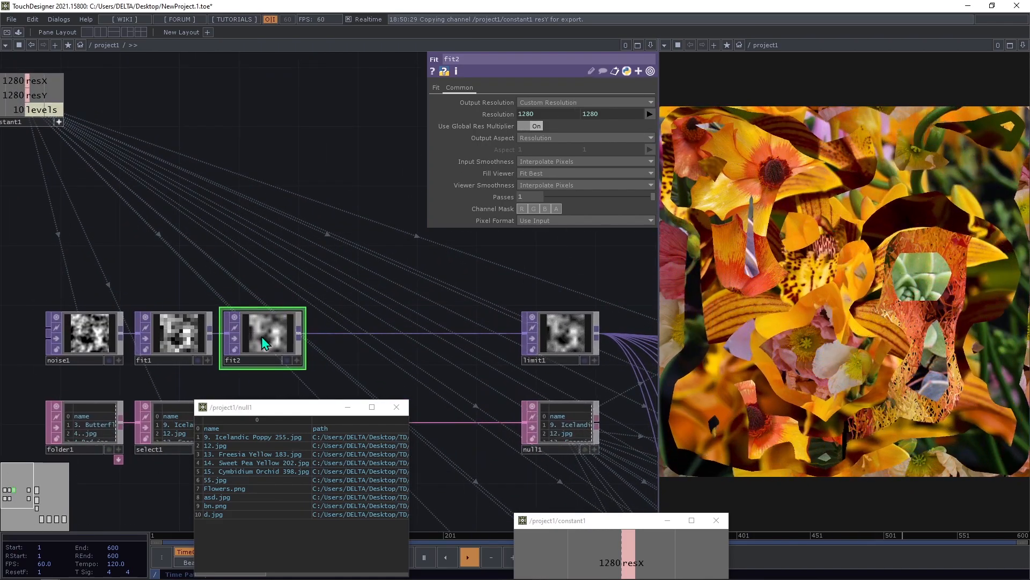
Step: Set both the Input Smoothness and the Viewer Smoothness of fit2 to Nearest Pixel
click(550, 162)
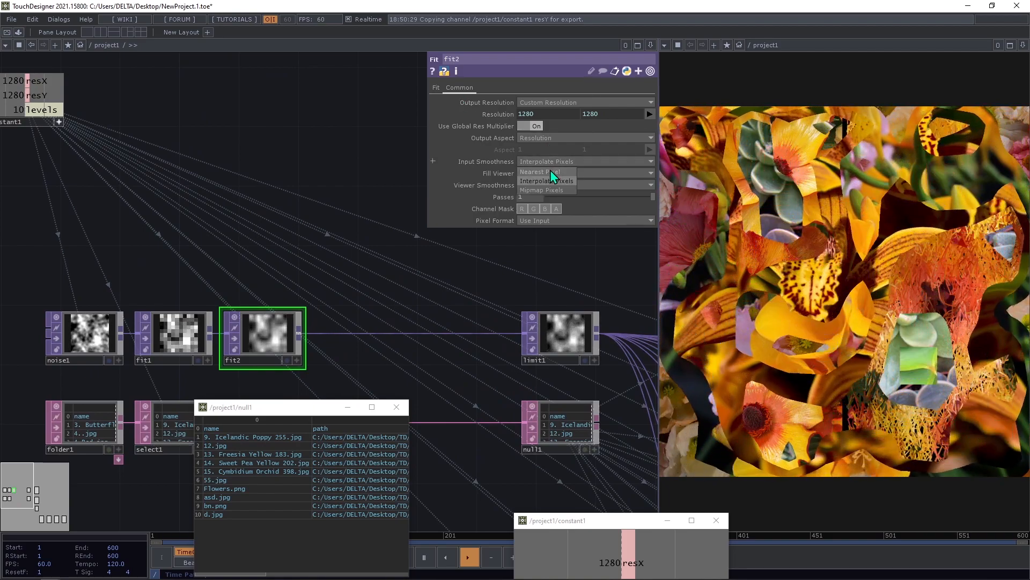
click(550, 173)
click(549, 185)
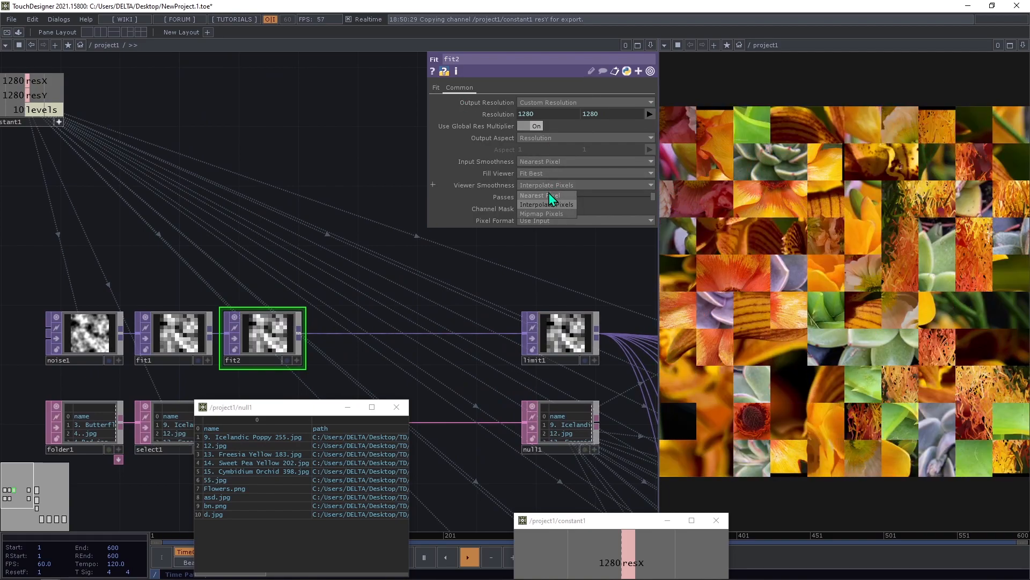
click(548, 194)
drag(444, 299, 436, 244)
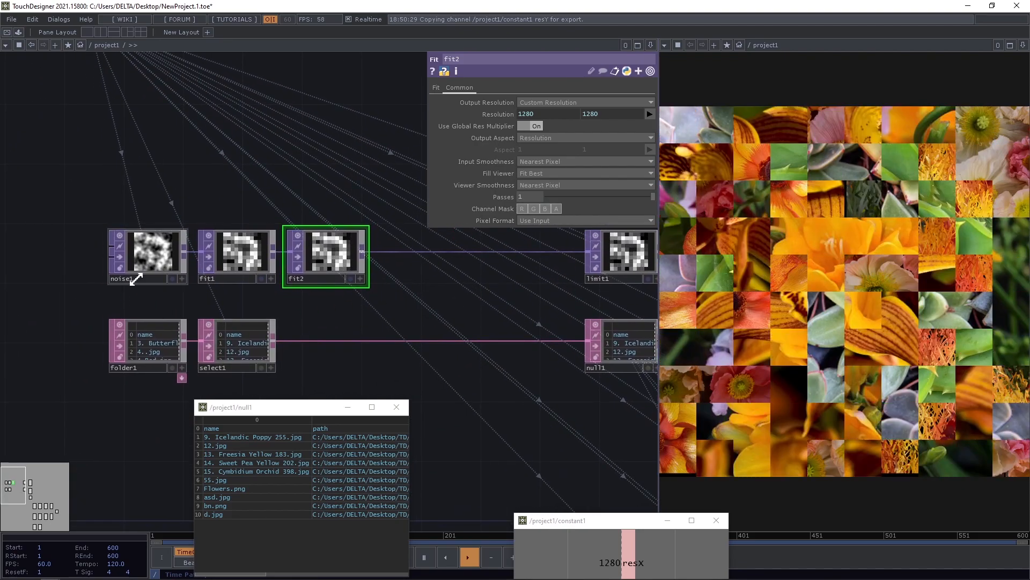
Step: Set the seed of noise1 to 6852, its period to 2 and its harmonics to 2
click(181, 257)
drag(576, 130, 559, 147)
mouse_move(602, 115)
mouse_down()
mouse_move(638, 121)
mouse_move(619, 126)
mouse_up()
drag(552, 127, 658, 137)
click(567, 139)
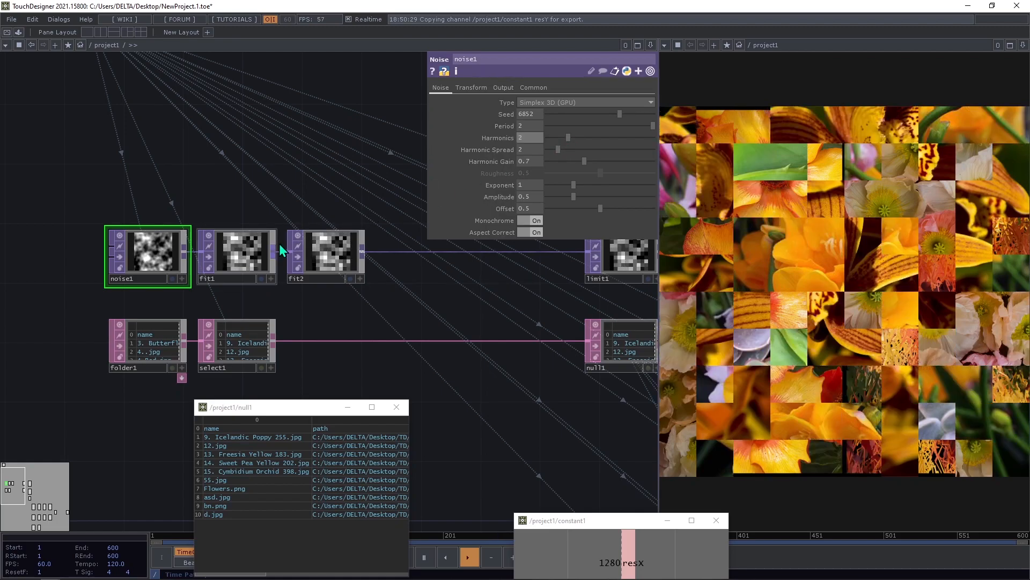
Step: Set the output resolution of fit1 to 44 by 44
click(268, 252)
mouse_move(503, 115)
middle_down()
mouse_move(481, 104)
mouse_move(515, 102)
mouse_move(501, 98)
middle_up()
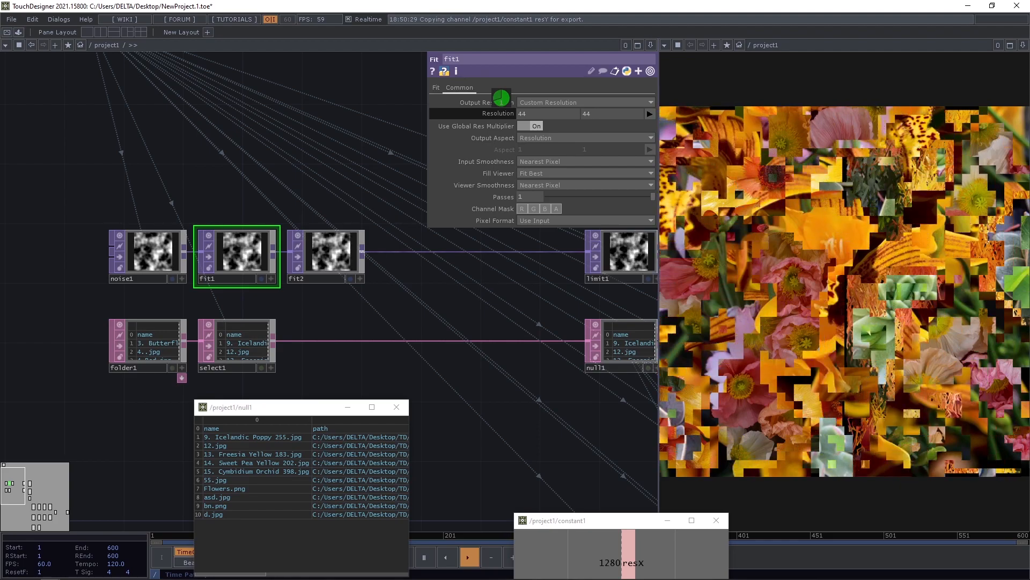
Step: Enter the base1 component and insert an Edge TOP on the wire coming out of thresh1
scroll(274, 257, down, 3)
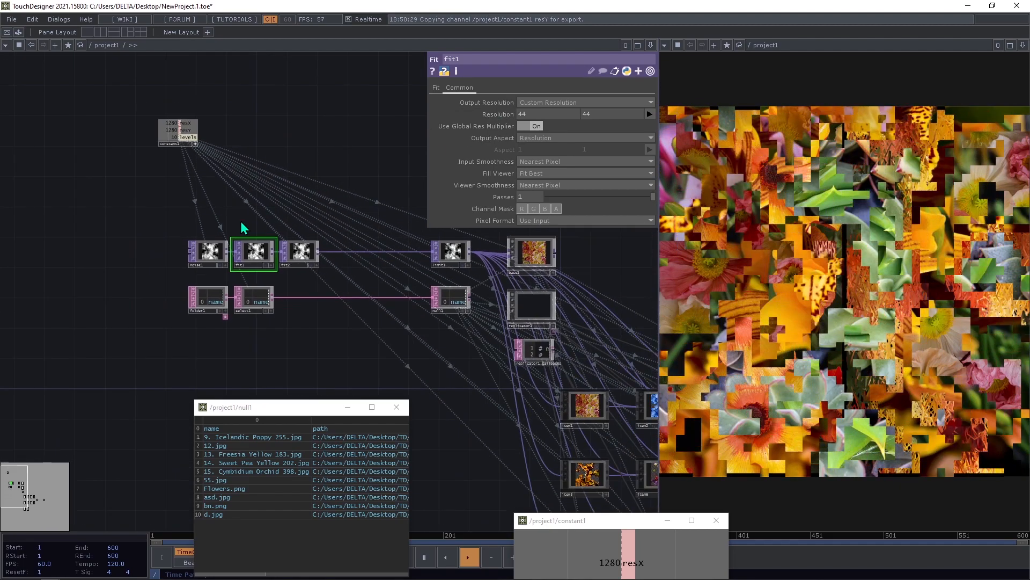
drag(348, 273, 213, 279)
scroll(497, 313, up, 5)
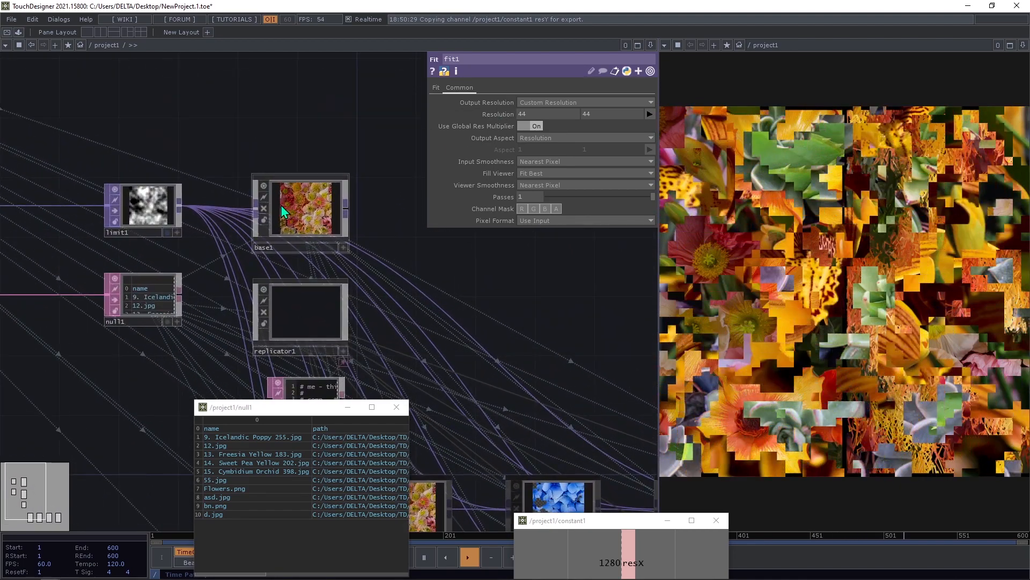
double_click(304, 207)
scroll(269, 257, up, 3)
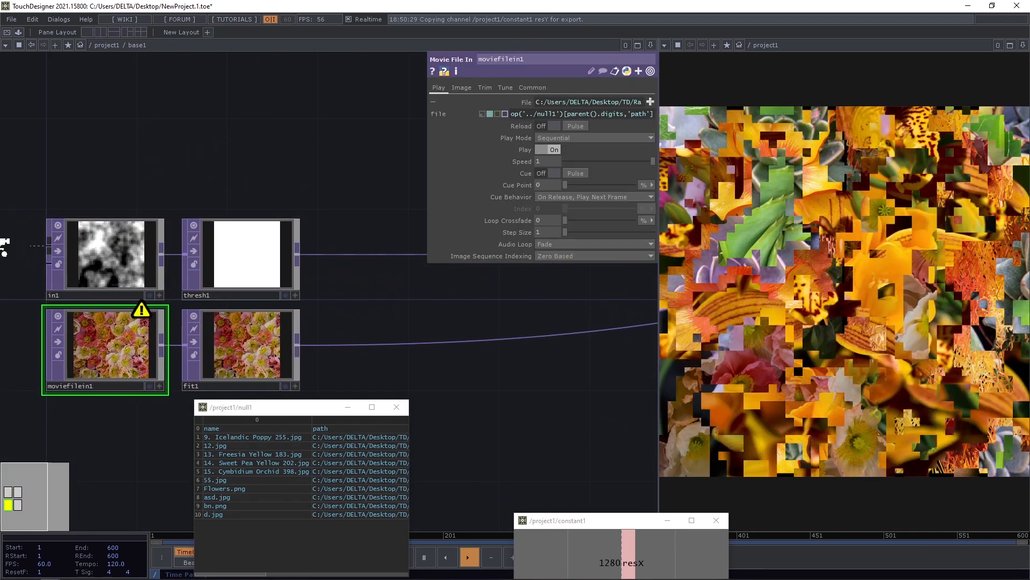
drag(252, 212, 34, 204)
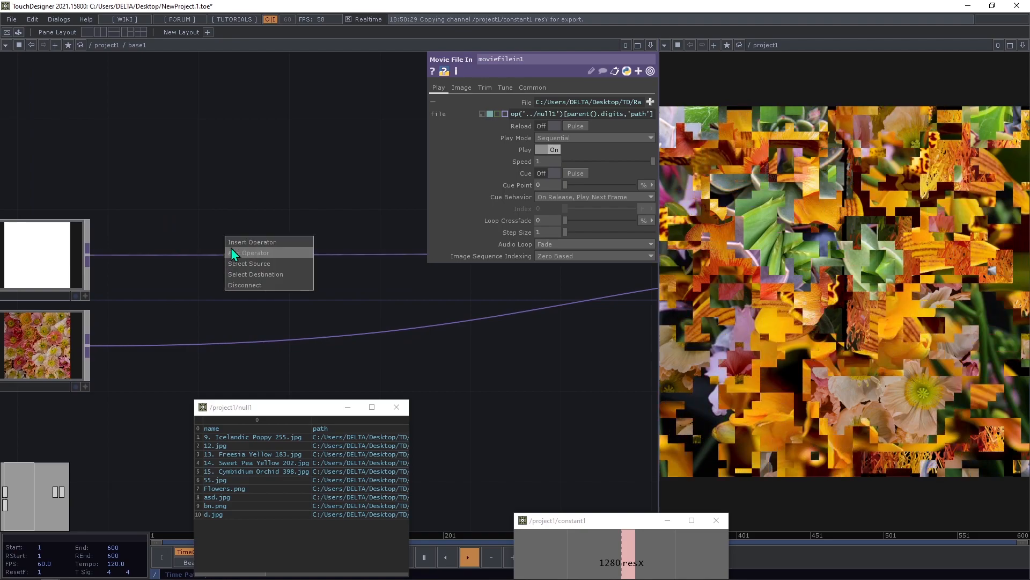
click(246, 239)
text(ed)
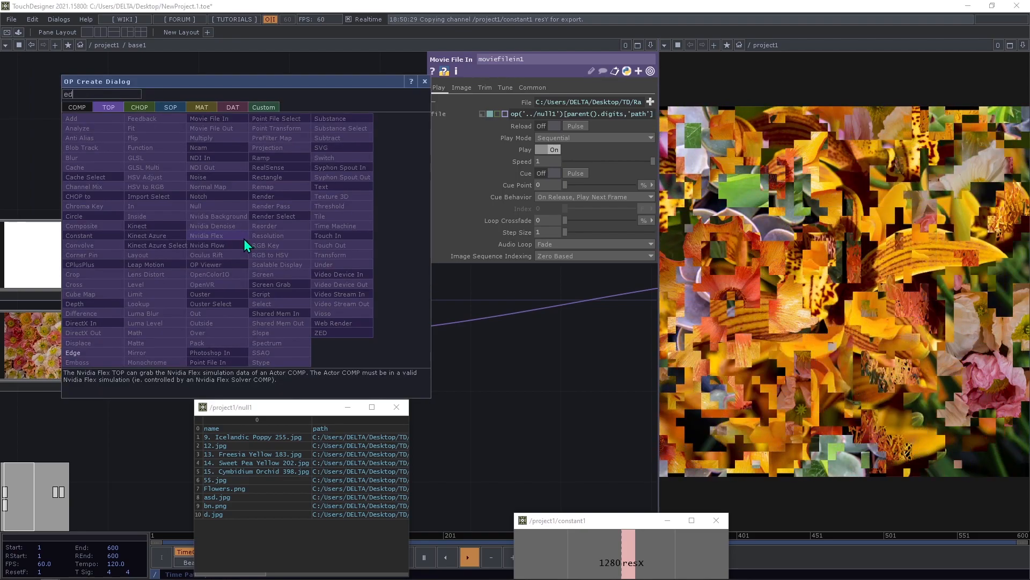
click(75, 353)
click(388, 224)
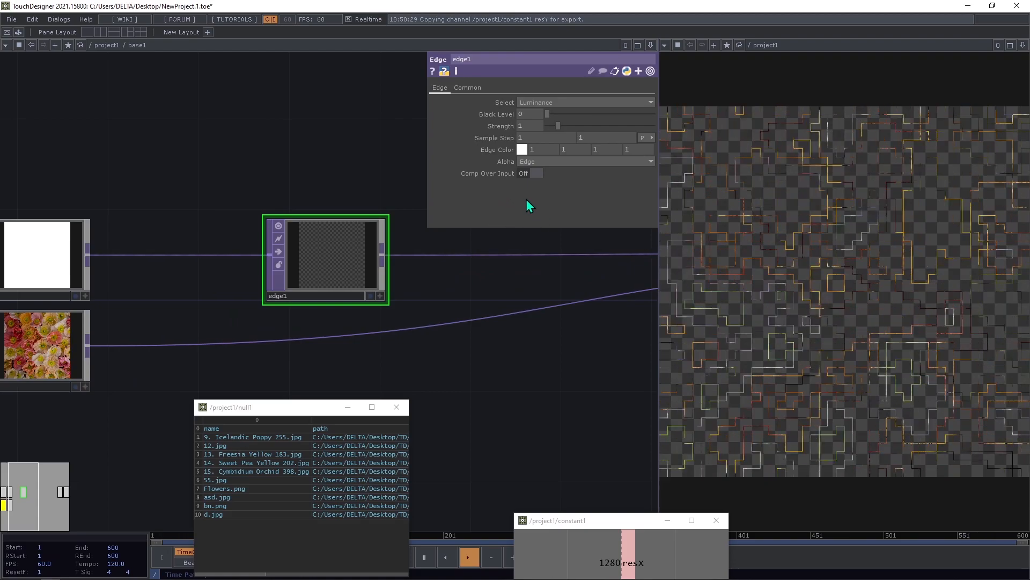
Step: Turn on Comp Over Input for edge1 and set its Edge Color to black
click(523, 173)
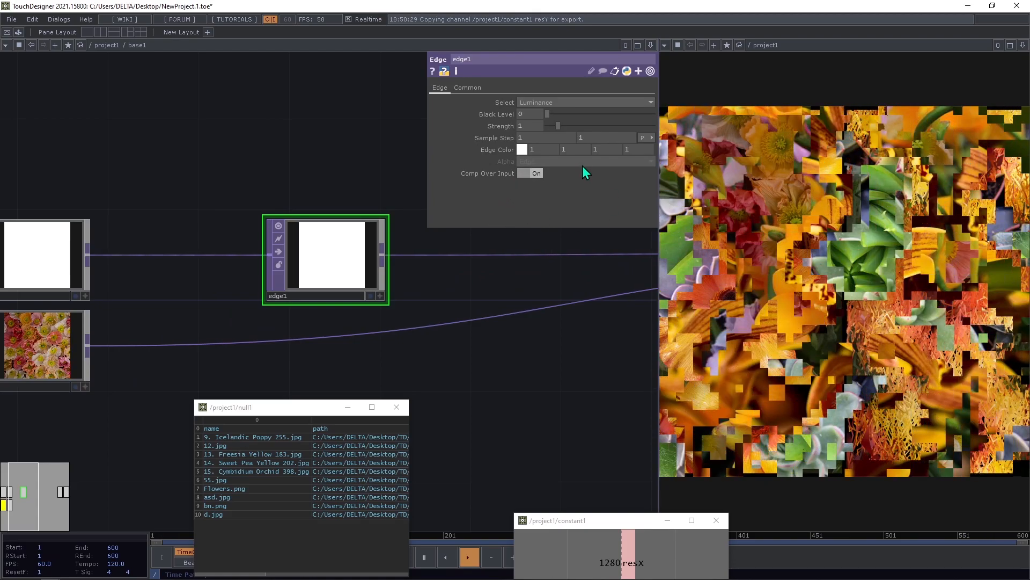
click(525, 152)
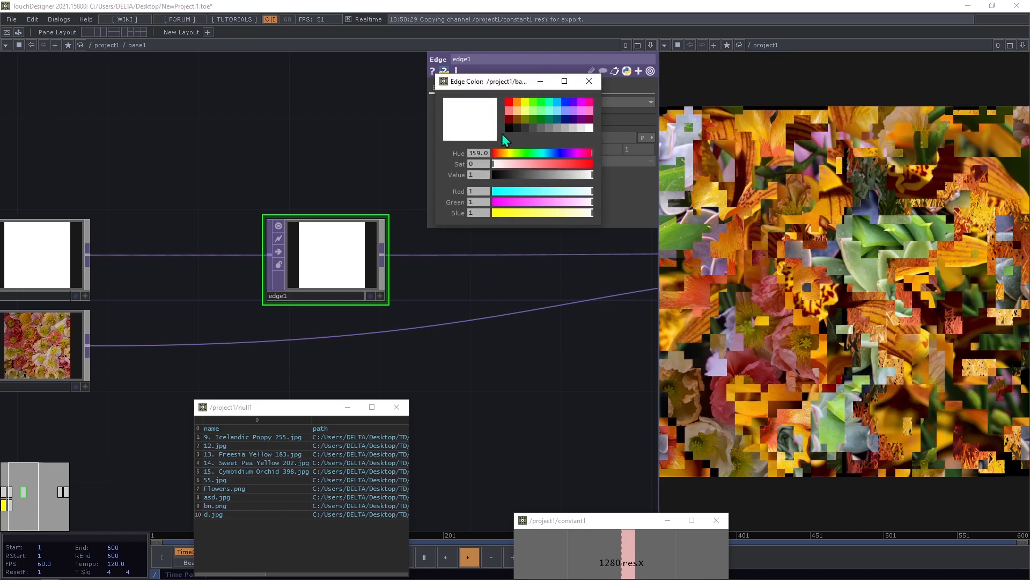
click(507, 130)
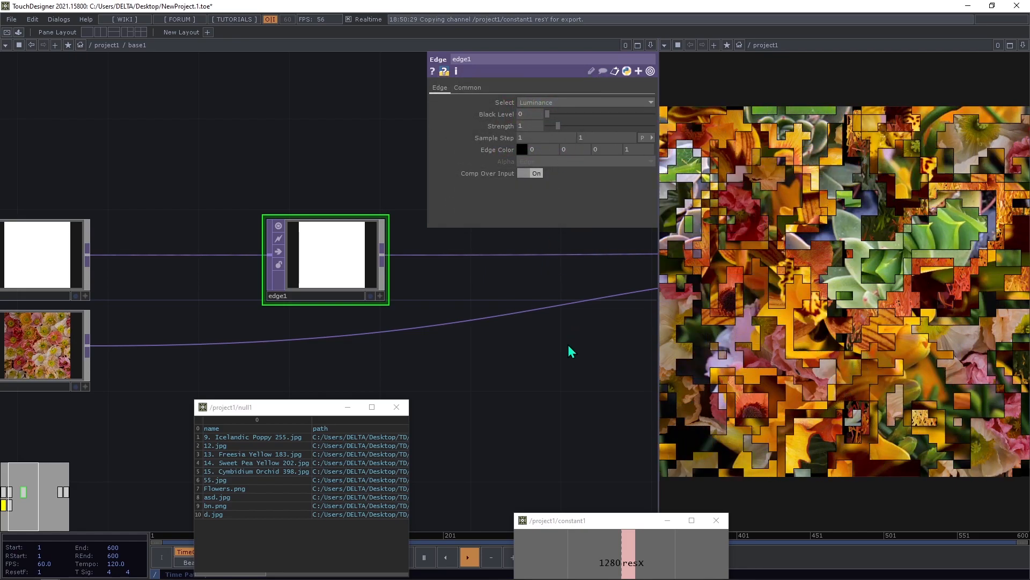
Step: Move edge1 farther along its wire, leaving free space between it and thresh1
drag(572, 348, 463, 357)
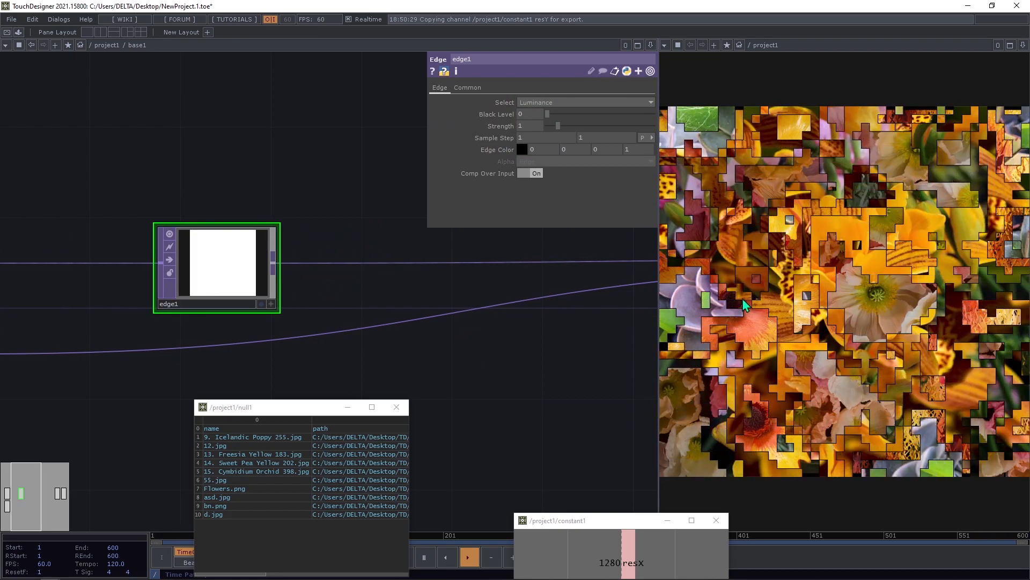
scroll(247, 265, down, 4)
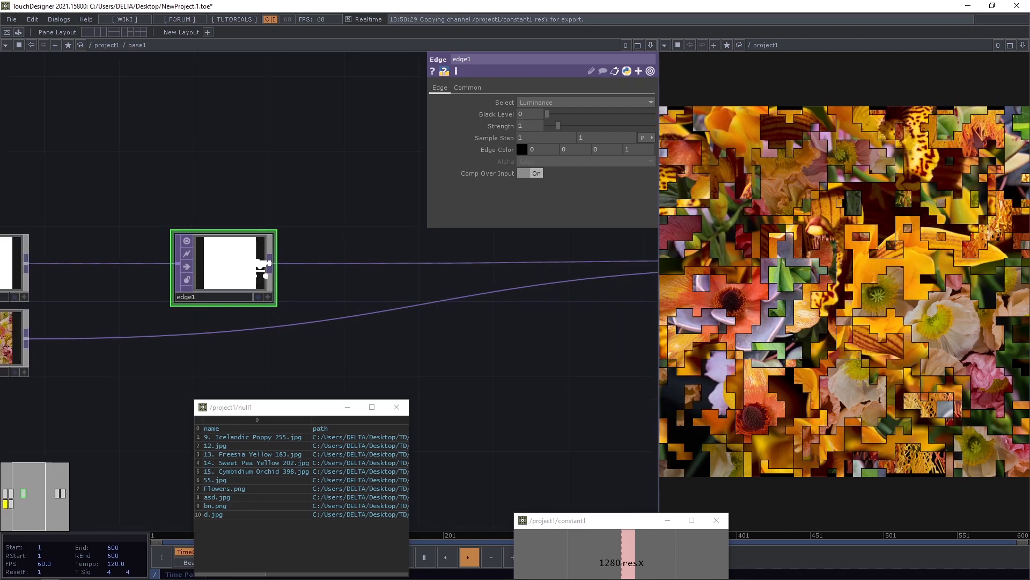
drag(242, 264, 507, 264)
drag(351, 235, 412, 221)
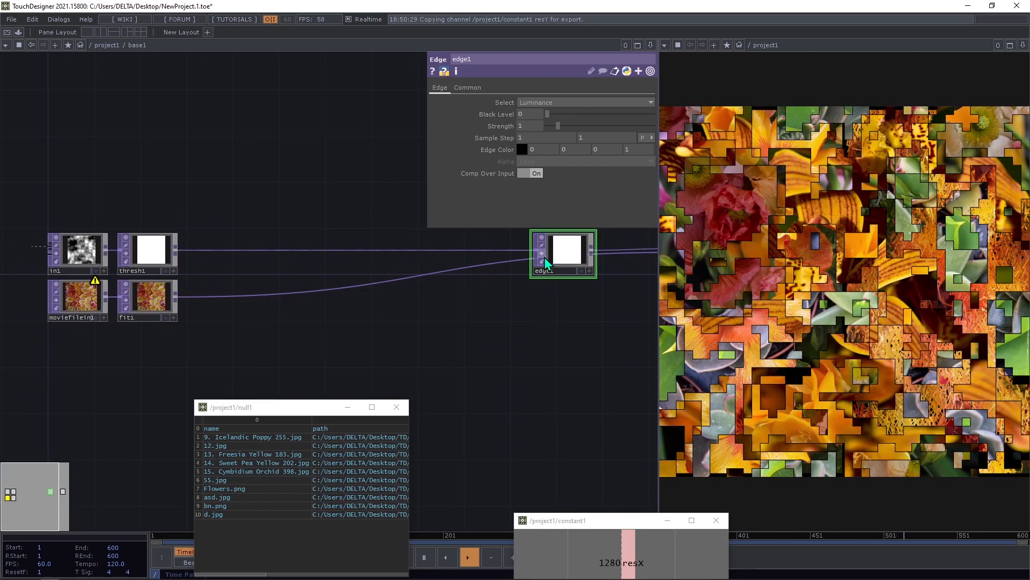
Step: Insert a Blur TOP on the wire between thresh1 and edge1, placing it near thresh1
right_click(348, 250)
click(357, 242)
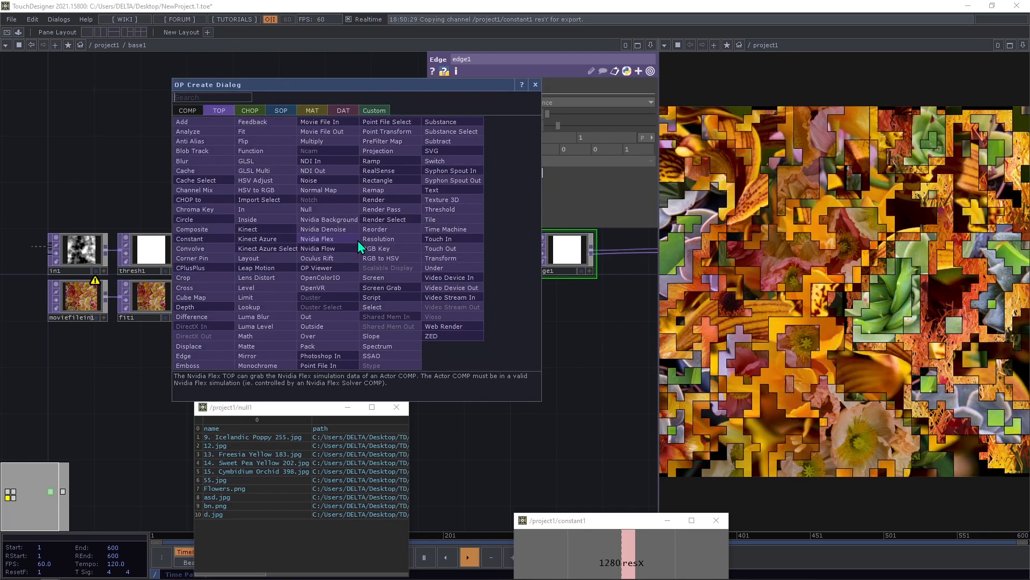
click(192, 166)
click(244, 244)
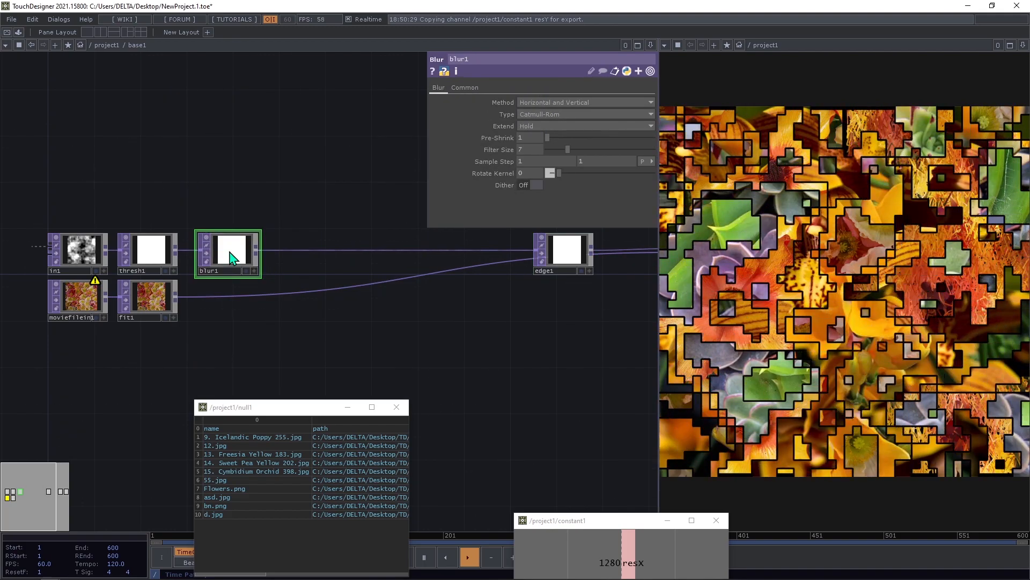
Step: Toggle the bypass of edge1 to compare the composite, leaving edge1 bypassed
click(542, 252)
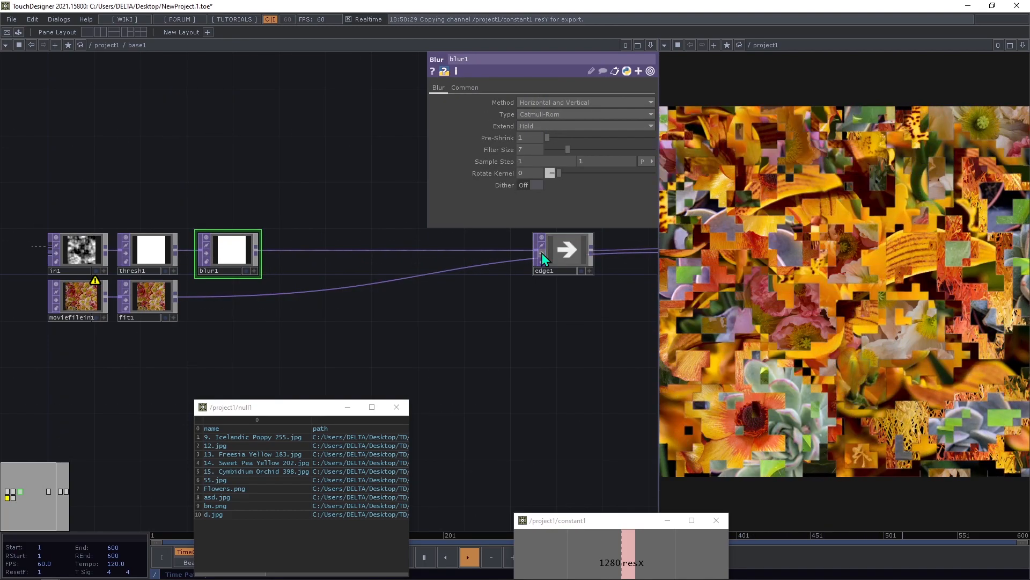
click(542, 253)
click(542, 252)
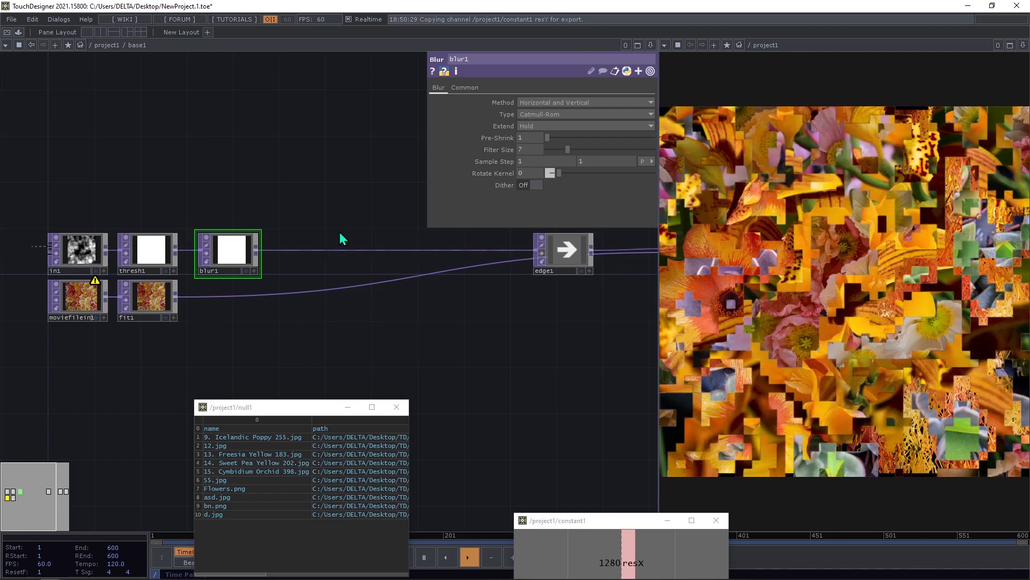
Step: Move blur1 closer to thresh1 and set its Pre-Shrink to 6 and Filter Size to 4
drag(339, 228, 352, 227)
drag(251, 254, 240, 254)
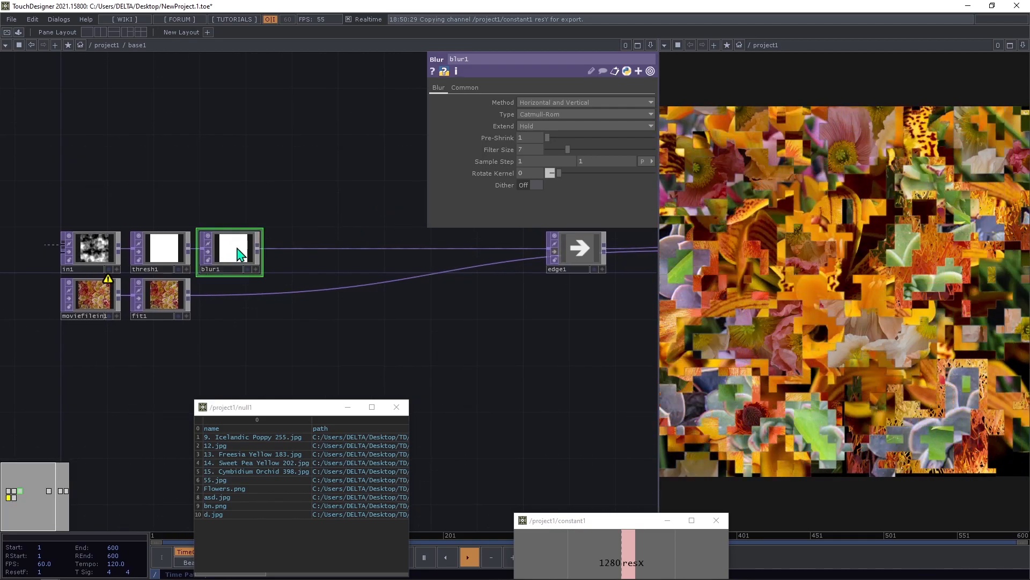
drag(567, 152, 646, 148)
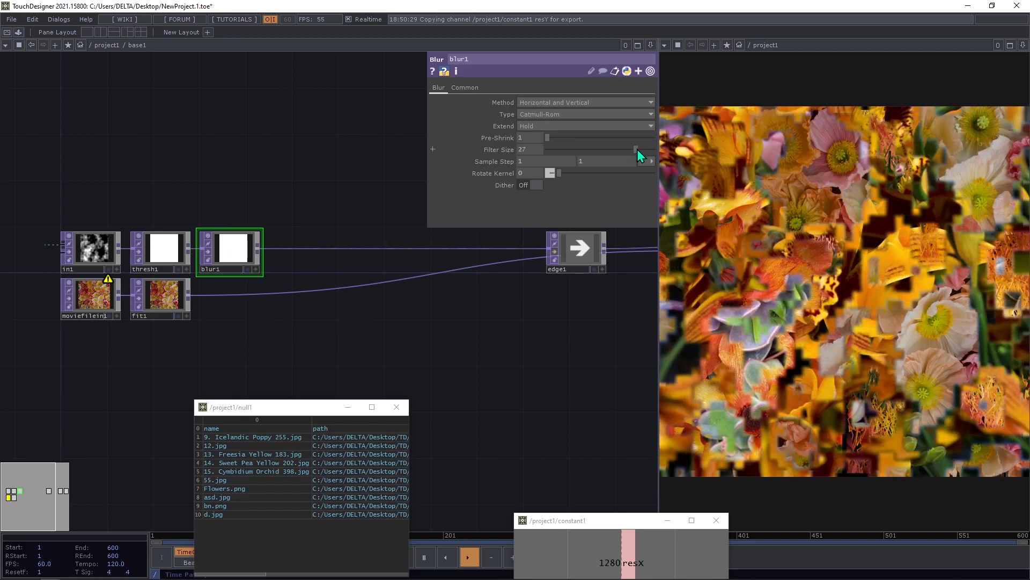
mouse_move(555, 137)
mouse_down()
mouse_move(631, 147)
mouse_move(560, 150)
mouse_up()
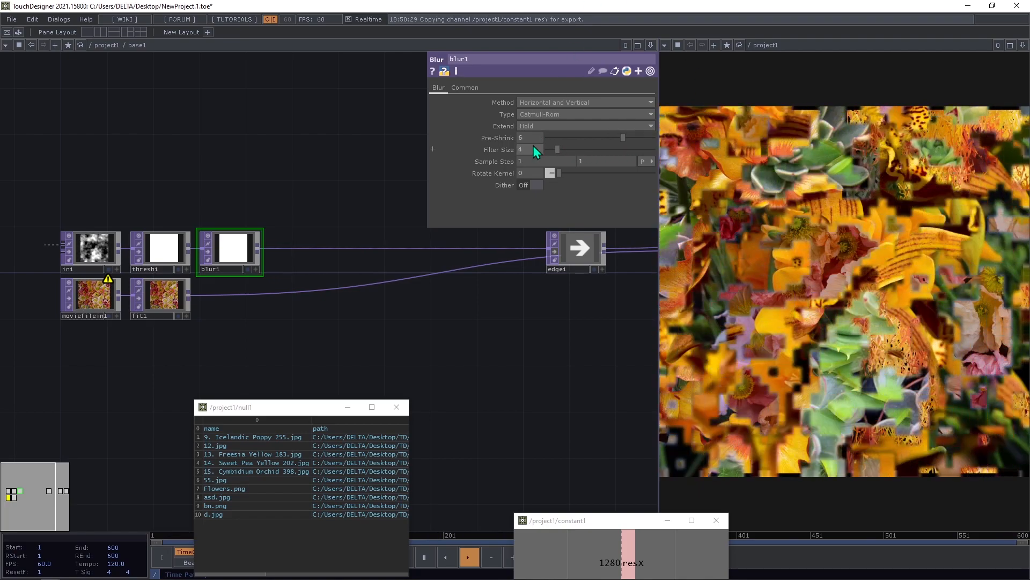
Step: Set blur1's Pre-Shrink to 4 and Filter Size to 8, and return to the project1 network
drag(593, 137, 573, 150)
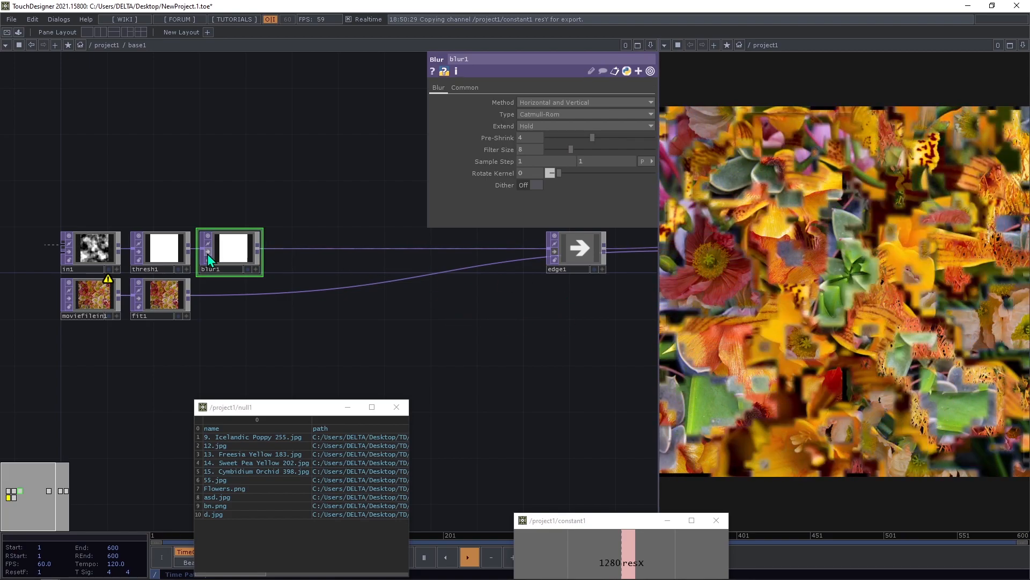
key(u)
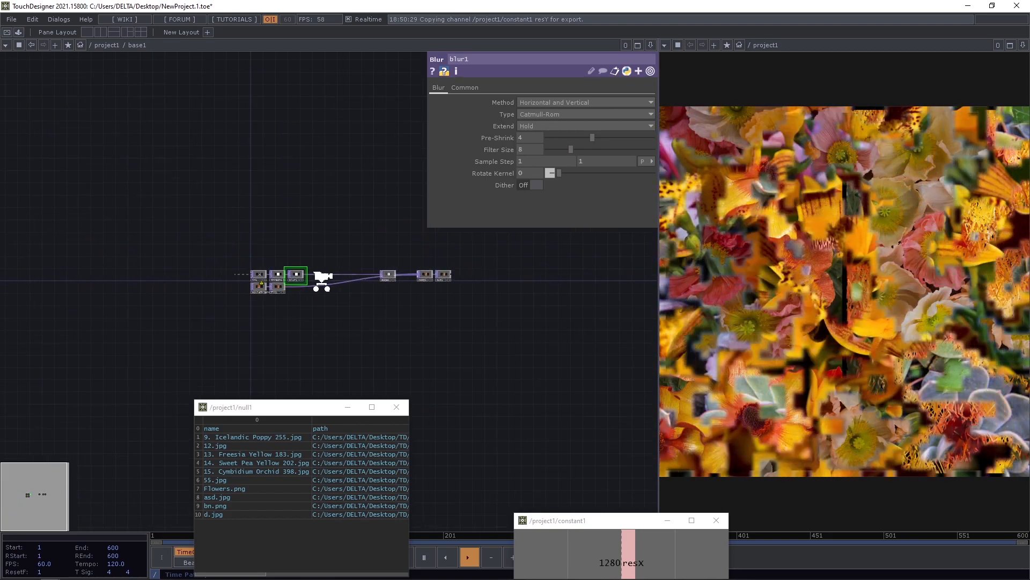
drag(339, 223, 343, 138)
scroll(277, 225, down, 5)
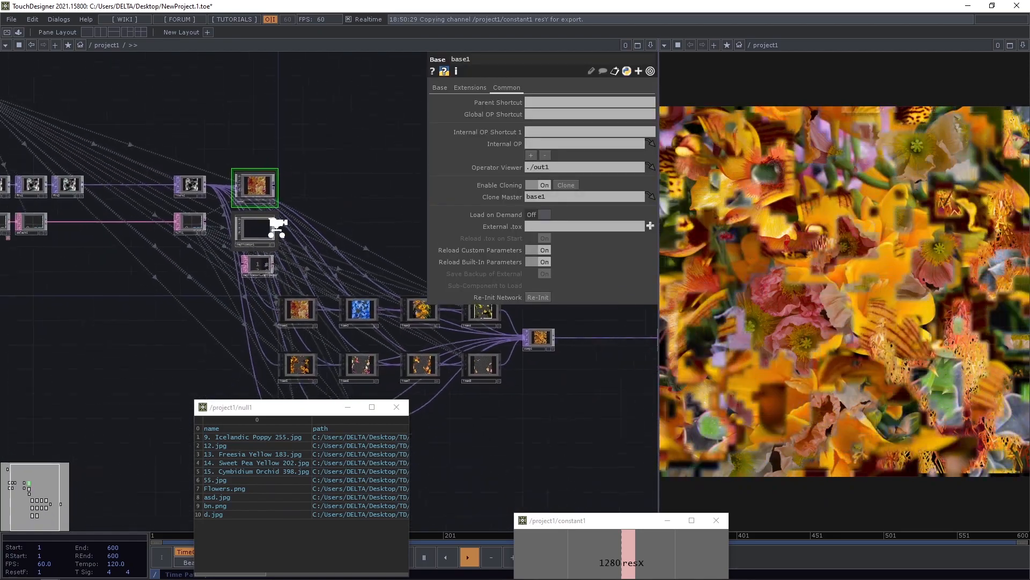
Step: Set the custom resolution of fit1 to 20 by 20 to make the noise pixelation coarser
scroll(192, 210, up, 10)
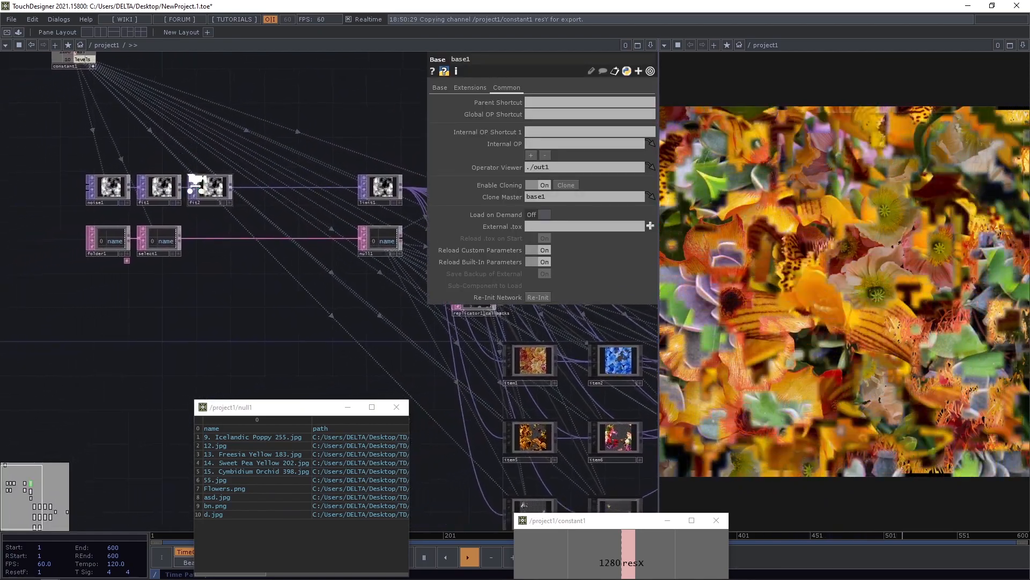
scroll(268, 210, down, 3)
scroll(114, 191, up, 3)
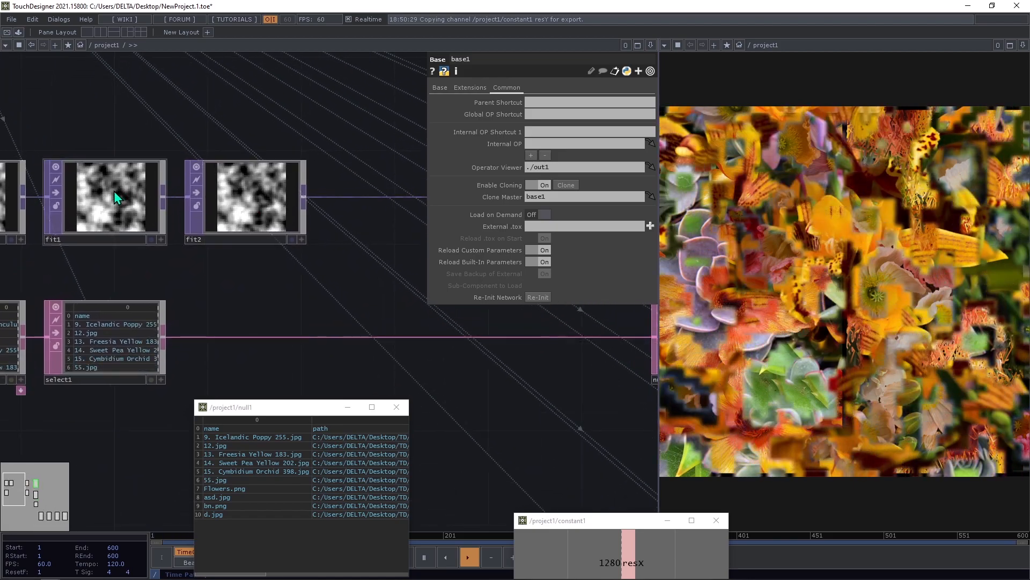
click(114, 191)
drag(530, 115, 470, 114)
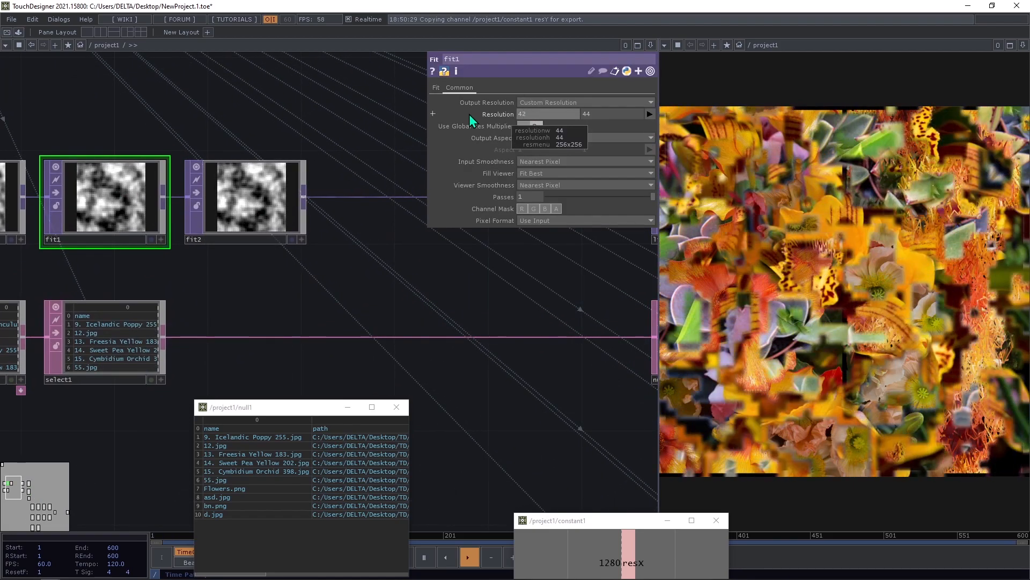
text(420)
key(Return)
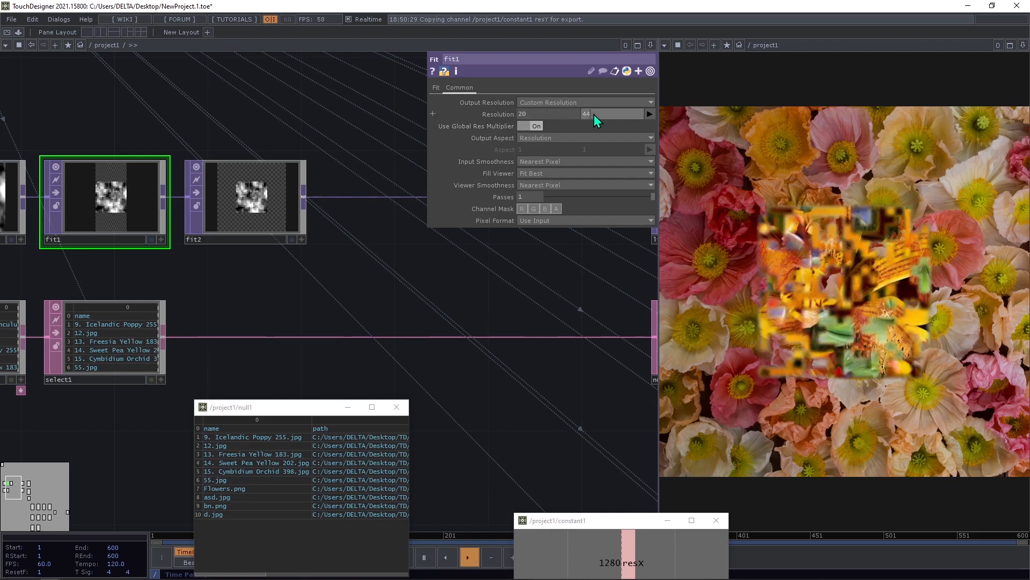
text(0)
key(Return)
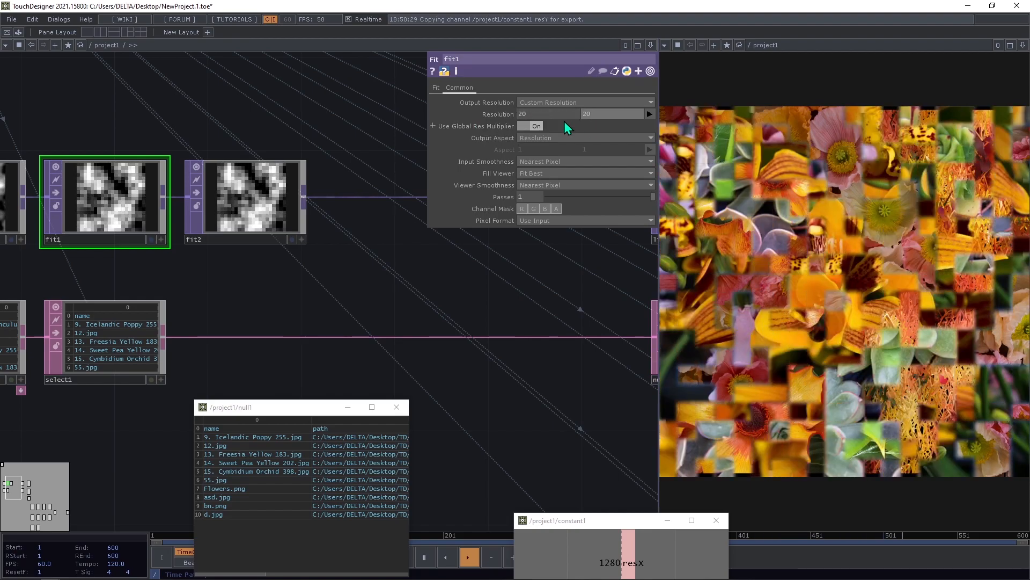
Step: Bypass fit1 and fit2 together so the noise is no longer pixelated
scroll(386, 229, down, 3)
drag(386, 230, 215, 214)
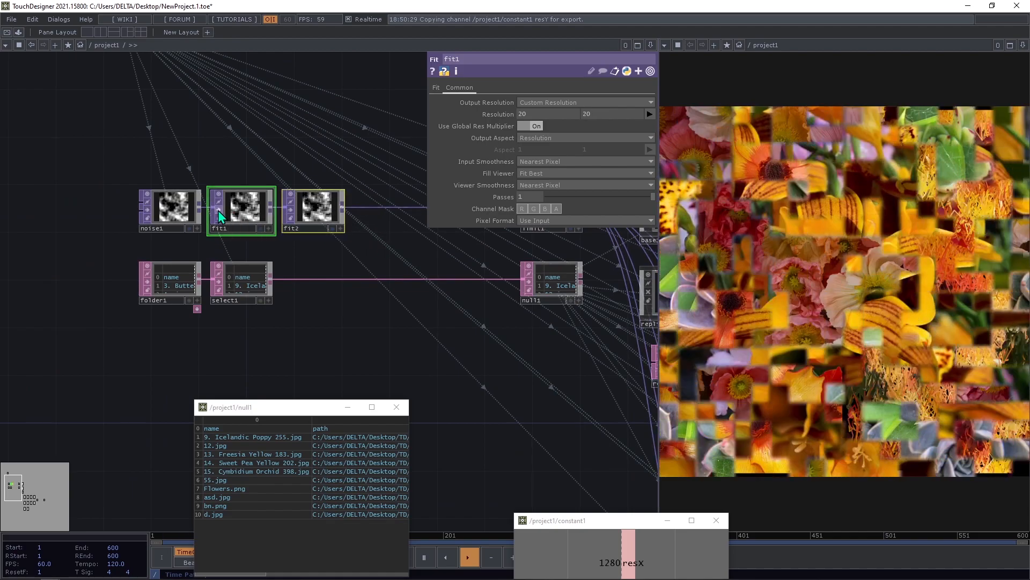
click(218, 210)
drag(262, 142, 272, 164)
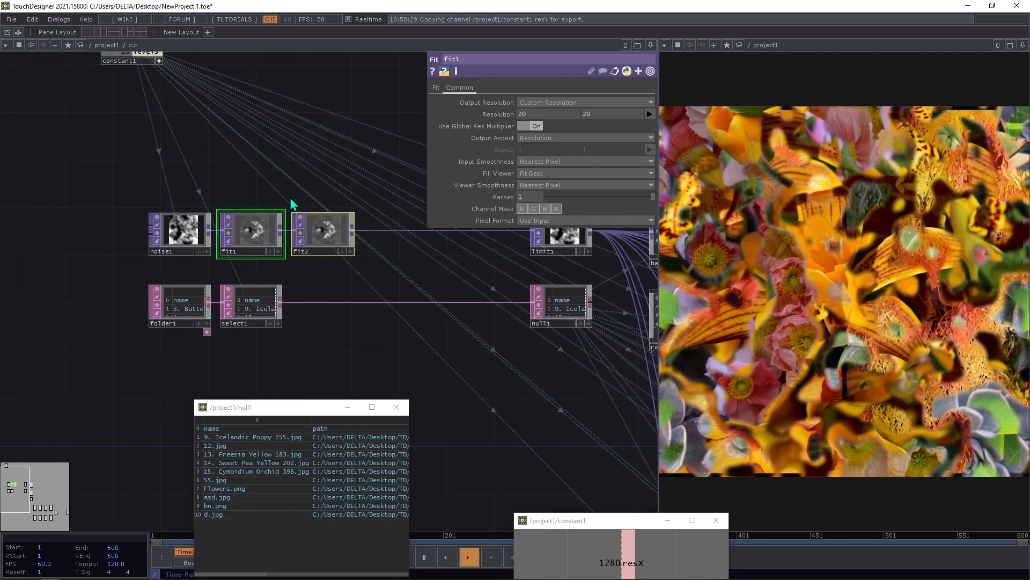
Step: Bypass blur1 inside base1 to remove the mask blur, and return to the project1 network
drag(384, 246, 193, 219)
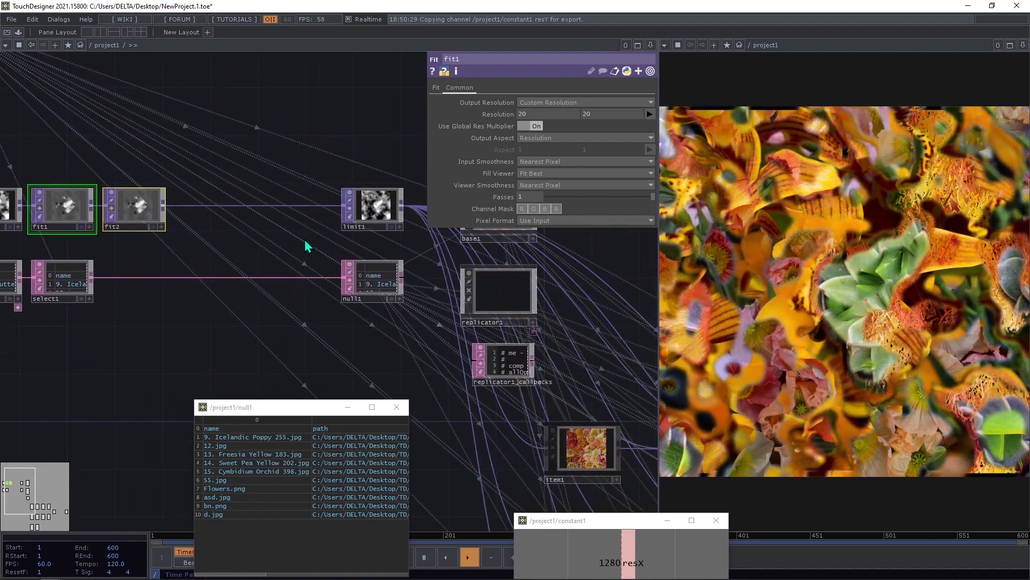
scroll(305, 245, down, 5)
scroll(407, 220, up, 7)
scroll(411, 226, up, 3)
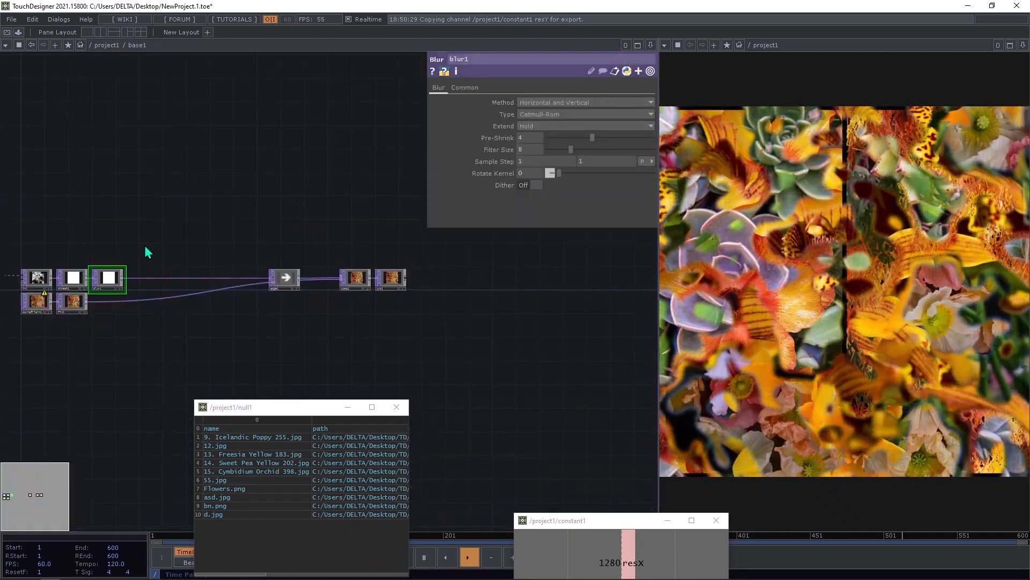
scroll(156, 255, up, 5)
click(267, 249)
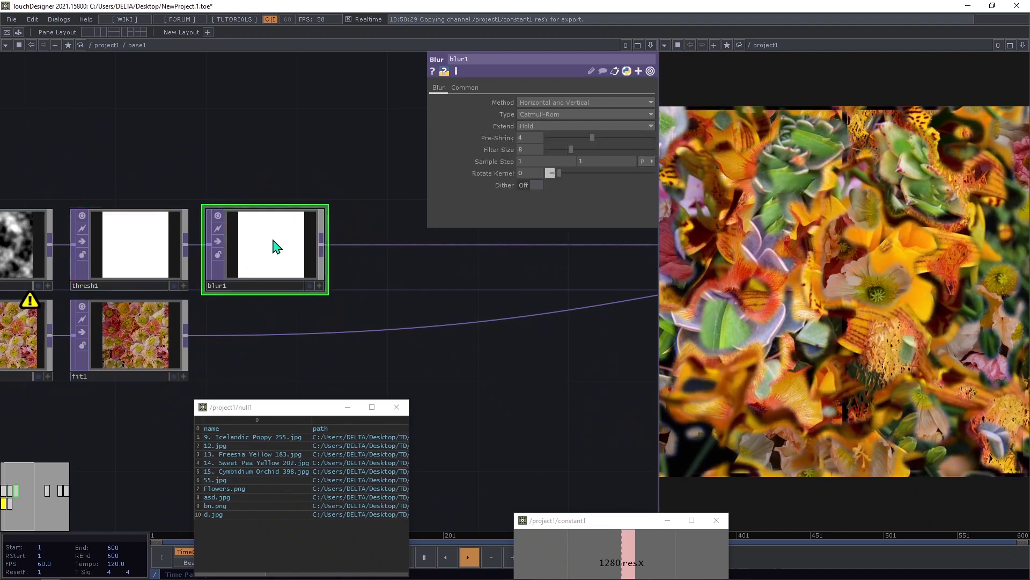
scroll(220, 246, down, 5)
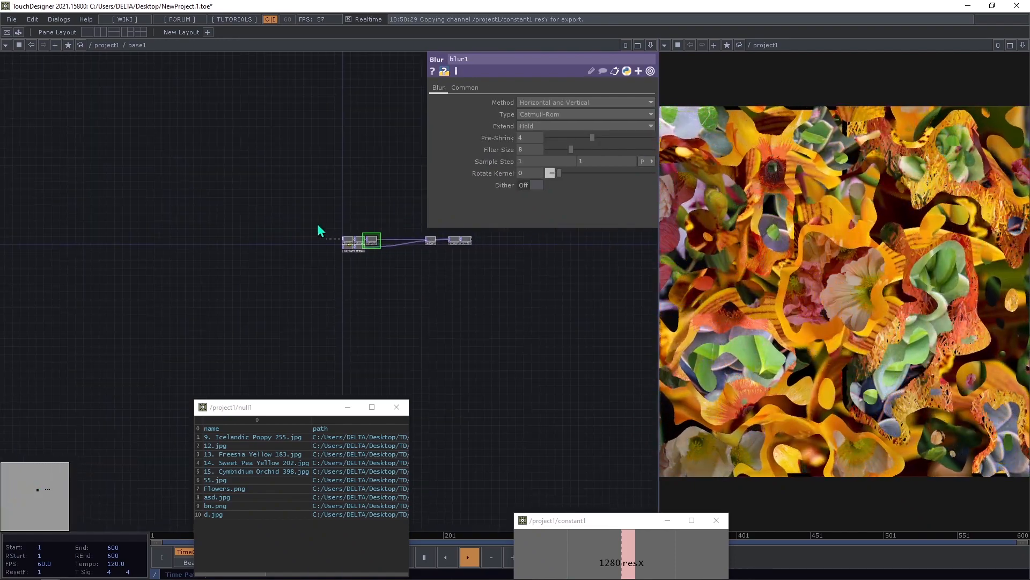
scroll(243, 208, down, 3)
scroll(244, 207, down, 4)
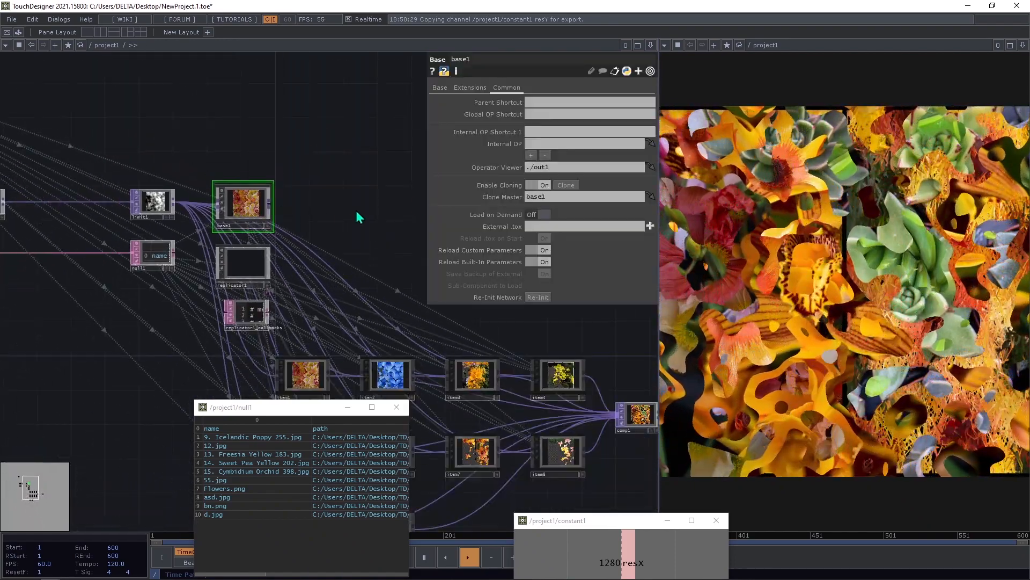
Step: Add the noise component from the Palette's Generators to the network and place it before noise1, with the Palette closed
scroll(173, 212, up, 5)
scroll(229, 160, down, 8)
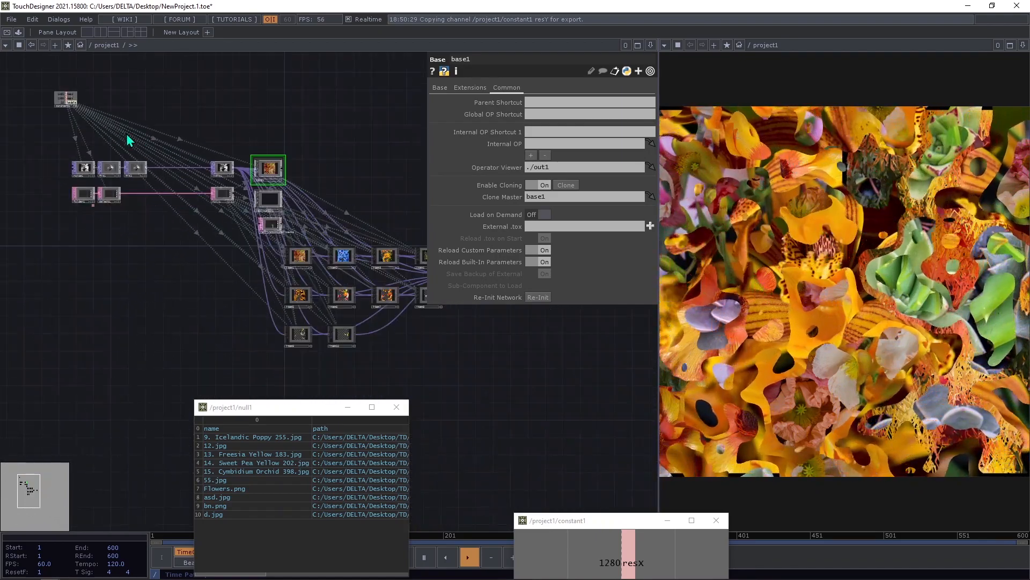
drag(125, 132, 224, 138)
click(17, 32)
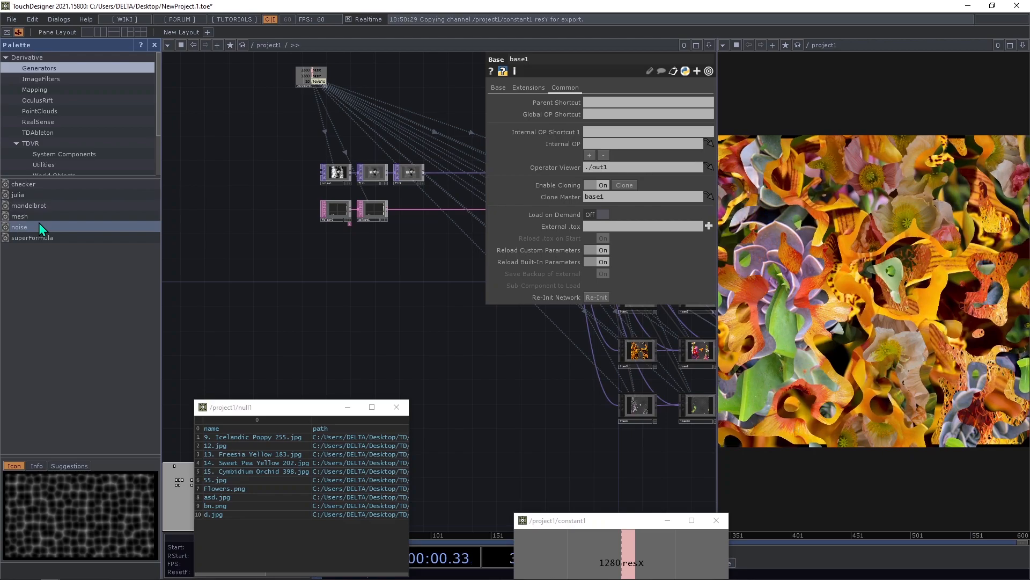
drag(31, 229, 279, 200)
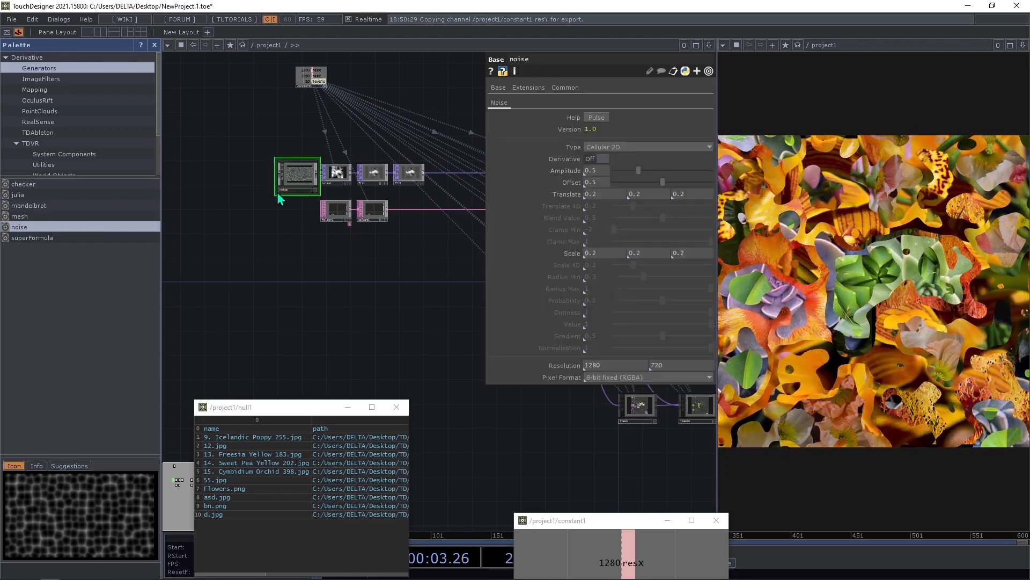
click(154, 44)
scroll(127, 185, up, 6)
drag(155, 275, 294, 403)
drag(280, 278, 195, 259)
drag(241, 180, 172, 262)
Step: Export constant1's resX and resY channels to the width and height of the noise component's Resolution
scroll(171, 259, down, 3)
drag(205, 194, 224, 168)
drag(260, 101, 426, 213)
drag(561, 360, 581, 355)
drag(263, 110, 622, 364)
click(645, 359)
drag(257, 278, 179, 216)
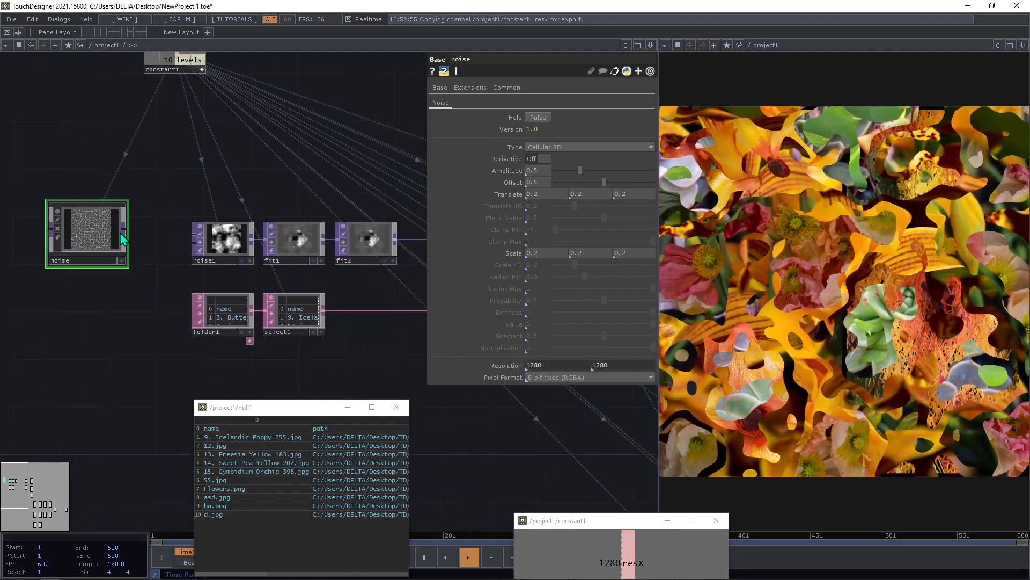
Step: Connect the noise component to noise1's second input and set its Scale to 0.02 on all three axes
scroll(150, 202, up, 3)
middle_drag(102, 230, 192, 232)
drag(221, 315, 96, 315)
drag(92, 198, 272, 259)
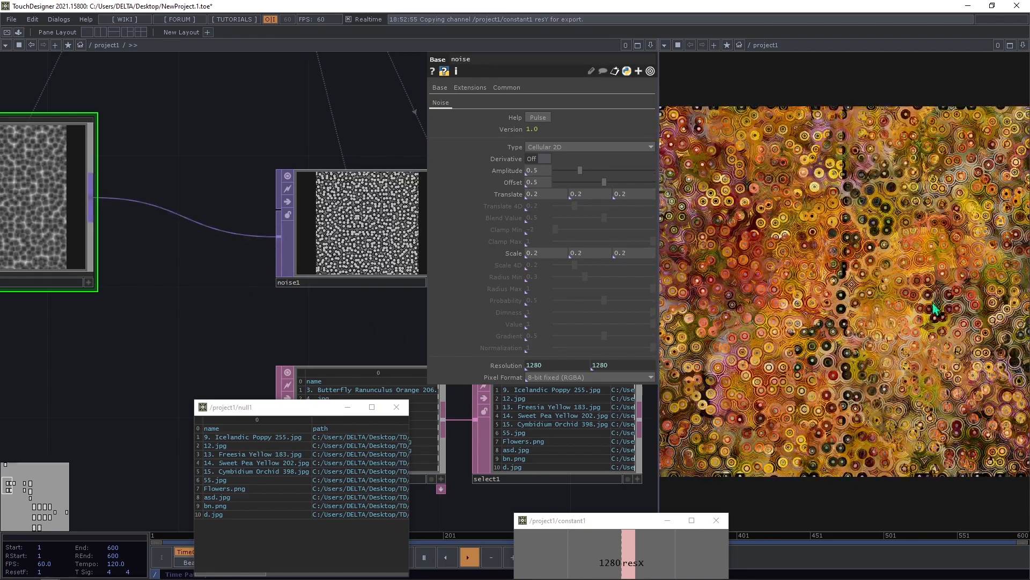
middle_drag(511, 253, 510, 236)
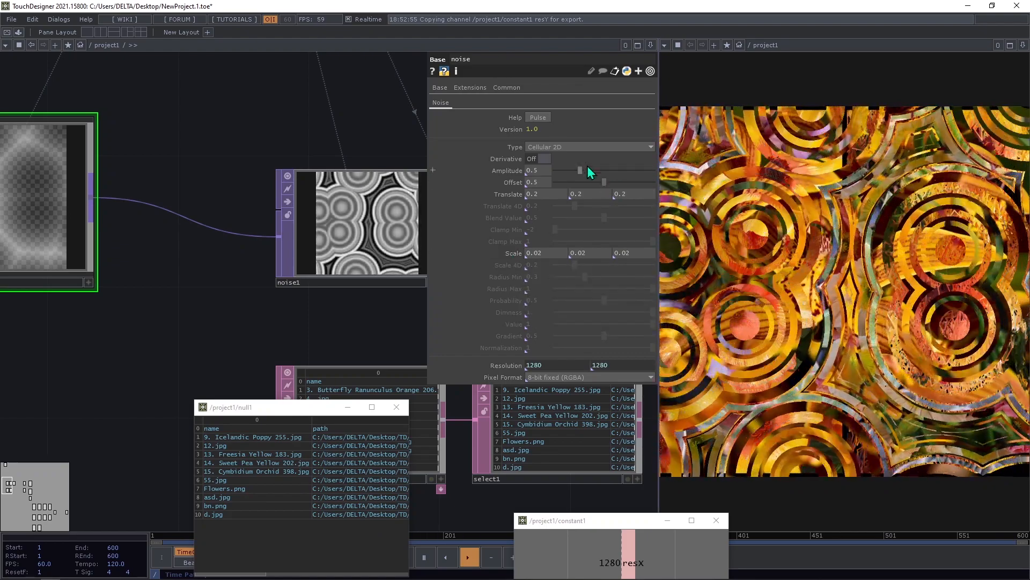
Step: Try the Perlin 2D, Perlin 3D, Perlin 4D and Polkadots 2D types on the noise component
click(578, 146)
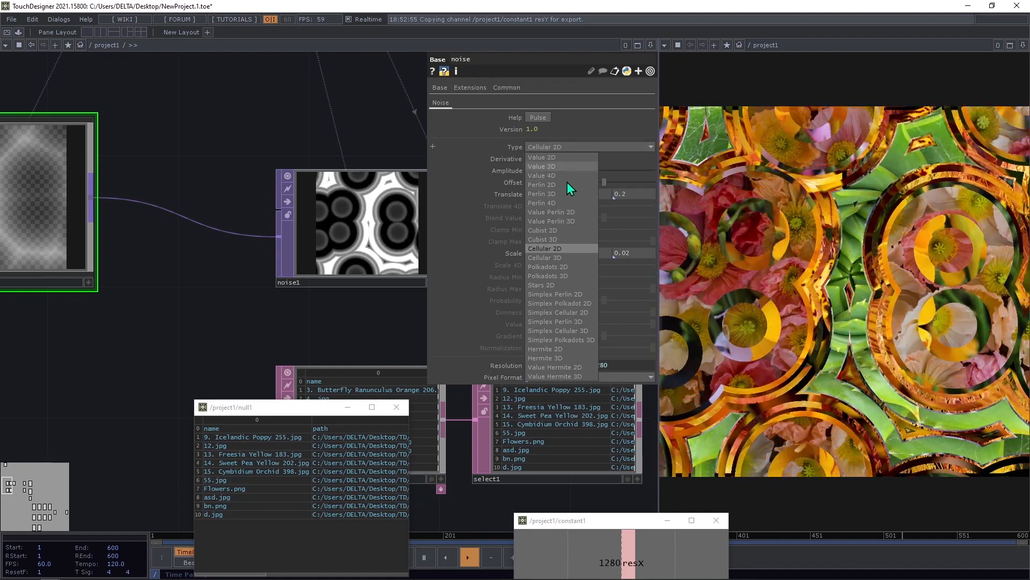
click(575, 196)
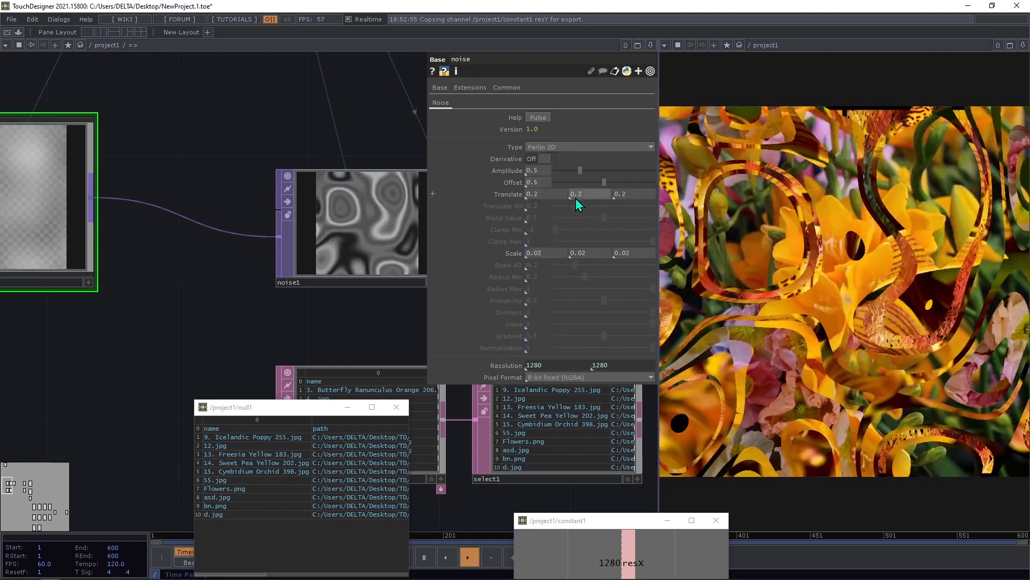
click(582, 147)
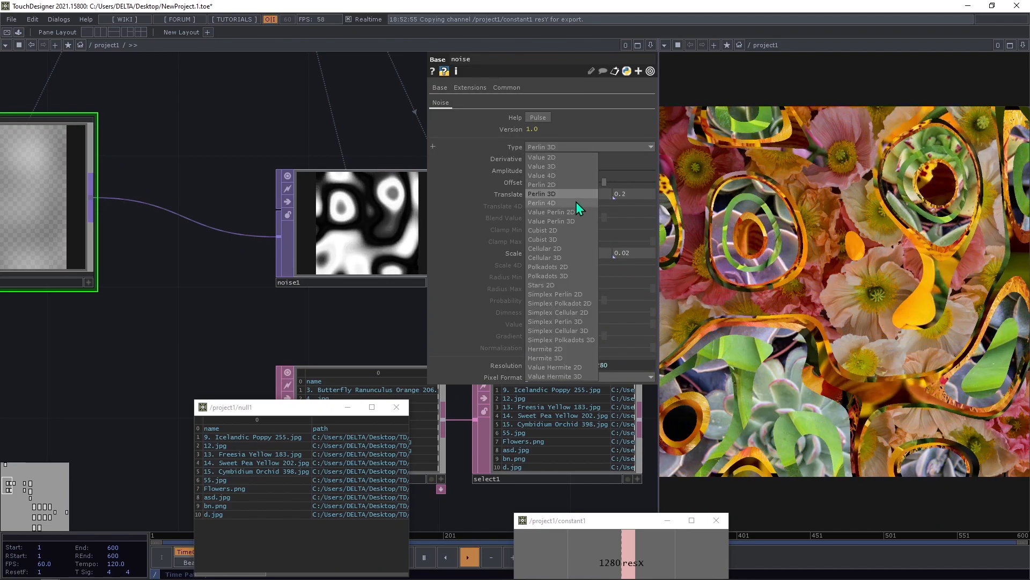
click(575, 202)
click(574, 147)
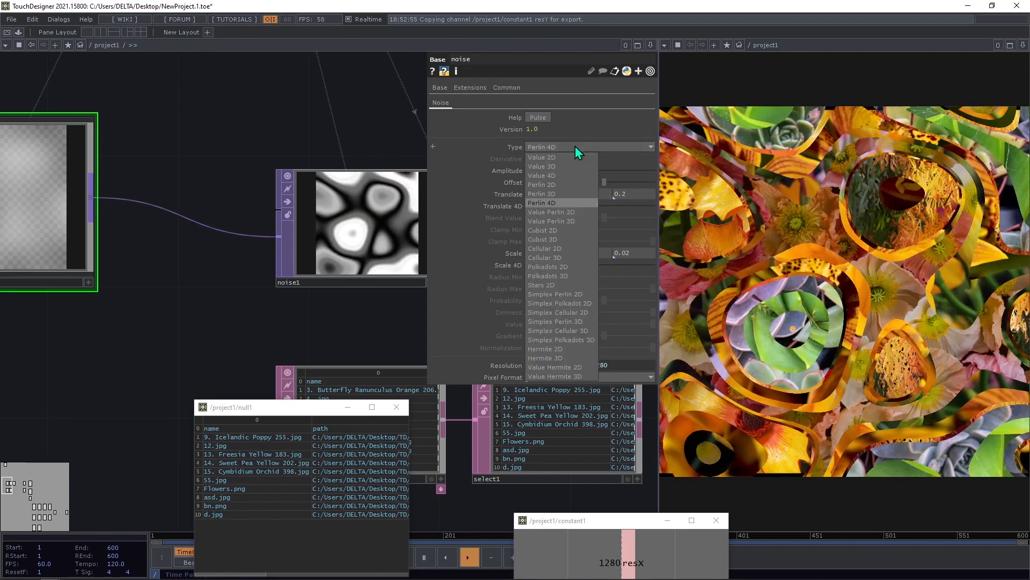
click(576, 268)
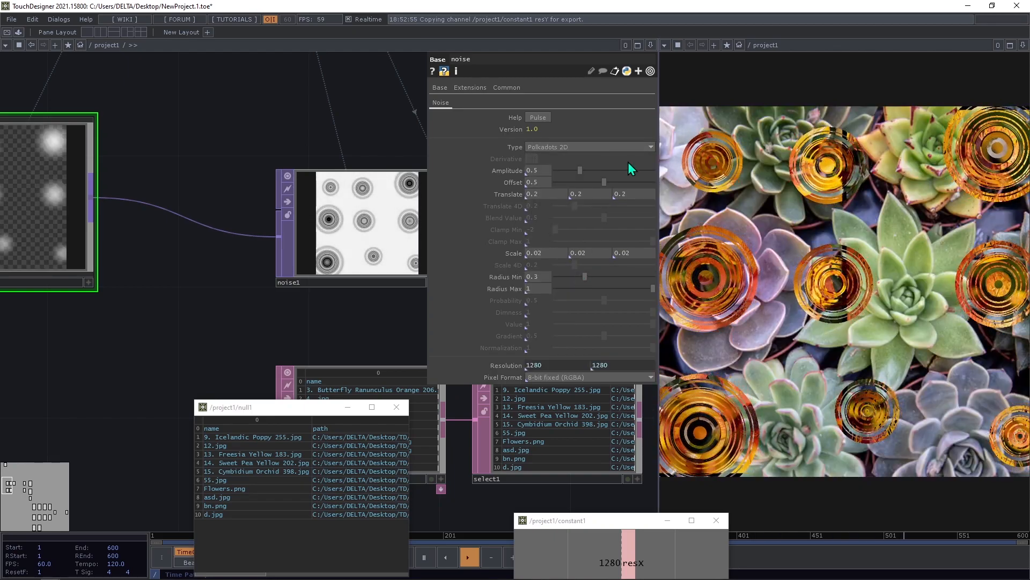
Step: Set the noise component's Type to Cellular 3D
click(594, 146)
click(558, 258)
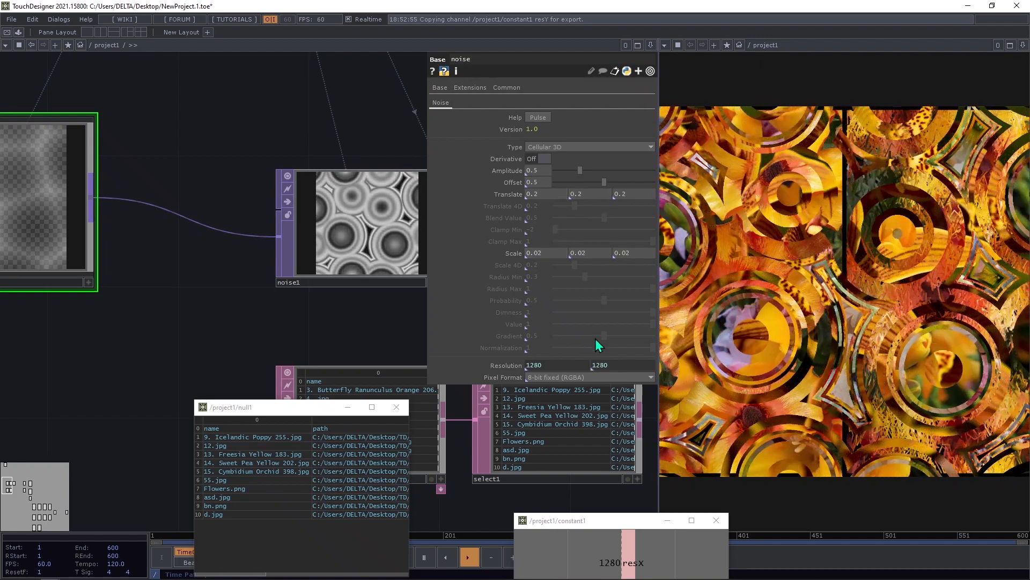
click(561, 150)
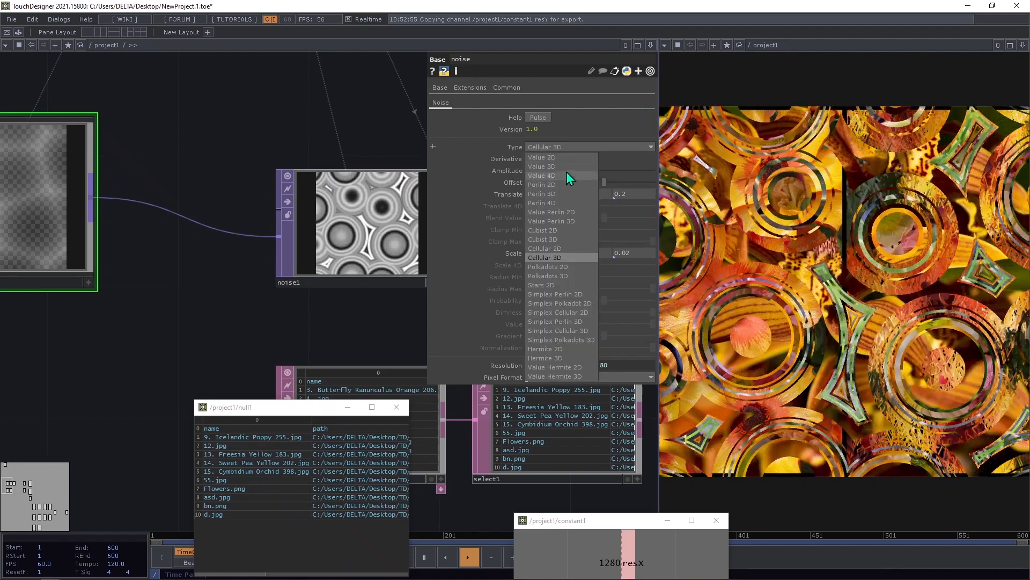
Step: Animate the noise component by setting its Translate Z to the expression absTime.seconds*0.1
click(641, 196)
text(absTime.seconds)
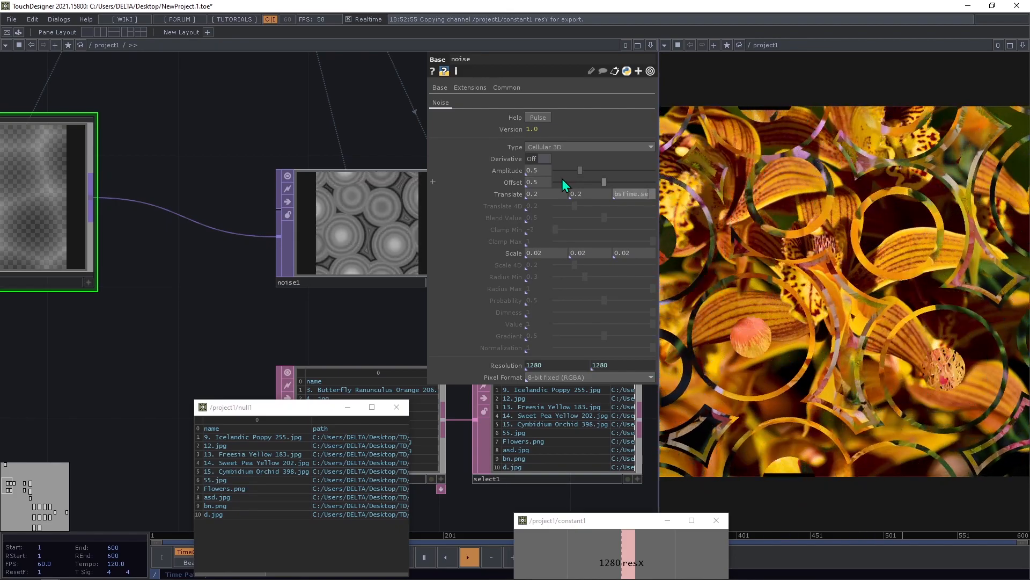
key(Return)
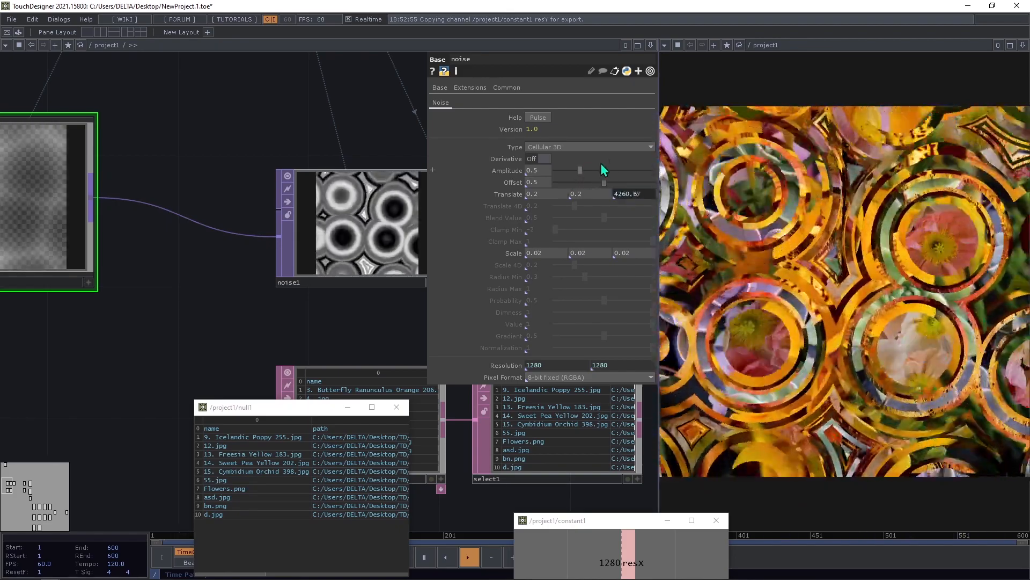
click(630, 196)
text(*0.1)
key(Return)
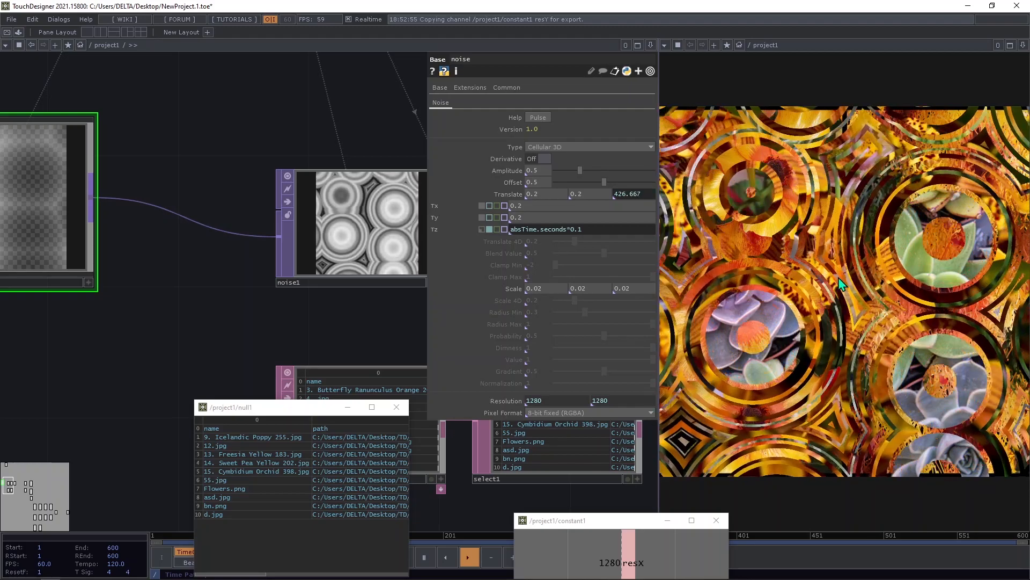
Step: Close the floating null1 and constant1 viewers, hide the parameter window and frame the whole network
scroll(268, 229, down, 3)
click(396, 407)
click(717, 520)
key(p)
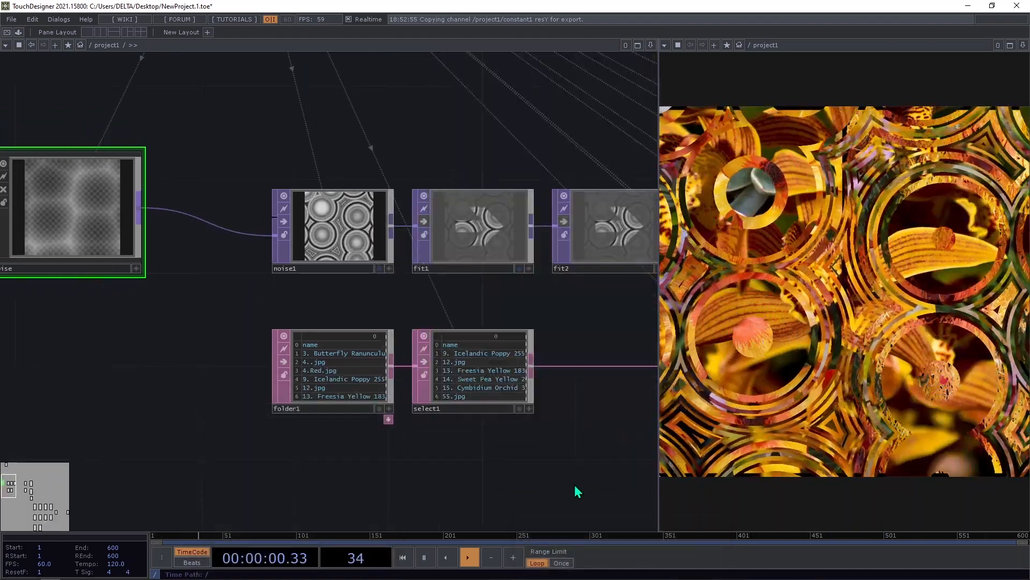
key(h)
Step: Review the network from the noise and folder inputs through the replicated items to the composite and output
scroll(463, 338, down, 2)
scroll(396, 386, up, 5)
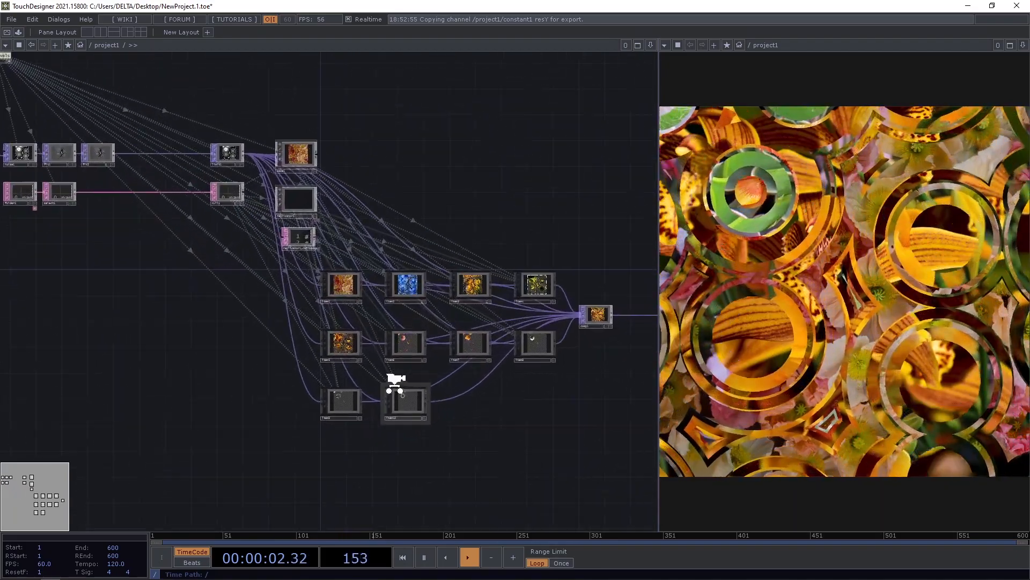
scroll(391, 409, down, 5)
scroll(448, 384, up, 3)
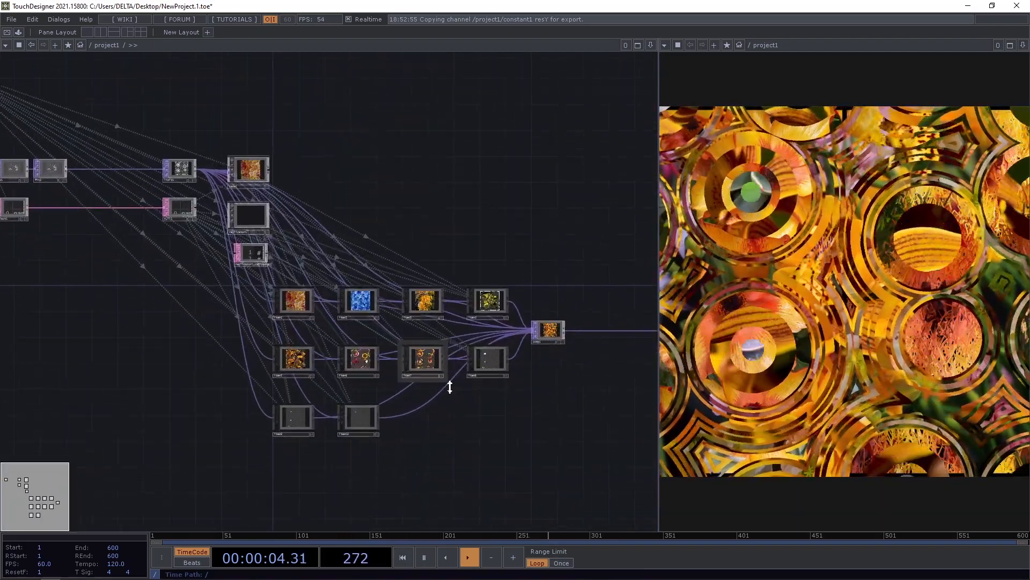
drag(558, 396, 395, 413)
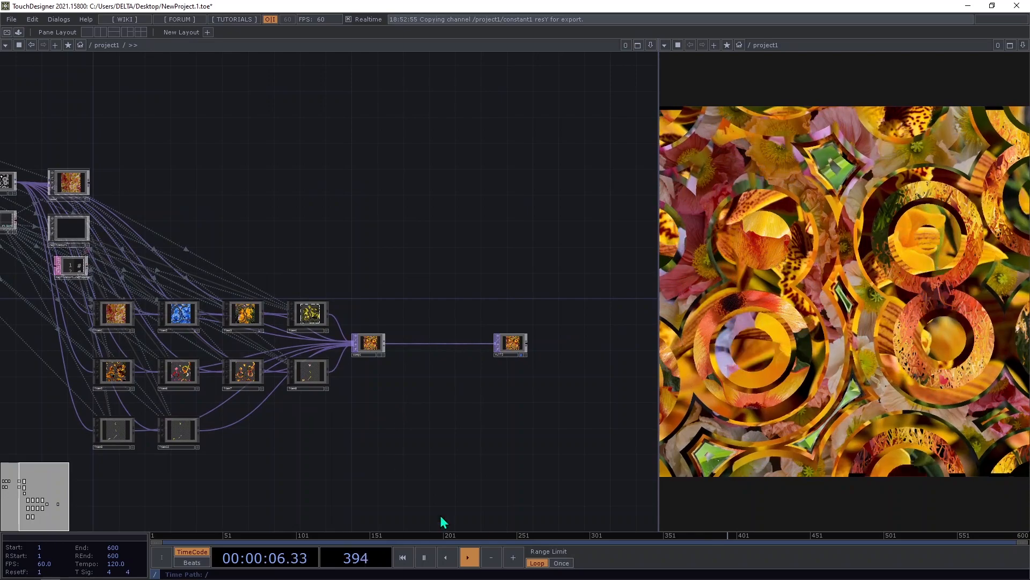
mouse_move(376, 344)
mouse_down()
mouse_move(463, 344)
mouse_move(392, 344)
mouse_up()
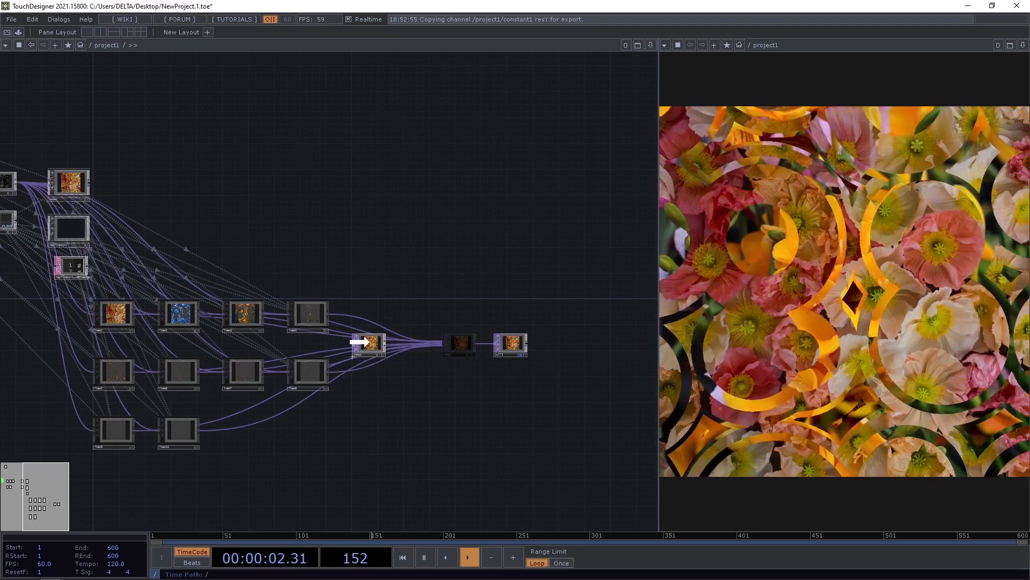
drag(367, 342, 375, 345)
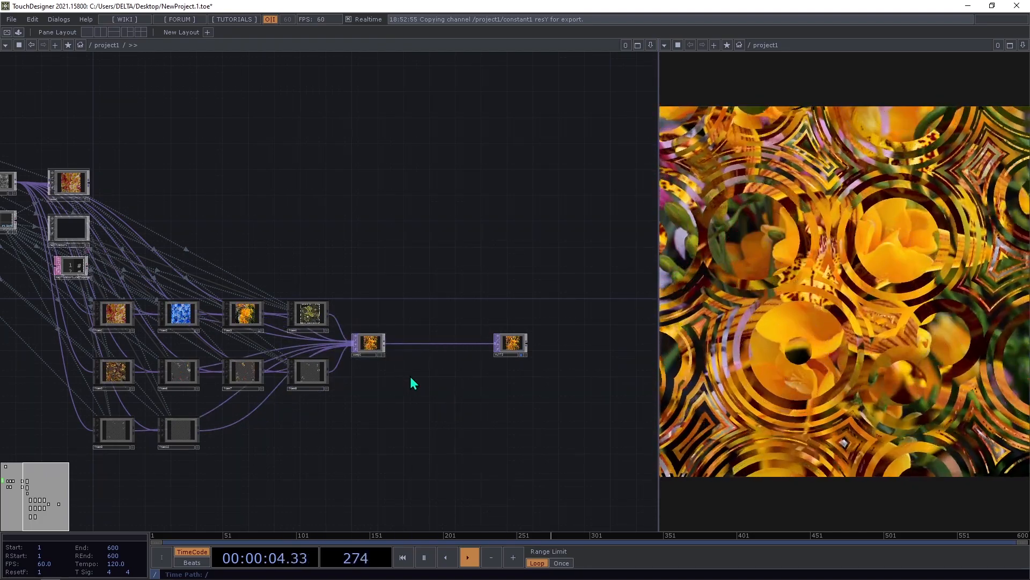
drag(453, 381, 574, 406)
drag(405, 421, 488, 395)
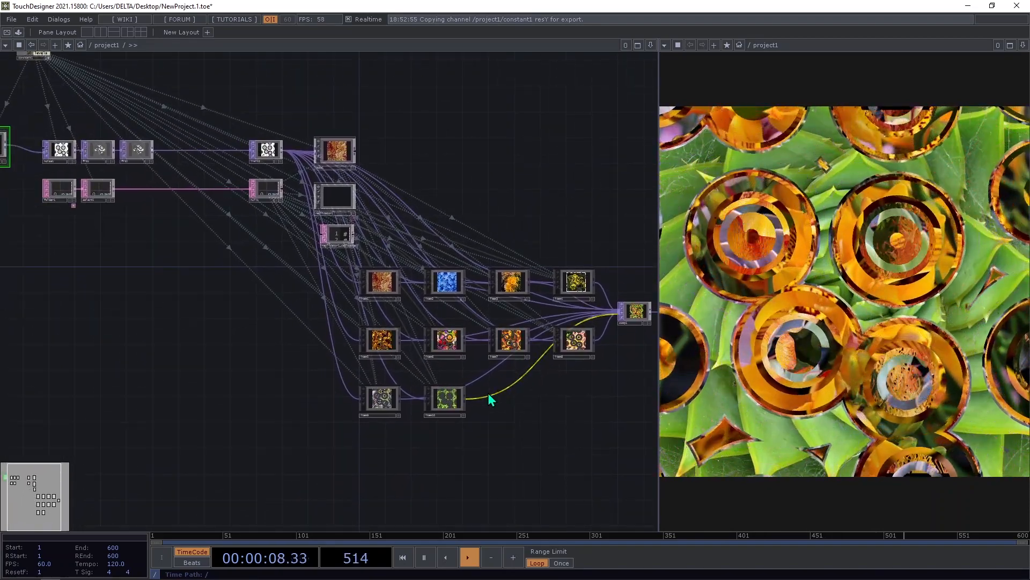
drag(619, 428, 450, 424)
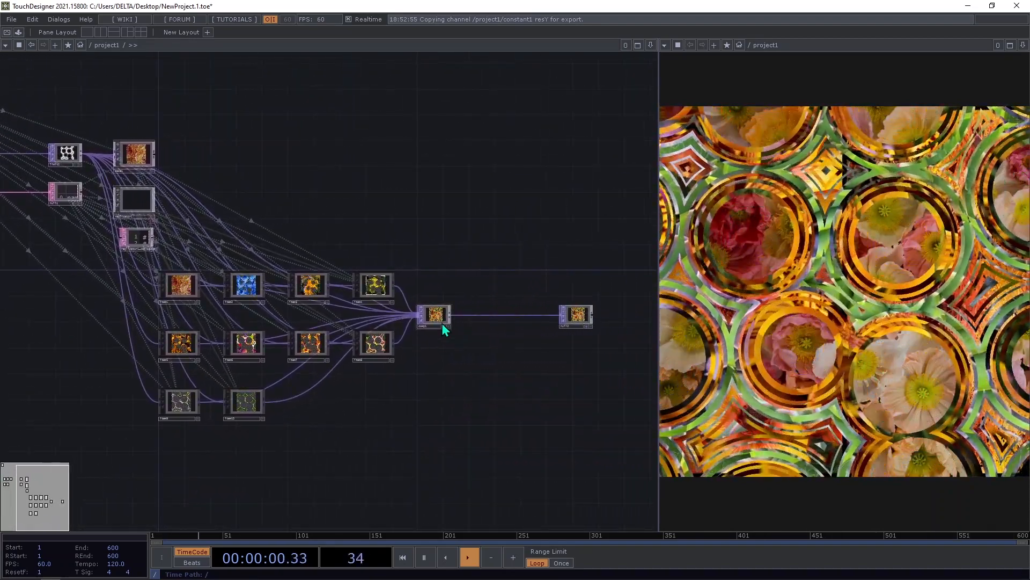